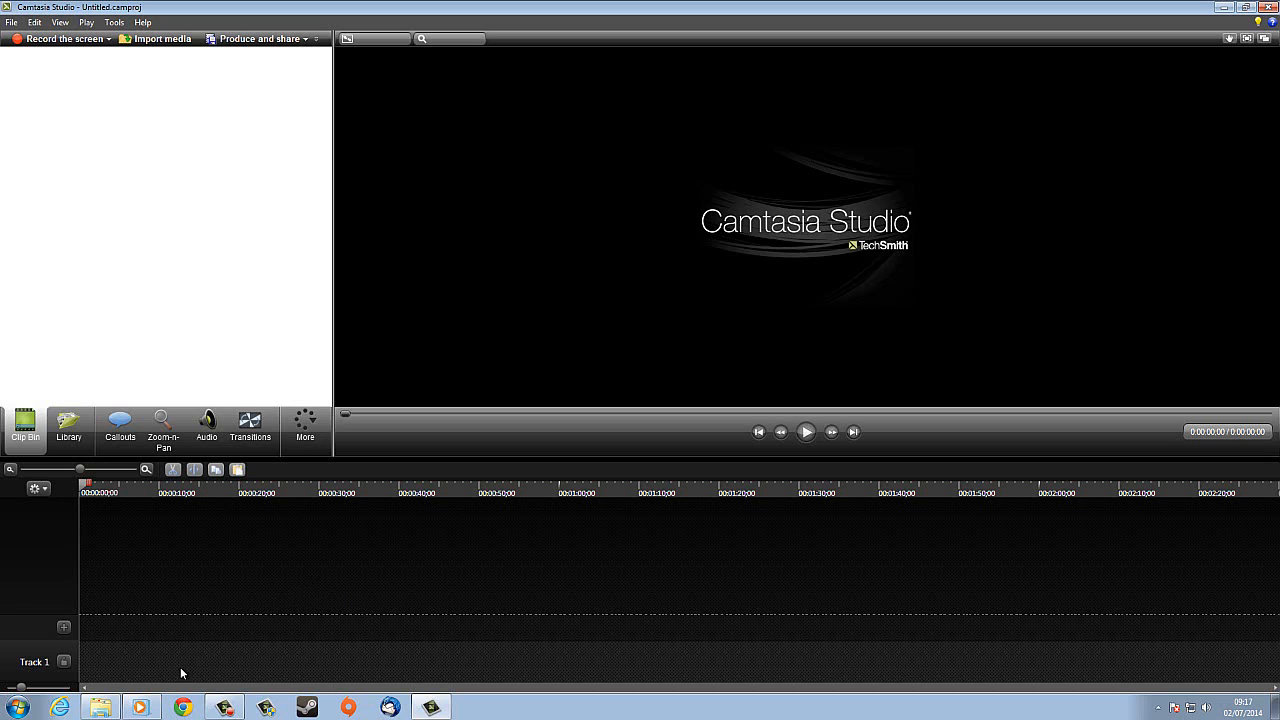
Switch to Windows Media Player, replay the finished video and close the player.
{"action": "left_click", "coordinate": [140, 708]}
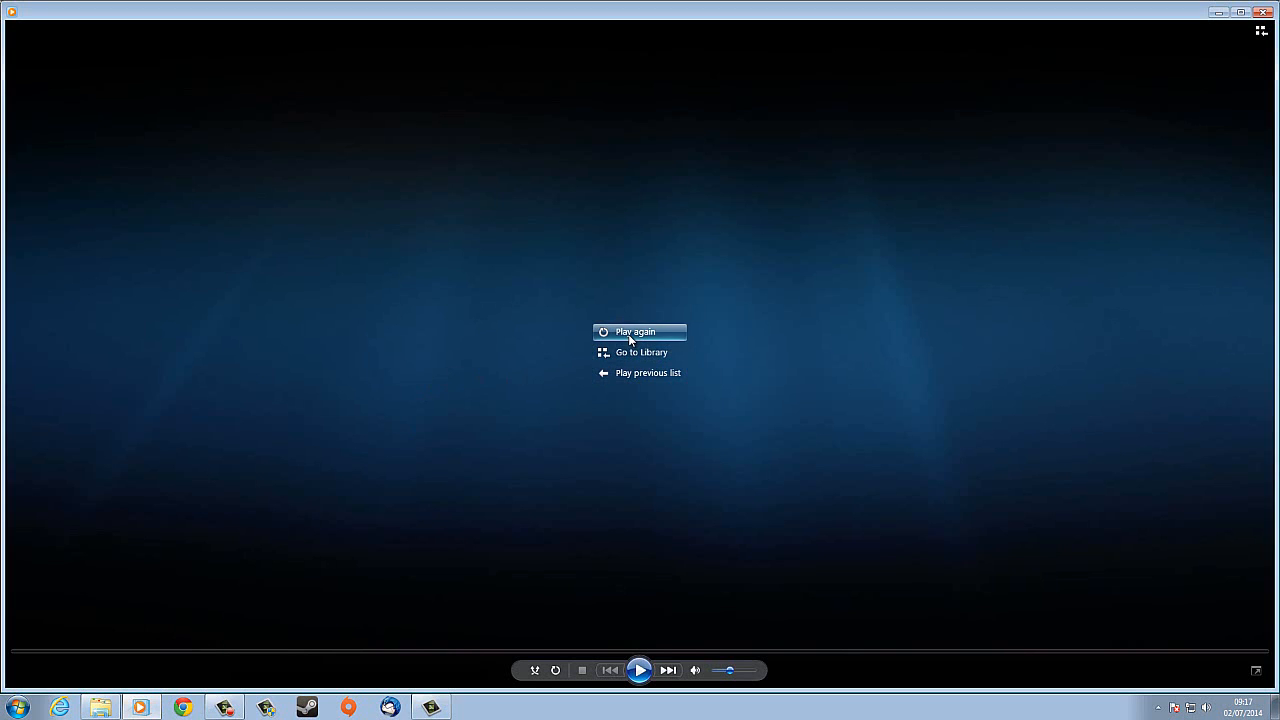
{"action": "left_click", "coordinate": [628, 333]}
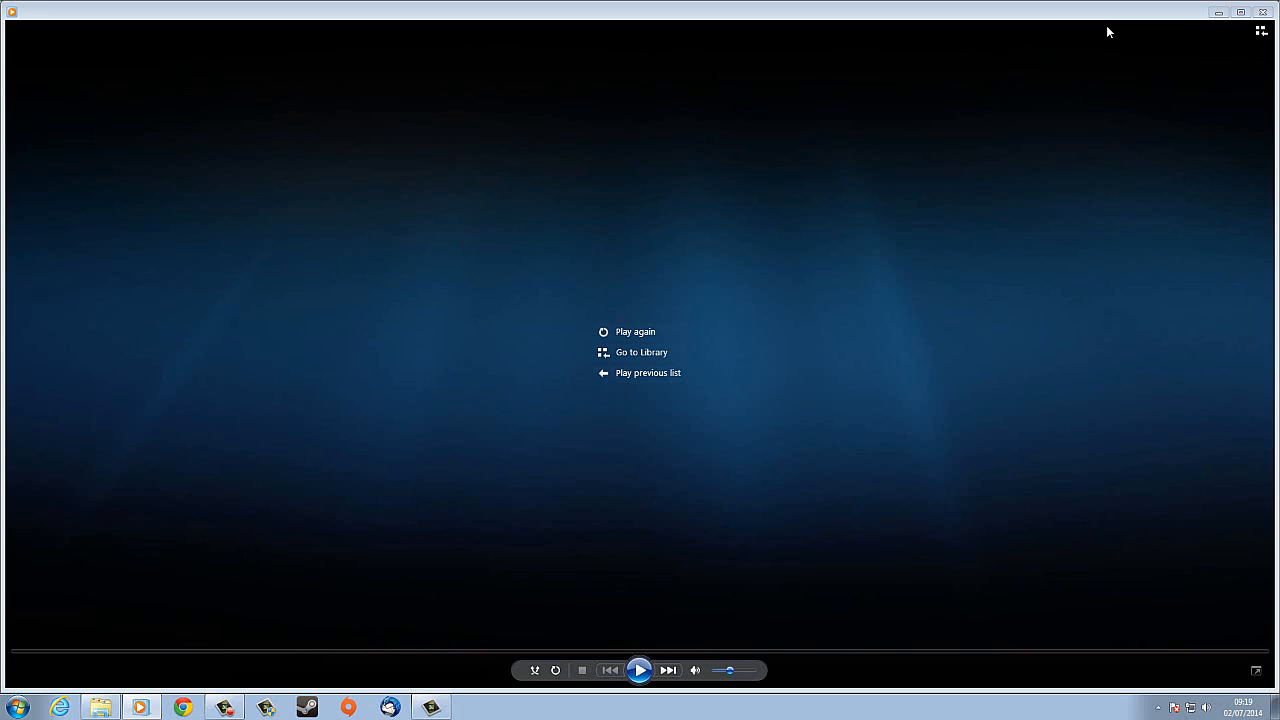
{"action": "left_click", "coordinate": [1265, 13]}
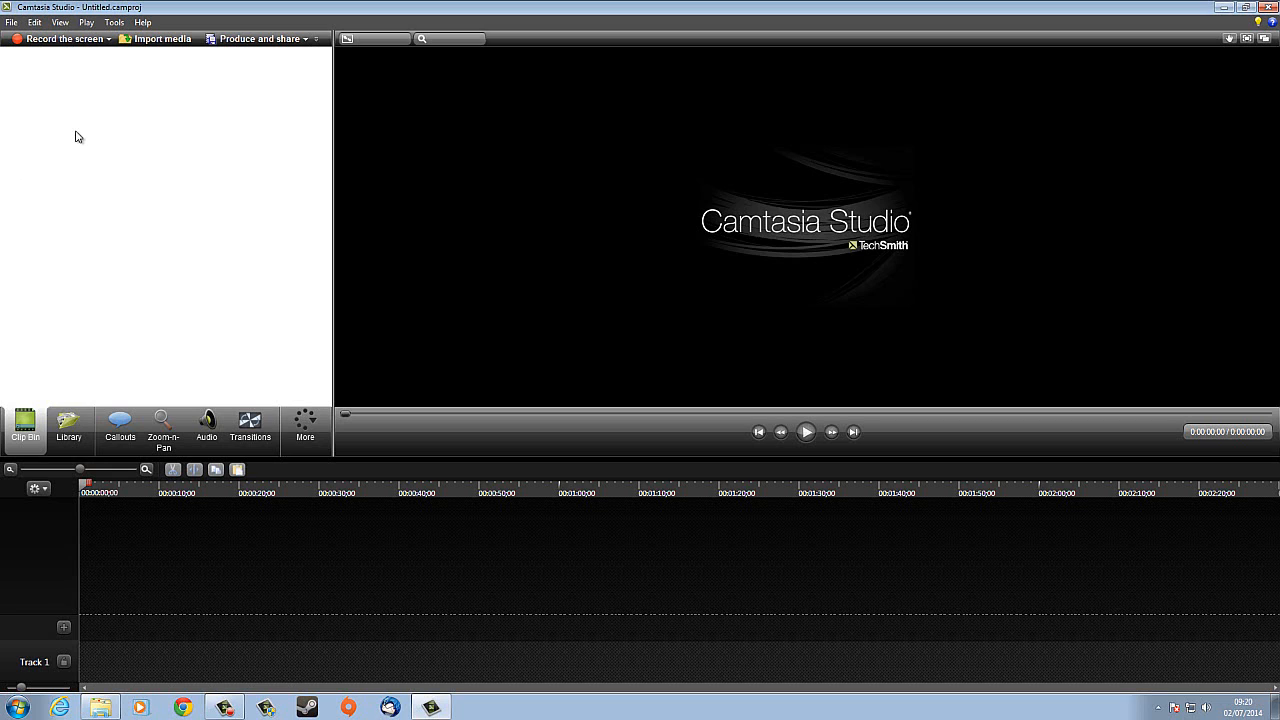
Import the image tazer grafetti.png into the project and place it on Track 1.
{"action": "left_click", "coordinate": [158, 44]}
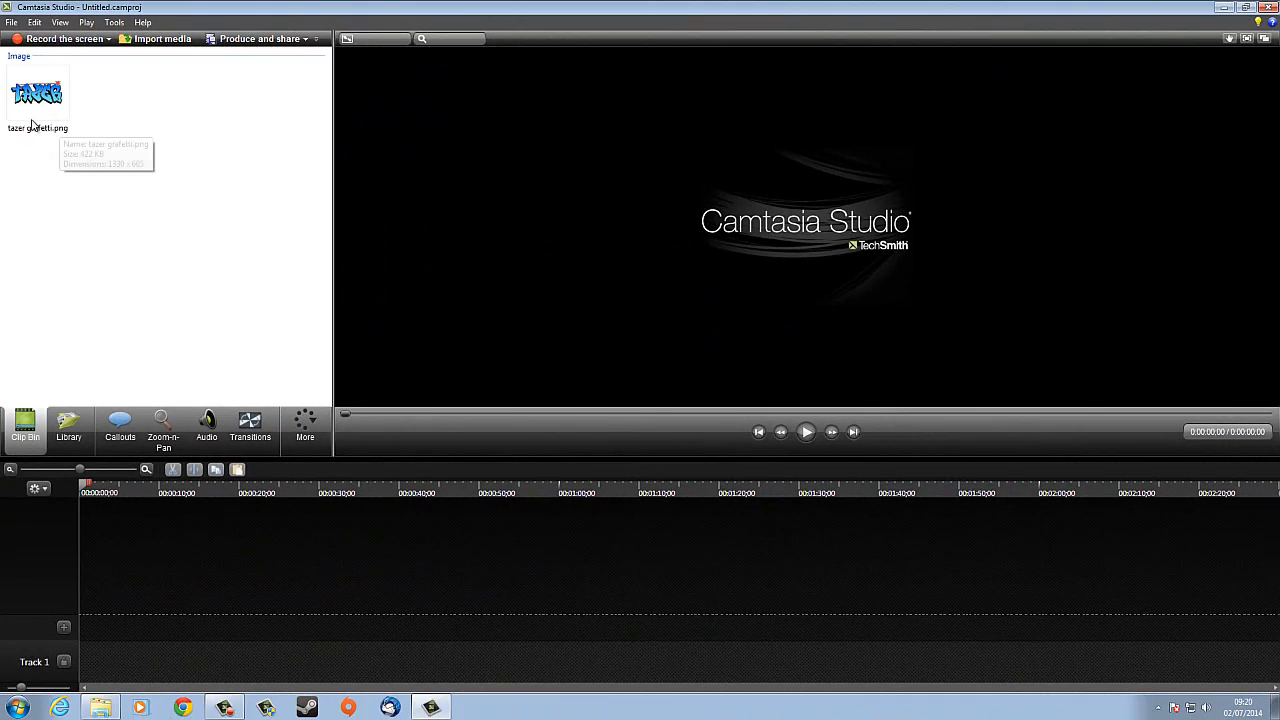
{"action": "left_click_drag", "start_coordinate": [30, 108], "coordinate": [100, 662]}
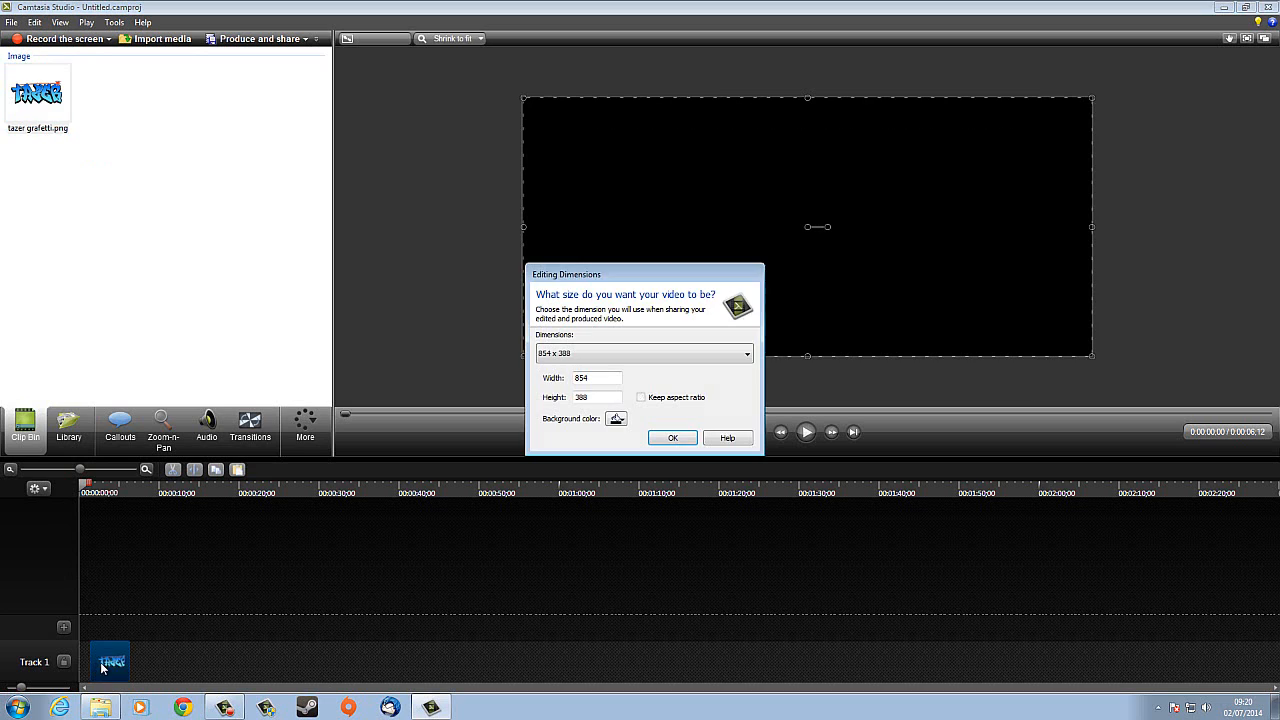
Set the editing dimensions to 1920 x 1080 and move the image clip to the very start of Track 1.
{"action": "left_click", "coordinate": [628, 356]}
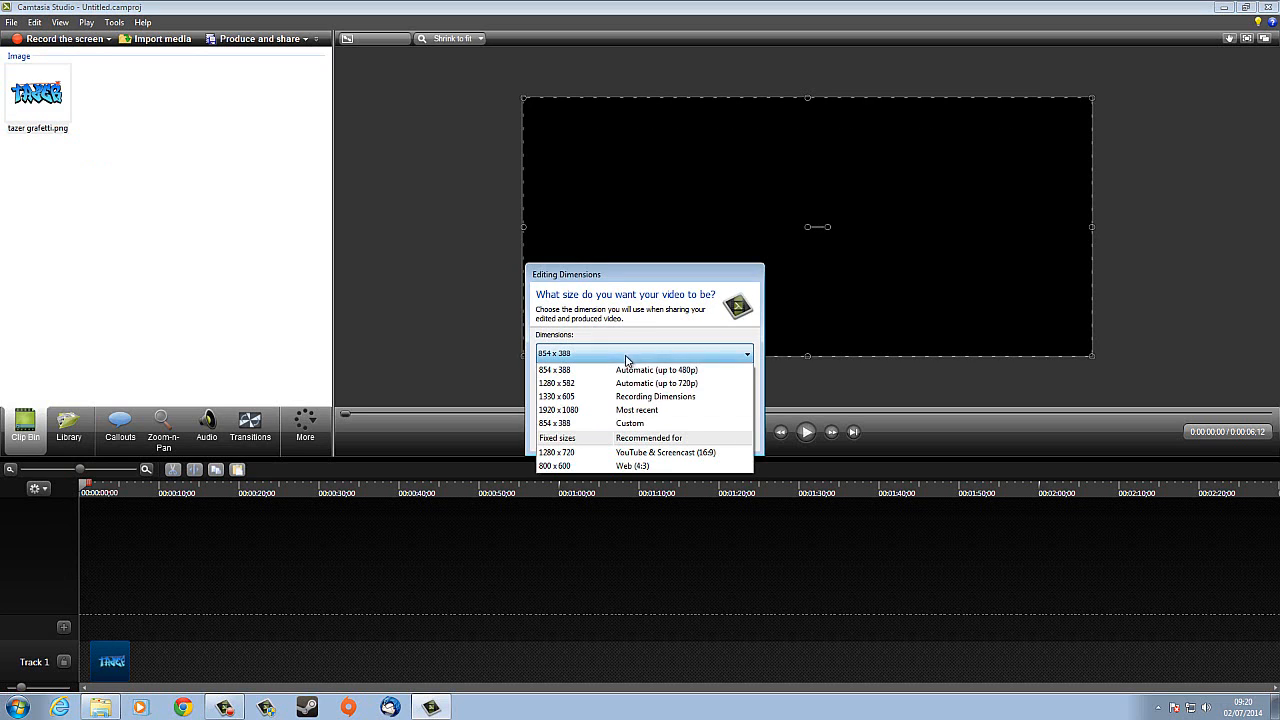
{"action": "left_click", "coordinate": [597, 410]}
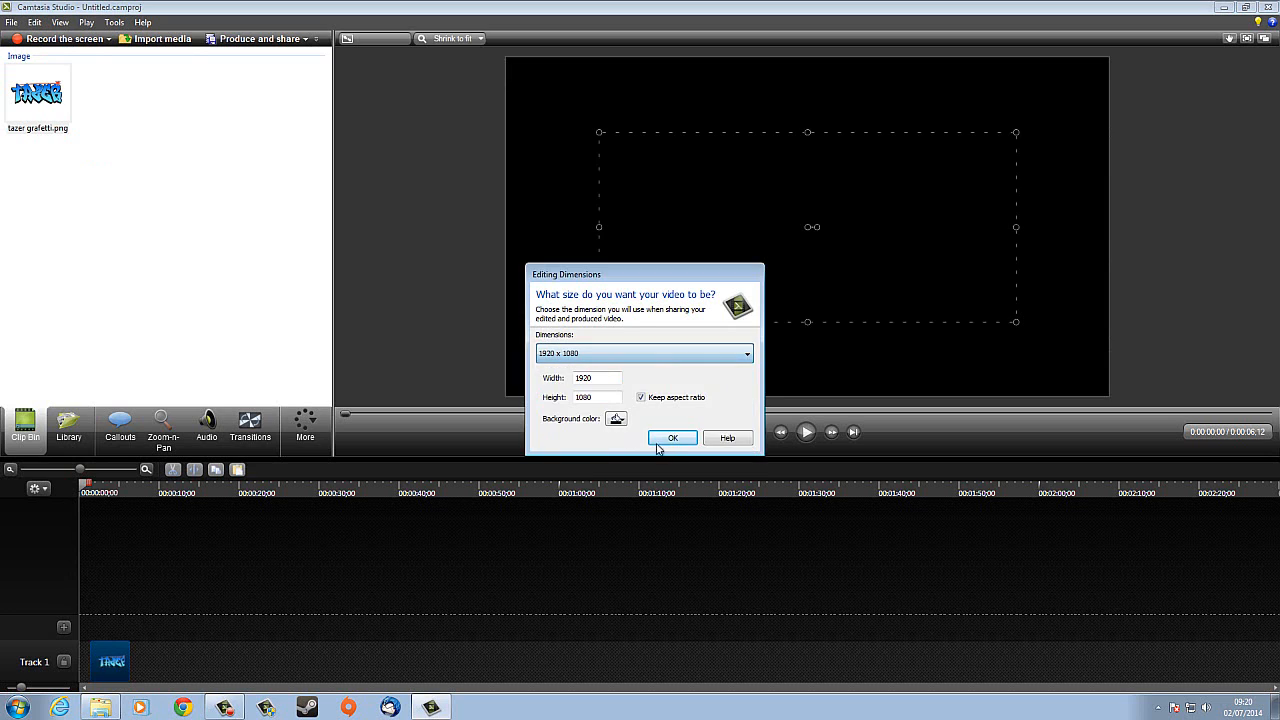
{"action": "left_click", "coordinate": [660, 437]}
{"action": "left_click_drag", "start_coordinate": [100, 678], "coordinate": [97, 676]}
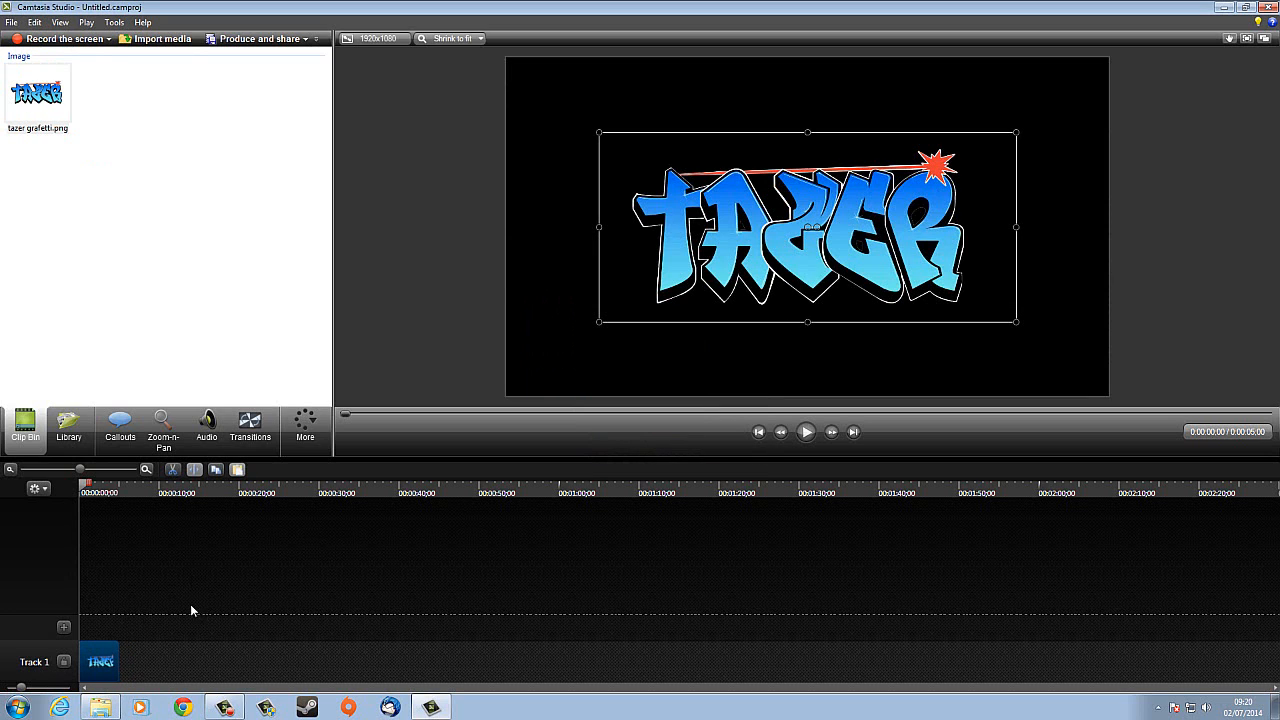
{"action": "left_click", "coordinate": [445, 161]}
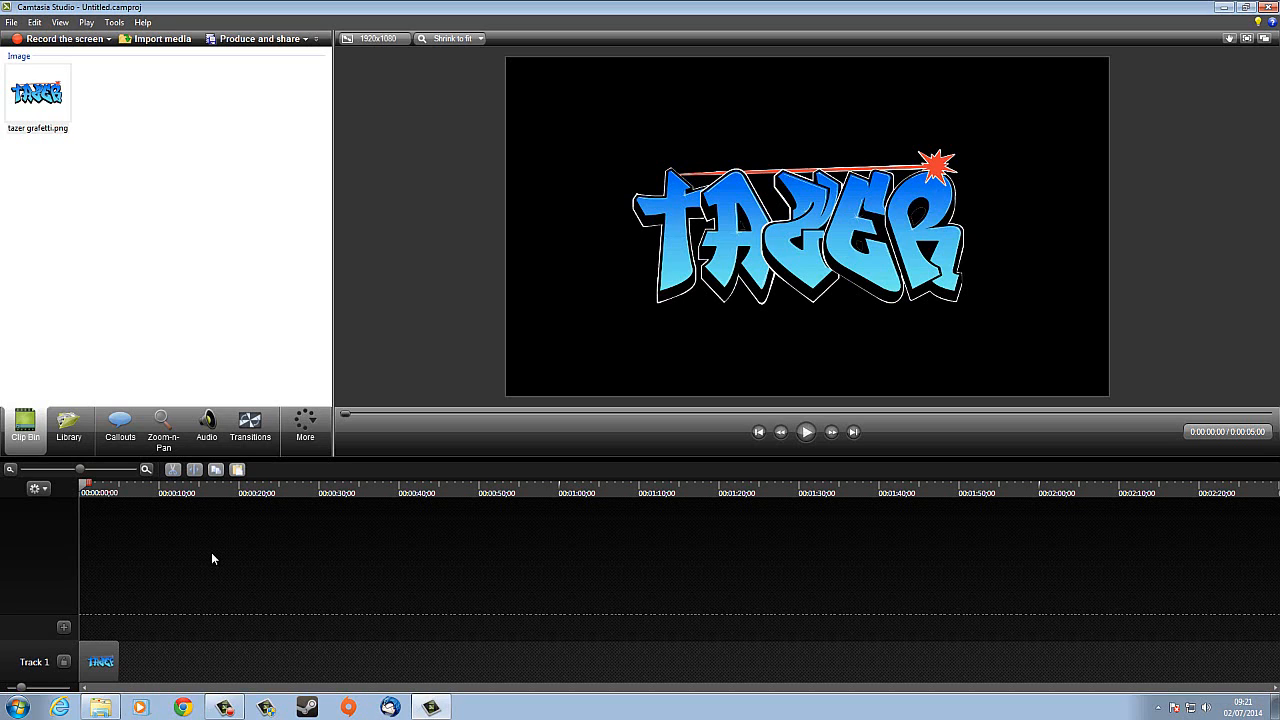
Open the visual properties of the tazer grafetti.png clip on Track 1.
{"action": "left_click", "coordinate": [101, 662]}
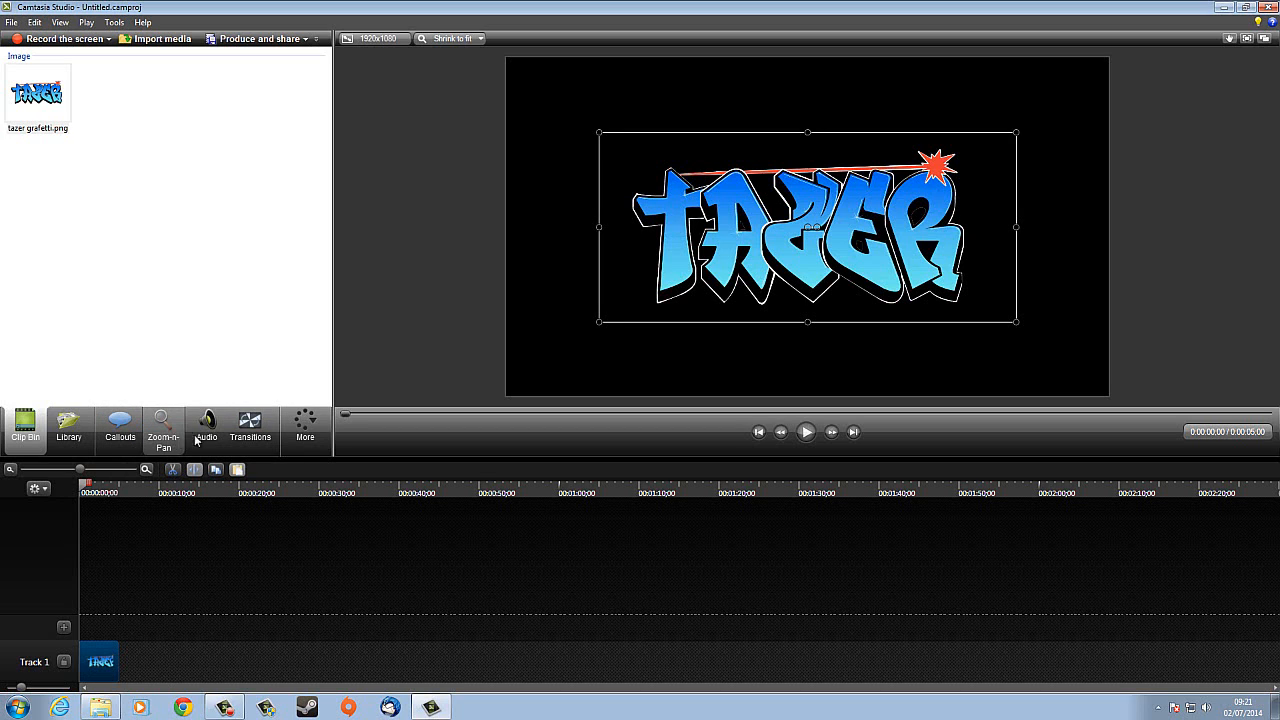
{"action": "left_click", "coordinate": [305, 425]}
{"action": "left_click", "coordinate": [315, 463]}
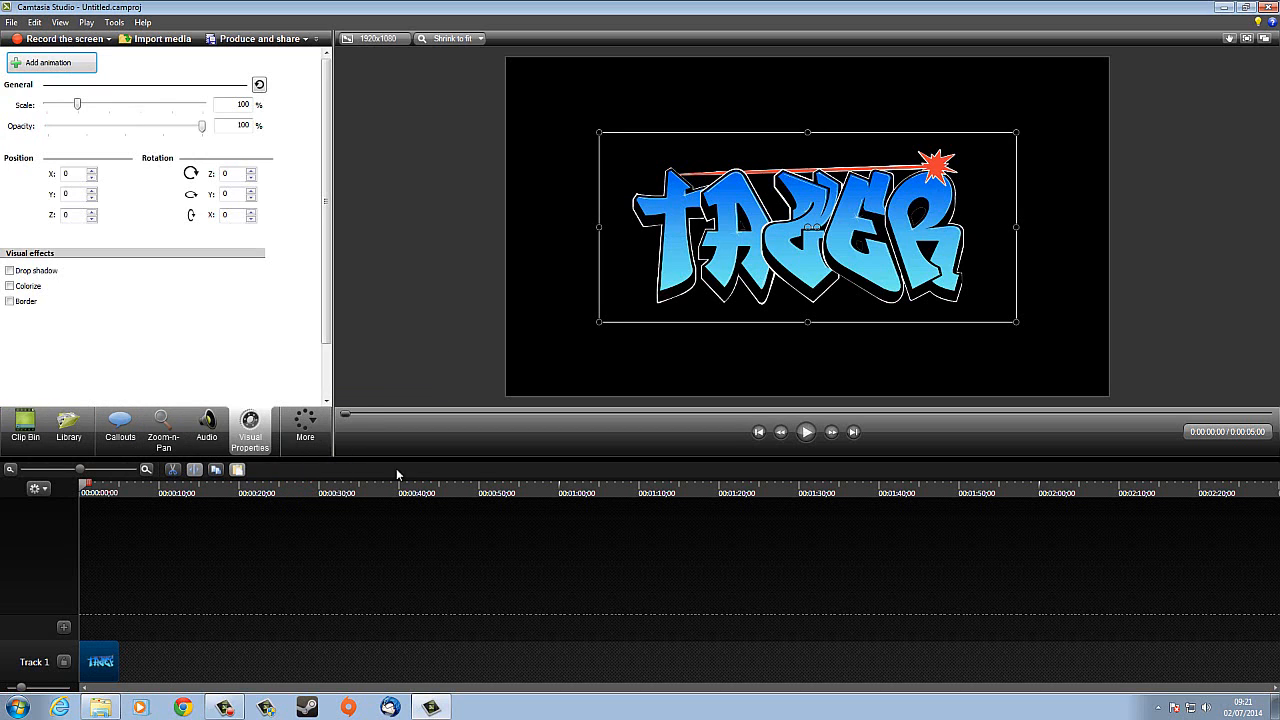
{"action": "left_click", "coordinate": [62, 64]}
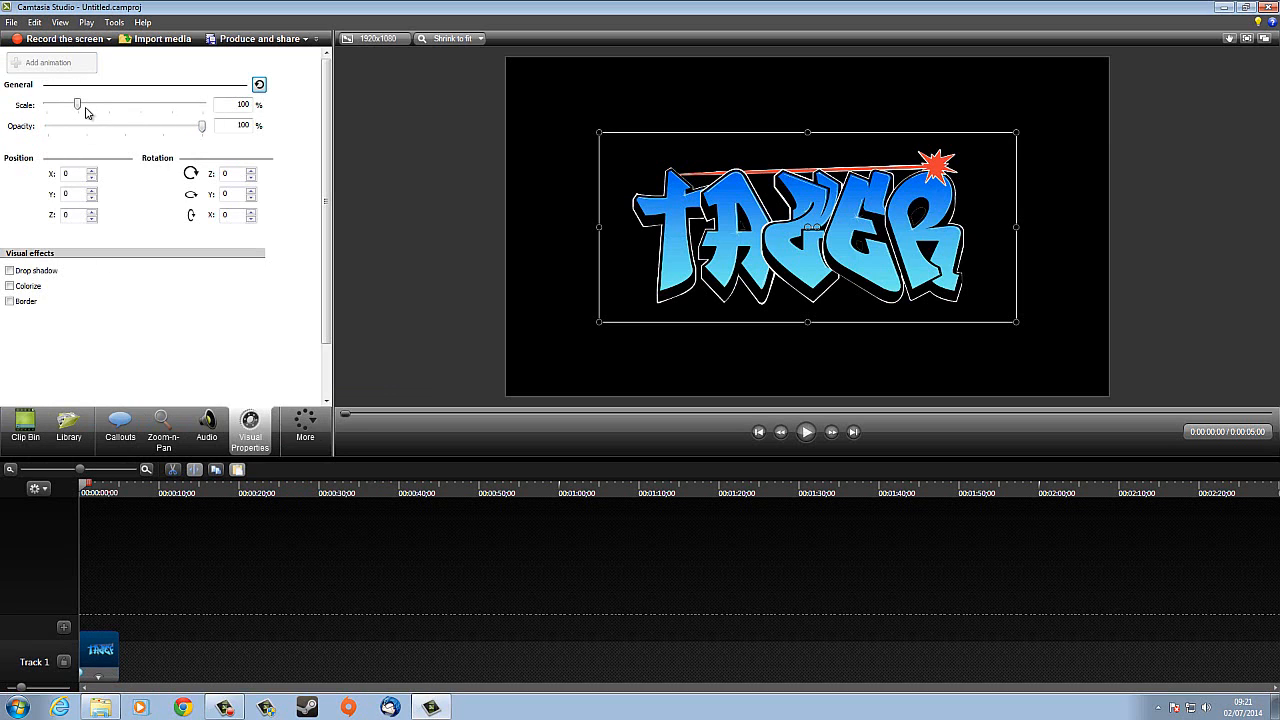
{"action": "left_click", "coordinate": [149, 606]}
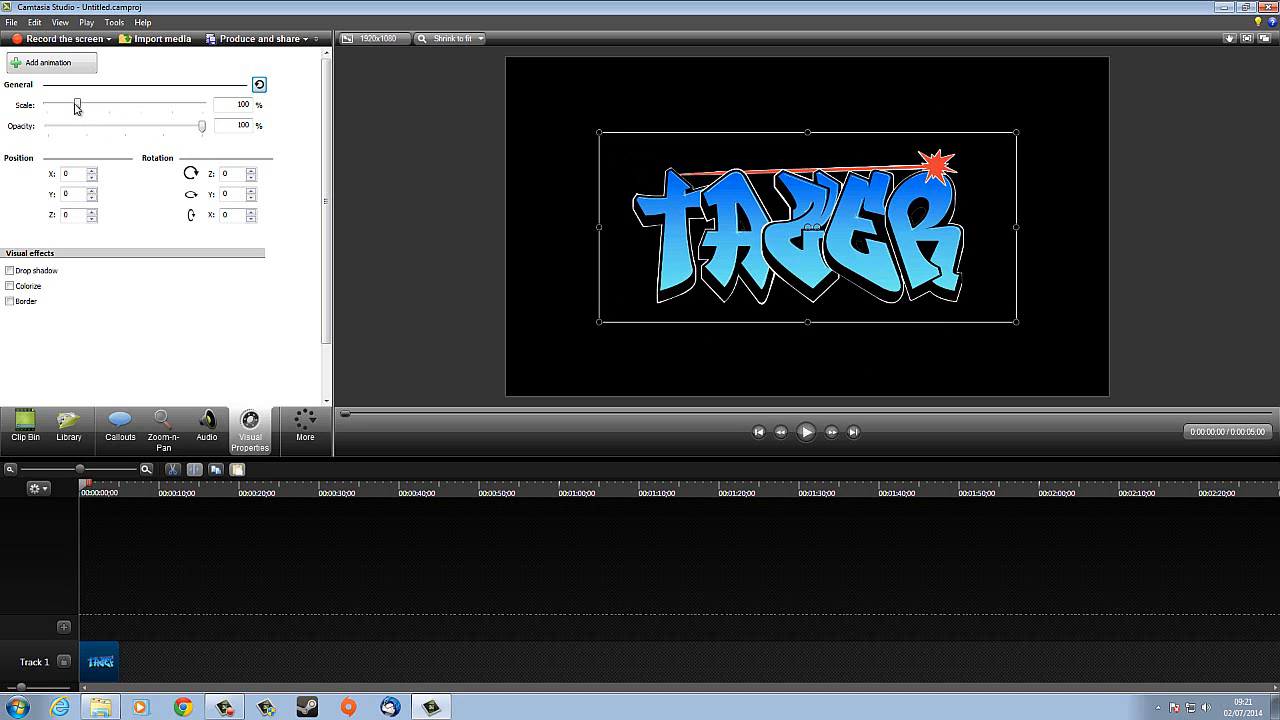
{"action": "left_click_drag", "start_coordinate": [77, 105], "coordinate": [46, 108]}
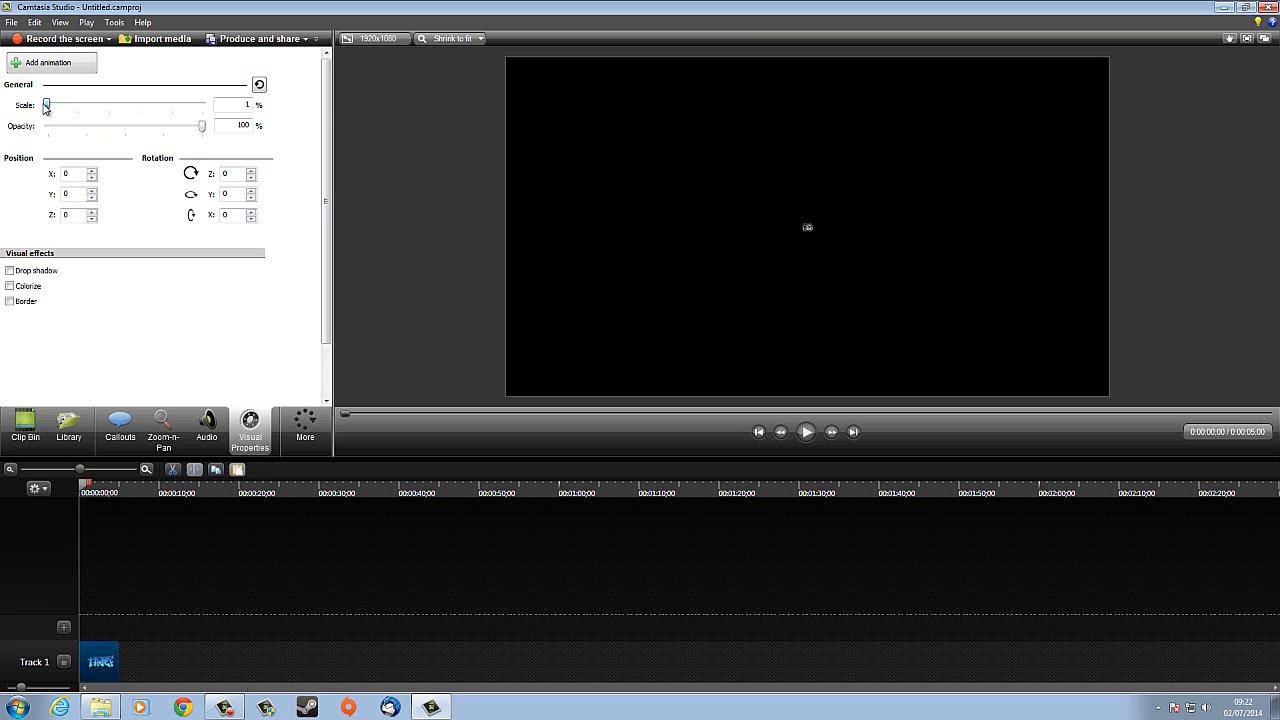
{"action": "double_click", "coordinate": [246, 105]}
{"action": "type", "text": "100"}
{"action": "key", "text": "Return"}
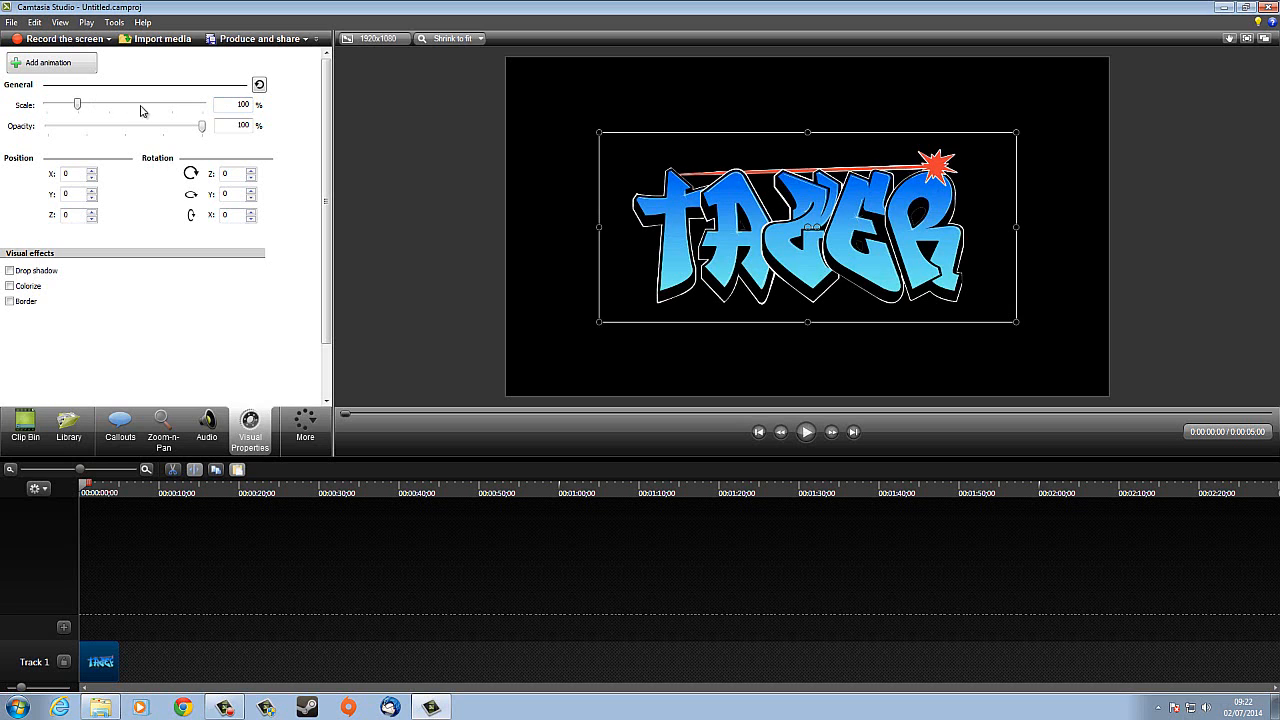
Shrink the image to its minimum scale of 1%.
{"action": "double_click", "coordinate": [221, 104]}
{"action": "type", "text": "0"}
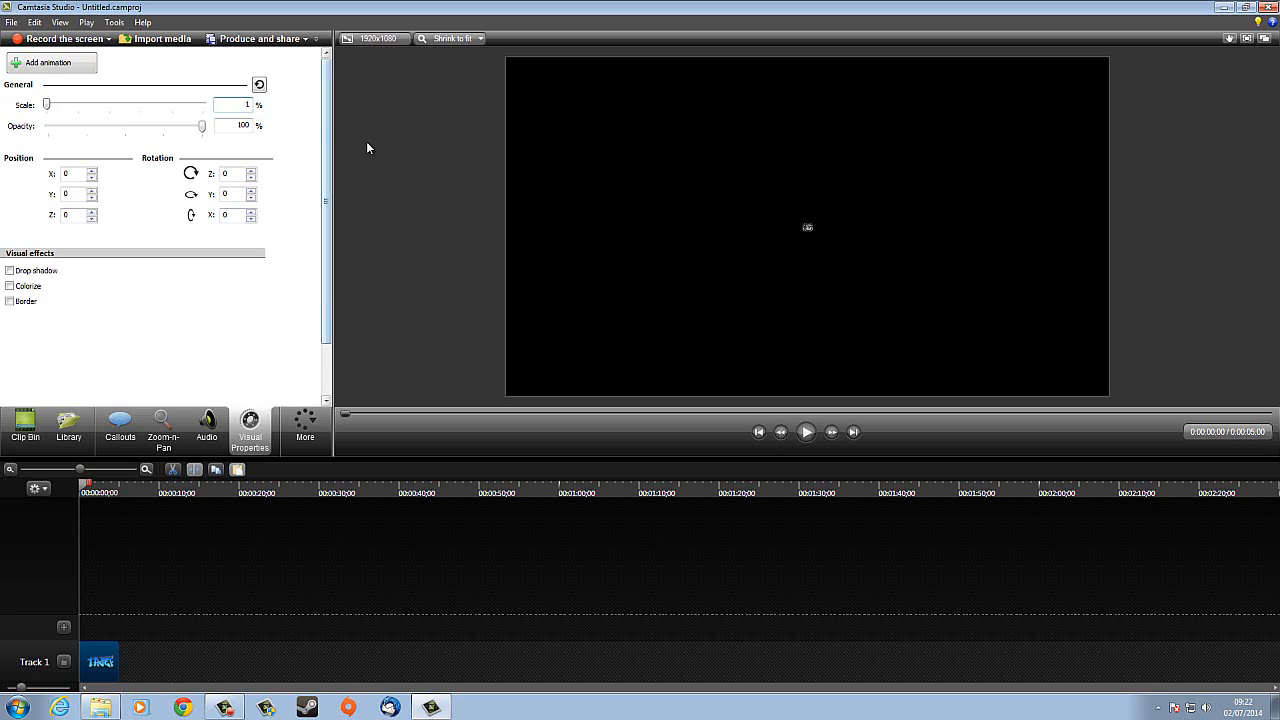
{"action": "left_click", "coordinate": [368, 141]}
Add a Fade transition at the start of the image clip and extend the clip to about 27 seconds.
{"action": "left_click", "coordinate": [100, 660]}
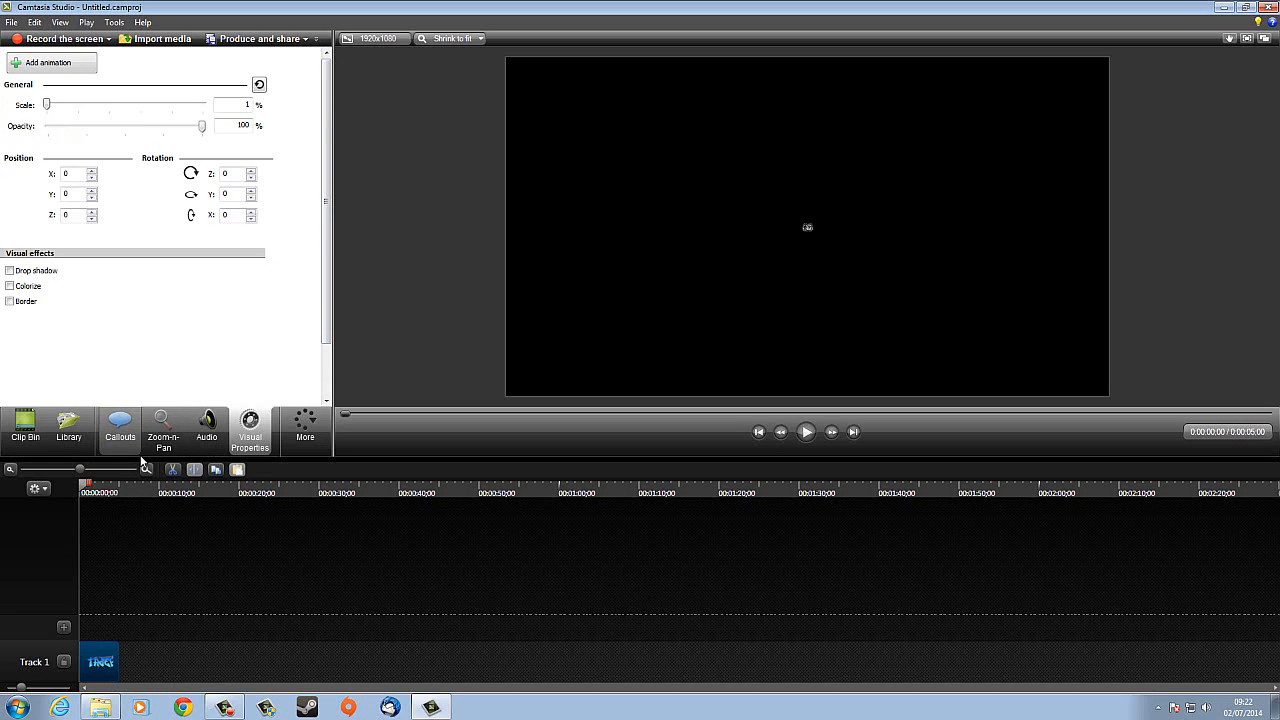
{"action": "left_click", "coordinate": [303, 425]}
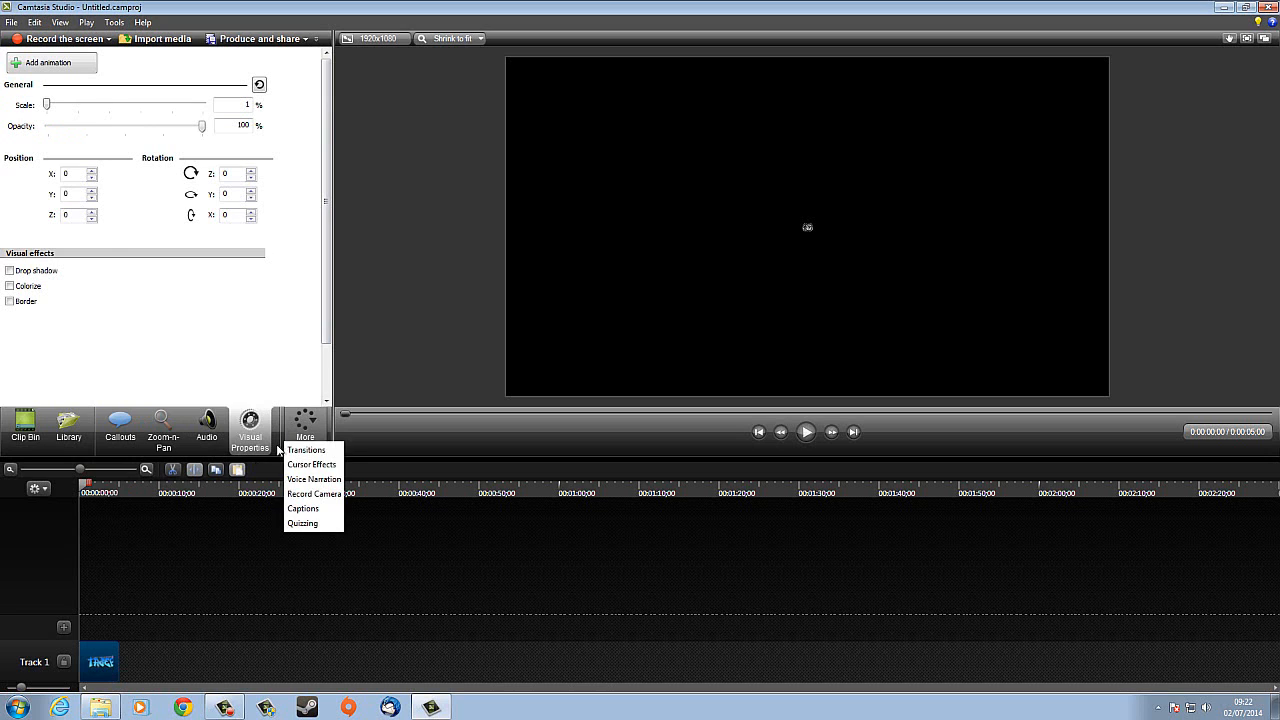
{"action": "left_click", "coordinate": [292, 446]}
{"action": "mouse_move", "coordinate": [146, 256]}
{"action": "left_mouse_down"}
{"action": "mouse_move", "coordinate": [92, 668]}
{"action": "mouse_move", "coordinate": [329, 662]}
{"action": "left_mouse_up"}
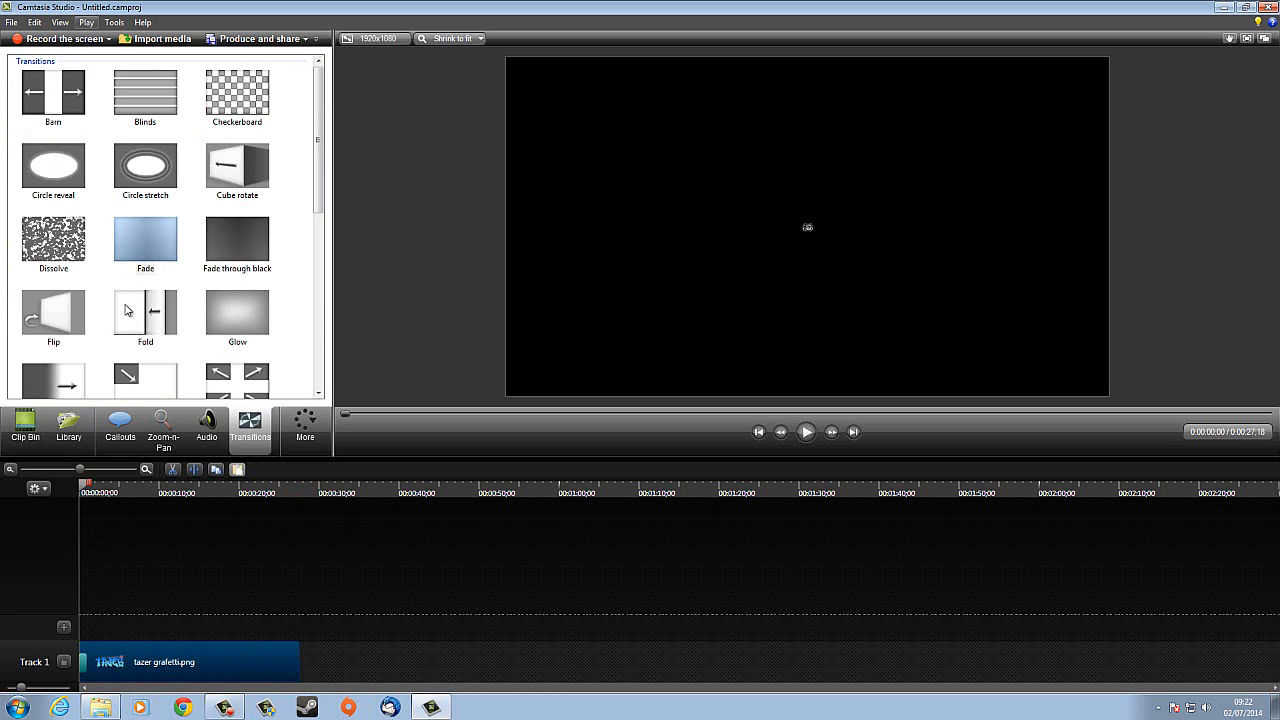
Add a visual animation to the image clip that scales the logo up to 100%.
{"action": "left_click", "coordinate": [304, 428]}
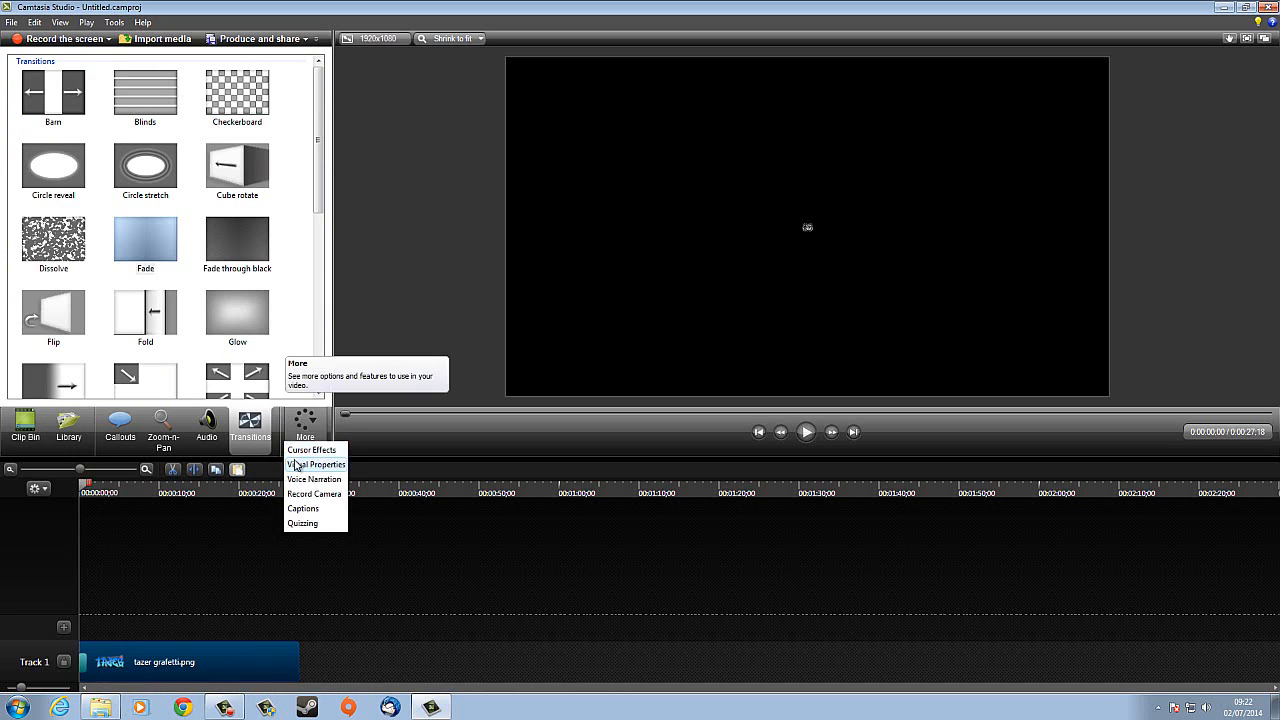
{"action": "left_click", "coordinate": [315, 464]}
{"action": "left_click", "coordinate": [41, 64]}
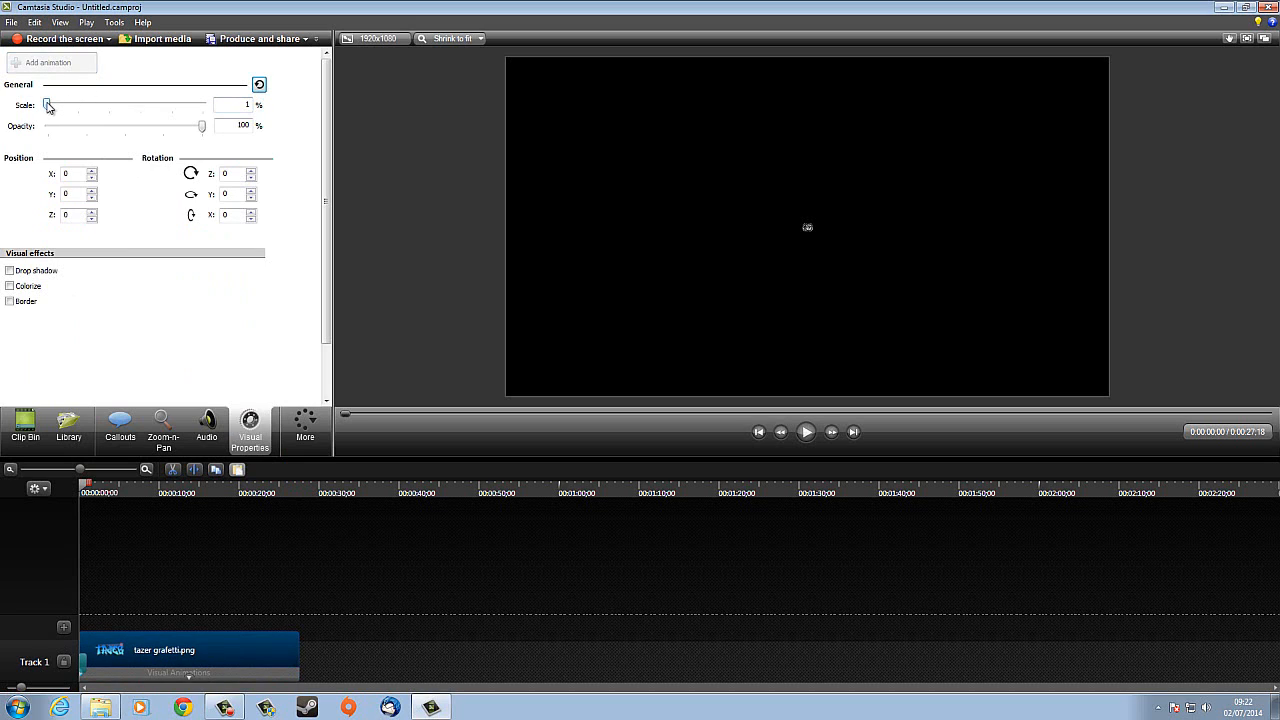
{"action": "left_click_drag", "start_coordinate": [47, 106], "coordinate": [78, 105]}
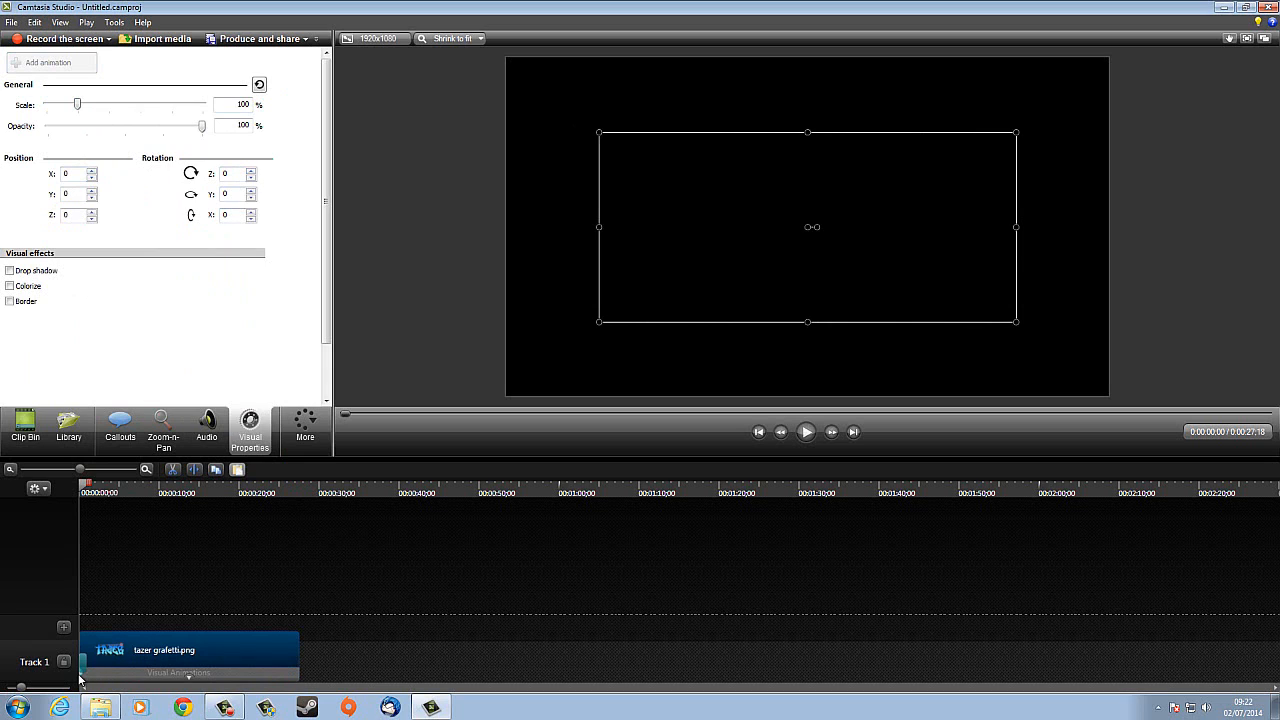
{"action": "left_click", "coordinate": [189, 675]}
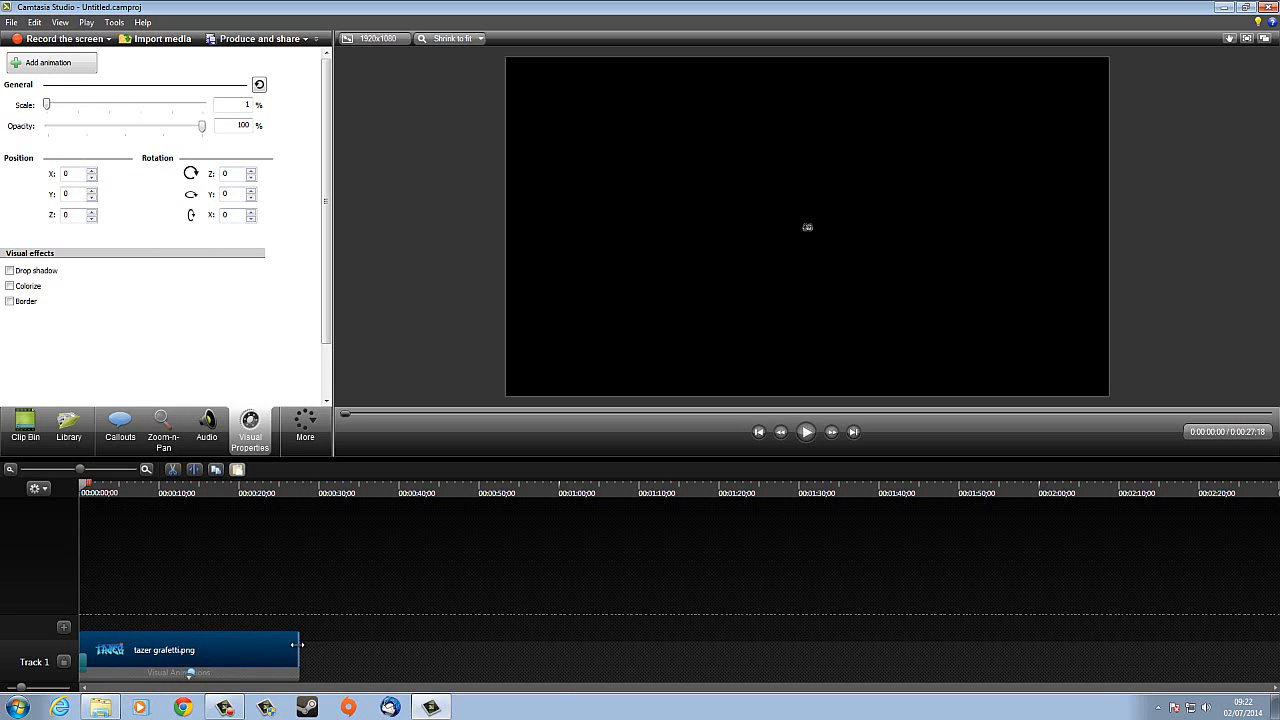
Trim the image clip to about 19 seconds and stretch its visual animation back to the clip's start.
{"action": "left_click_drag", "start_coordinate": [299, 648], "coordinate": [228, 646]}
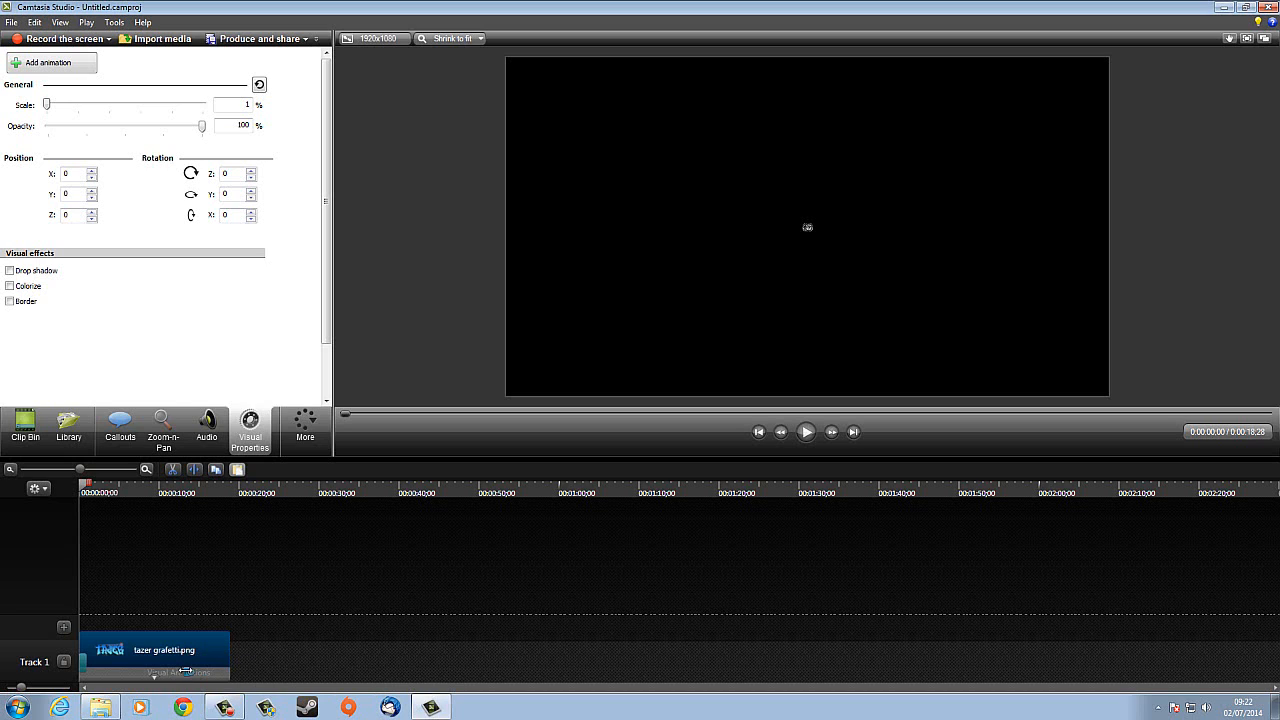
{"action": "left_click_drag", "start_coordinate": [185, 672], "coordinate": [80, 670]}
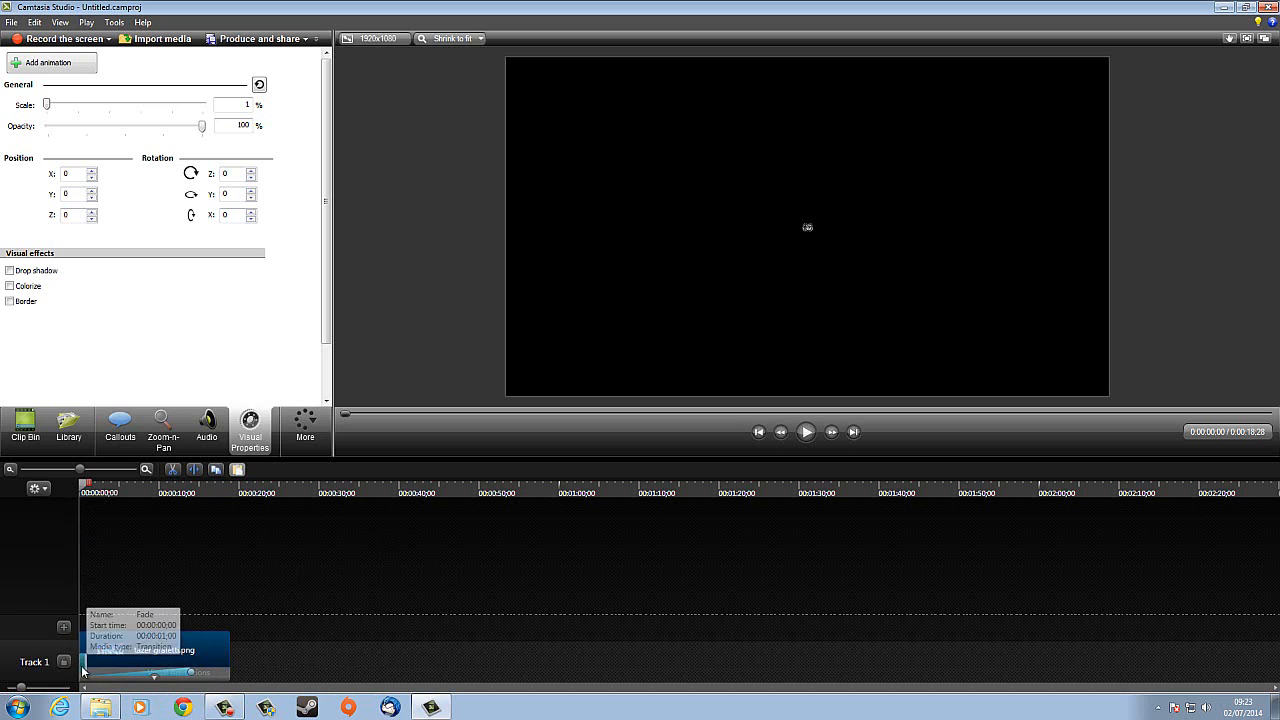
Increase the logo's Z rotation at the start of the animation and preview the resulting motion.
{"action": "left_click", "coordinate": [251, 170]}
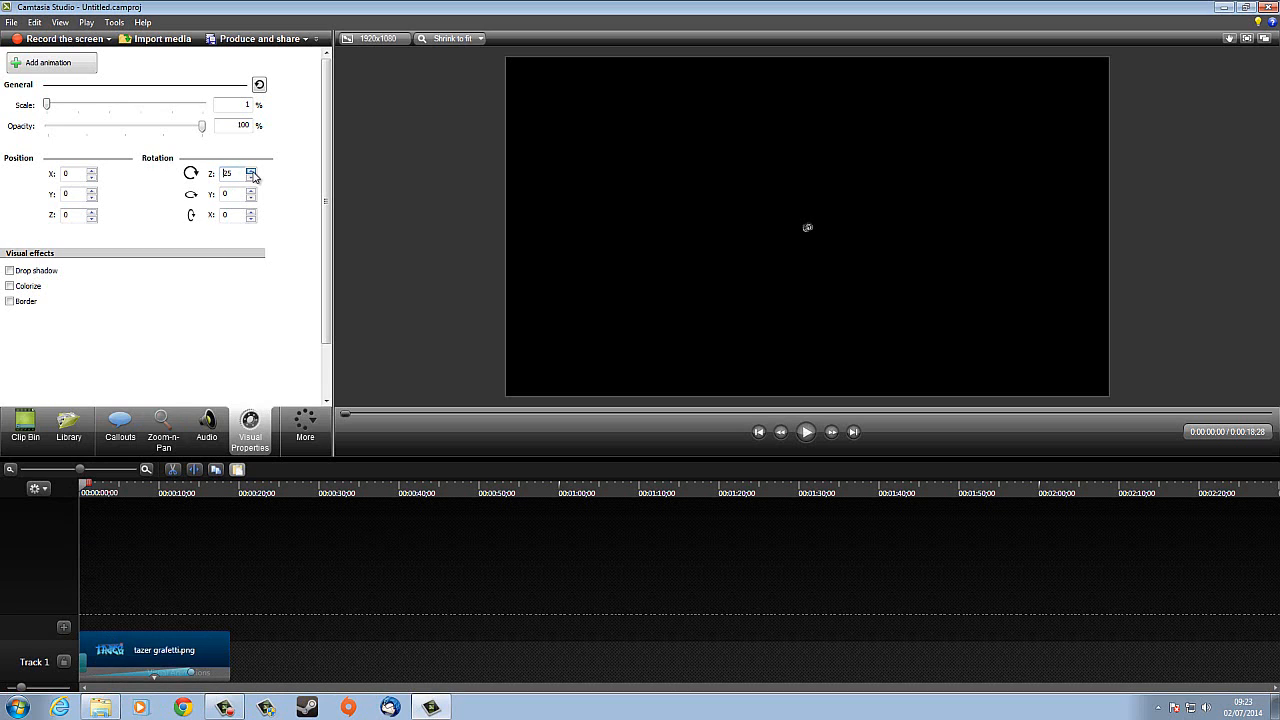
{"action": "left_click", "coordinate": [251, 172]}
{"action": "left_click", "coordinate": [807, 433]}
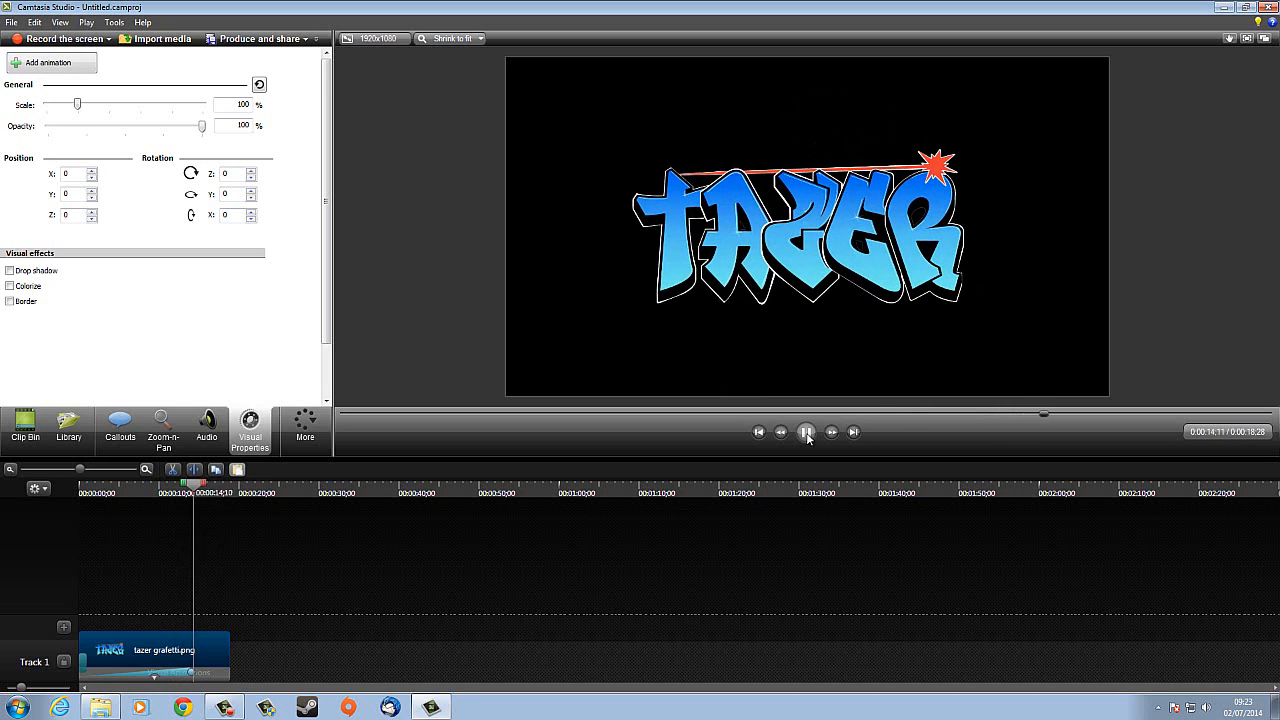
{"action": "left_click", "coordinate": [806, 432]}
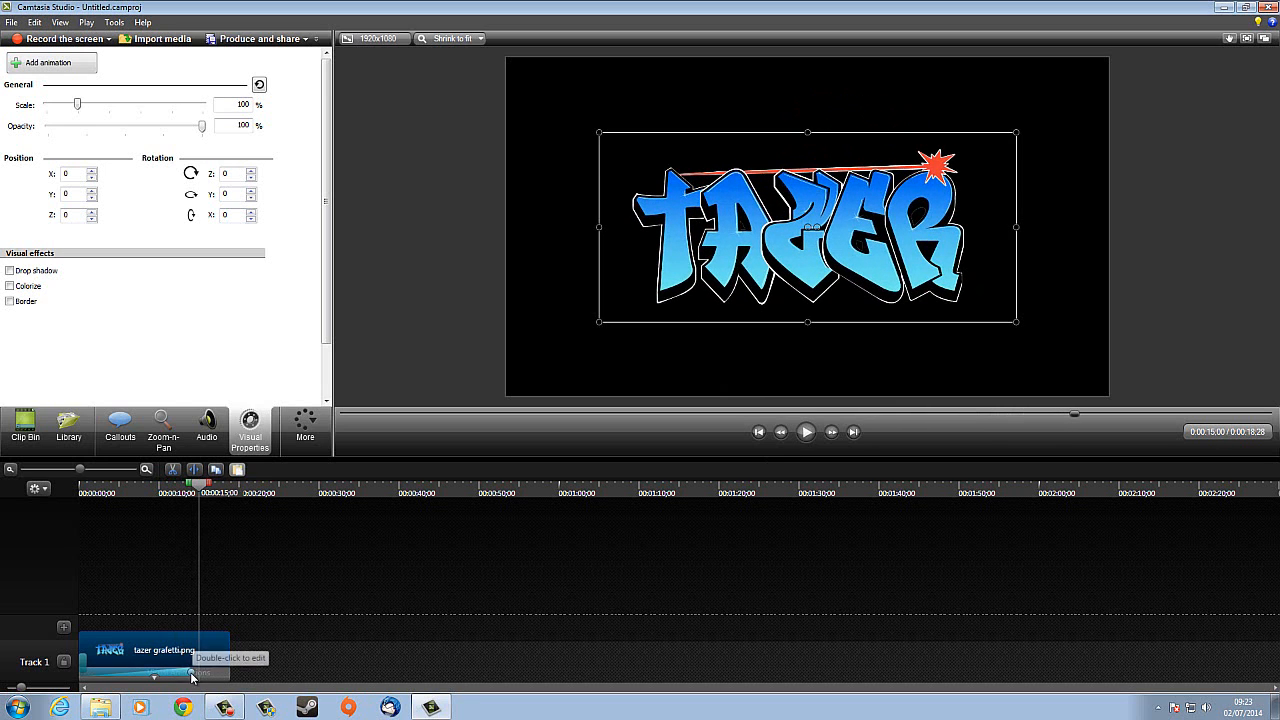
Shorten the visual animation so it ends at about 6 seconds, and lengthen the Fade transition at the clip's start.
{"action": "left_click_drag", "start_coordinate": [191, 673], "coordinate": [199, 673]}
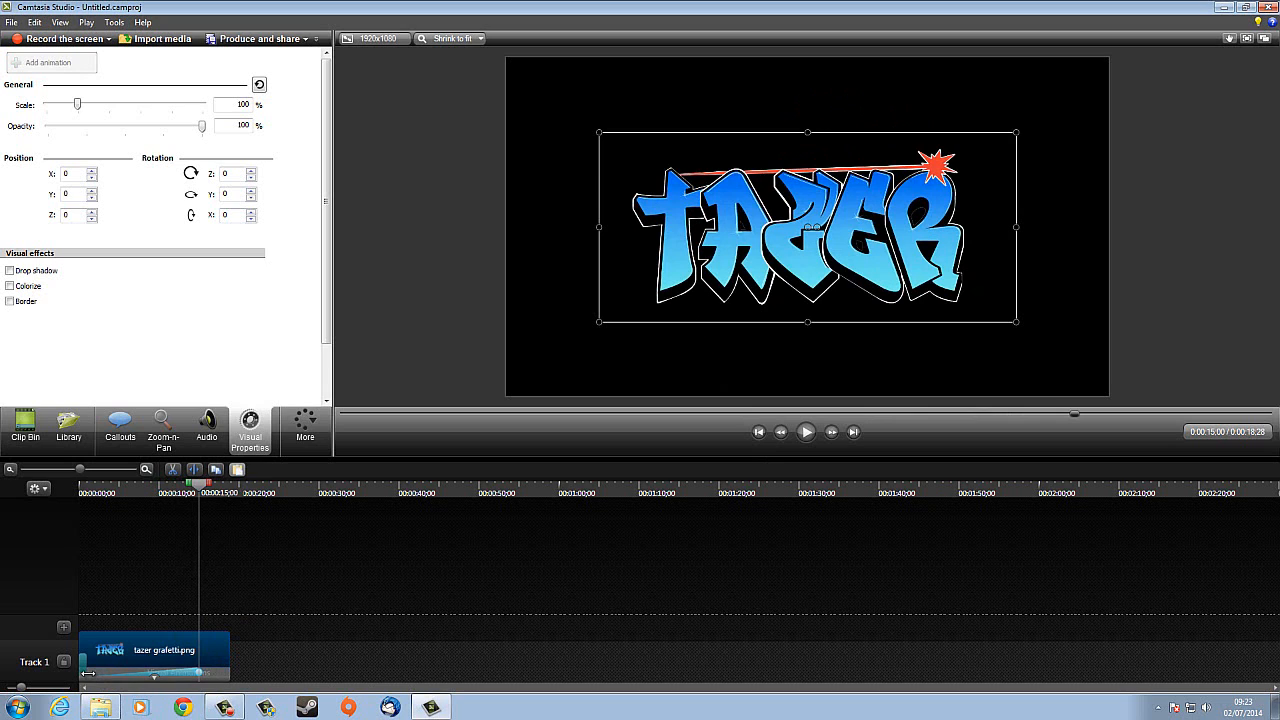
{"action": "left_click_drag", "start_coordinate": [88, 673], "coordinate": [130, 682]}
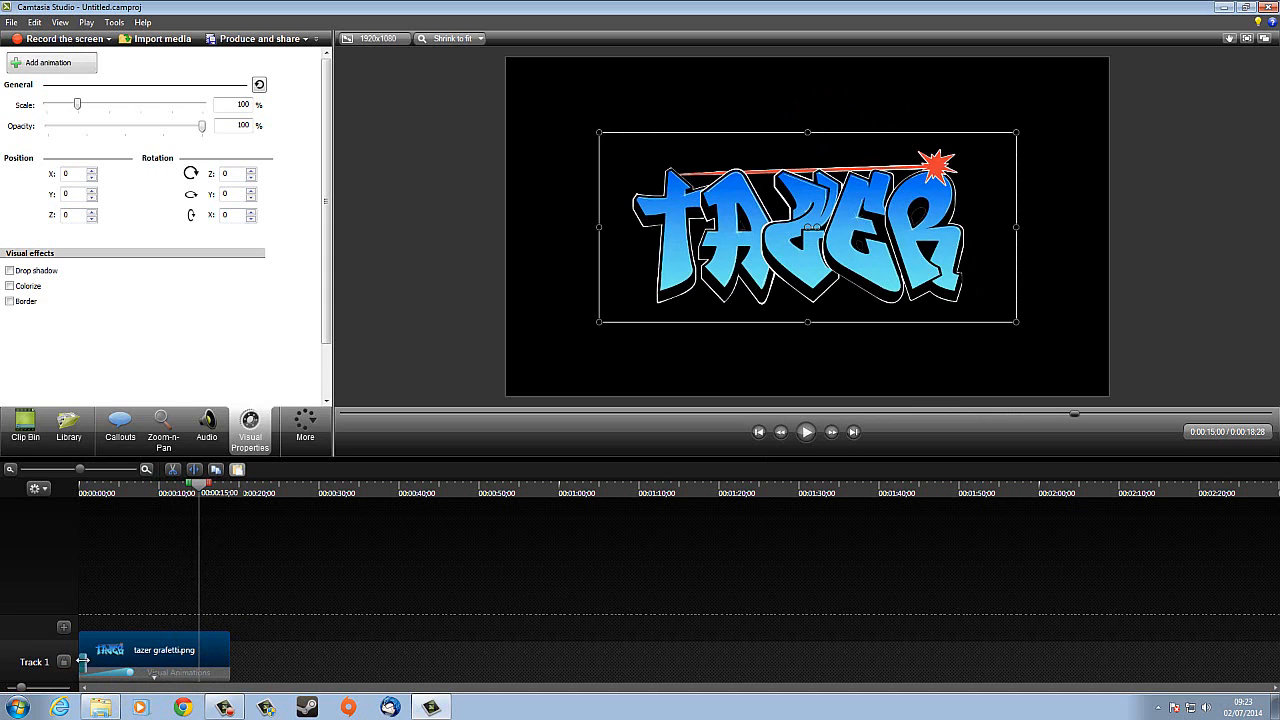
{"action": "left_click_drag", "start_coordinate": [85, 660], "coordinate": [90, 662]}
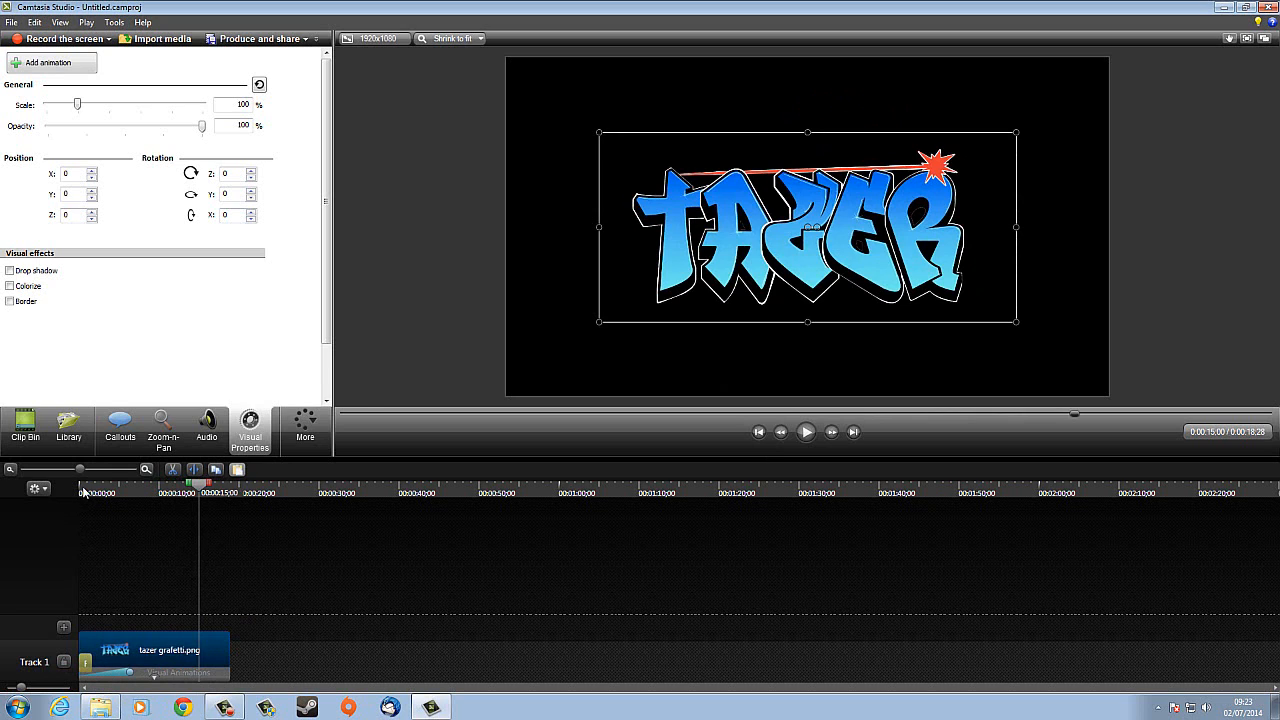
Play the timeline from the beginning to review the logo's fade, scaling and rotation.
{"action": "mouse_move", "coordinate": [84, 491]}
{"action": "left_mouse_down"}
{"action": "mouse_move", "coordinate": [88, 504]}
{"action": "mouse_move", "coordinate": [76, 500]}
{"action": "left_mouse_up"}
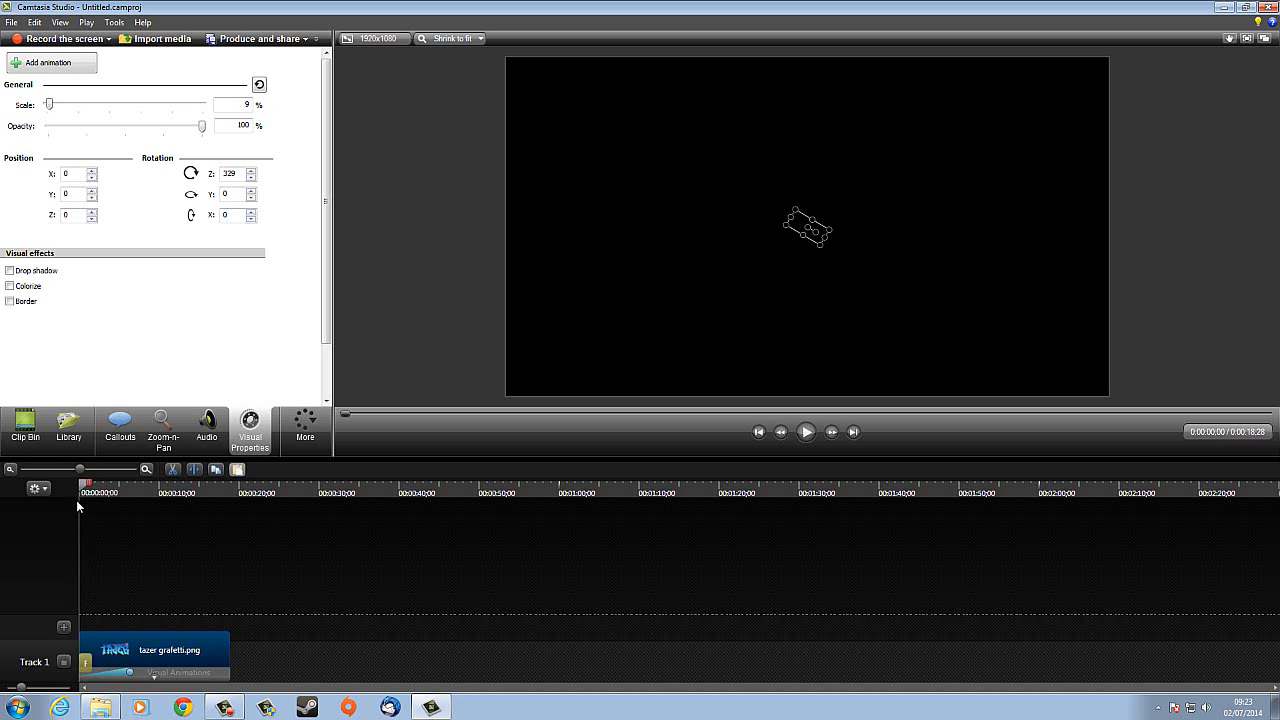
{"action": "left_click", "coordinate": [806, 432]}
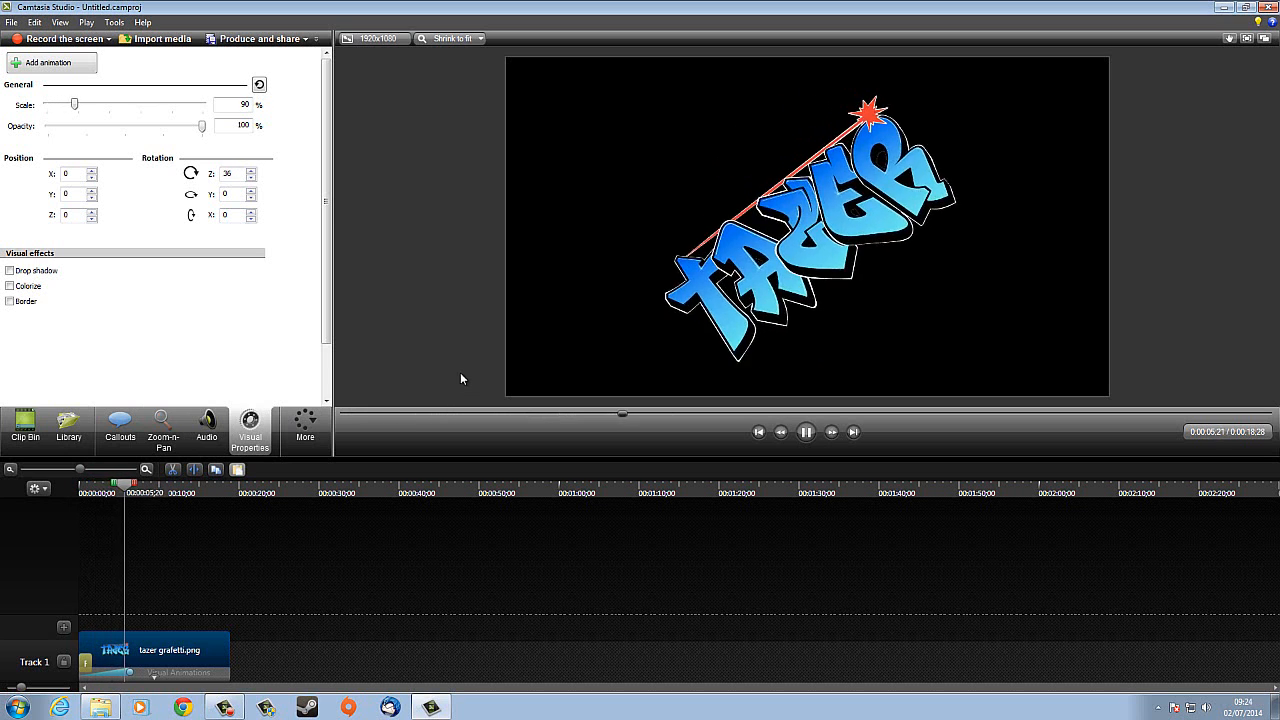
{"action": "left_click", "coordinate": [806, 432]}
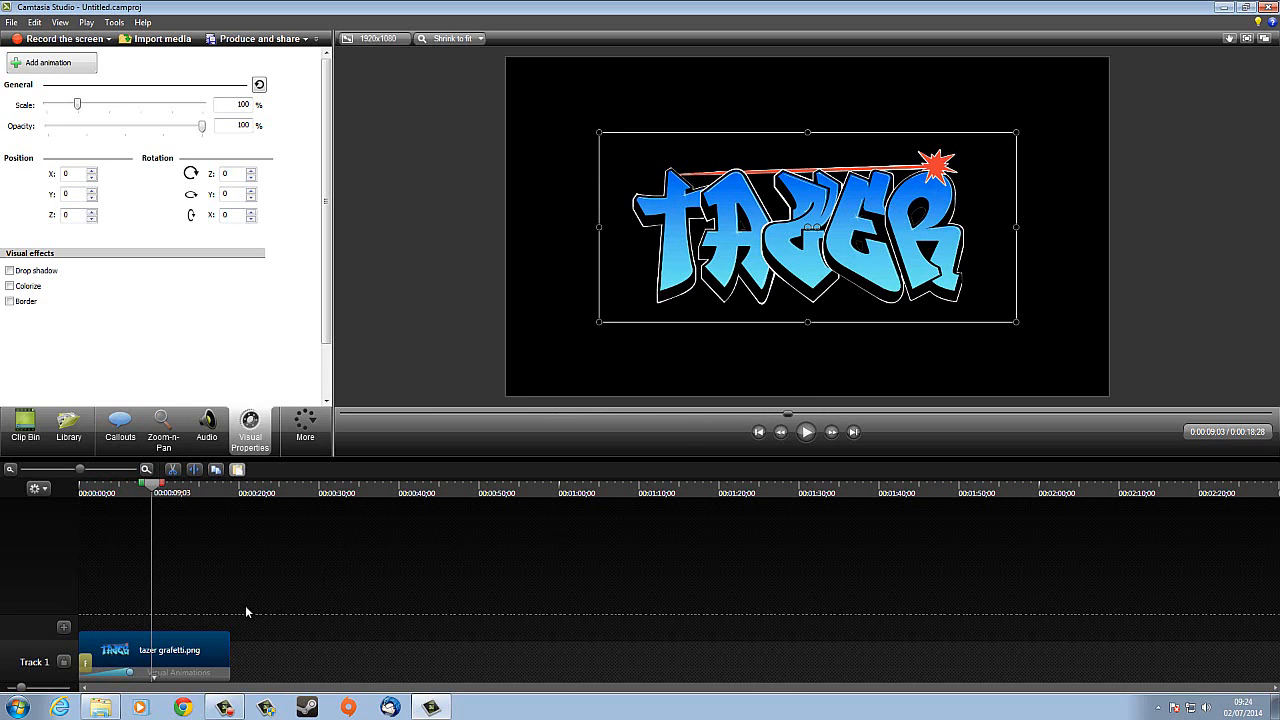
{"action": "left_click", "coordinate": [806, 432]}
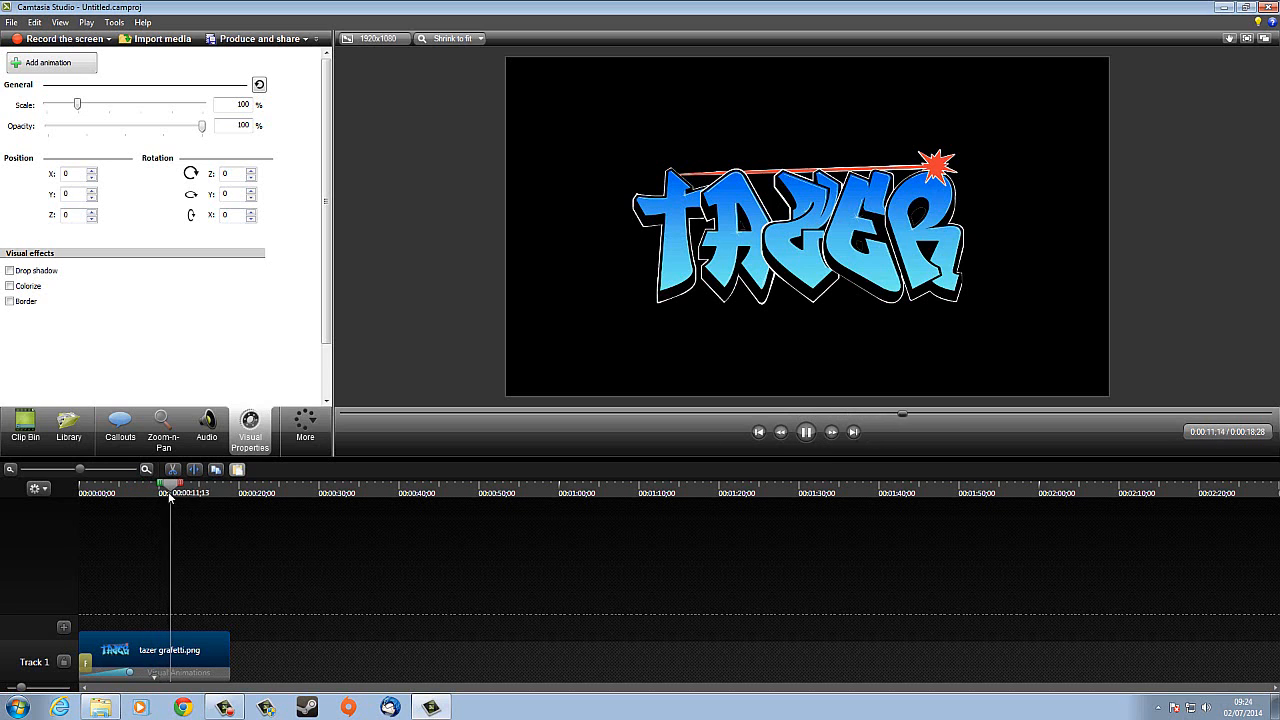
Split the Tazer image clip at 0:00:11;24 and delete the part after the cut.
{"action": "left_click", "coordinate": [808, 432]}
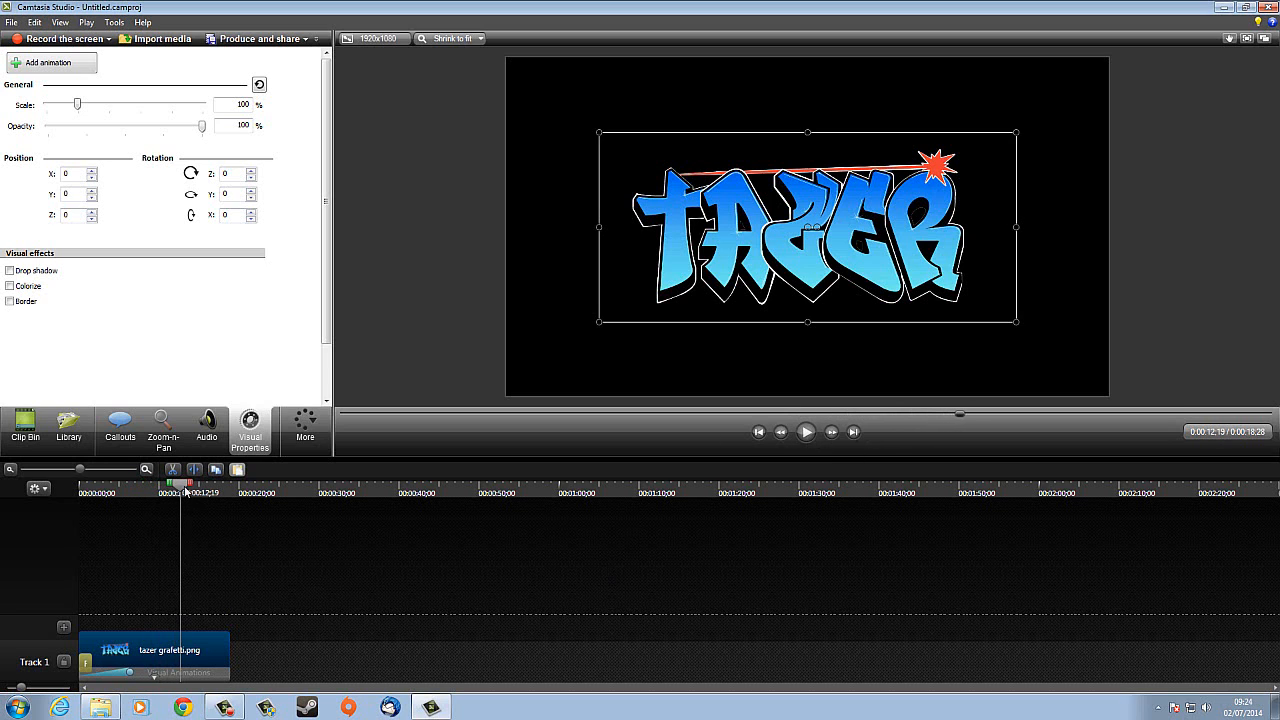
{"action": "left_click_drag", "start_coordinate": [178, 486], "coordinate": [172, 486]}
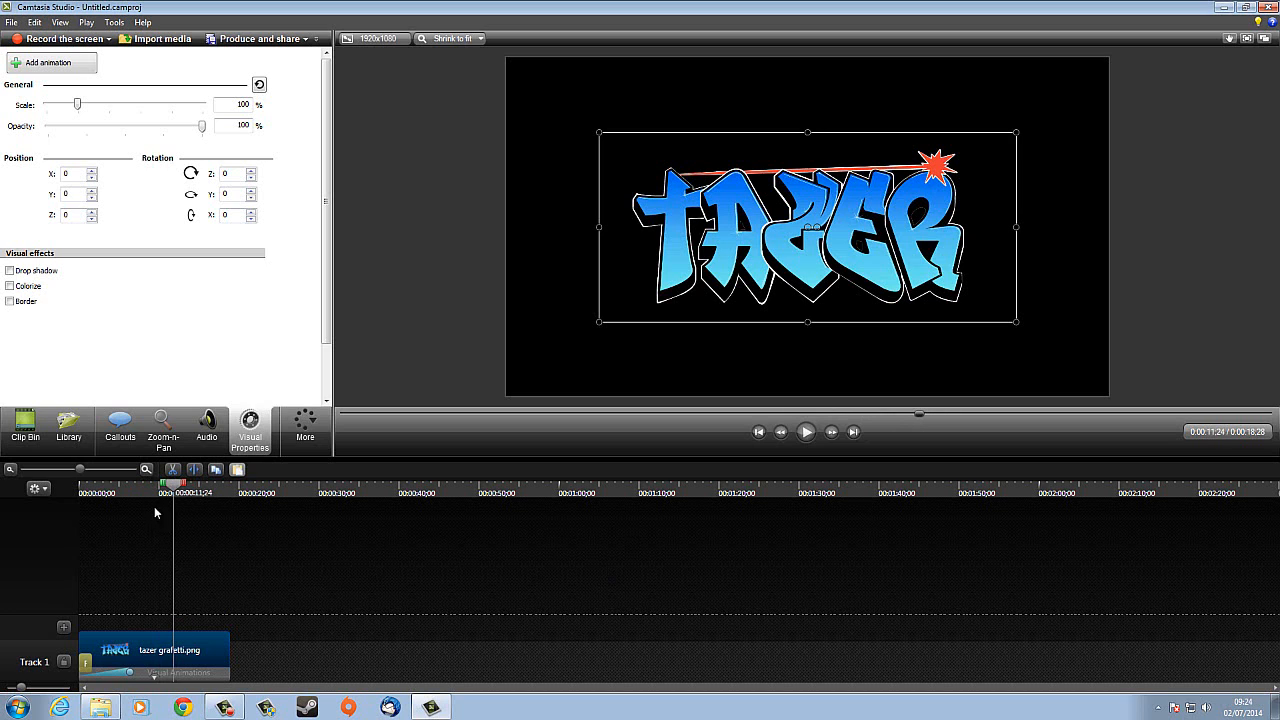
{"action": "left_click", "coordinate": [194, 469]}
{"action": "left_click", "coordinate": [195, 662]}
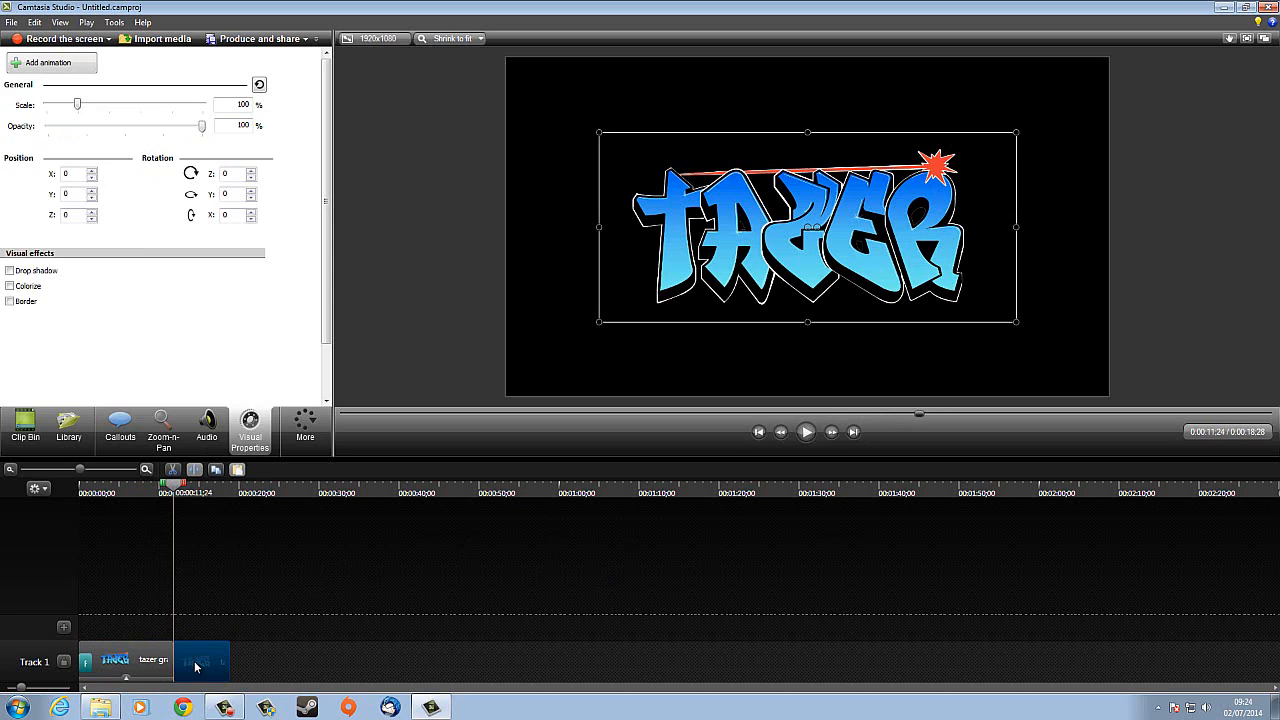
{"action": "key", "text": "Delete"}
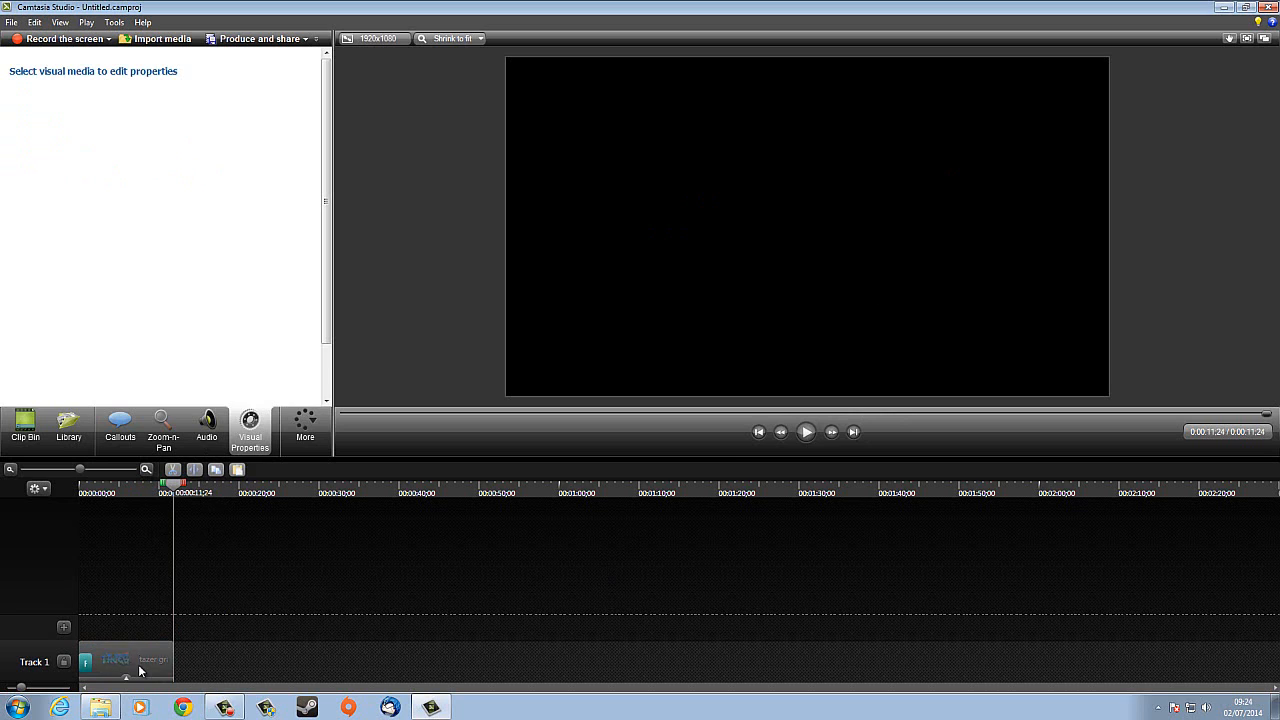
Play the shortened image clip from the beginning to review the logo animation.
{"action": "left_click", "coordinate": [140, 671]}
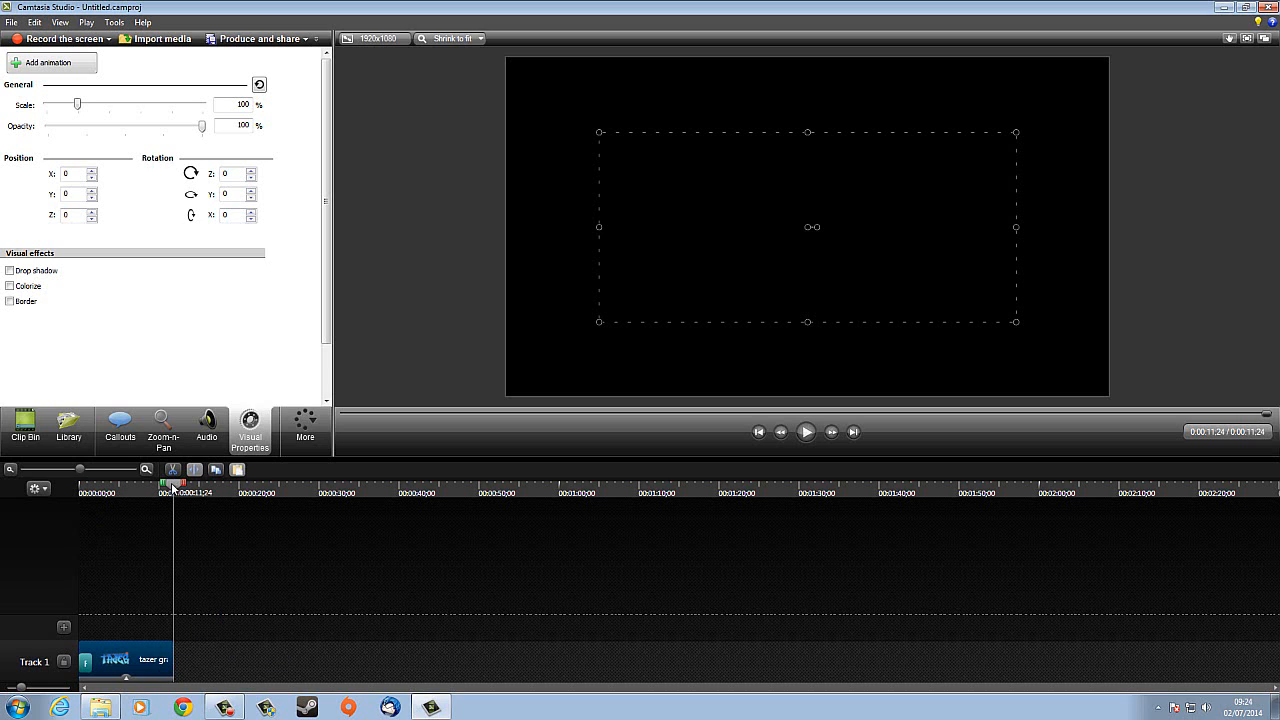
{"action": "left_click_drag", "start_coordinate": [173, 487], "coordinate": [82, 487]}
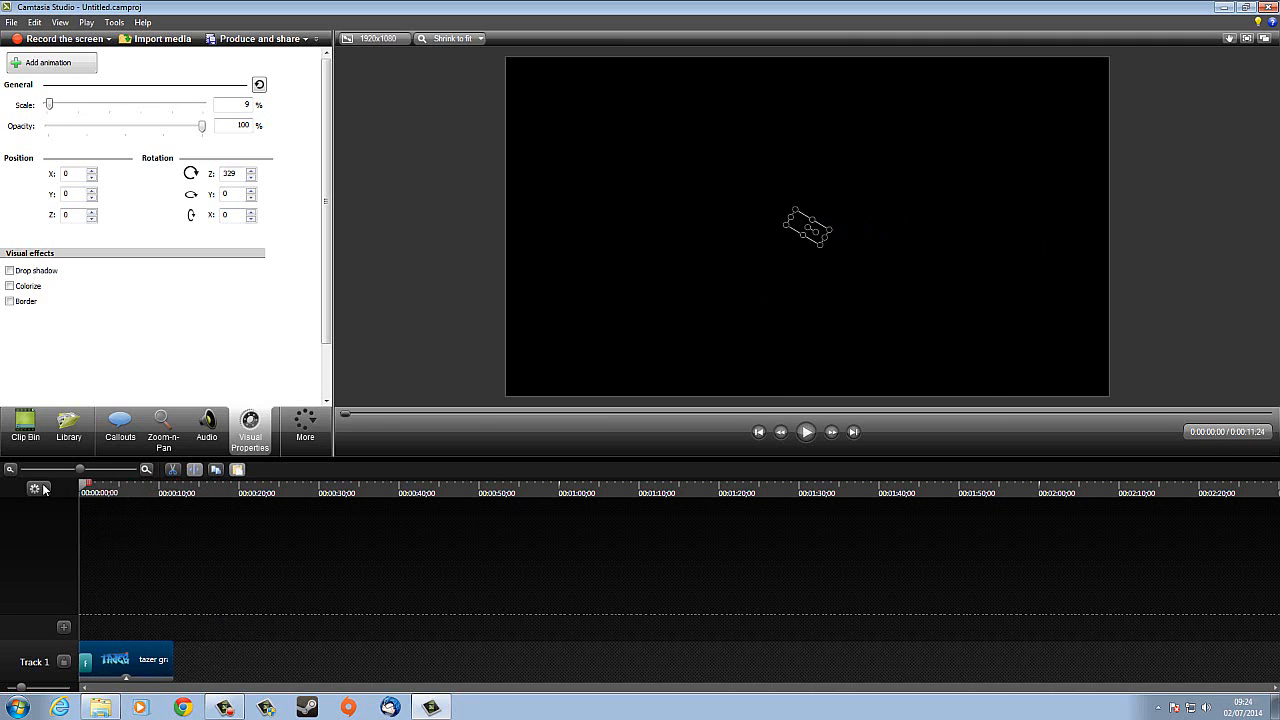
{"action": "left_click", "coordinate": [806, 432]}
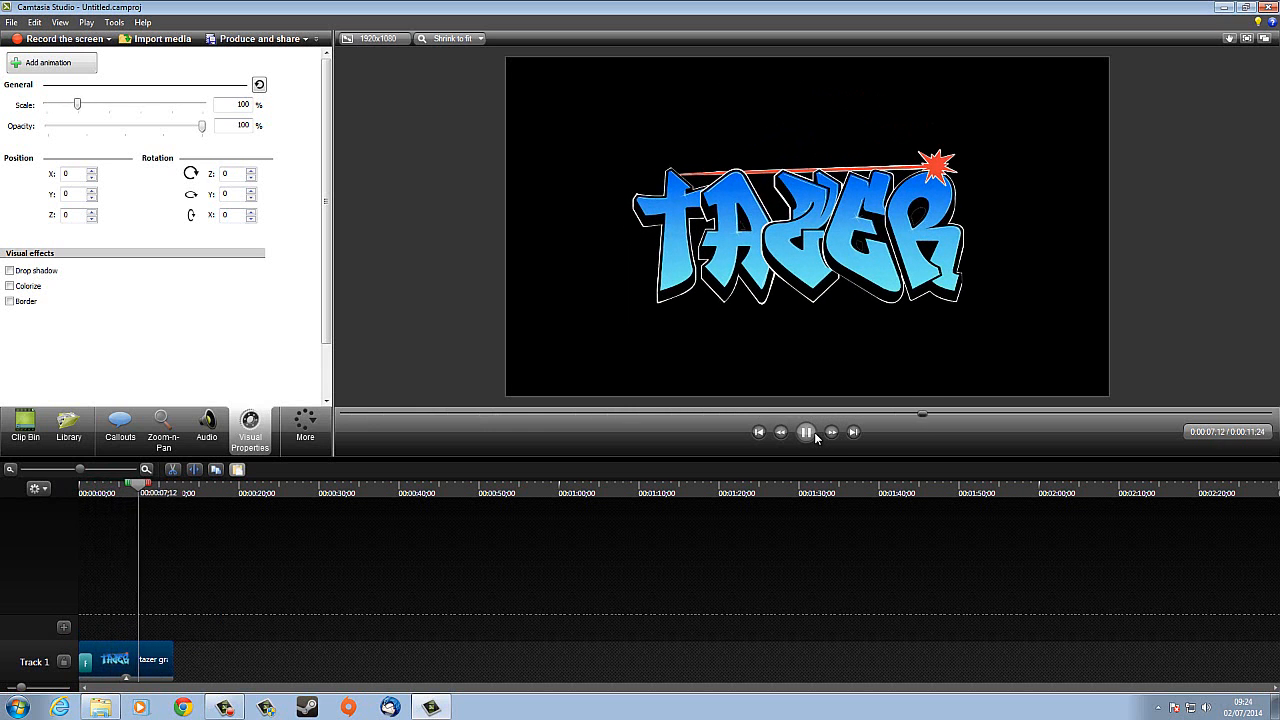
{"action": "left_click", "coordinate": [806, 433]}
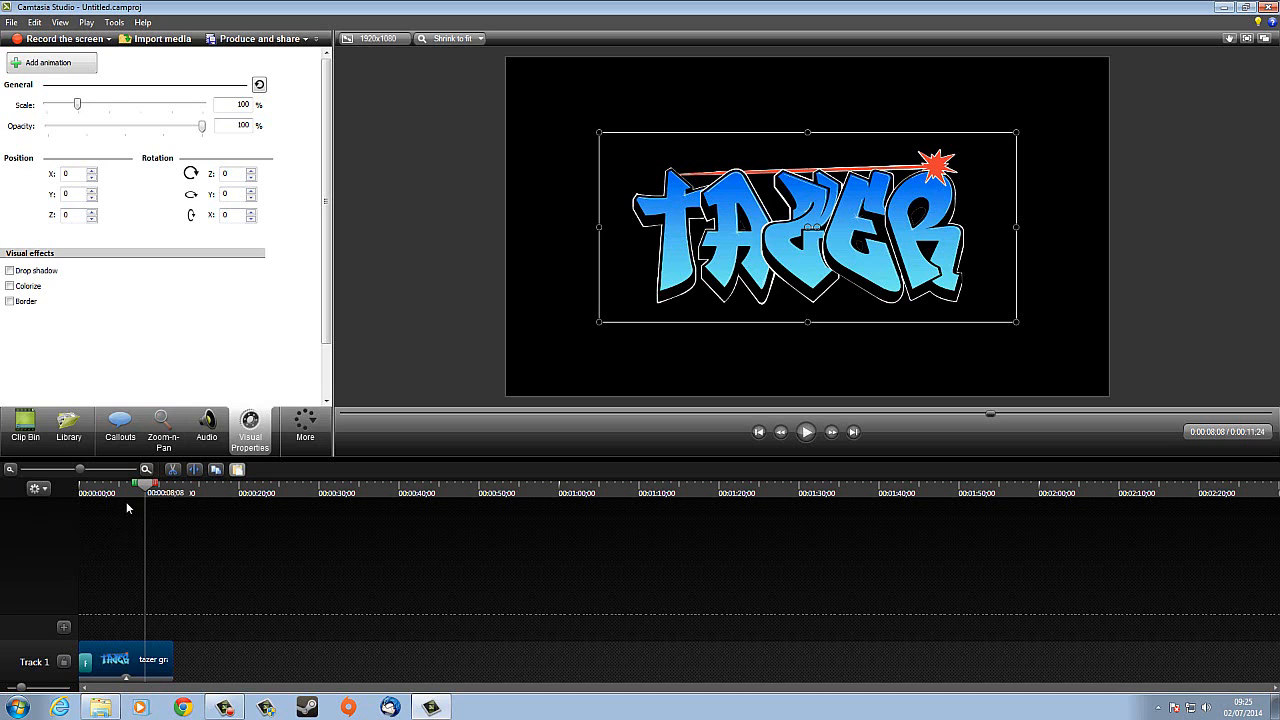
Split the image clip at 0:00:06;12, where the rotation ends, and show the visual animations of the second part.
{"action": "left_click_drag", "start_coordinate": [145, 487], "coordinate": [129, 487]}
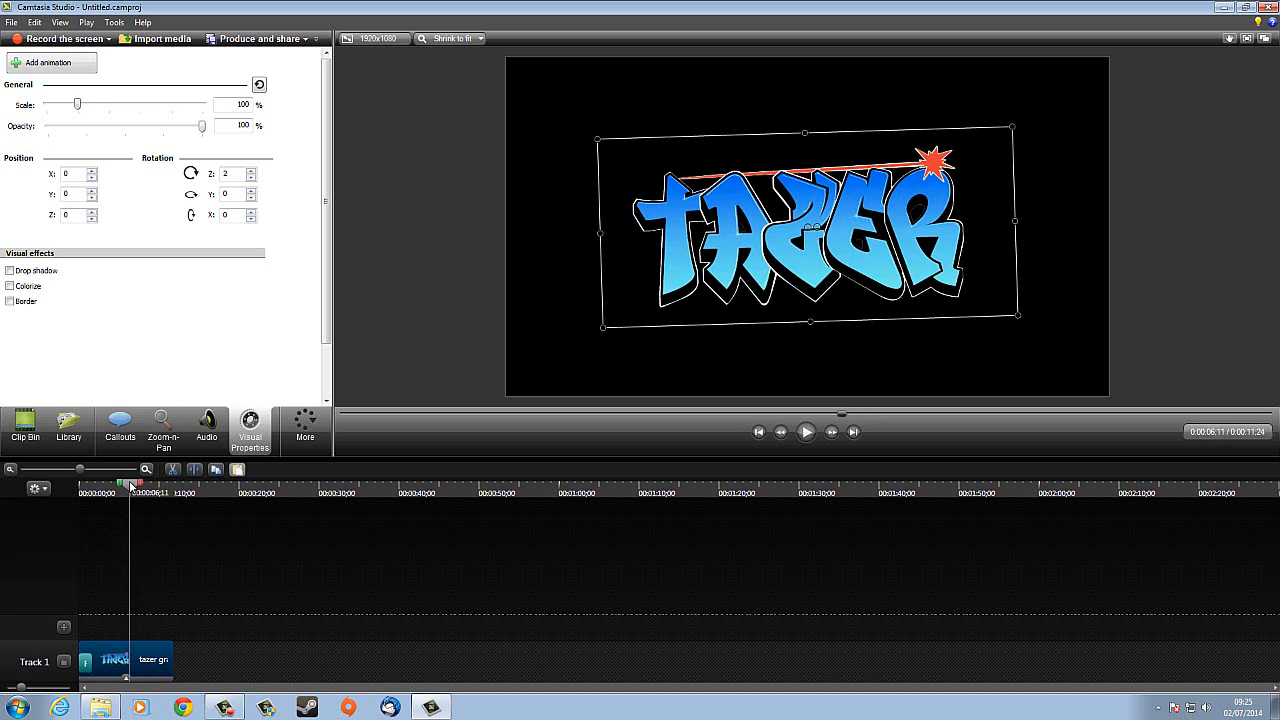
{"action": "left_click_drag", "start_coordinate": [130, 487], "coordinate": [131, 487]}
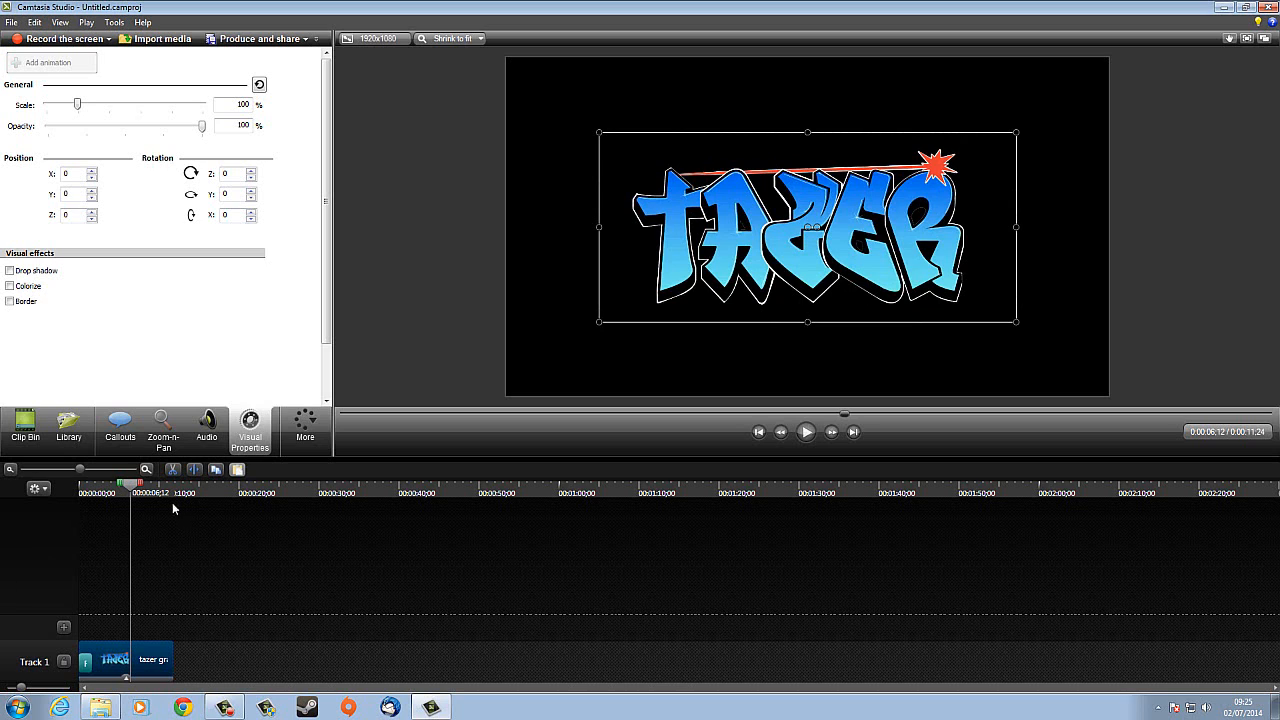
{"action": "left_click", "coordinate": [196, 470]}
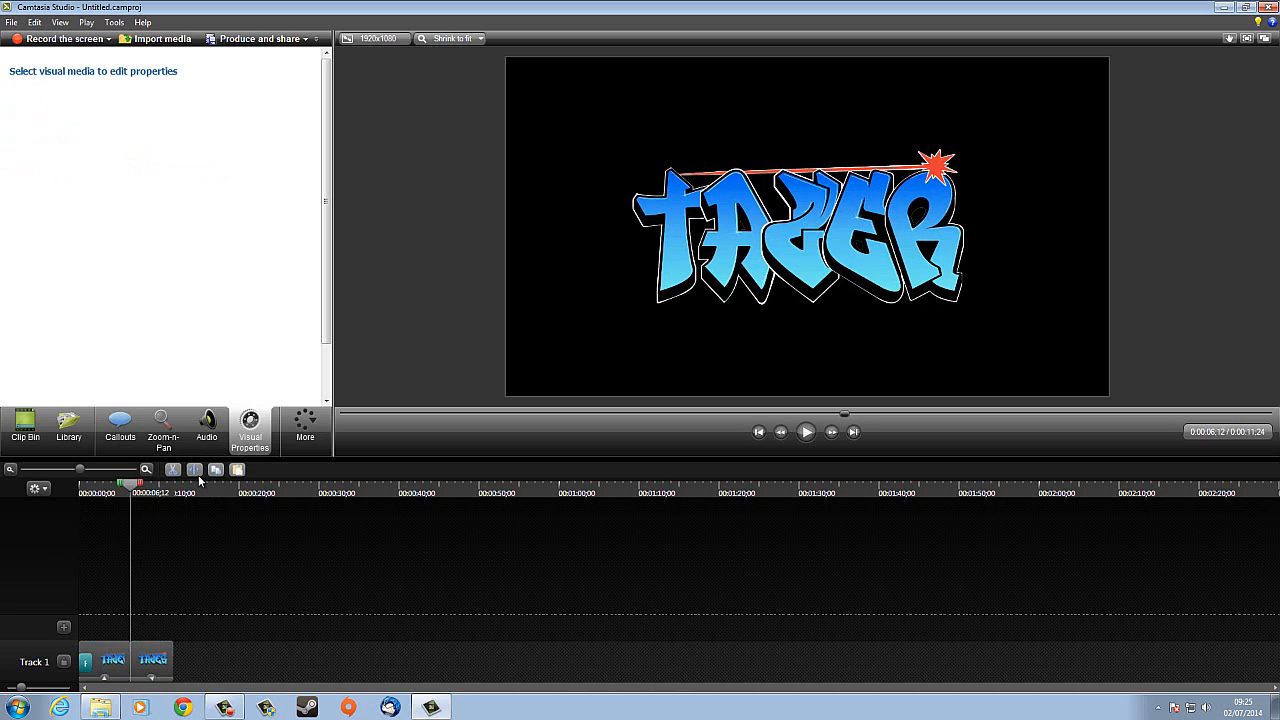
{"action": "left_click", "coordinate": [140, 651]}
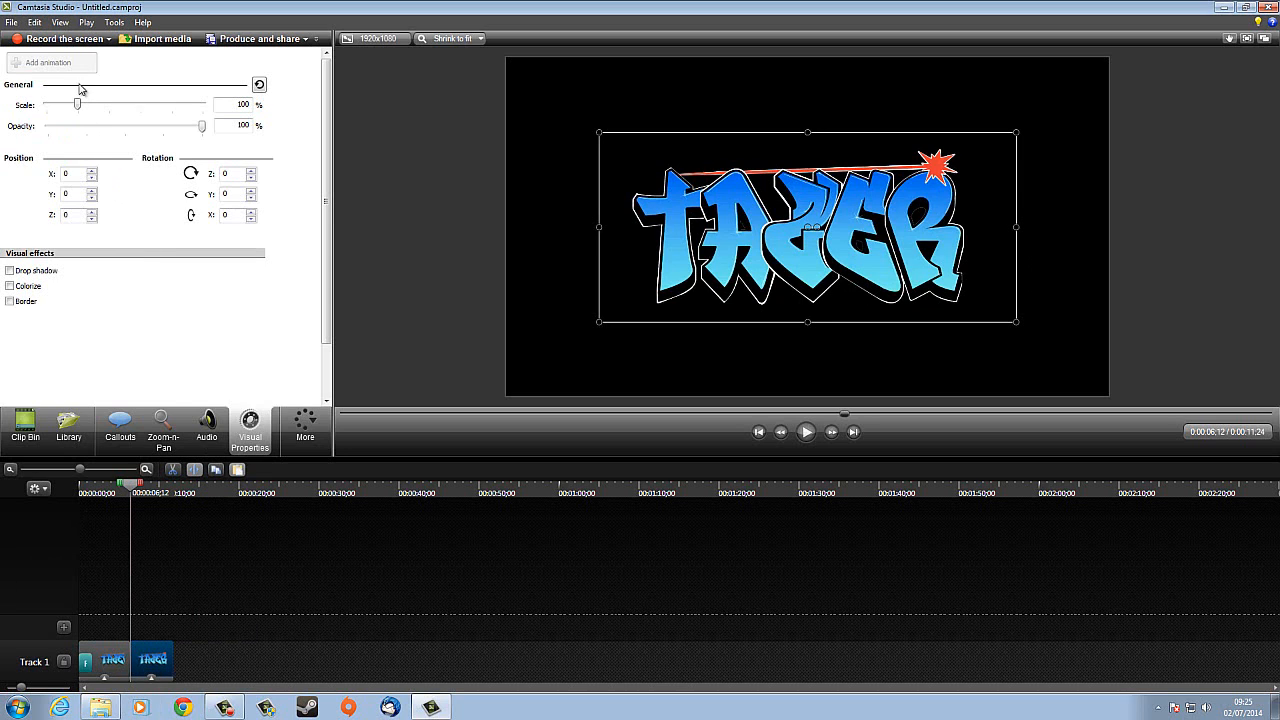
{"action": "left_click", "coordinate": [151, 678]}
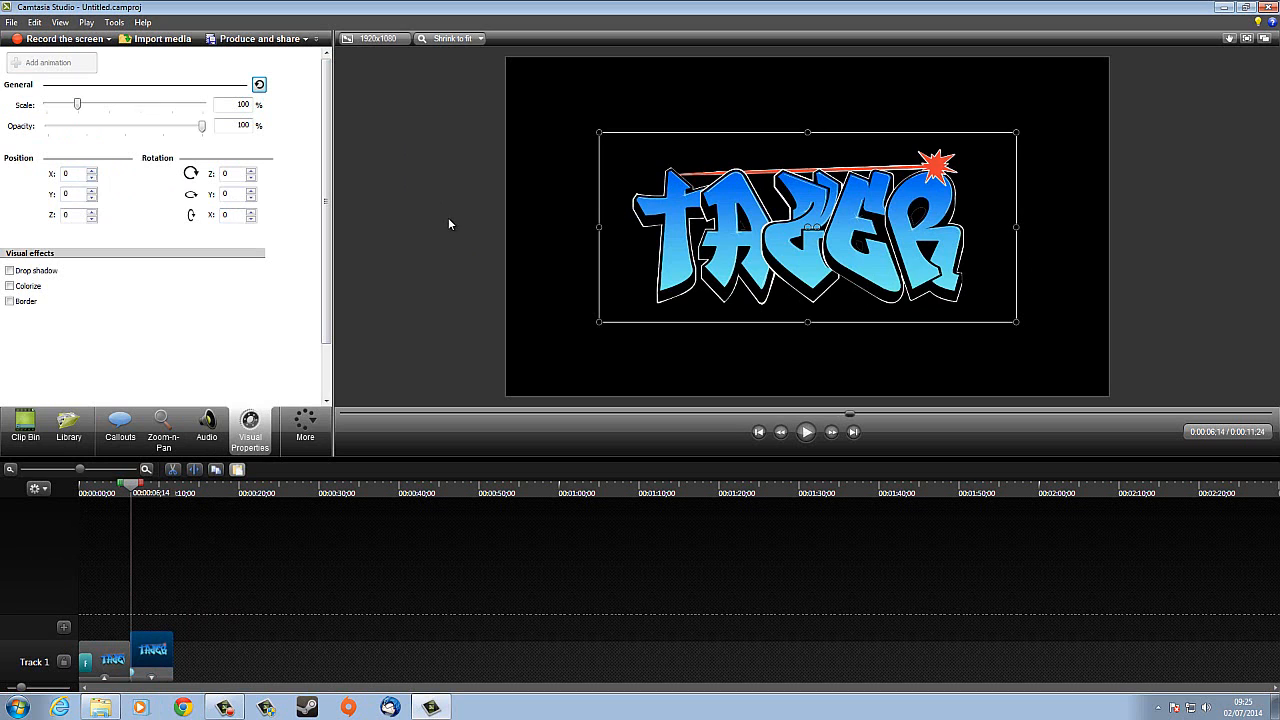
Try shifting the logo's X position at the start of the second clip part.
{"action": "left_click", "coordinate": [91, 173]}
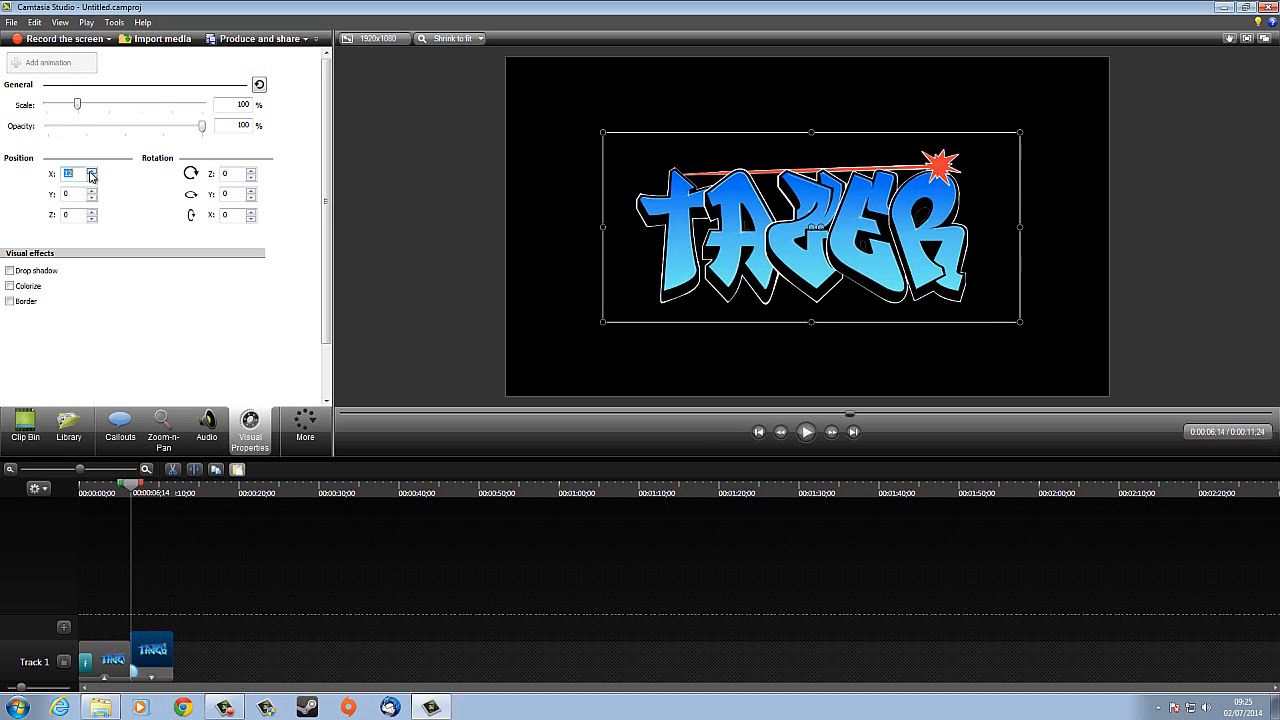
{"action": "left_click", "coordinate": [91, 179]}
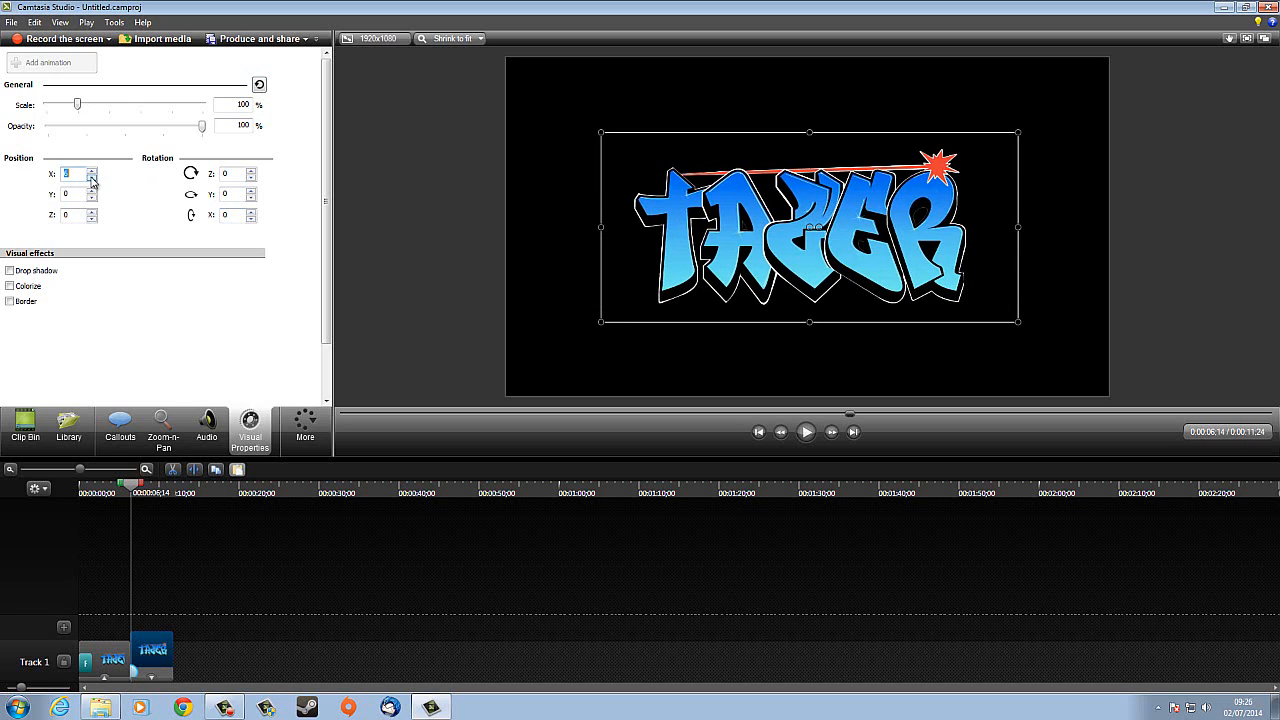
{"action": "left_click", "coordinate": [91, 179]}
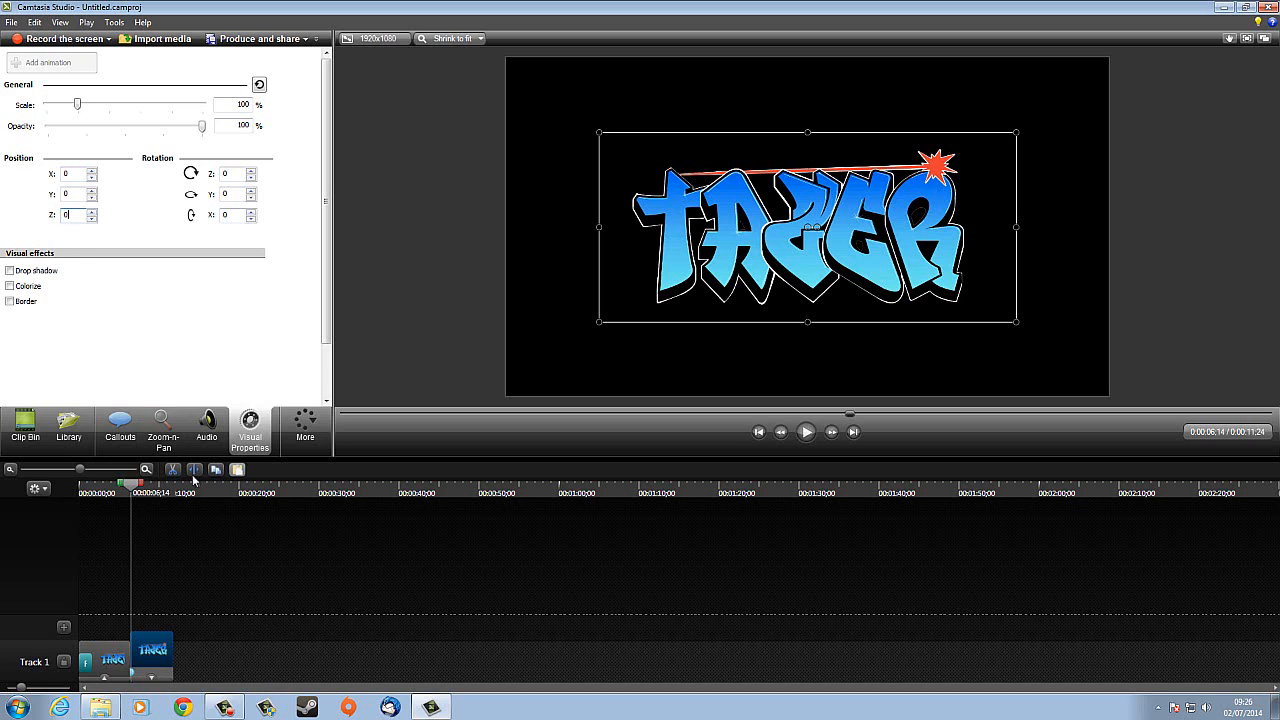
Add another visual animation to the second clip part at 0:00:06;17 and set the logo's Z position to -140.
{"action": "left_click", "coordinate": [180, 663]}
{"action": "left_click", "coordinate": [158, 665]}
{"action": "left_click_drag", "start_coordinate": [129, 487], "coordinate": [135, 497]}
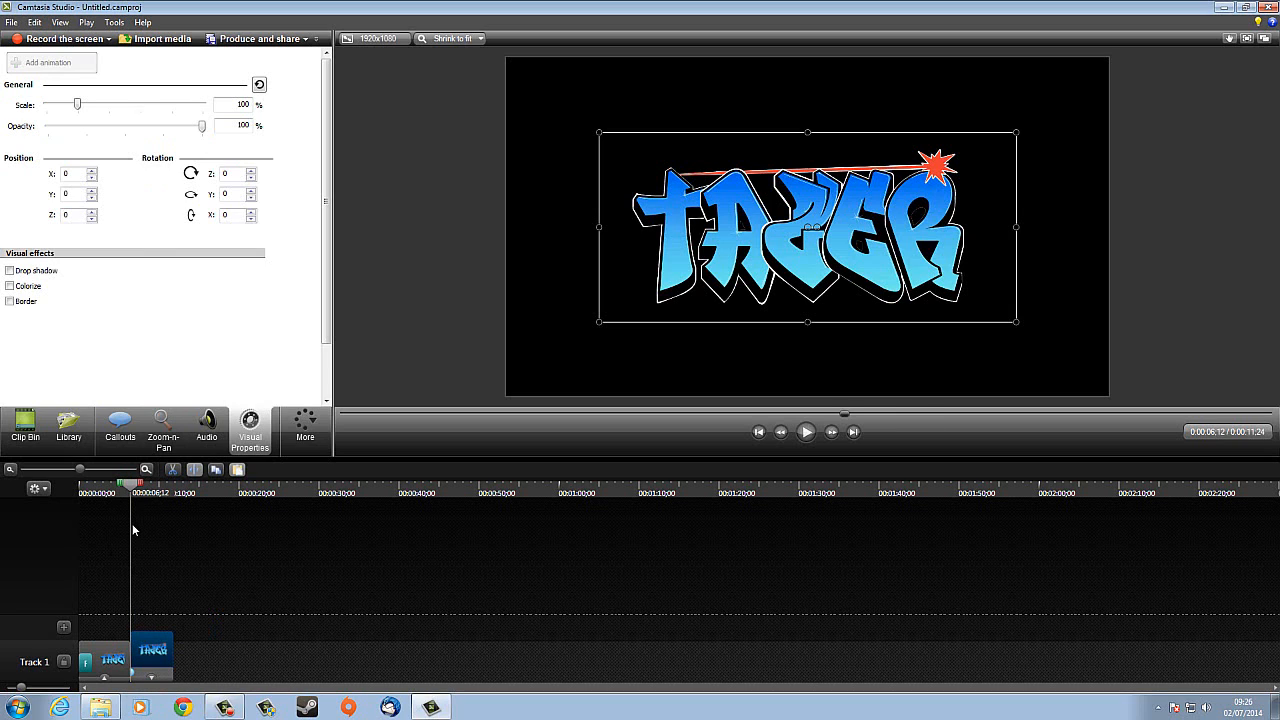
{"action": "key", "text": "Right"}
{"action": "key", "text": "Right"}
{"action": "key", "text": "Right"}
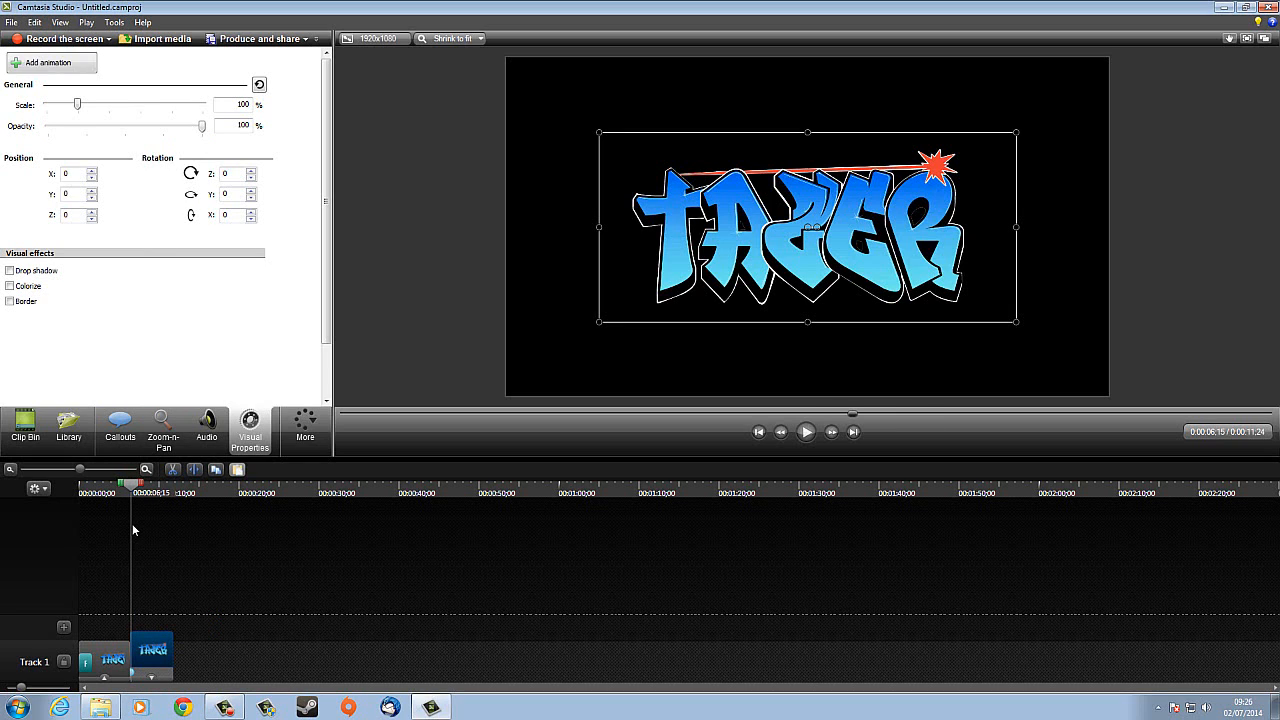
{"action": "key", "text": "Right"}
{"action": "left_click", "coordinate": [59, 70]}
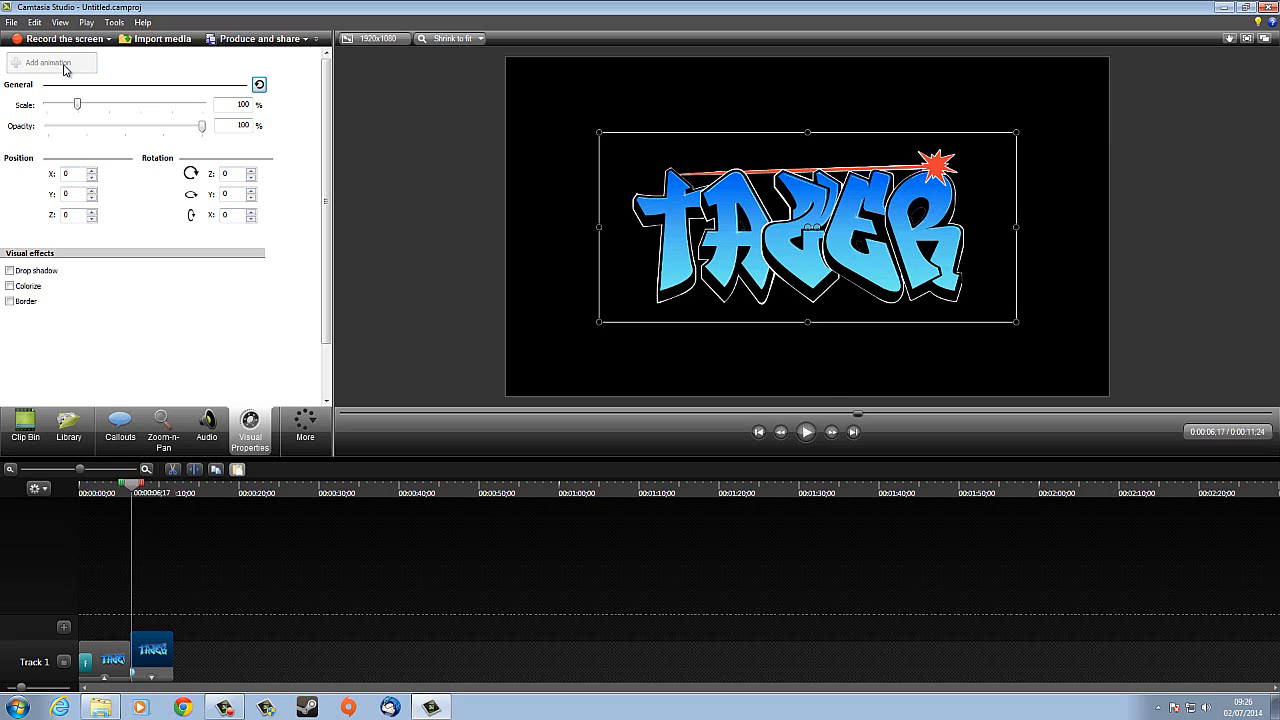
{"action": "left_click", "coordinate": [89, 221]}
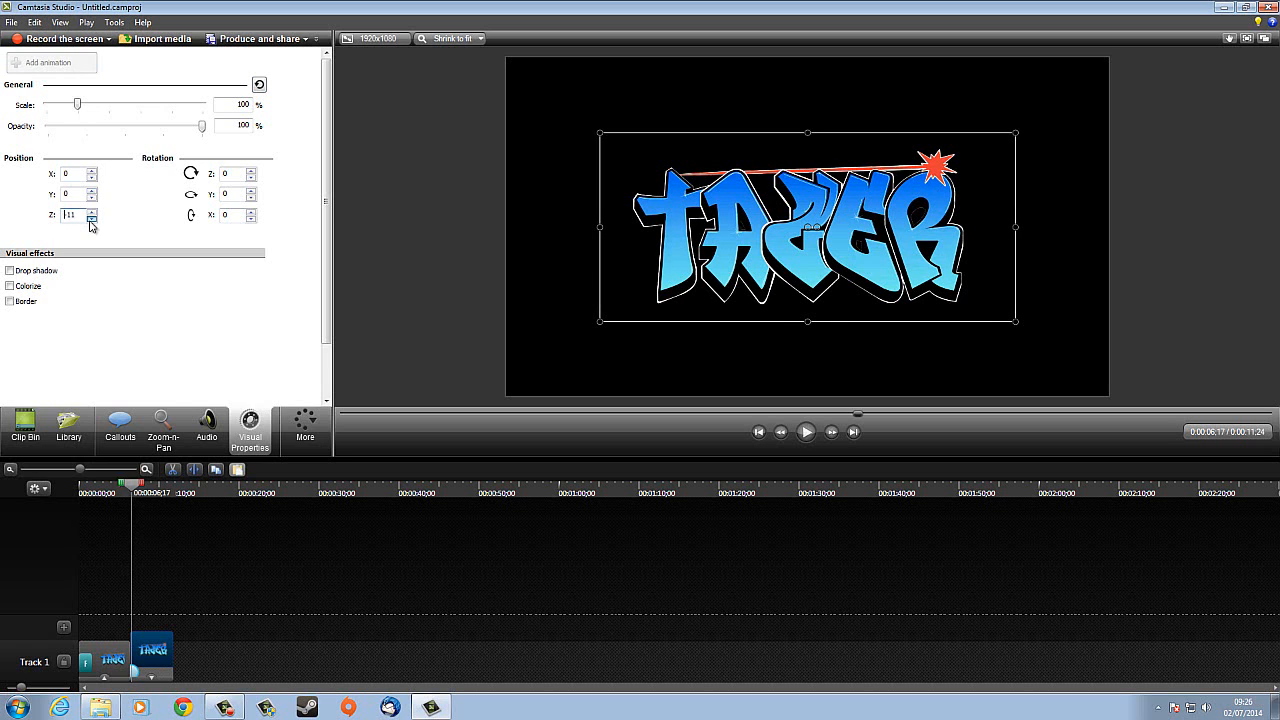
{"action": "left_click_drag", "start_coordinate": [89, 221], "coordinate": [89, 221]}
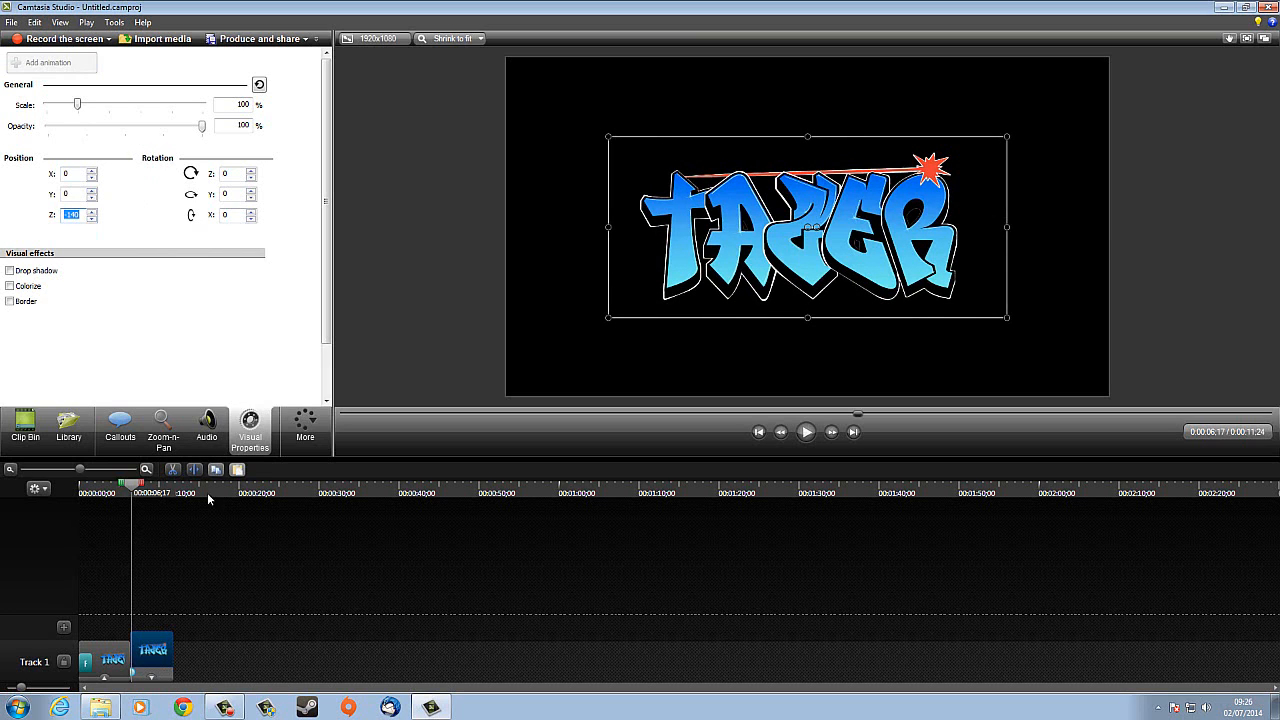
Reduce the second clip part to one animation at its start, ending at 0:00:06;15 with the Z position at -140.
{"action": "left_click", "coordinate": [136, 677]}
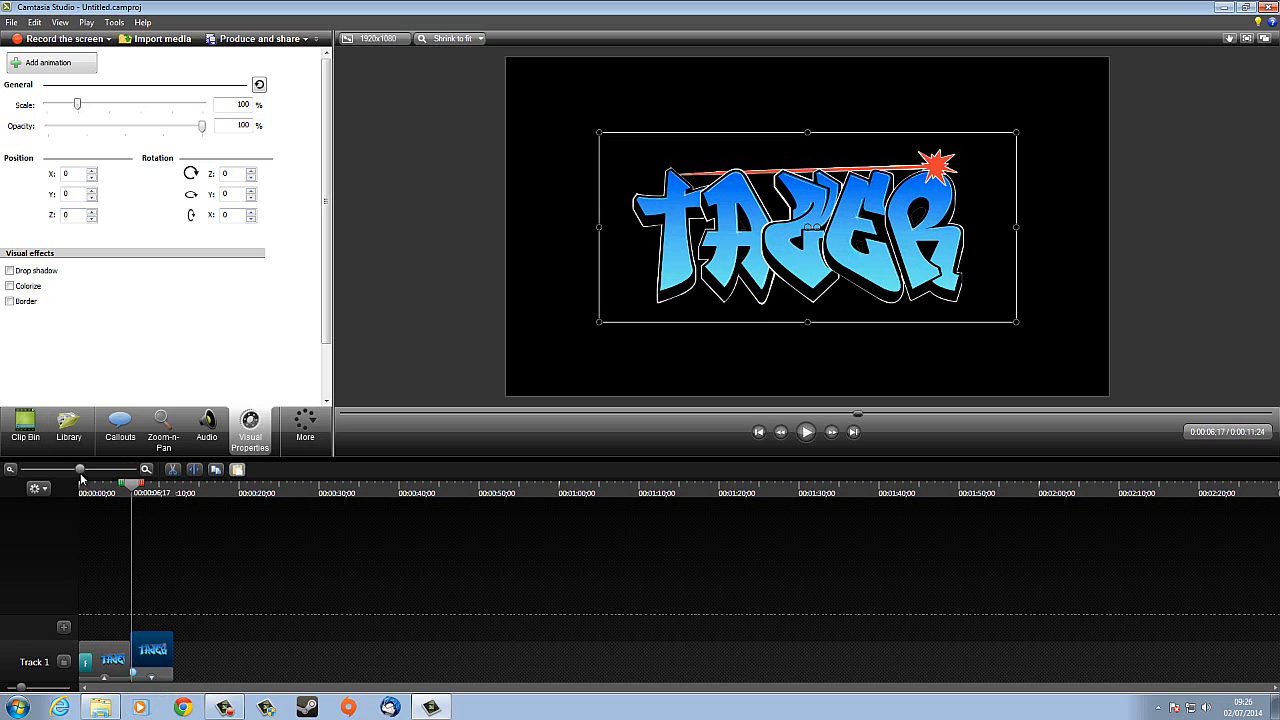
{"action": "left_click_drag", "start_coordinate": [80, 469], "coordinate": [154, 486]}
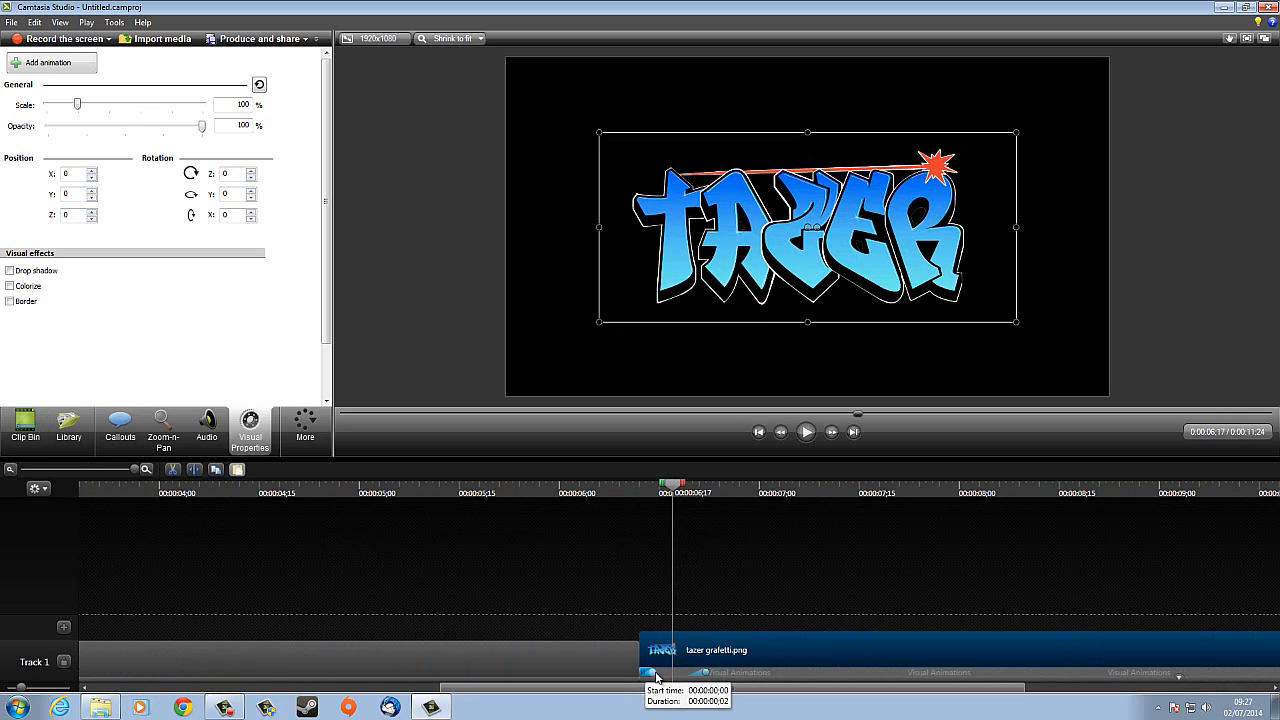
{"action": "left_click_drag", "start_coordinate": [656, 677], "coordinate": [660, 678]}
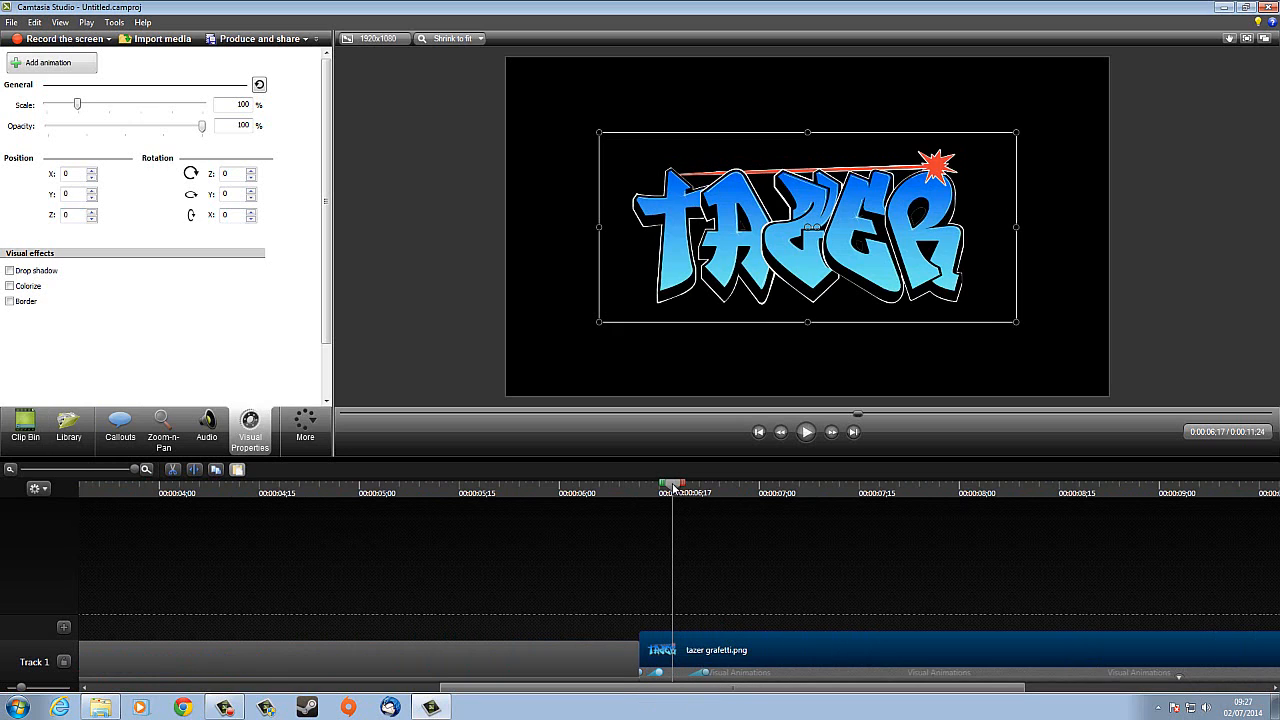
{"action": "mouse_move", "coordinate": [673, 488]}
{"action": "left_mouse_down"}
{"action": "mouse_move", "coordinate": [646, 488]}
{"action": "mouse_move", "coordinate": [659, 488]}
{"action": "left_mouse_up"}
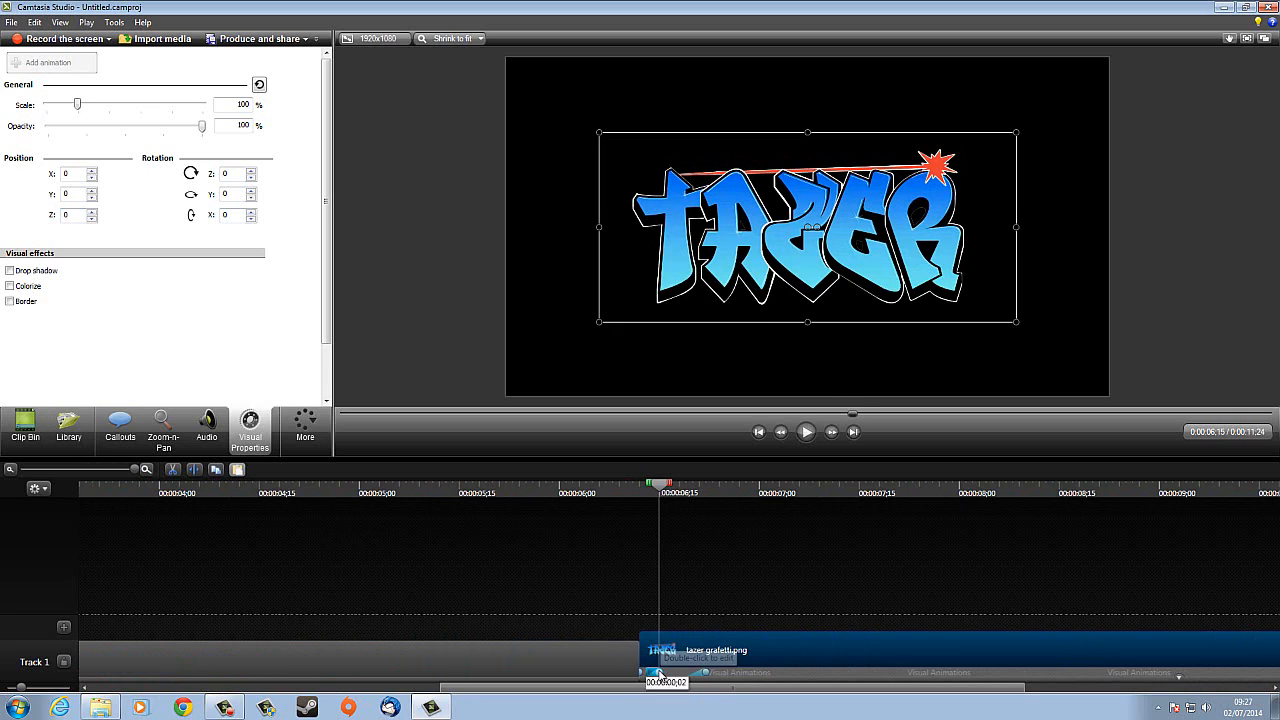
{"action": "mouse_move", "coordinate": [660, 676]}
{"action": "left_mouse_down"}
{"action": "mouse_move", "coordinate": [703, 677]}
{"action": "mouse_move", "coordinate": [672, 680]}
{"action": "mouse_move", "coordinate": [692, 688]}
{"action": "mouse_move", "coordinate": [660, 697]}
{"action": "left_mouse_up"}
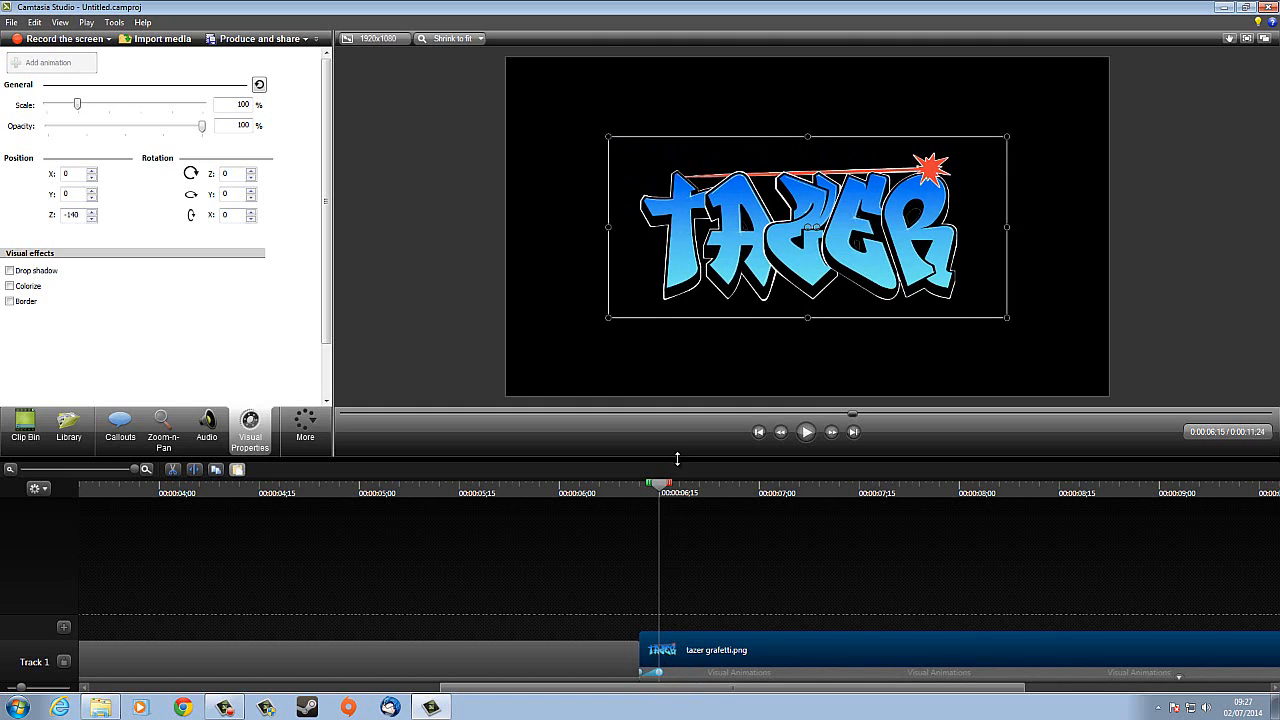
Play the section around the cut twice to review the logo's Z position animation.
{"action": "mouse_move", "coordinate": [660, 490]}
{"action": "left_mouse_down"}
{"action": "mouse_move", "coordinate": [623, 490]}
{"action": "mouse_move", "coordinate": [640, 490]}
{"action": "left_mouse_up"}
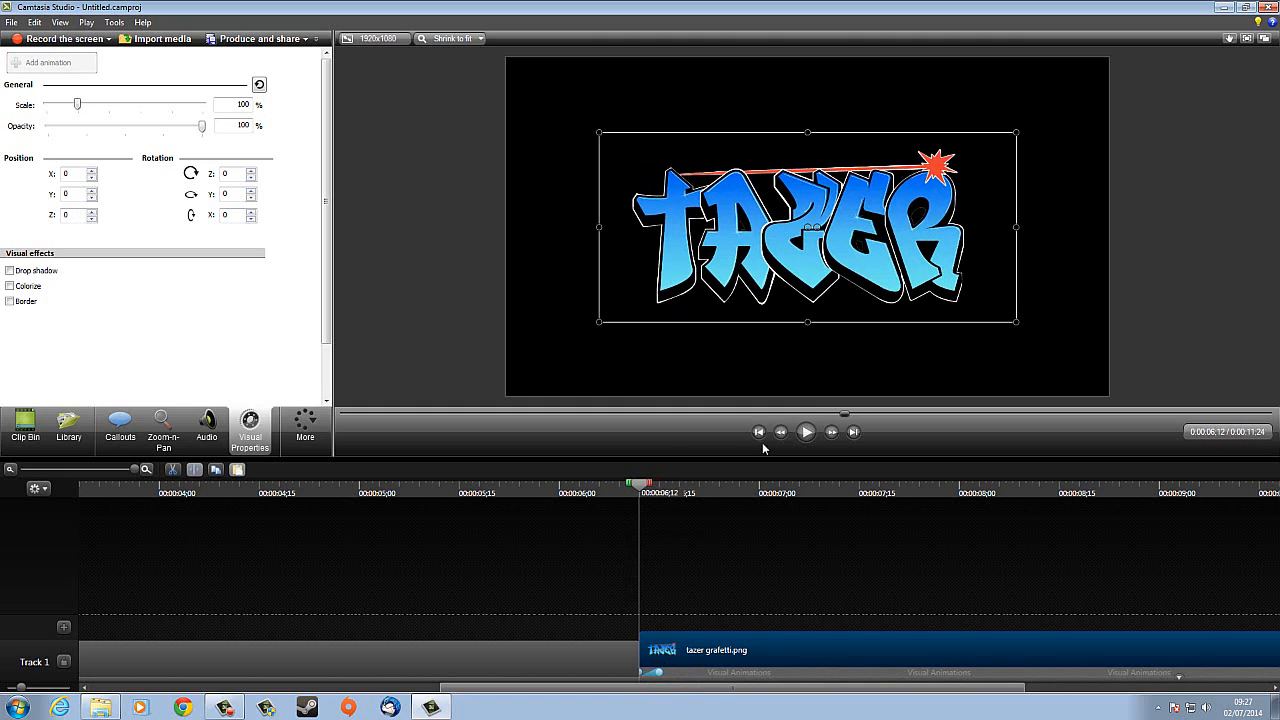
{"action": "left_click", "coordinate": [806, 432]}
{"action": "left_click", "coordinate": [806, 432]}
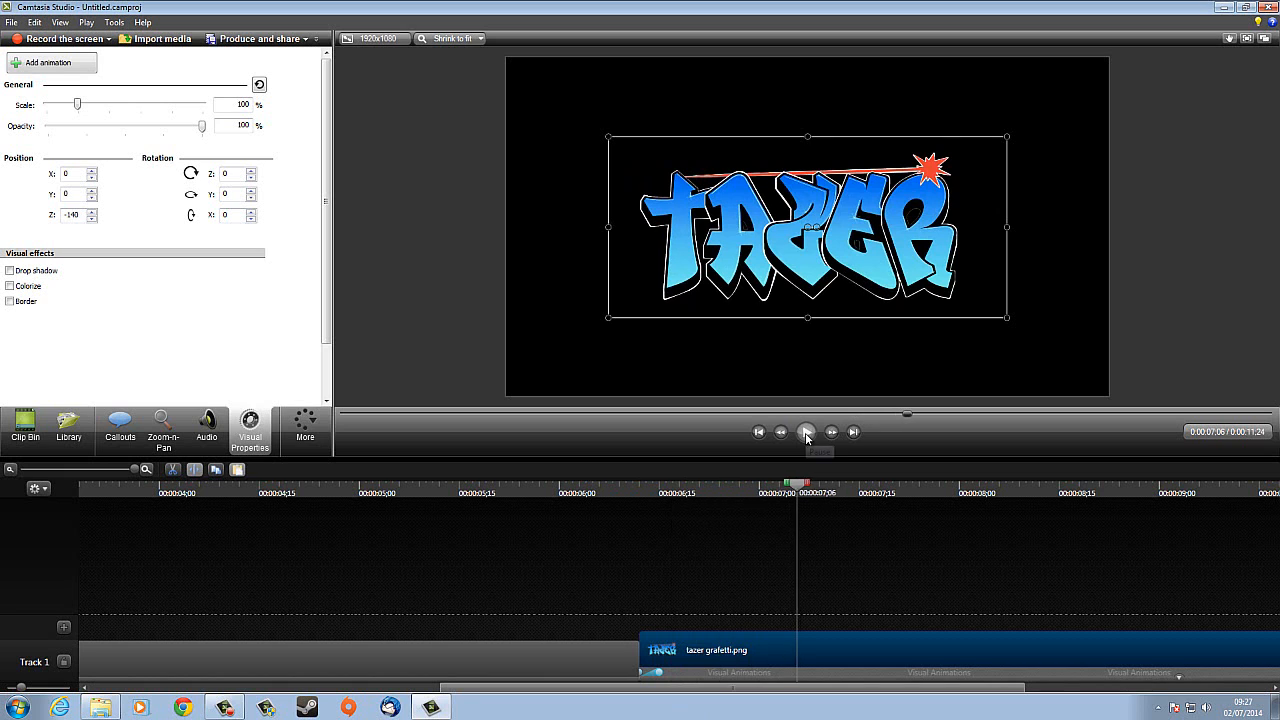
{"action": "left_click_drag", "start_coordinate": [795, 492], "coordinate": [598, 492]}
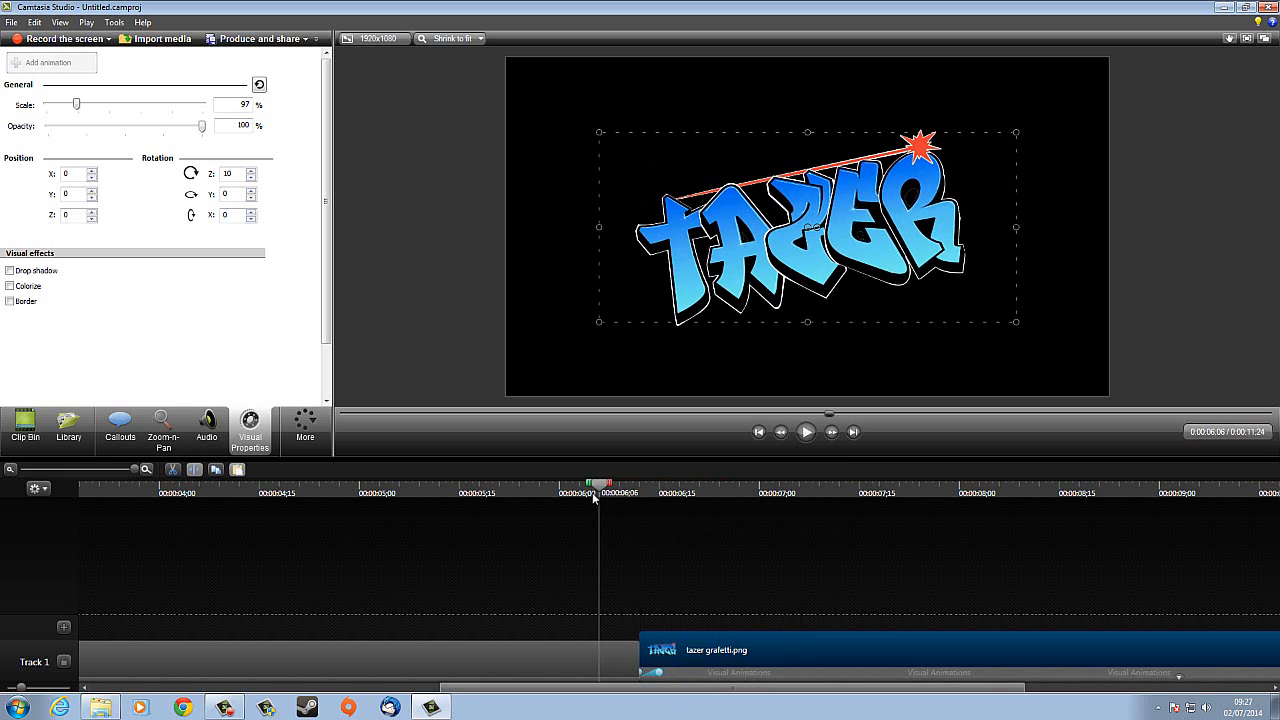
{"action": "left_click", "coordinate": [806, 432]}
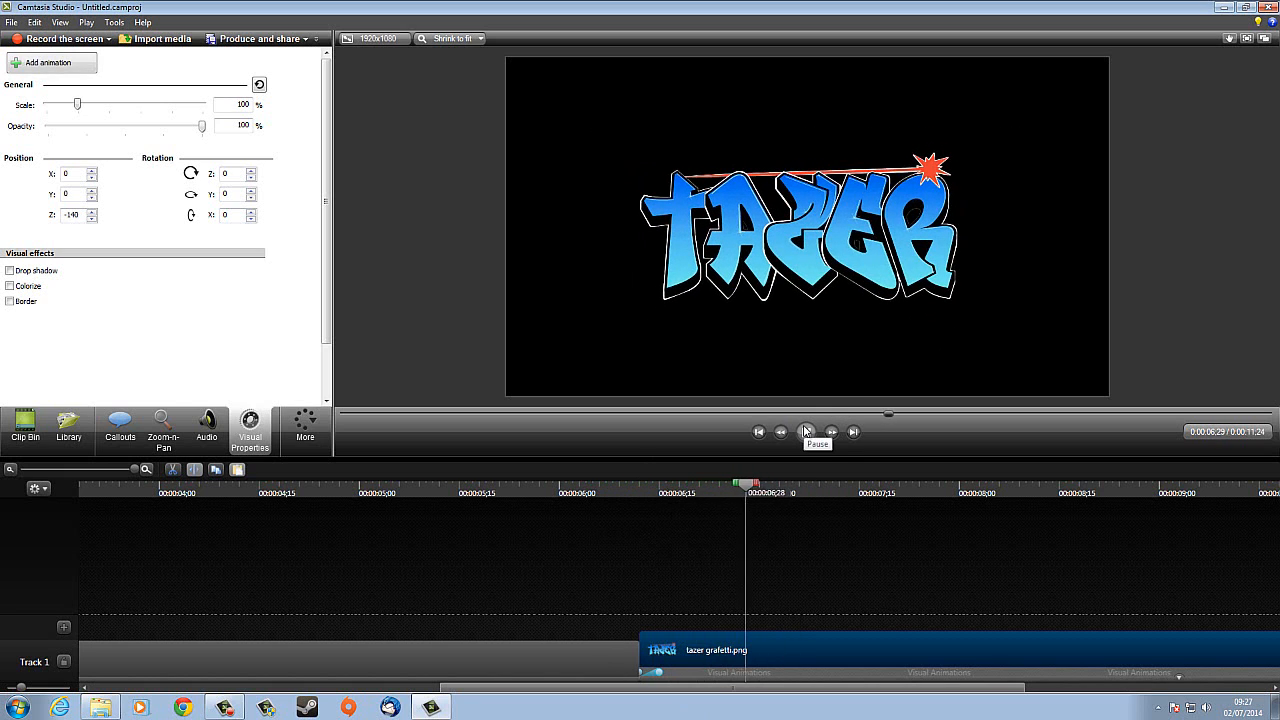
{"action": "left_click", "coordinate": [806, 432]}
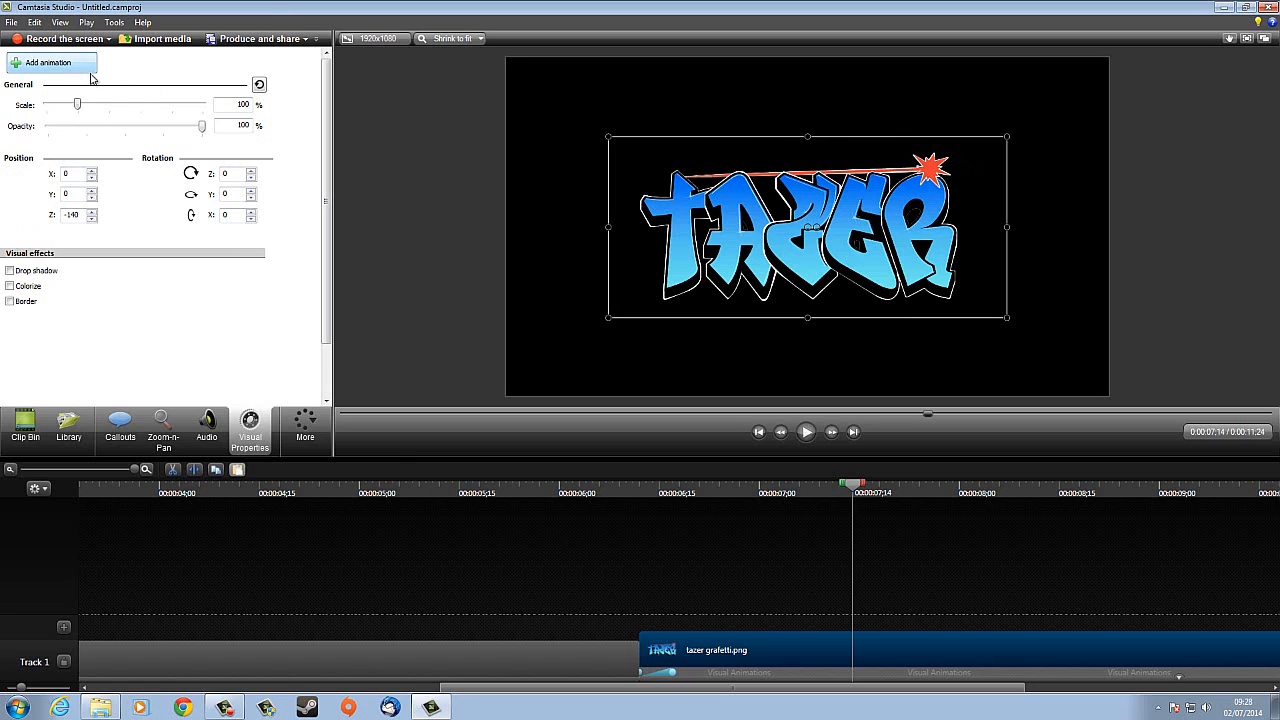
Add an animation at 0:00:06;18 that sets the Z position to 0, and stretch its start back to the preceding animation's end.
{"action": "left_click_drag", "start_coordinate": [855, 487], "coordinate": [675, 500]}
{"action": "left_click", "coordinate": [16, 65]}
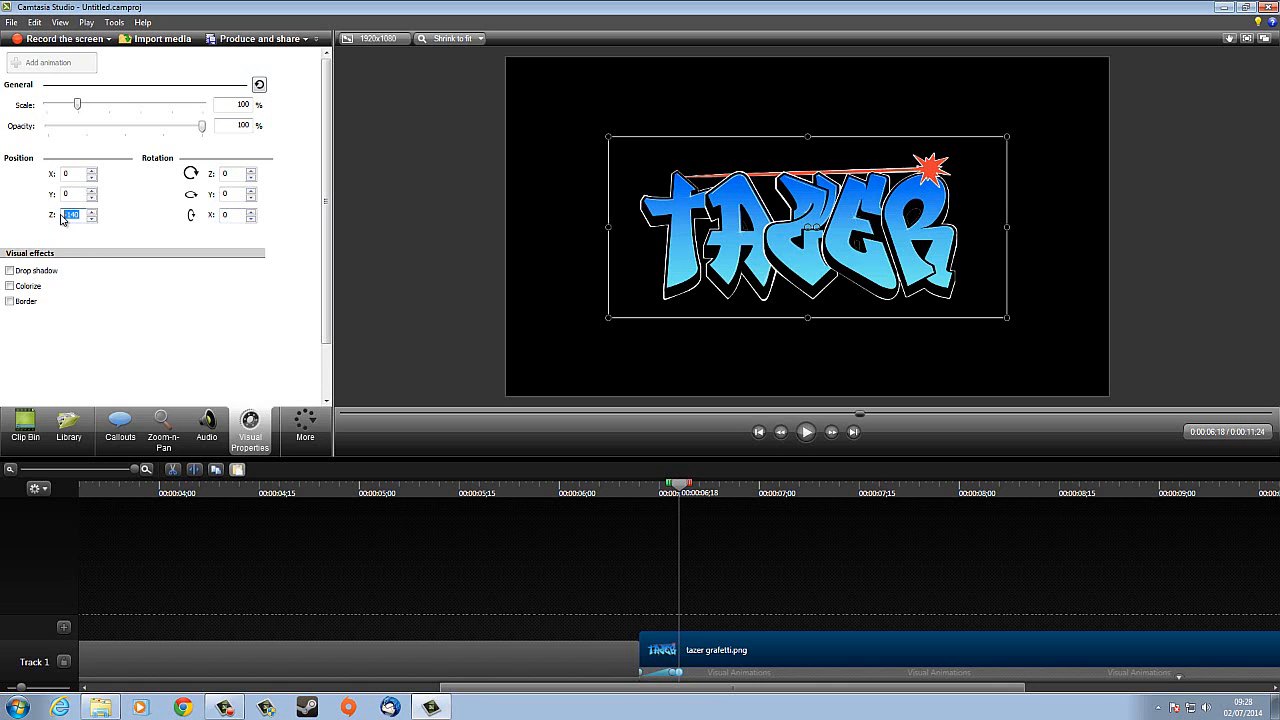
{"action": "type", "text": "0"}
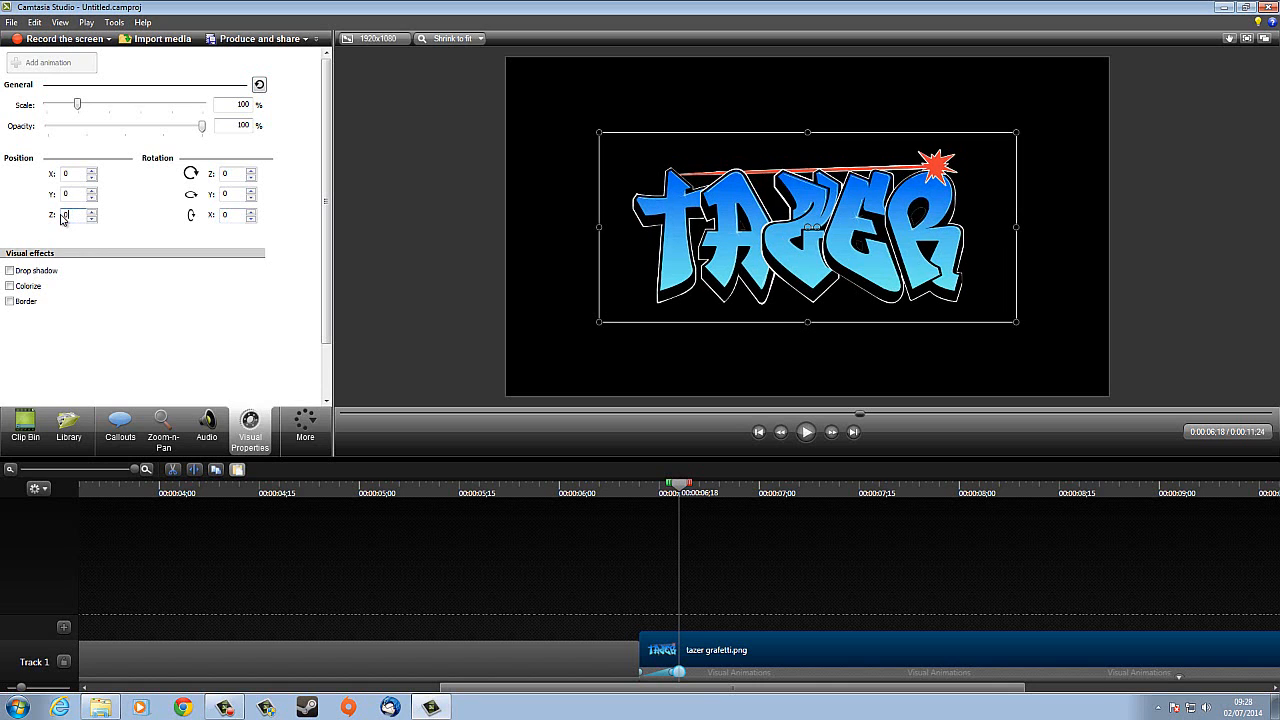
{"action": "left_click", "coordinate": [679, 677]}
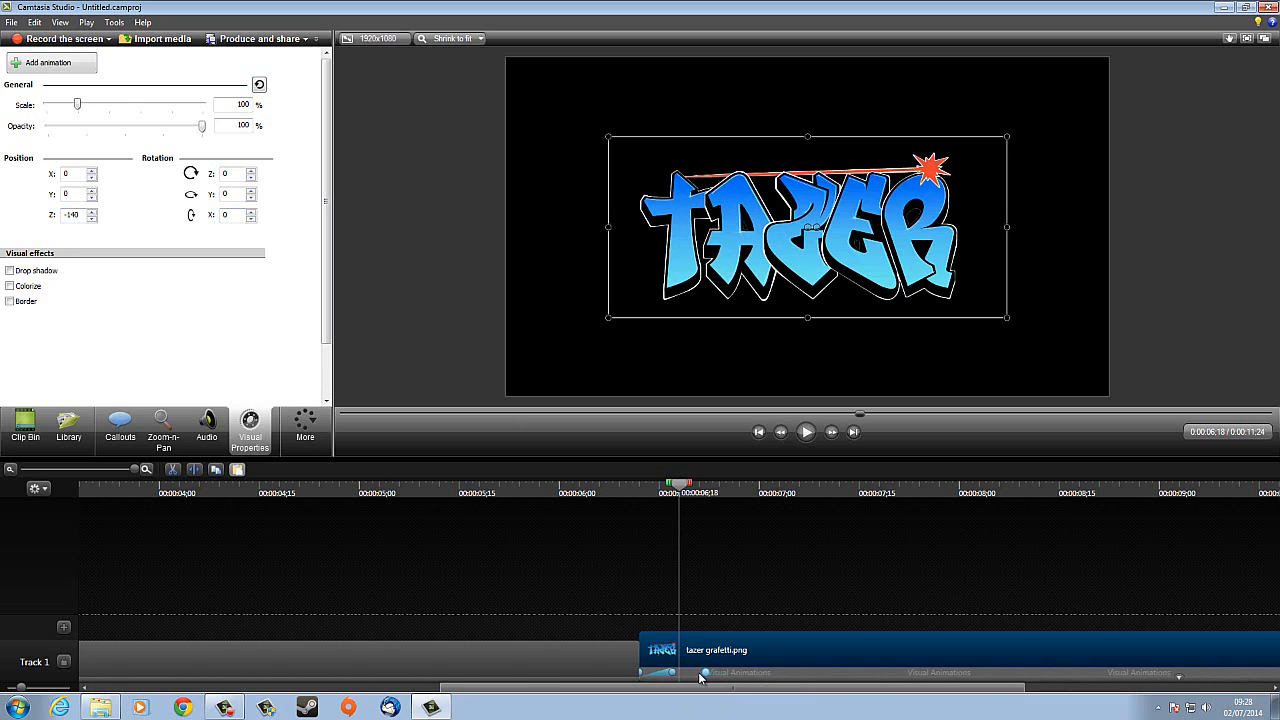
{"action": "left_click_drag", "start_coordinate": [703, 674], "coordinate": [672, 674]}
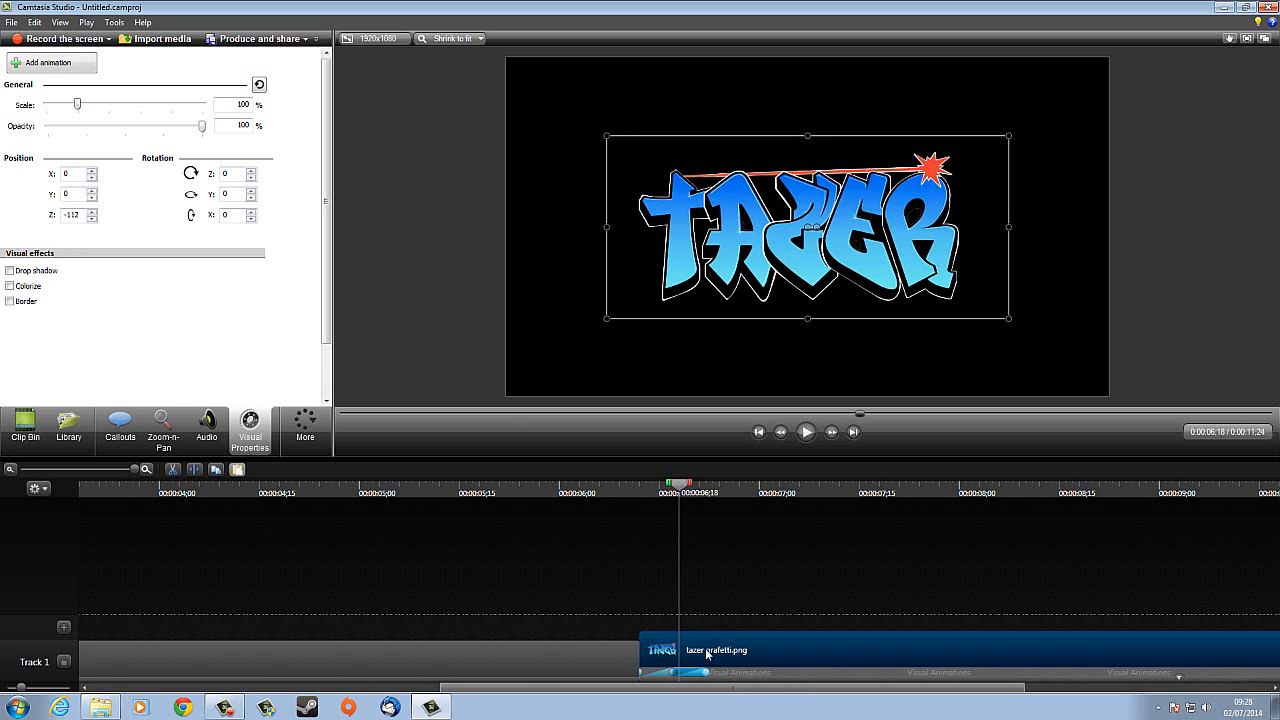
Play the second clip part from about 0:00:06;06 to review the logo's Z position pulse.
{"action": "left_click", "coordinate": [600, 488]}
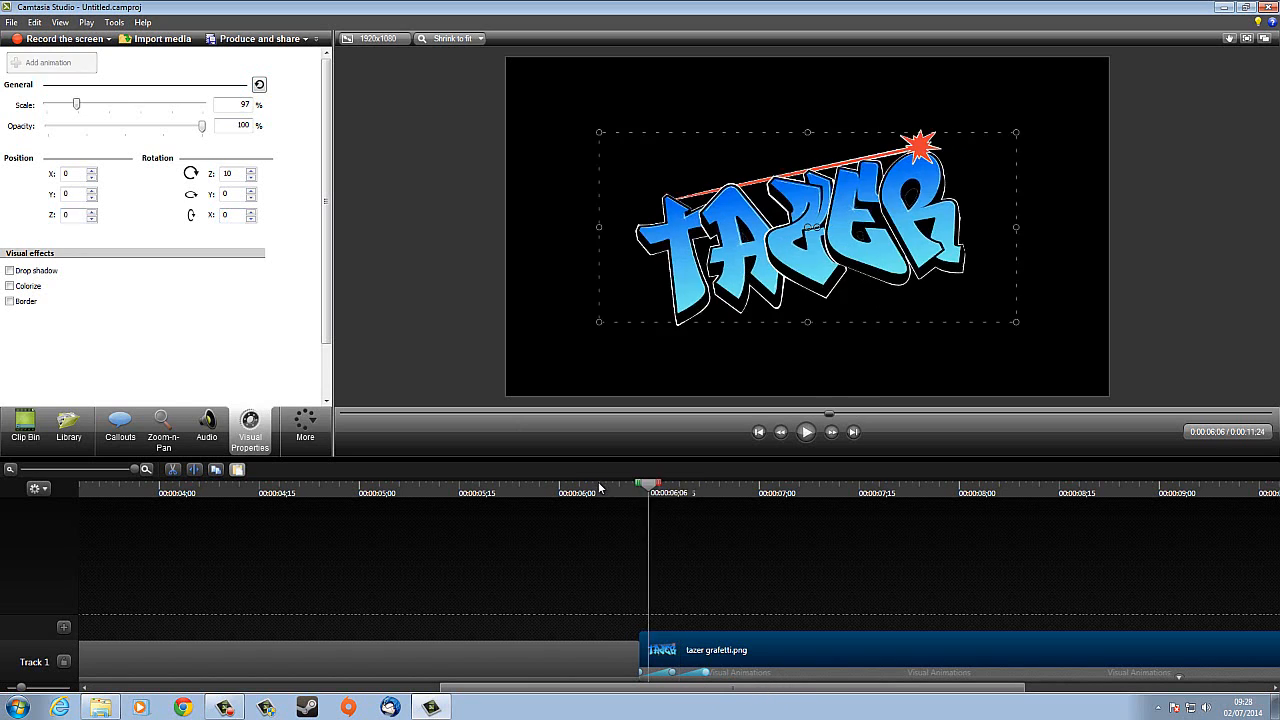
{"action": "left_click", "coordinate": [806, 431]}
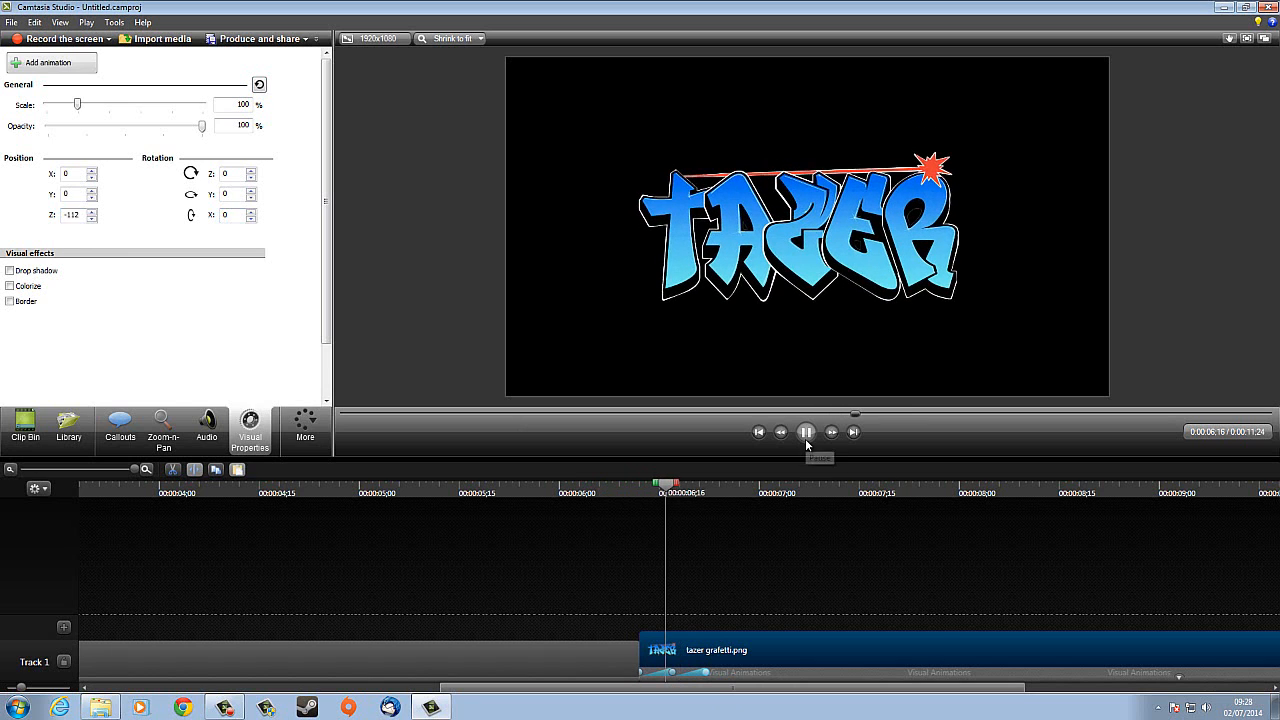
{"action": "left_click", "coordinate": [806, 431]}
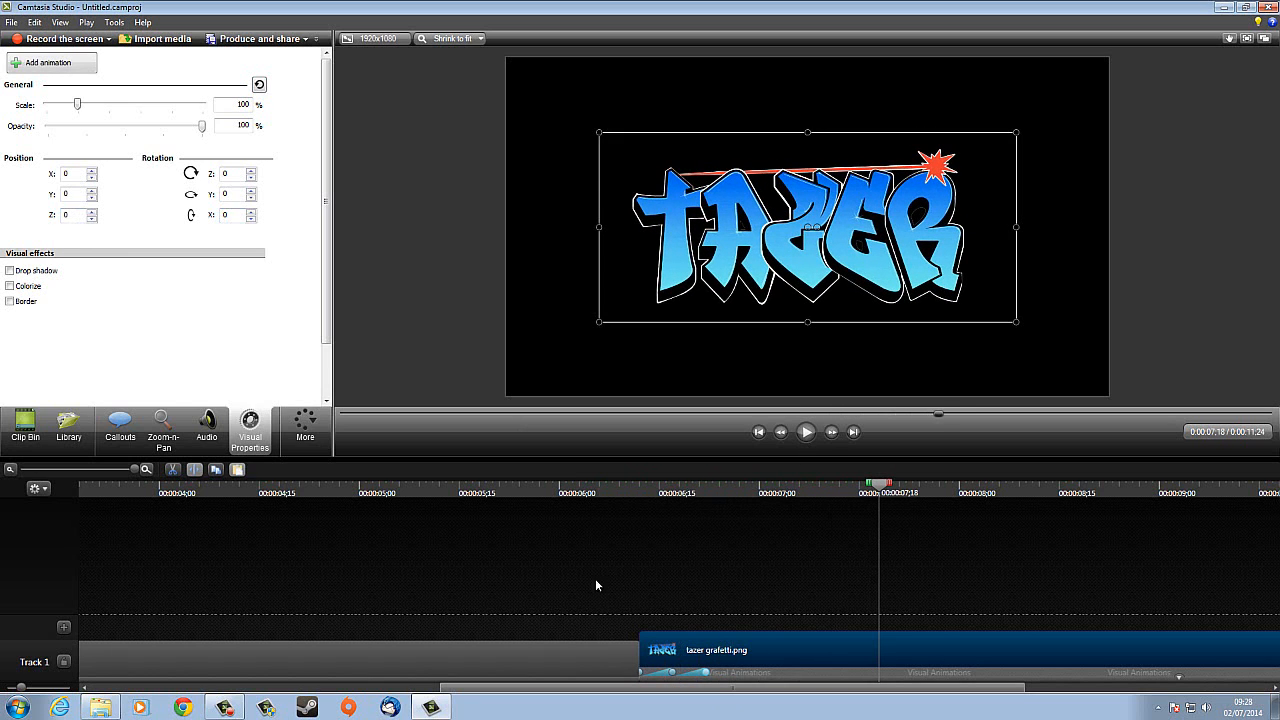
Return the playhead to 0:00:00;00, fit both clip parts in the timeline view, and play through the whole logo intro.
{"action": "left_click", "coordinate": [480, 490]}
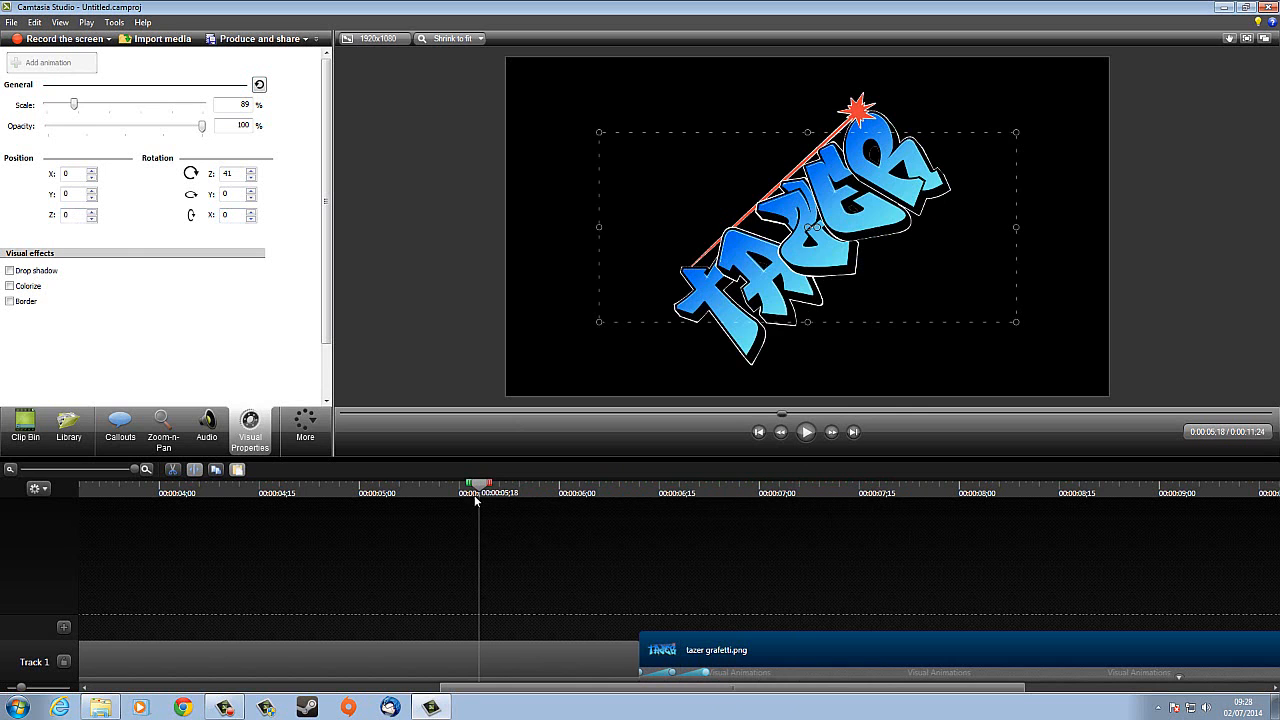
{"action": "left_click_drag", "start_coordinate": [480, 490], "coordinate": [4, 486]}
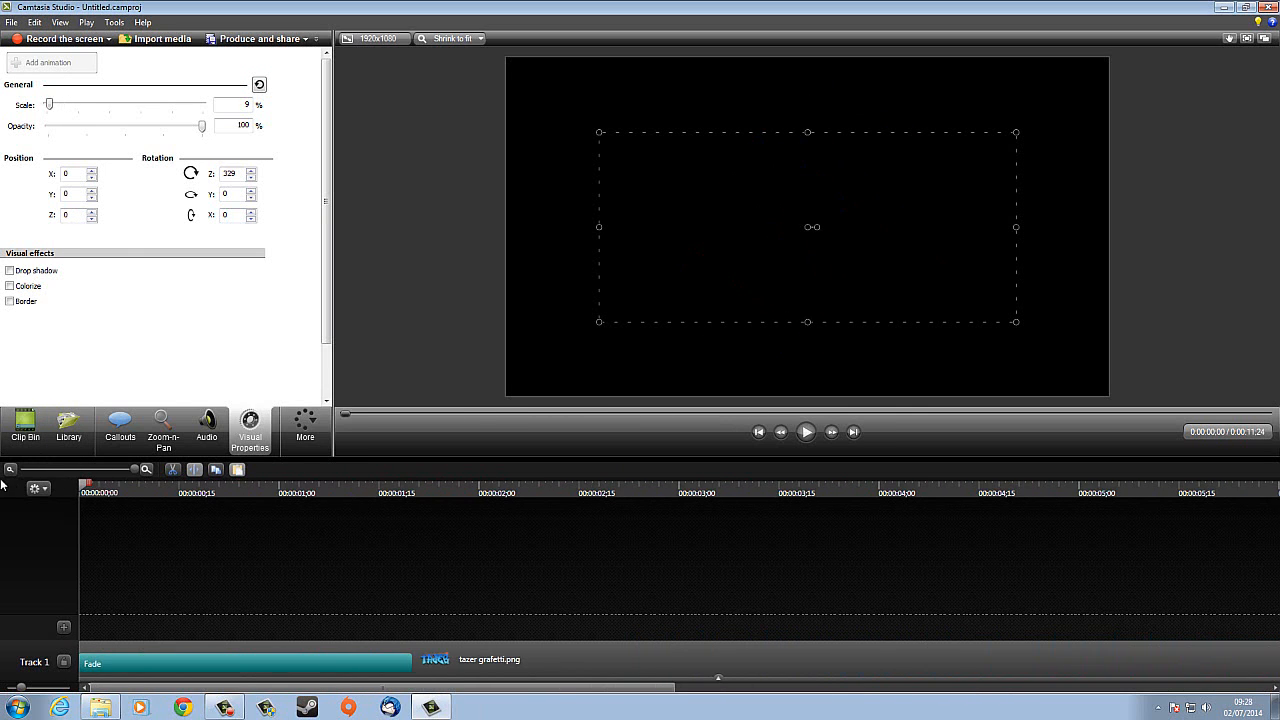
{"action": "left_click", "coordinate": [70, 470]}
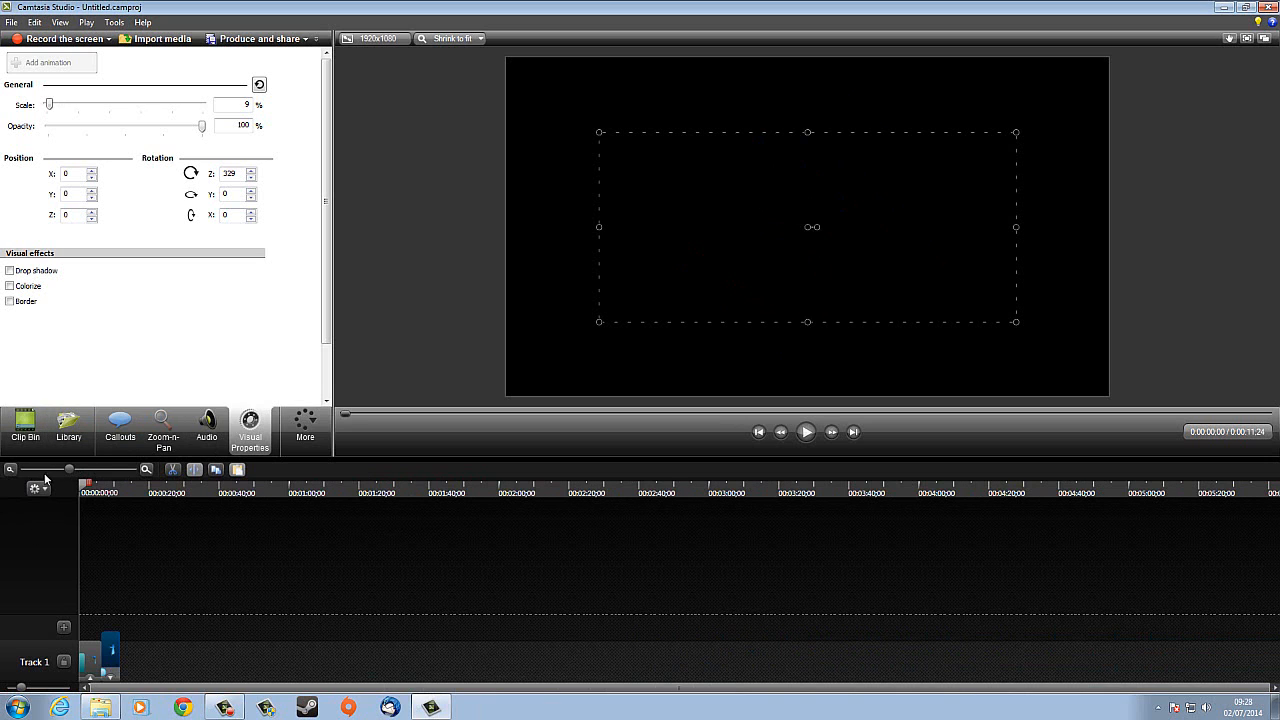
{"action": "left_click_drag", "start_coordinate": [50, 470], "coordinate": [97, 470]}
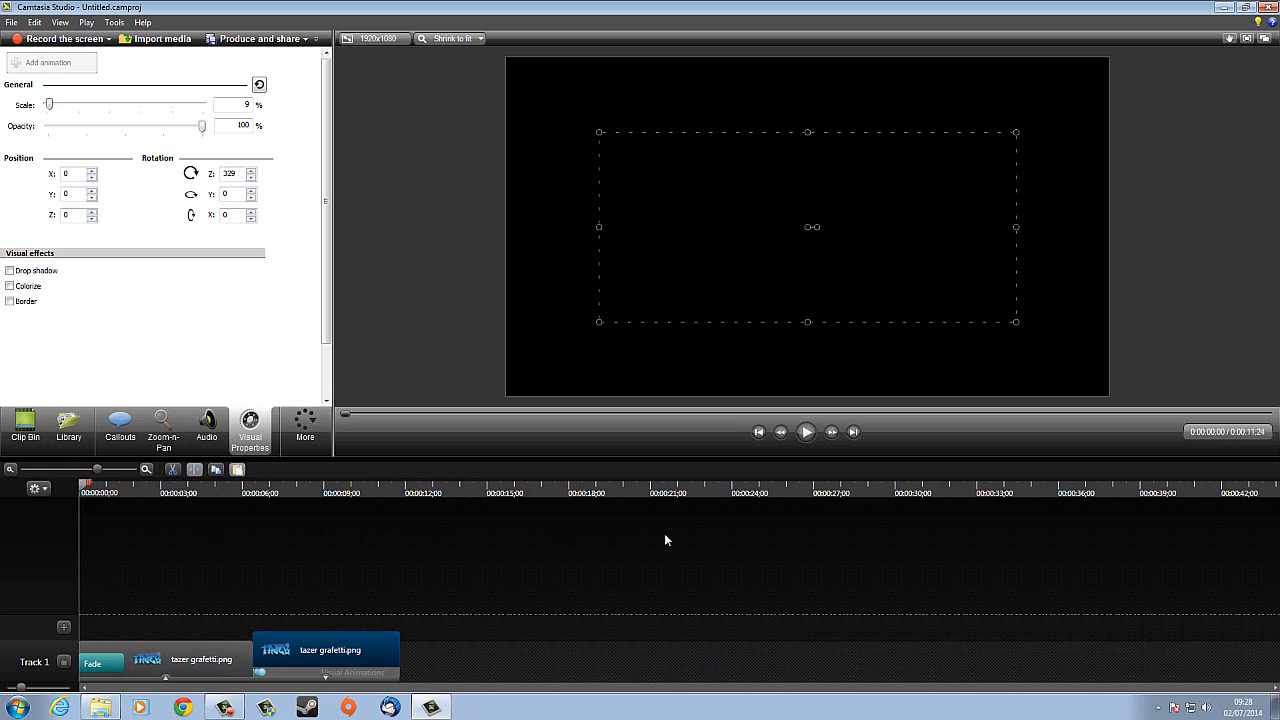
{"action": "left_click", "coordinate": [807, 434]}
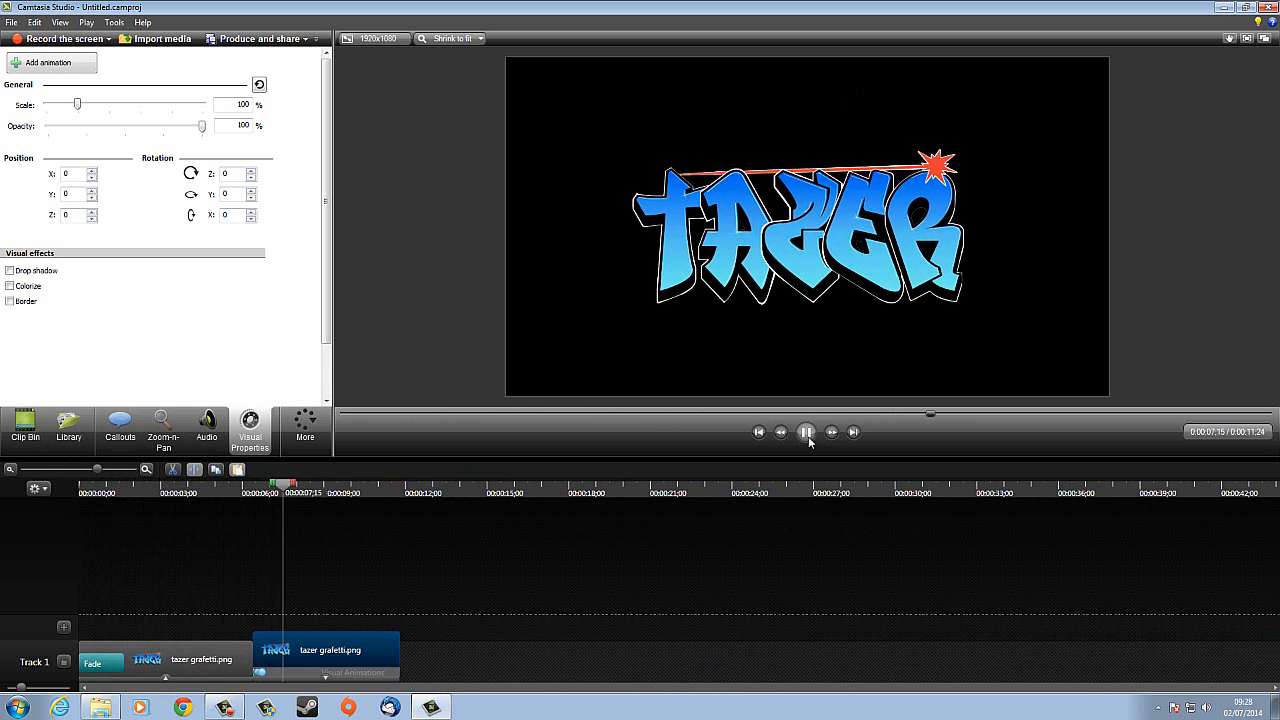
{"action": "left_click", "coordinate": [809, 440]}
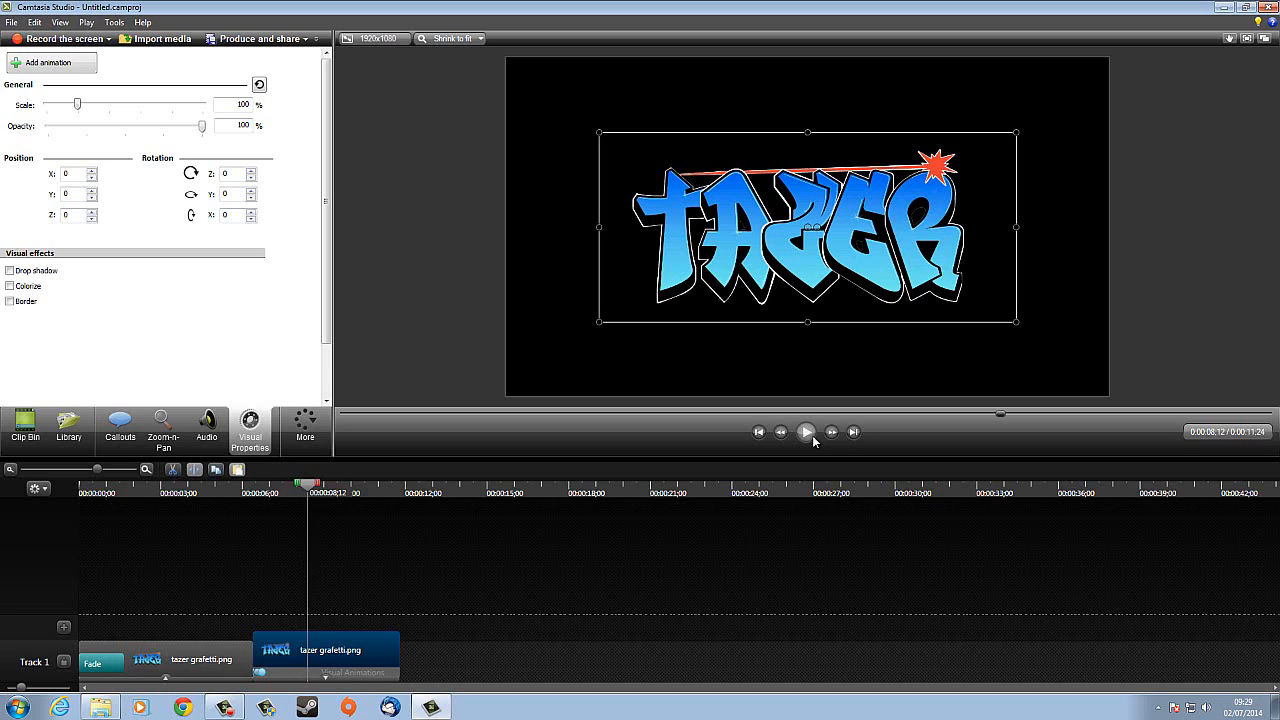
Switch to Chrome and open youtube.com.
{"action": "left_click", "coordinate": [184, 710]}
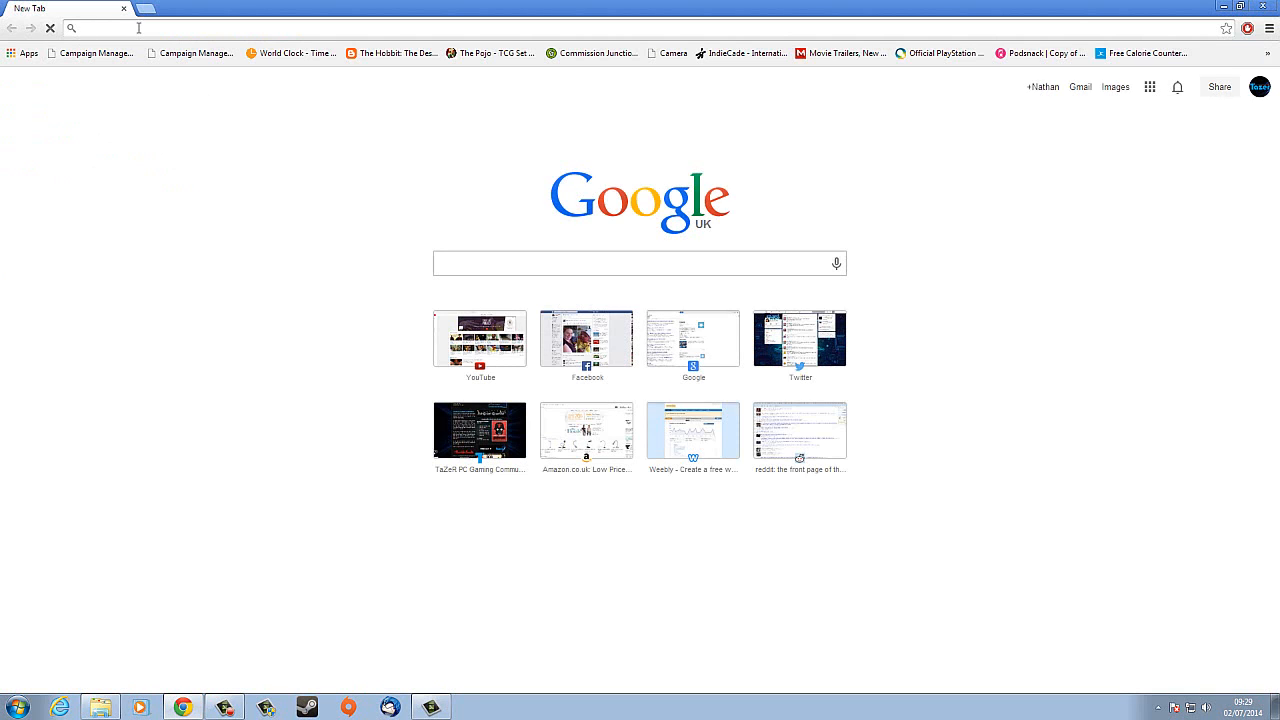
{"action": "type", "text": "youtube.com"}
{"action": "key", "text": "Return"}
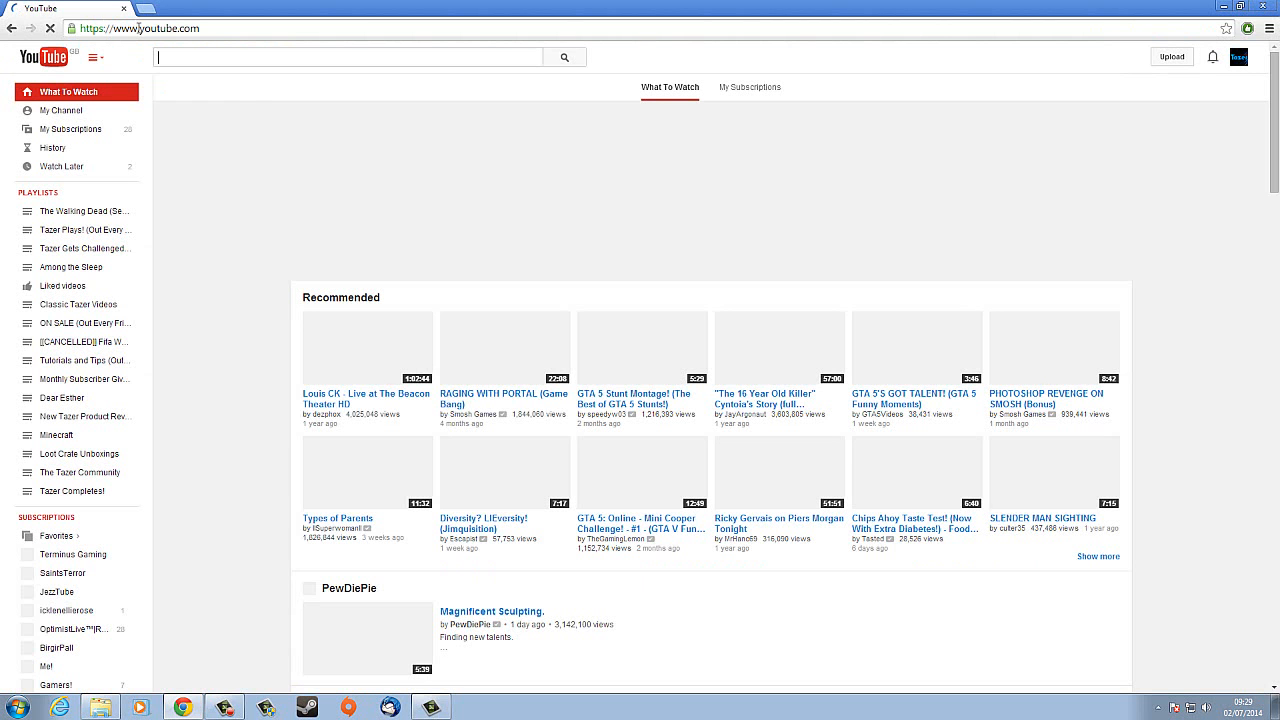
Search YouTube for "sound effect (doink)" and look through the results for a suitable sound.
{"action": "type", "text": "s"}
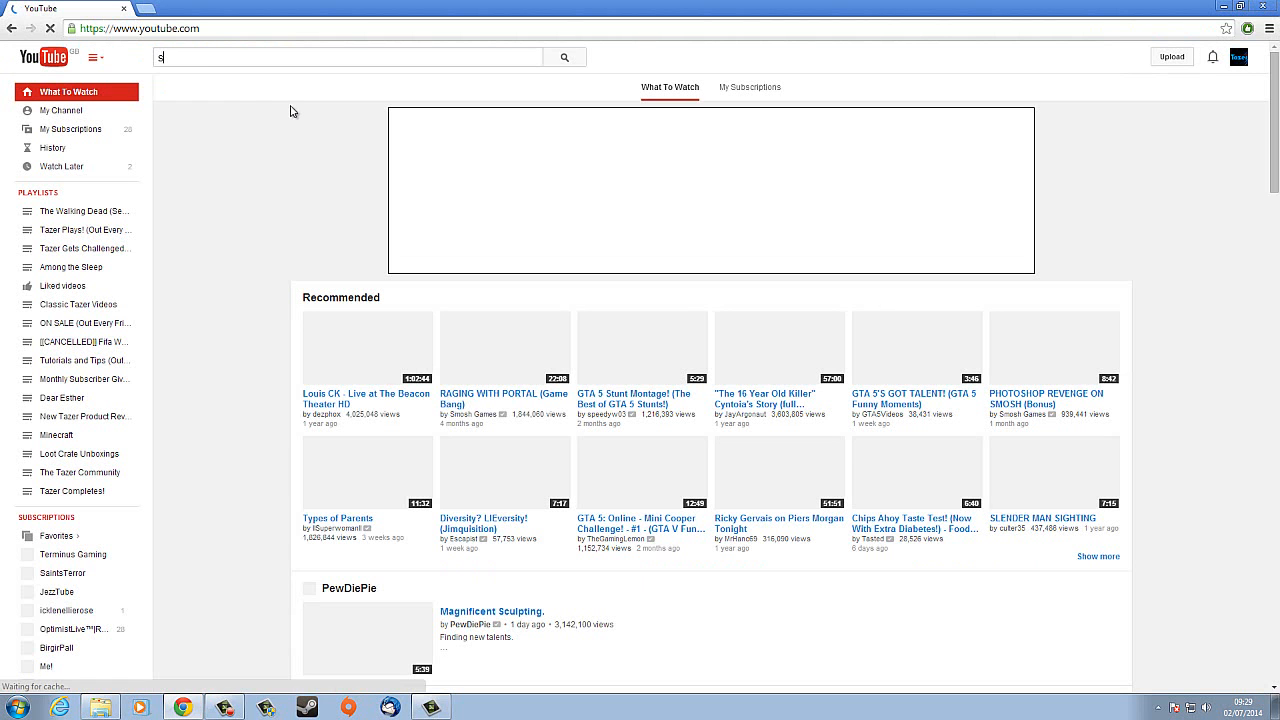
{"action": "type", "text": "ound"}
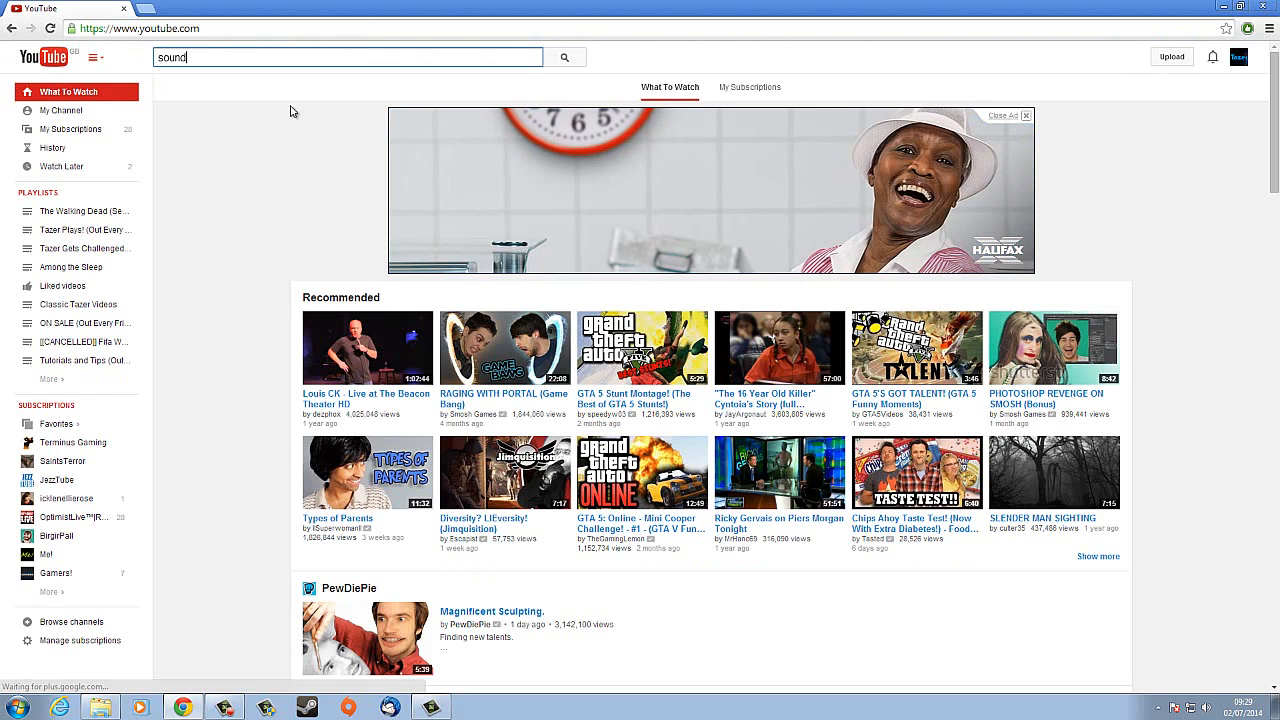
{"action": "type", "text": " effect"}
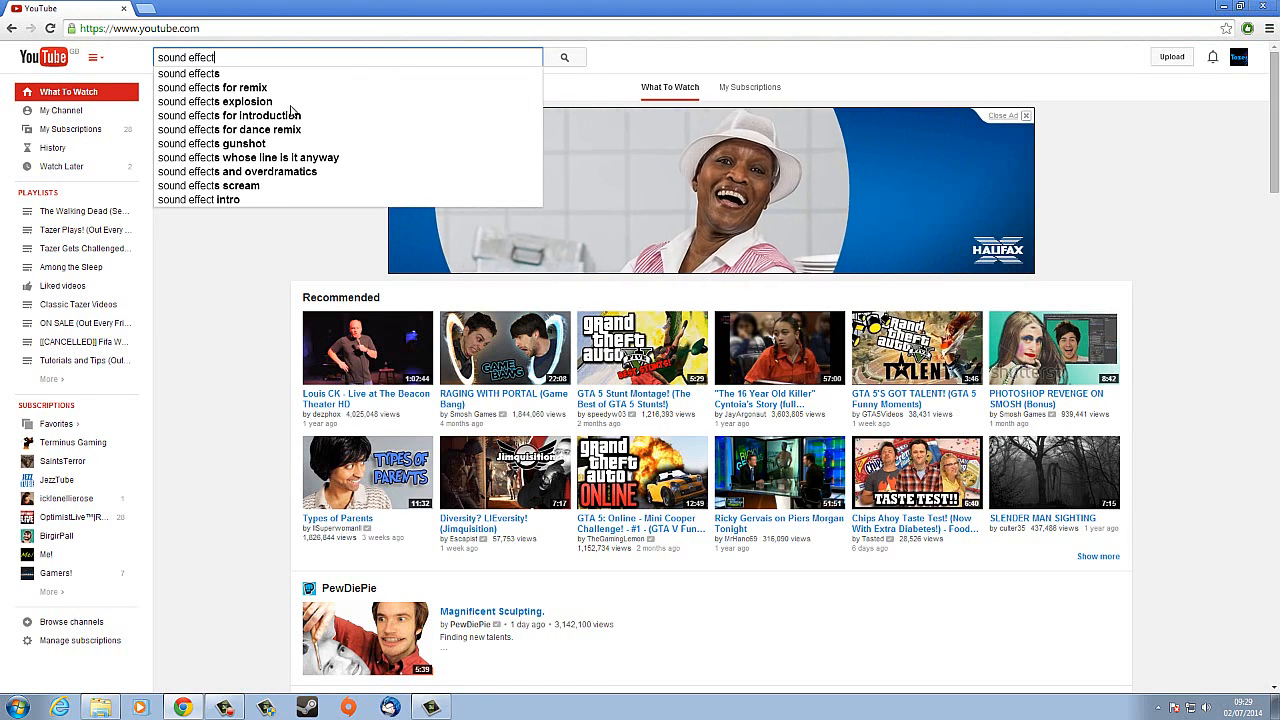
{"action": "type", "text": "("}
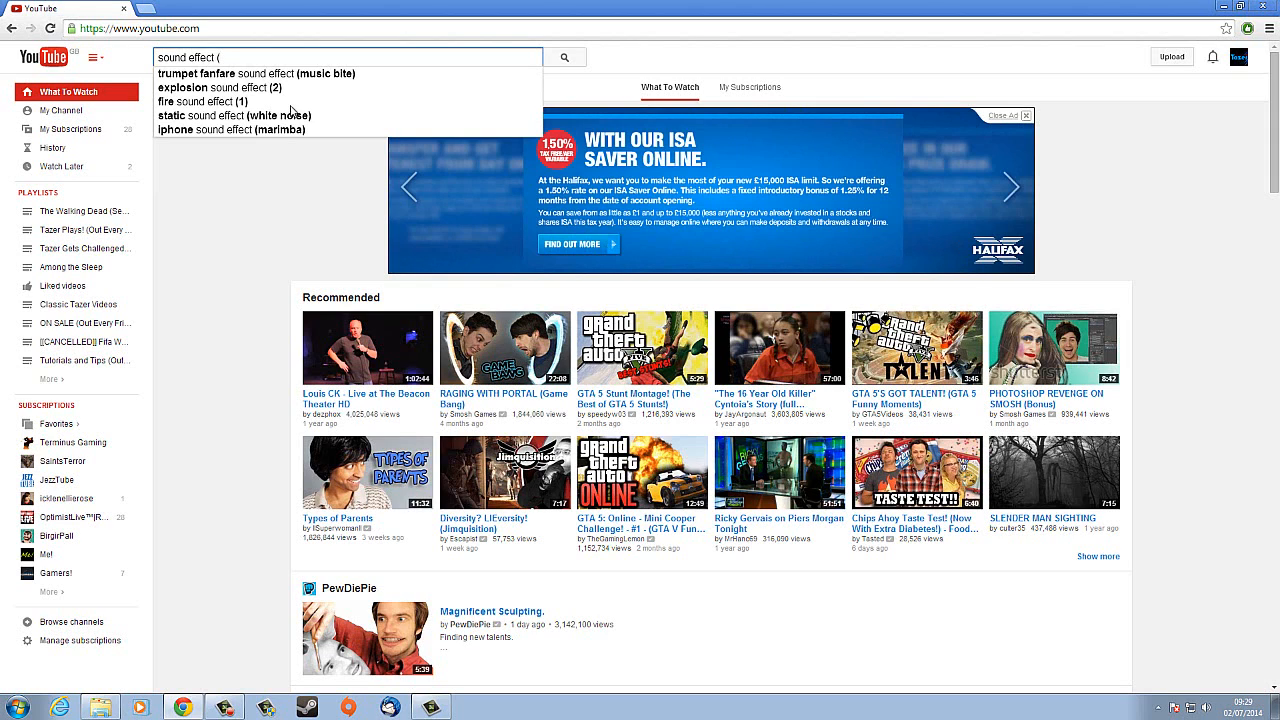
{"action": "type", "text": "doin"}
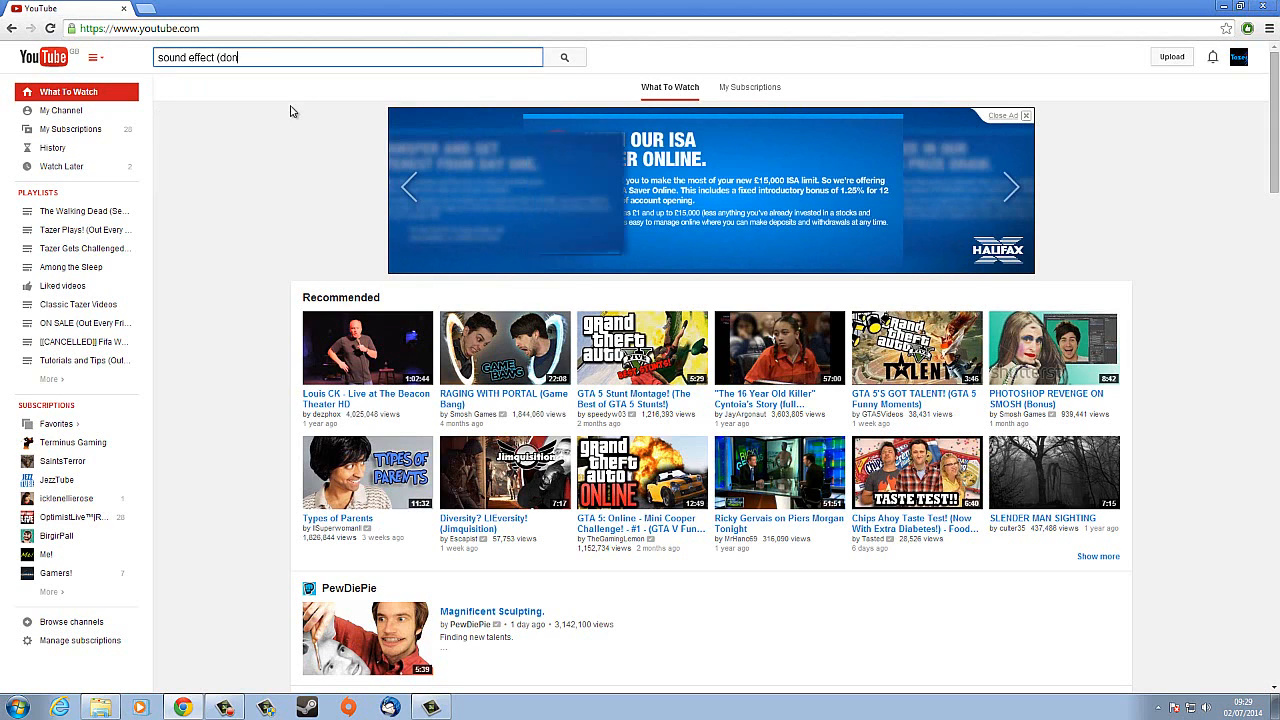
{"action": "type", "text": "k"}
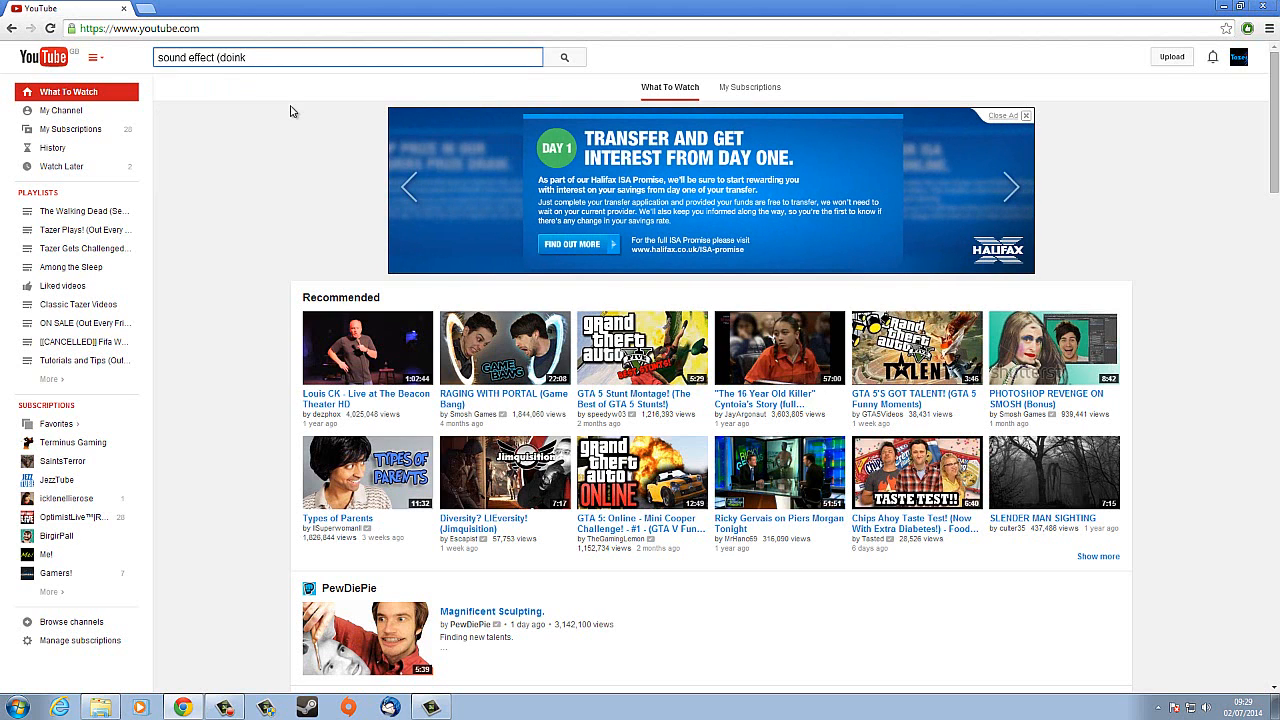
{"action": "type", "text": ")"}
{"action": "key", "text": "Return"}
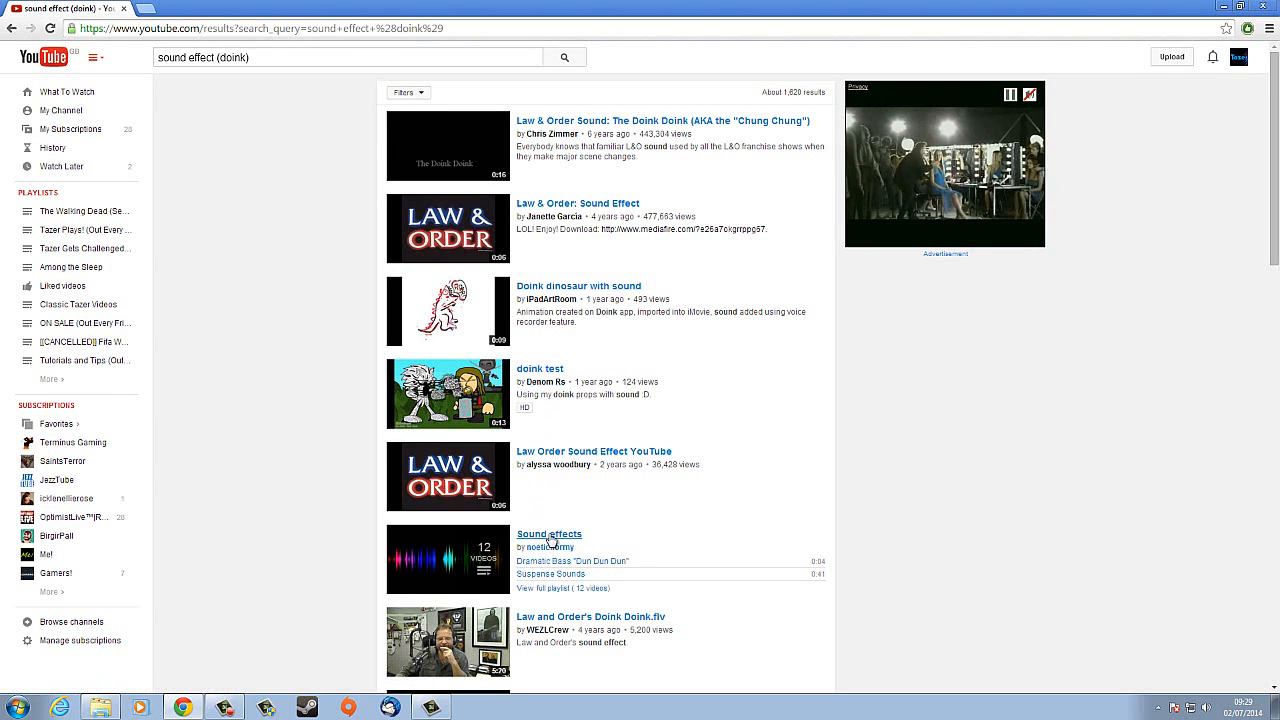
{"action": "scroll", "coordinate": [550, 541], "scroll_direction": "down", "scroll_amount": 3}
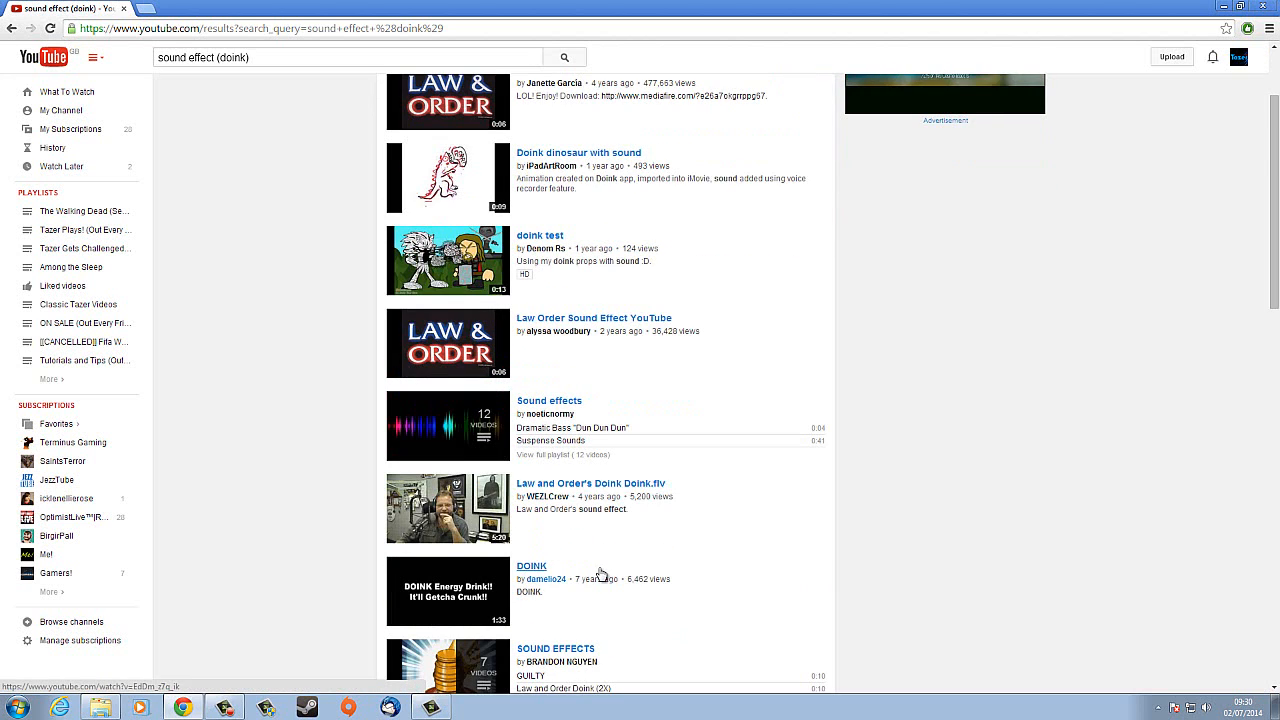
{"action": "scroll", "coordinate": [601, 574], "scroll_direction": "down", "scroll_amount": 1}
{"action": "scroll", "coordinate": [601, 574], "scroll_direction": "down", "scroll_amount": 3}
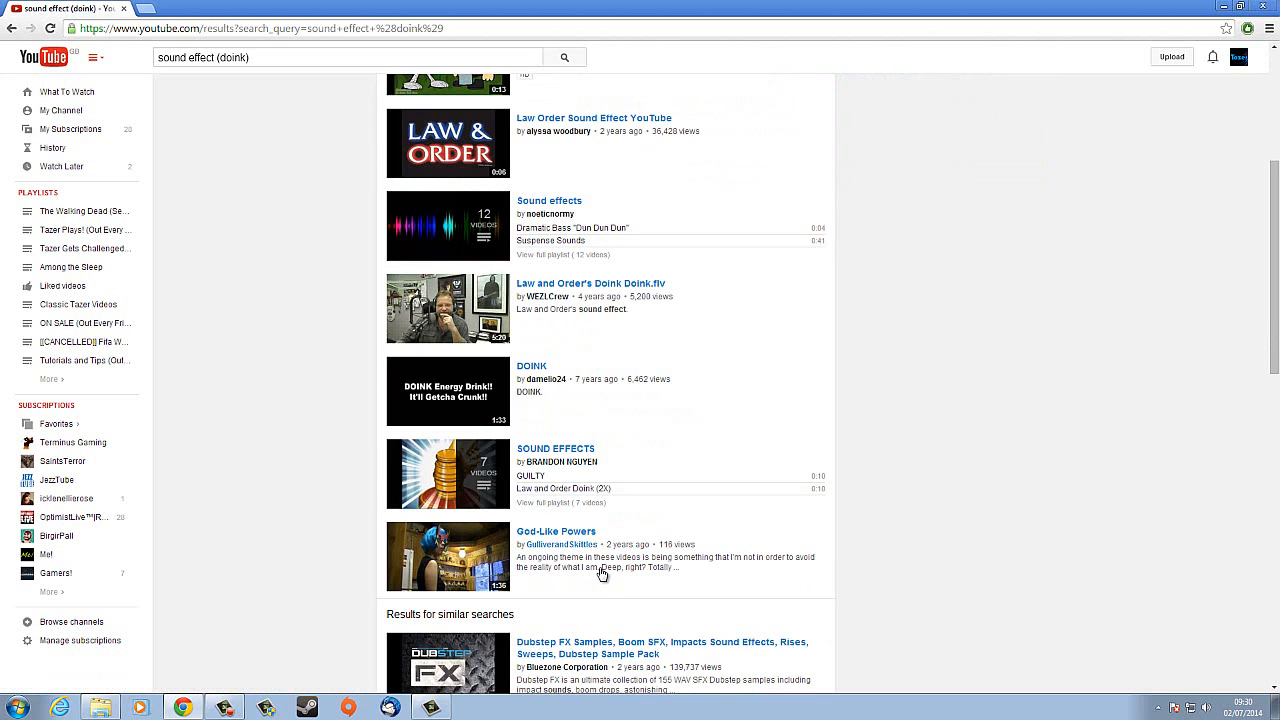
{"action": "scroll", "coordinate": [601, 574], "scroll_direction": "down", "scroll_amount": 4}
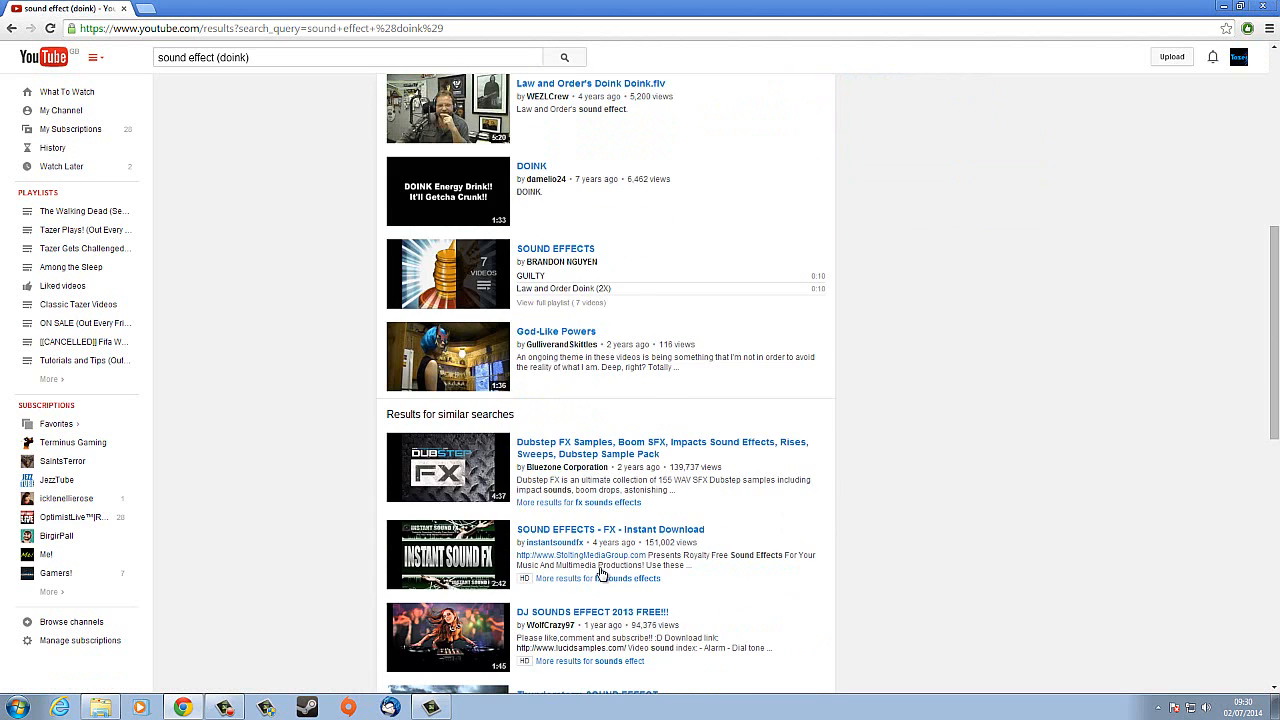
{"action": "scroll", "coordinate": [601, 574], "scroll_direction": "down", "scroll_amount": 2}
{"action": "scroll", "coordinate": [600, 565], "scroll_direction": "up", "scroll_amount": 12}
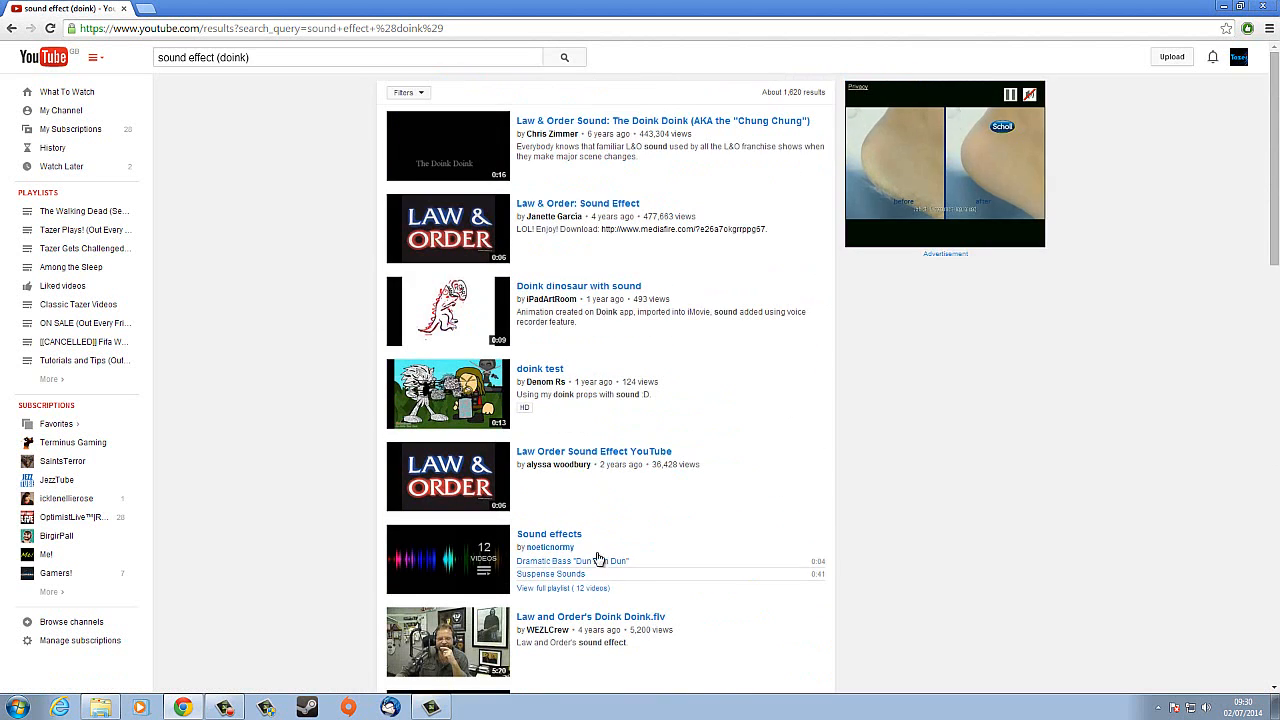
Change the search to "sound effect boing" and run it.
{"action": "left_click_drag", "start_coordinate": [250, 57], "coordinate": [220, 57]}
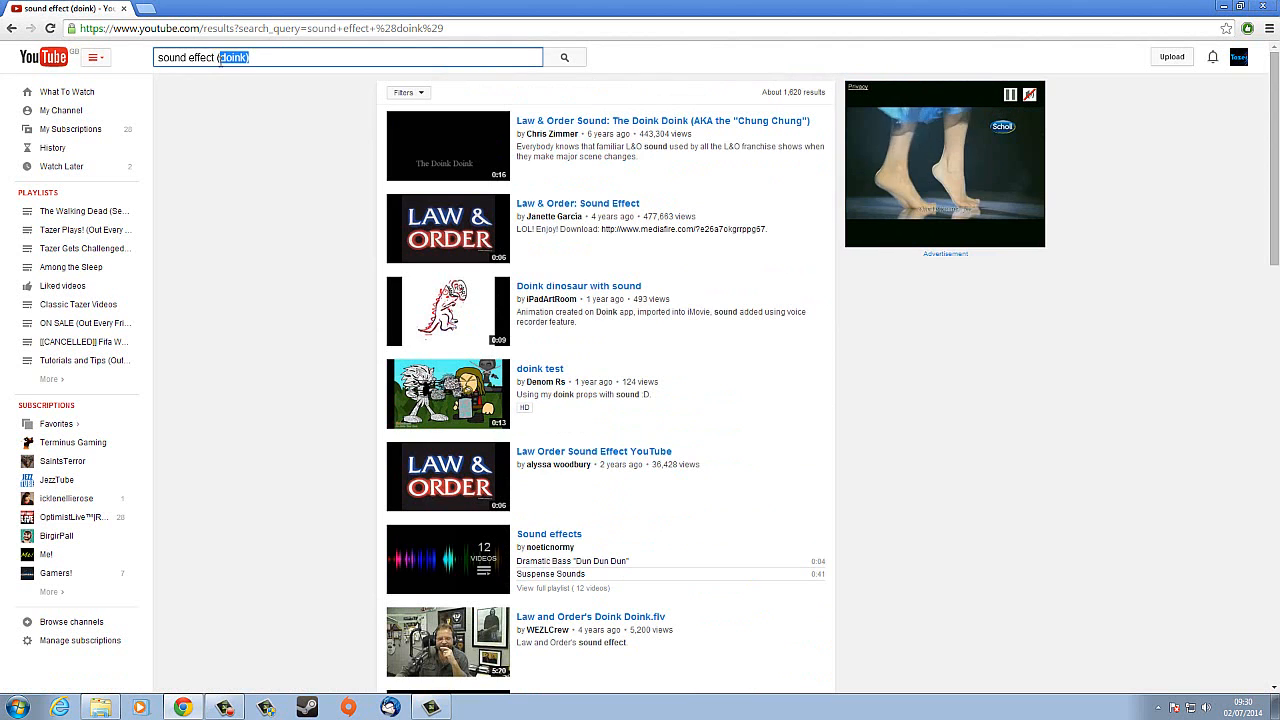
{"action": "key", "text": "BackSpace"}
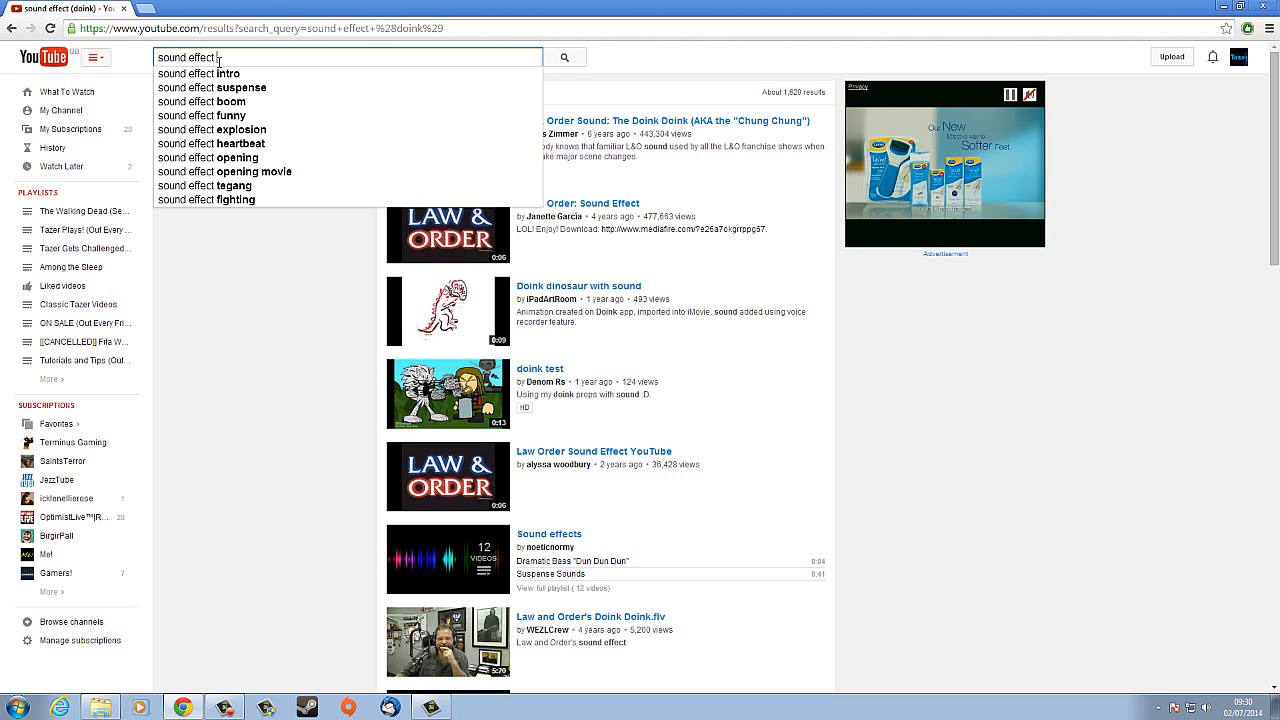
{"action": "type", "text": "boing"}
{"action": "key", "text": "Return"}
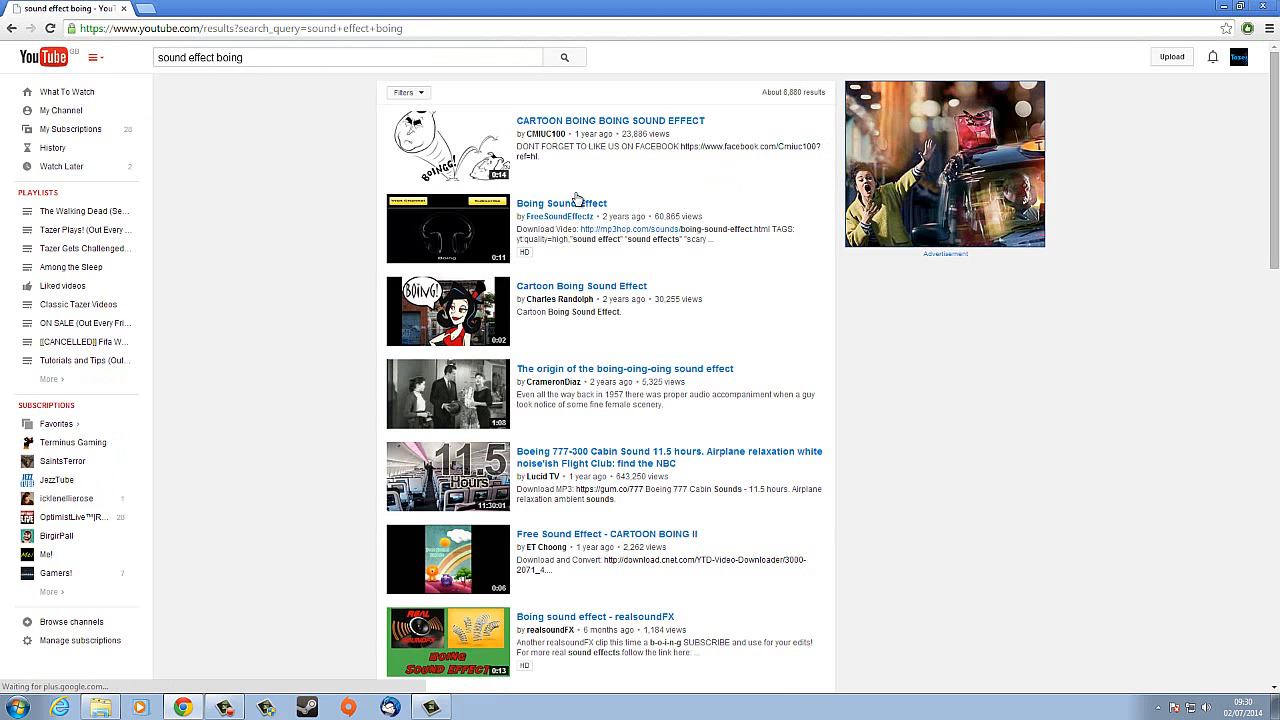
Listen to the video "CARTOON BOING BOING SOUND EFFECT" at full volume, then pause it.
{"action": "left_click", "coordinate": [585, 122]}
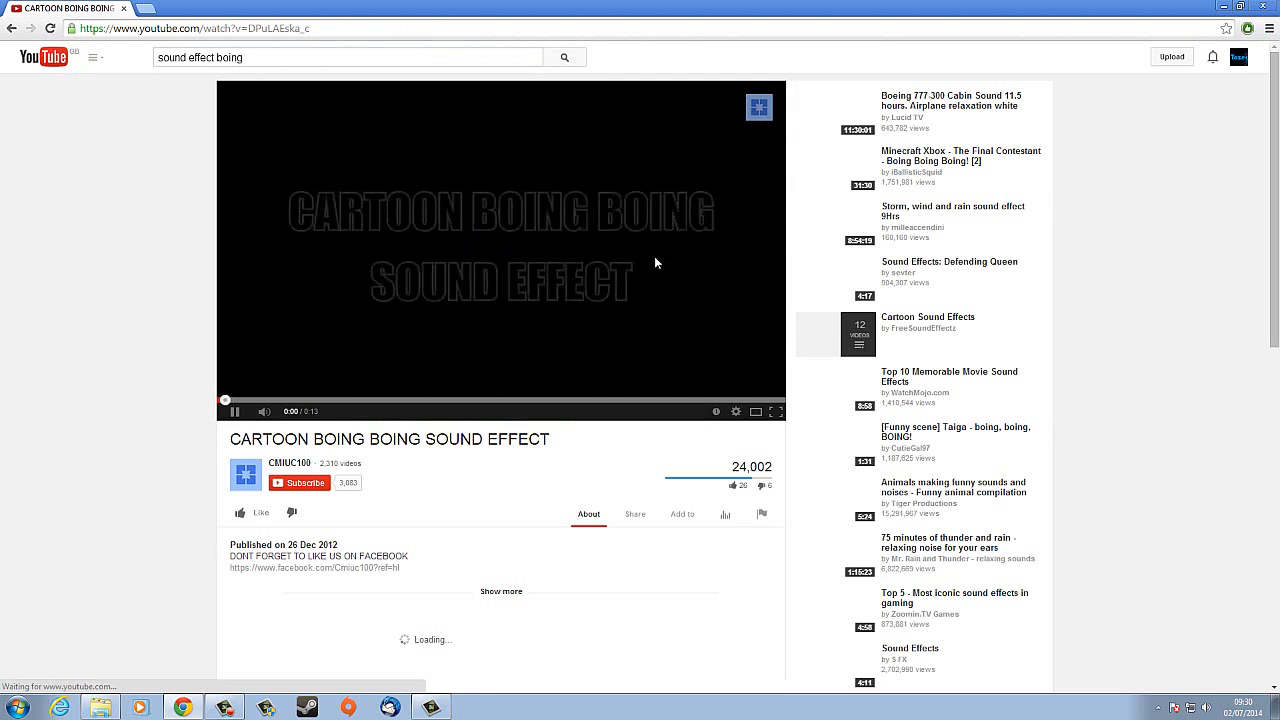
{"action": "mouse_move", "coordinate": [264, 414]}
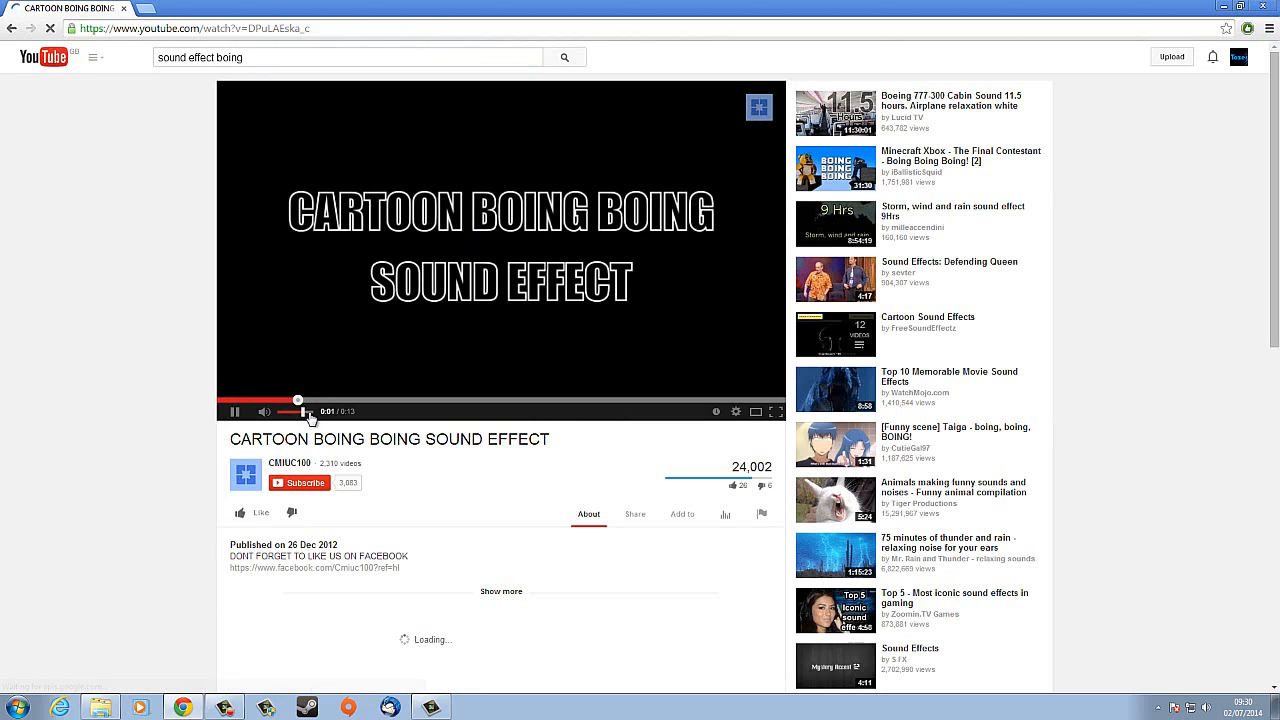
{"action": "left_click", "coordinate": [312, 413]}
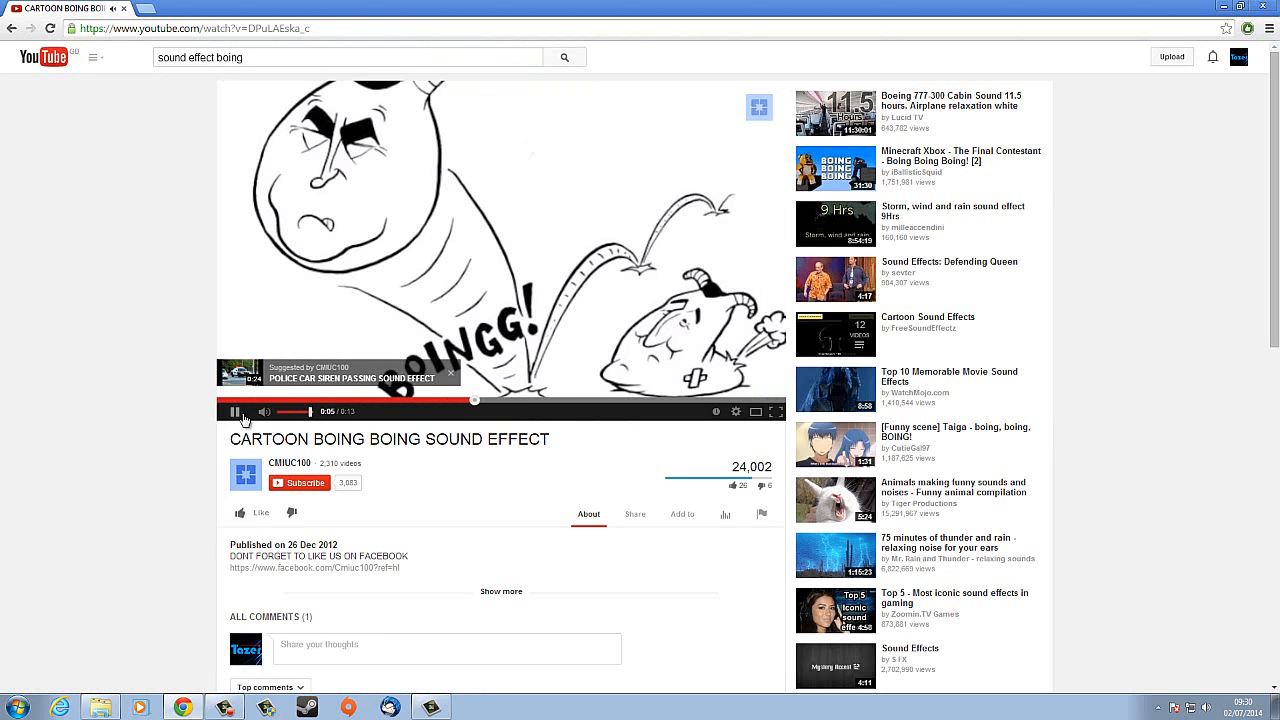
{"action": "left_click", "coordinate": [235, 411]}
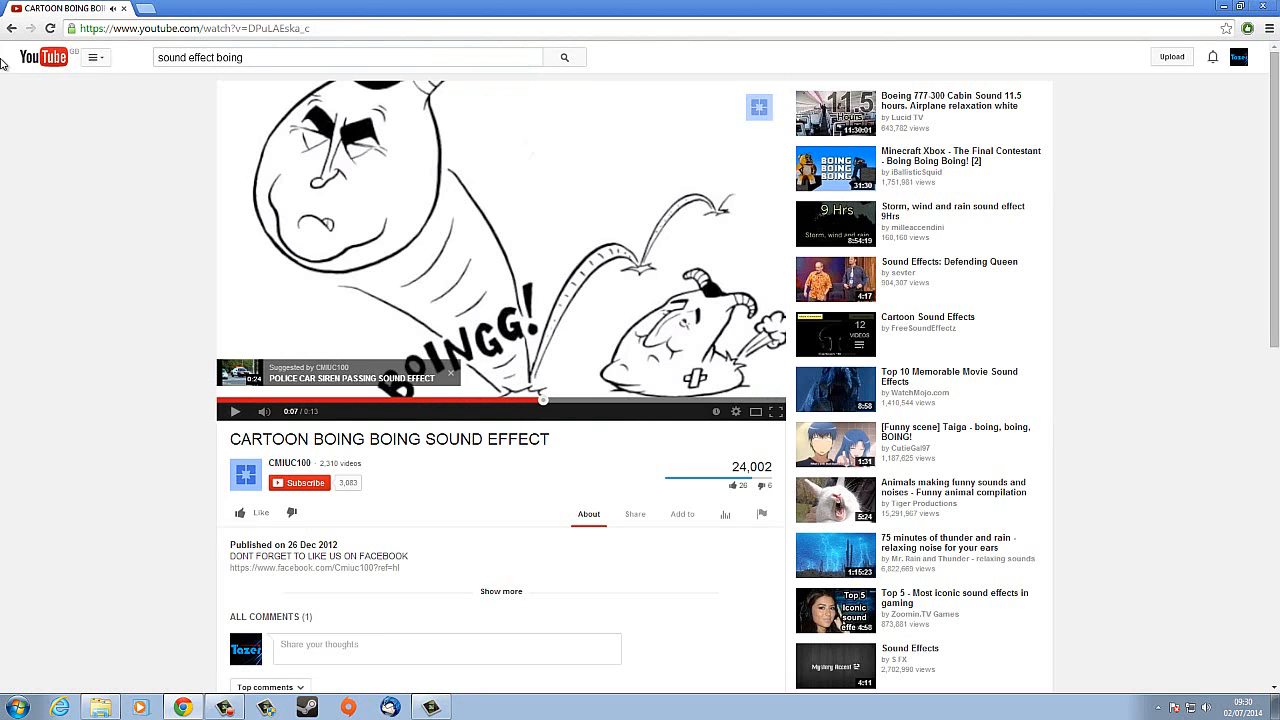
Go back to the results, listen to the "Boing Sound Effect" video, pause it and leave it again.
{"action": "left_click", "coordinate": [11, 28]}
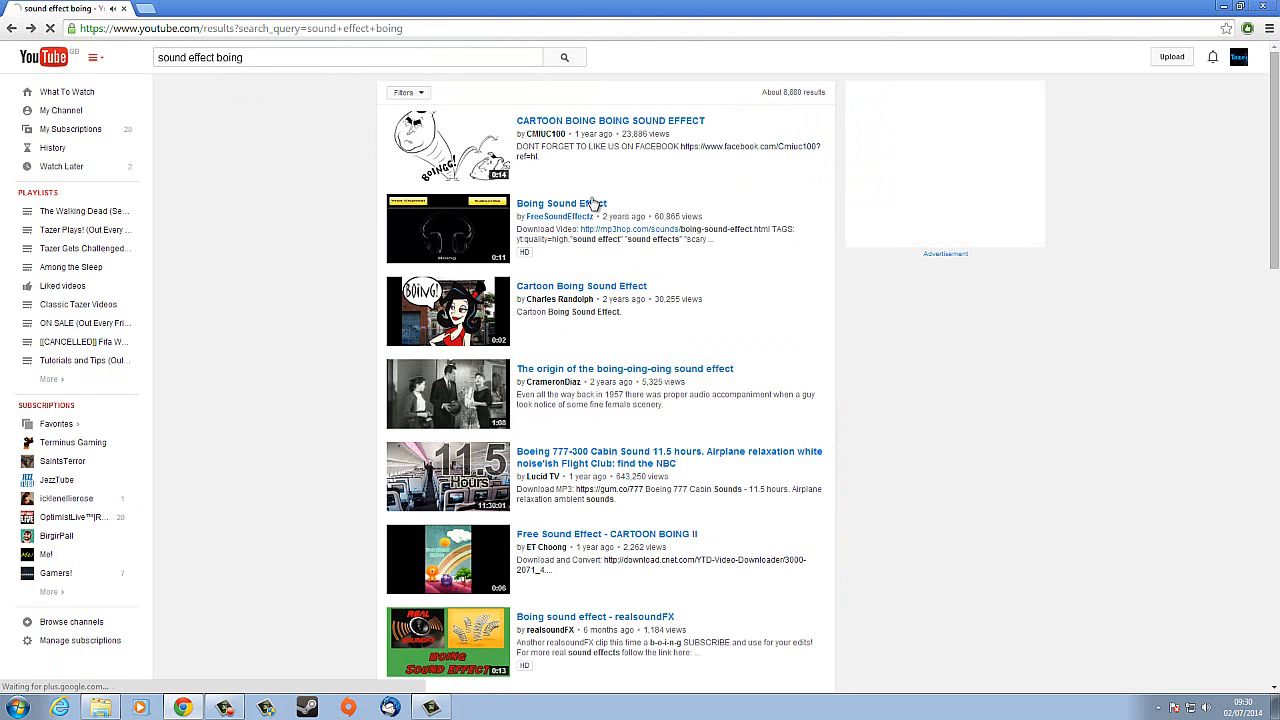
{"action": "left_click", "coordinate": [440, 206]}
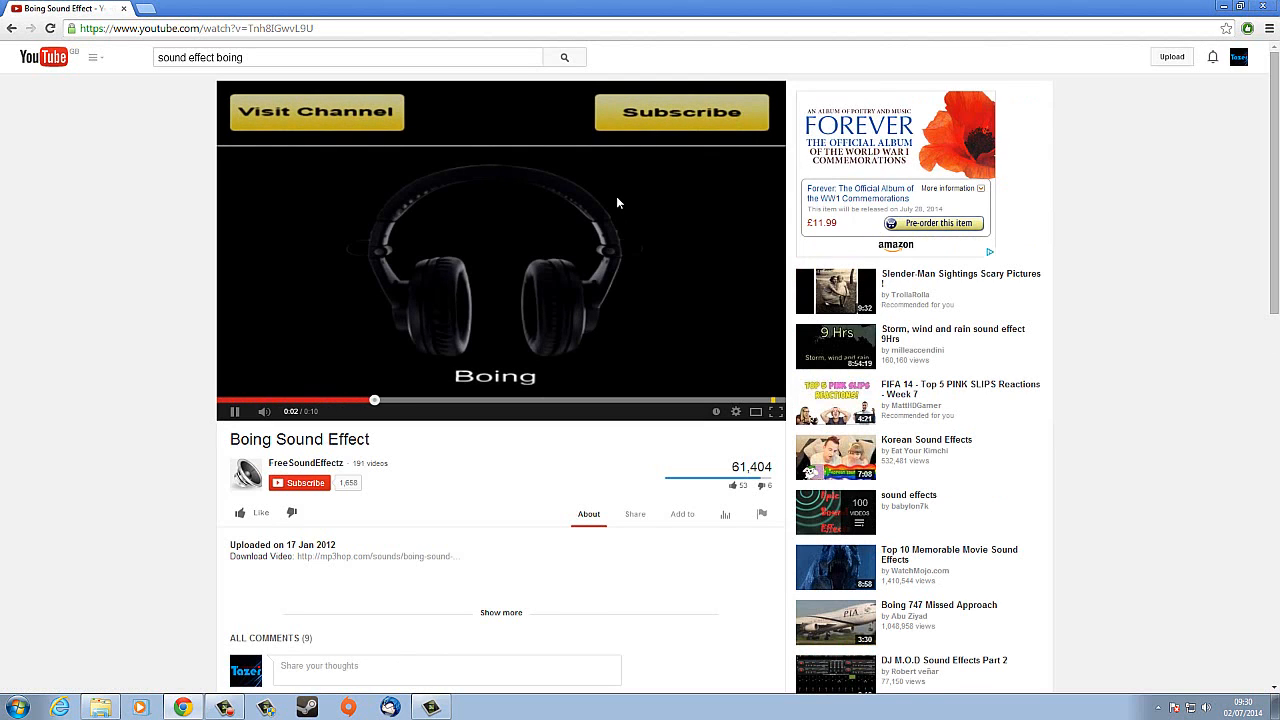
{"action": "left_click", "coordinate": [237, 413]}
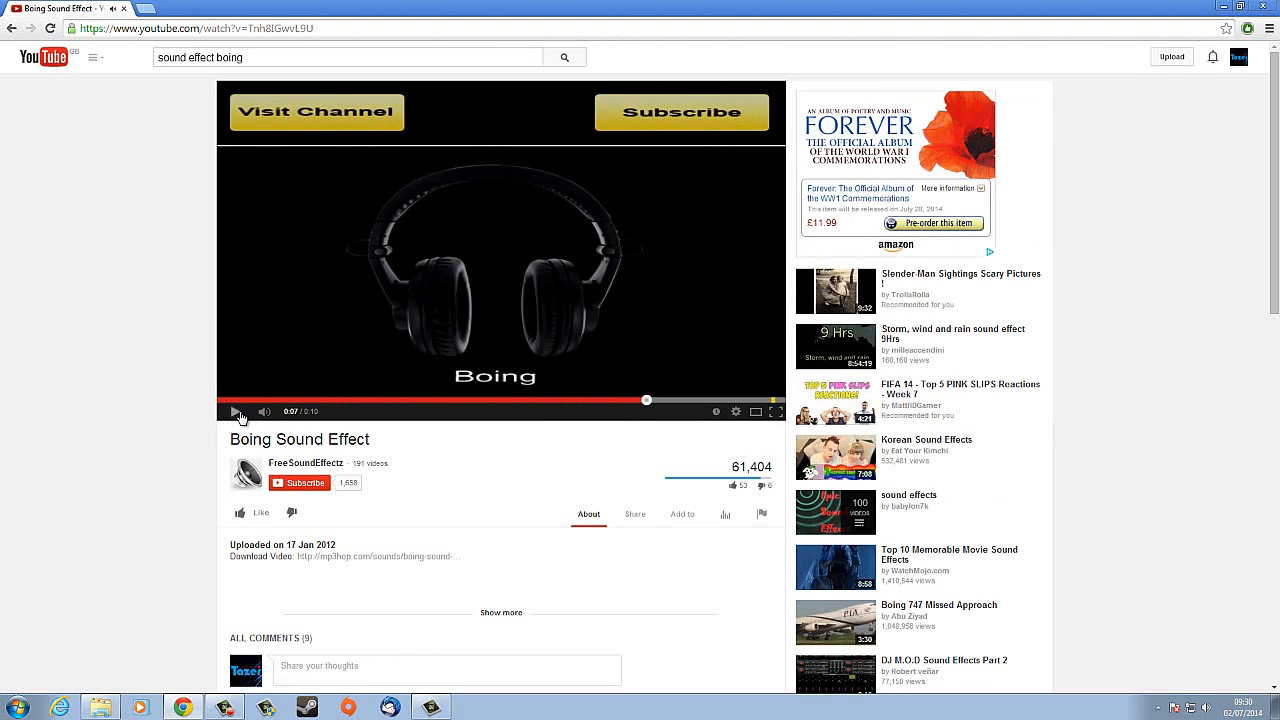
{"action": "left_click", "coordinate": [11, 28]}
{"action": "mouse_move", "coordinate": [577, 300]}
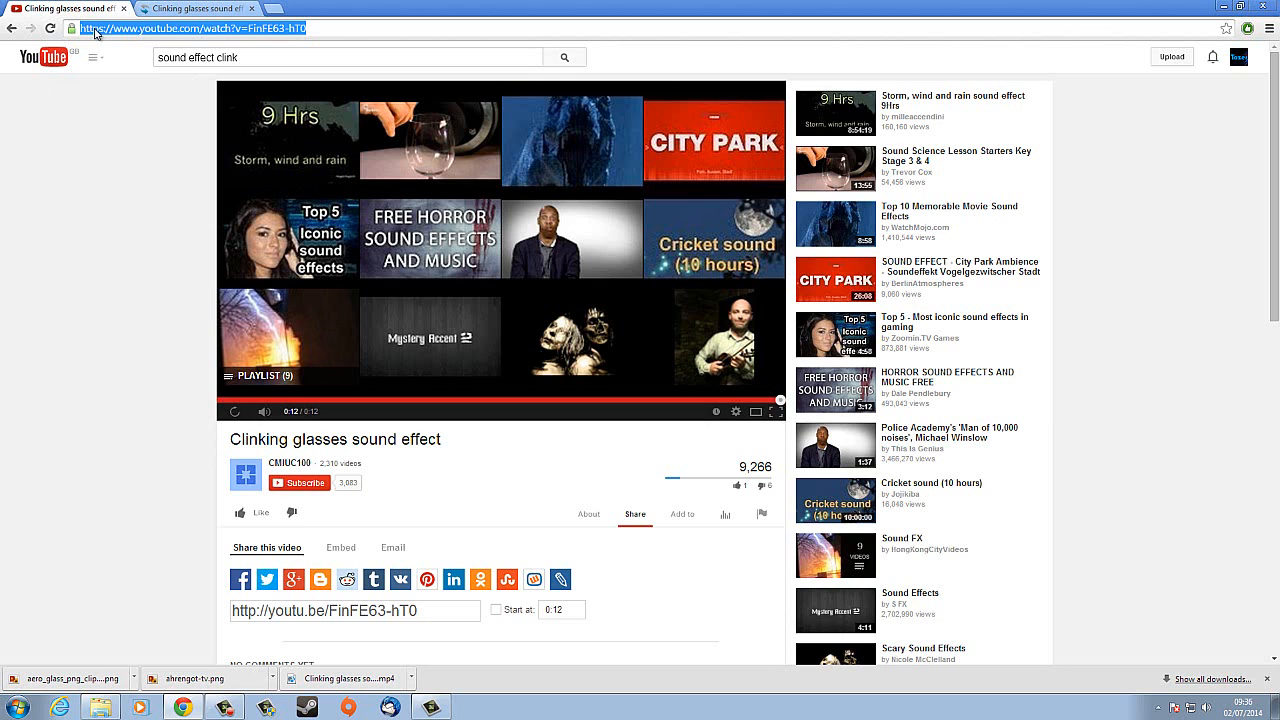
Open a fresh Clip Converter form and copy the web address of the "Clinking glasses sound effect" YouTube video.
{"action": "left_click", "coordinate": [197, 10]}
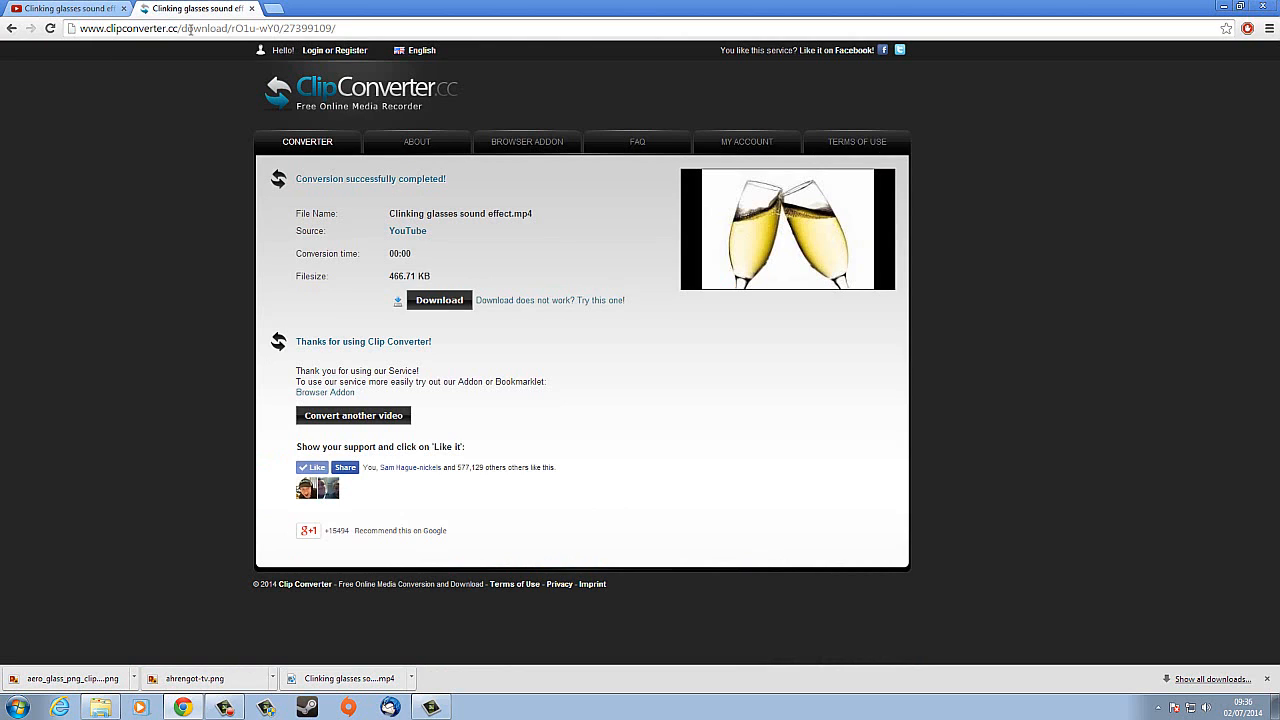
{"action": "left_click", "coordinate": [293, 145]}
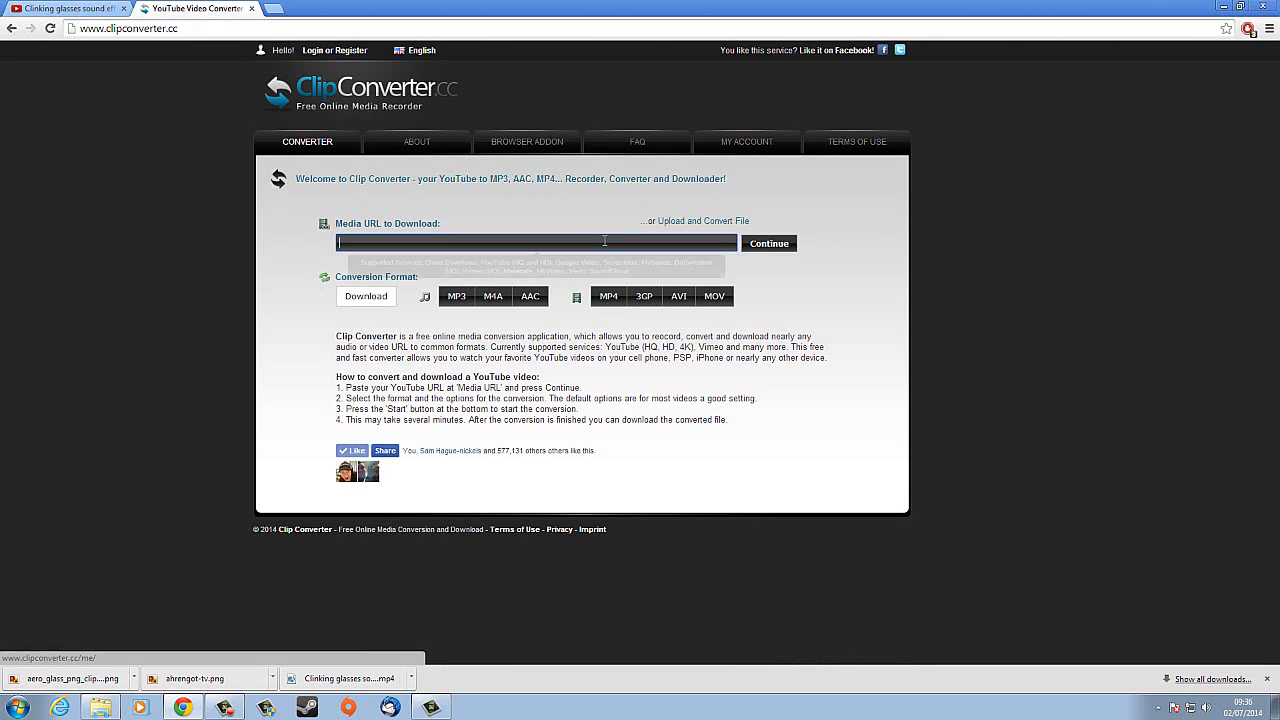
{"action": "left_click", "coordinate": [65, 8]}
{"action": "left_click", "coordinate": [259, 29]}
{"action": "key", "text": "ctrl+c"}
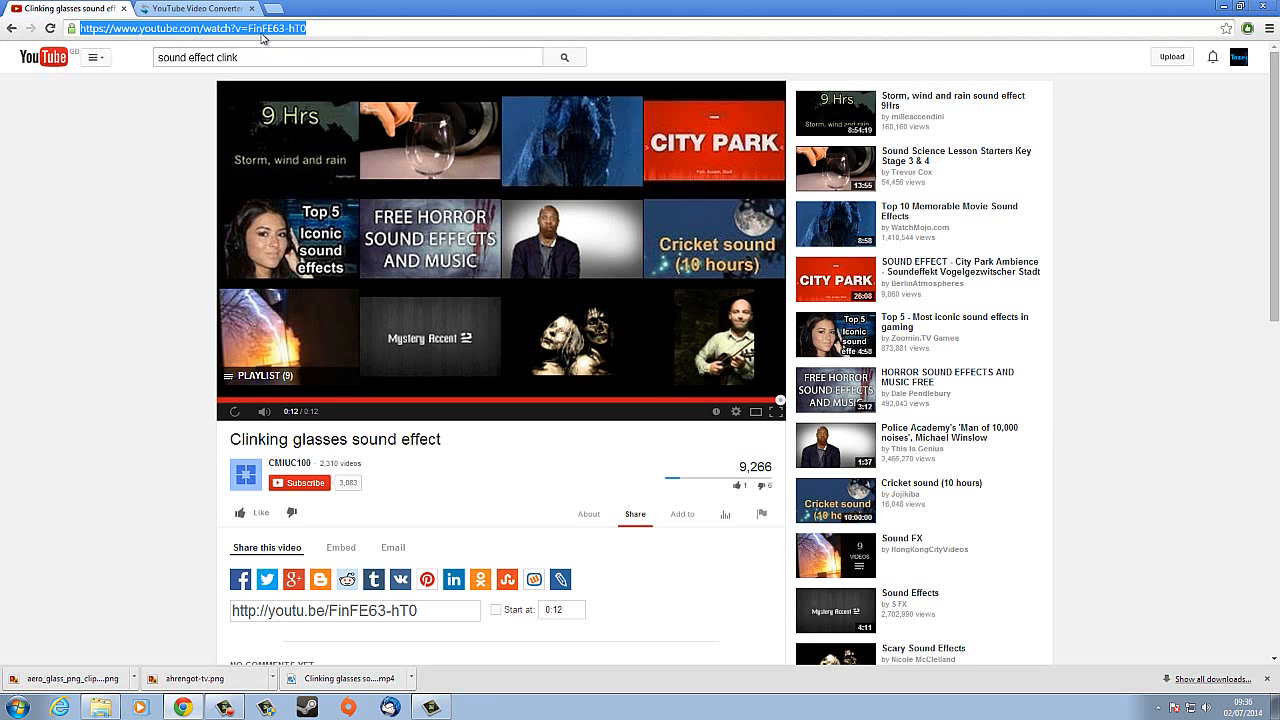
{"action": "right_click", "coordinate": [259, 30]}
{"action": "left_click", "coordinate": [285, 79]}
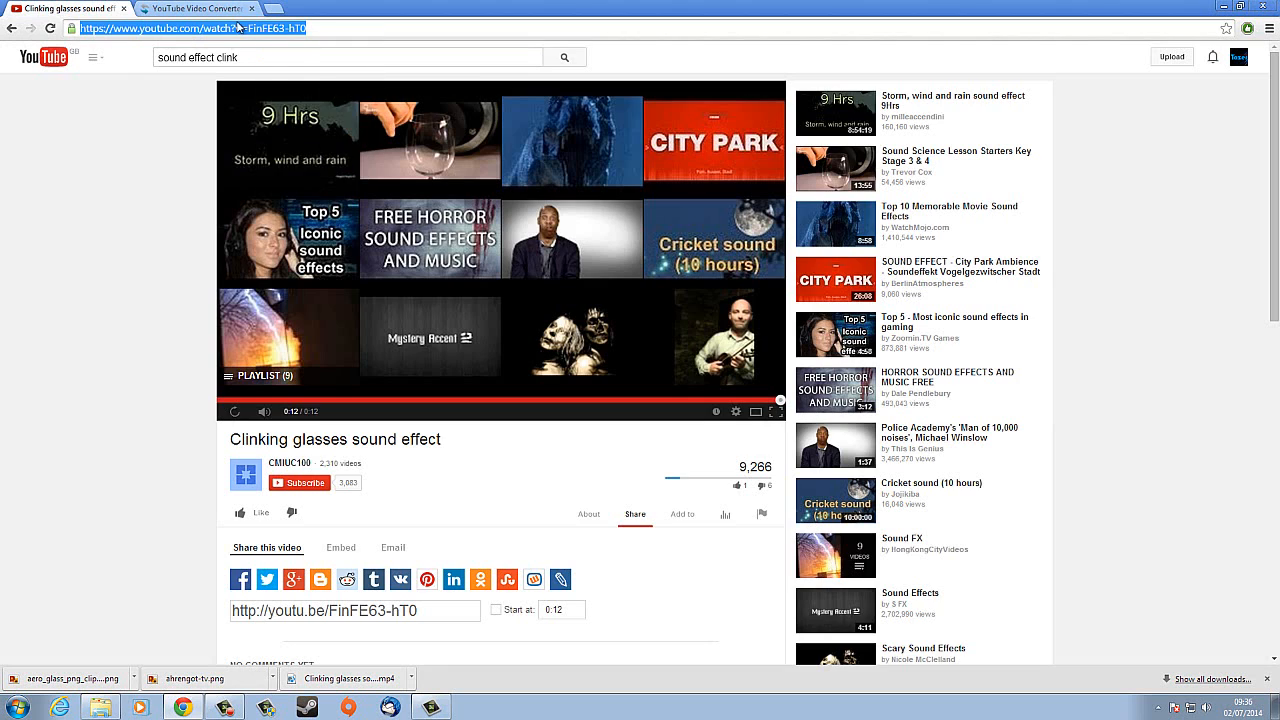
Load the copied video address into Clip Converter and convert the video to MP4.
{"action": "left_click", "coordinate": [235, 8]}
{"action": "left_click", "coordinate": [422, 238]}
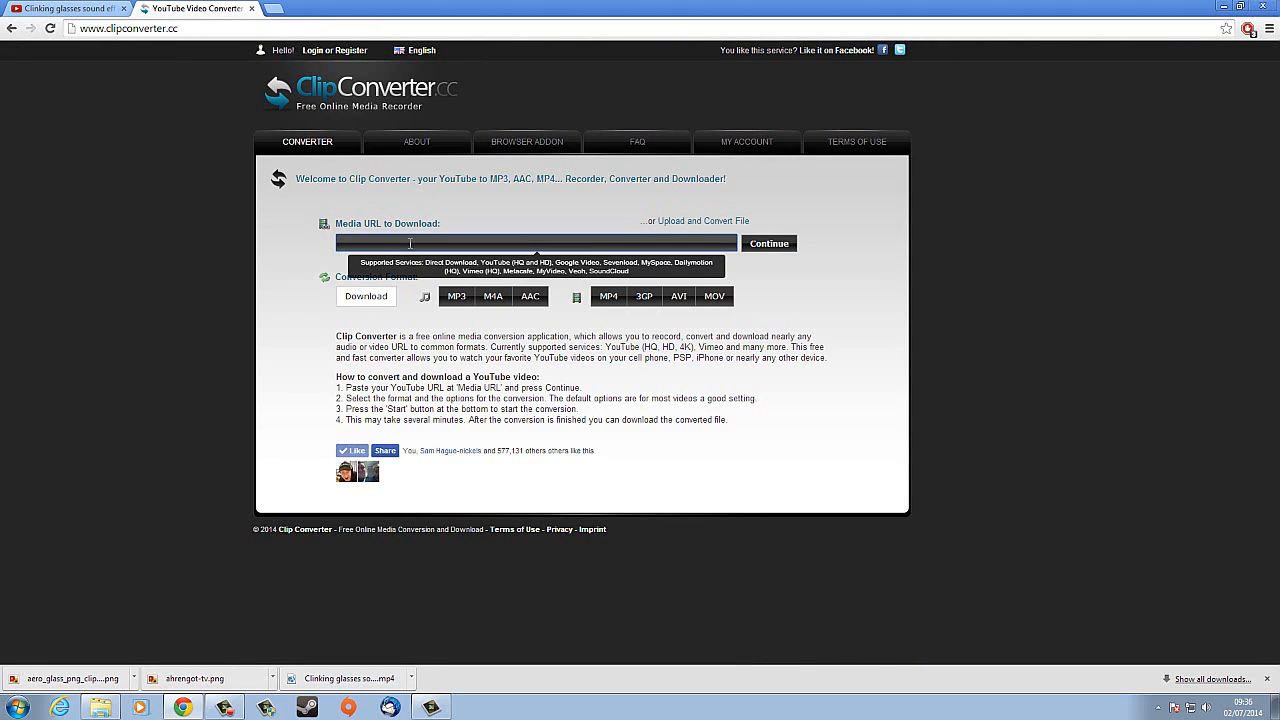
{"action": "right_click", "coordinate": [409, 241]}
{"action": "left_click", "coordinate": [441, 321]}
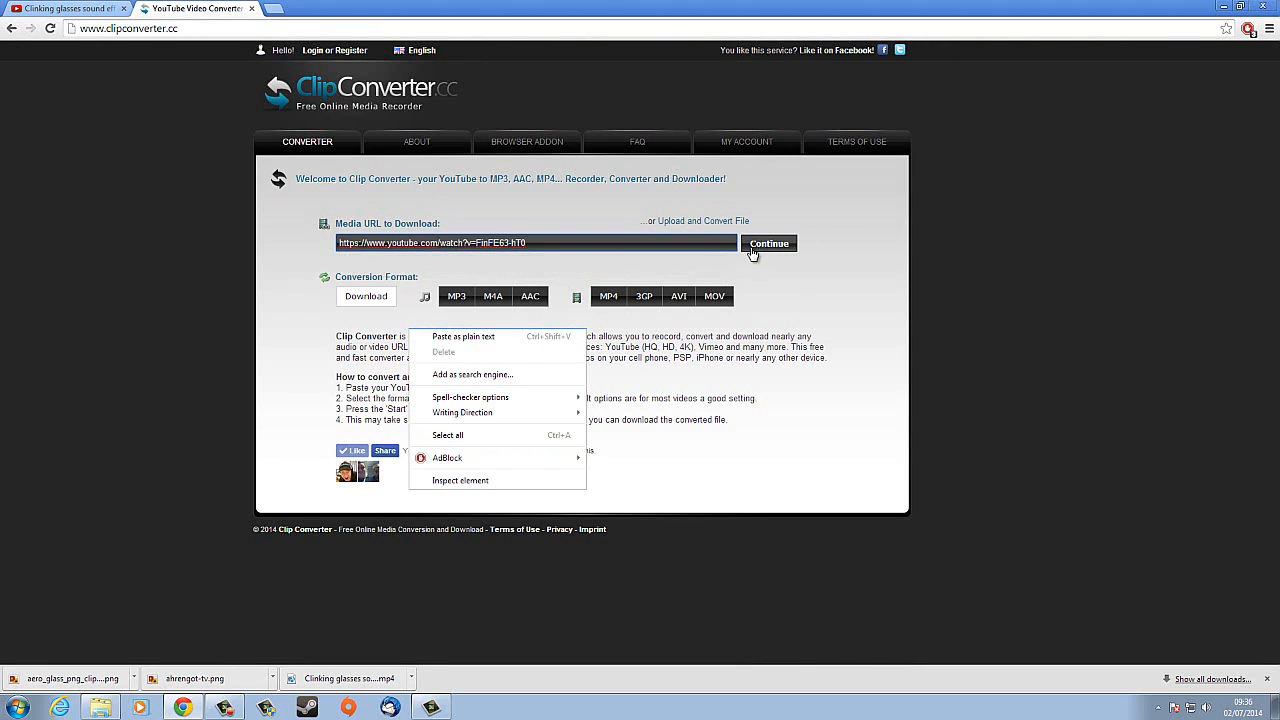
{"action": "left_click", "coordinate": [752, 248]}
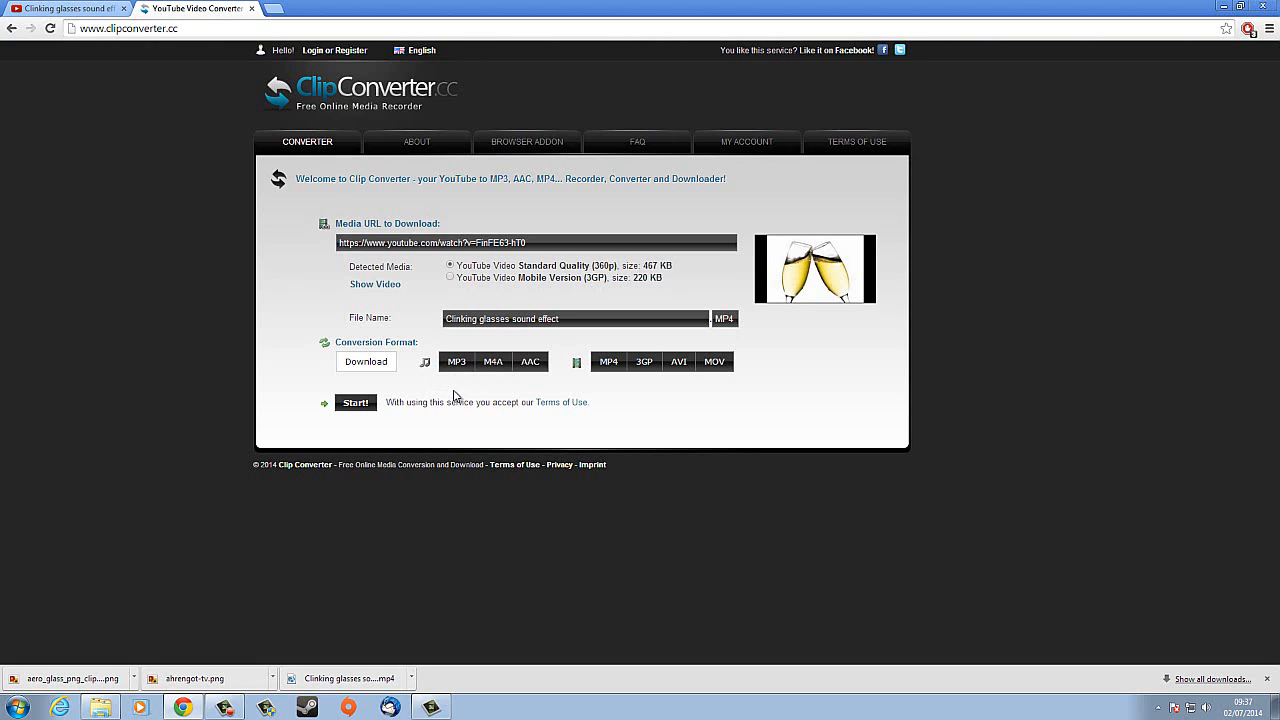
{"action": "left_click", "coordinate": [608, 376]}
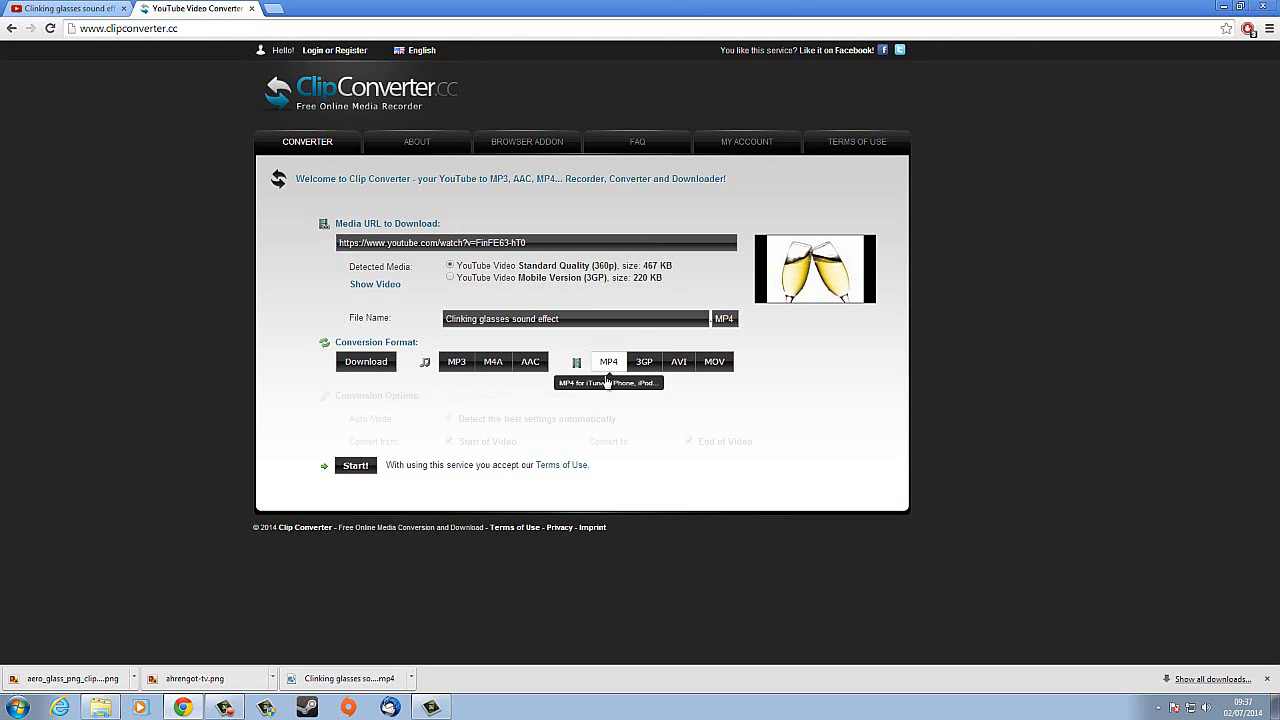
{"action": "left_click", "coordinate": [356, 466]}
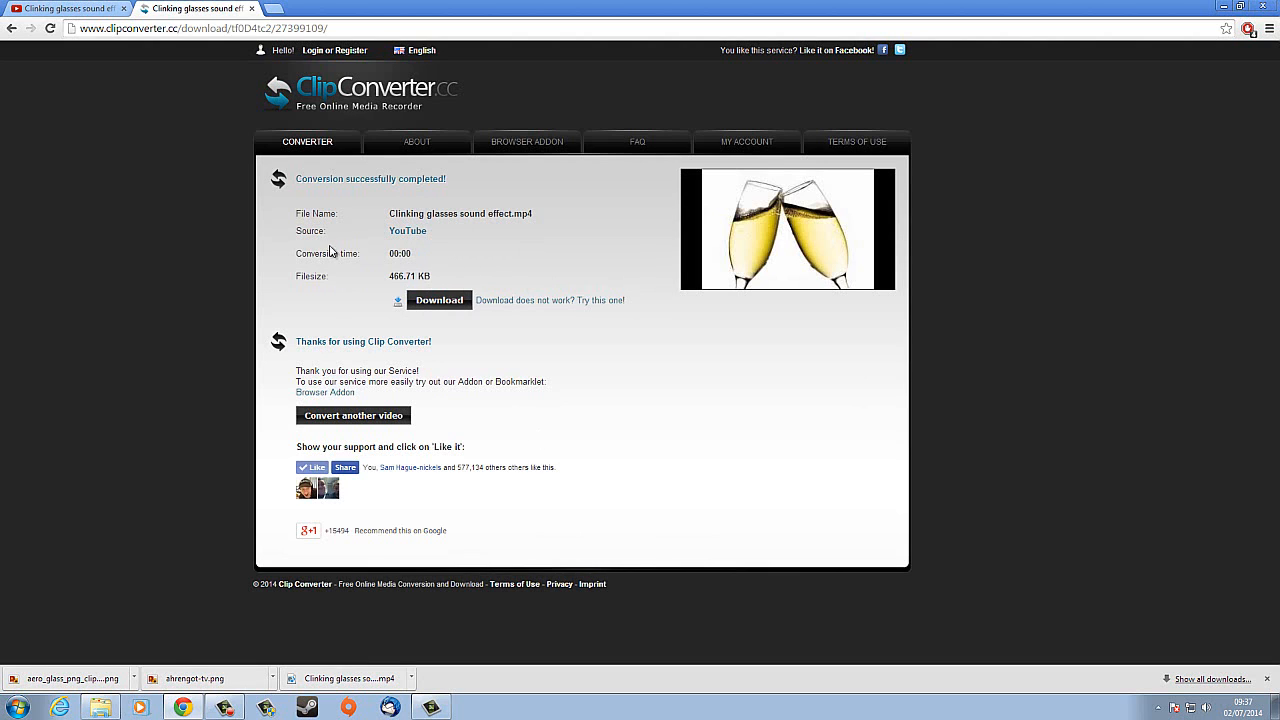
Switch to Camtasia Studio and place "Clinking glasses sound effect.mp4" on Track 2, starting at about 20 seconds.
{"action": "left_click", "coordinate": [59, 12]}
{"action": "left_click", "coordinate": [431, 707]}
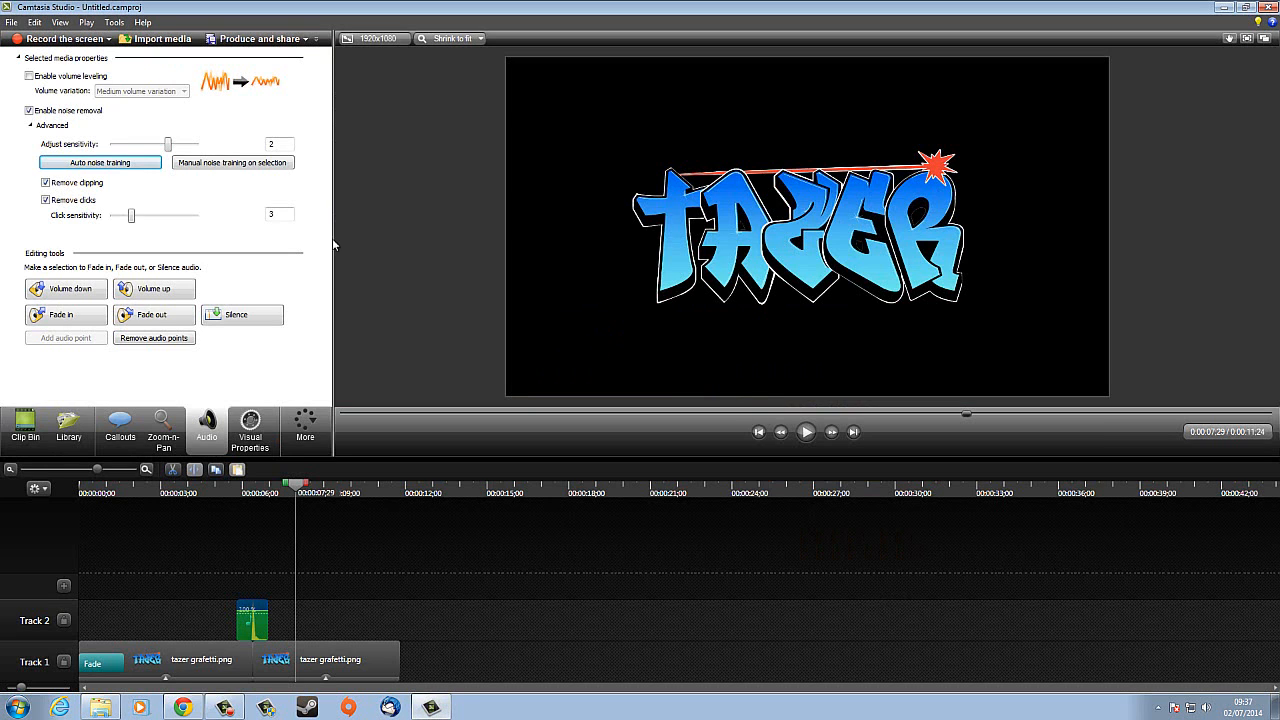
{"action": "left_click", "coordinate": [36, 429]}
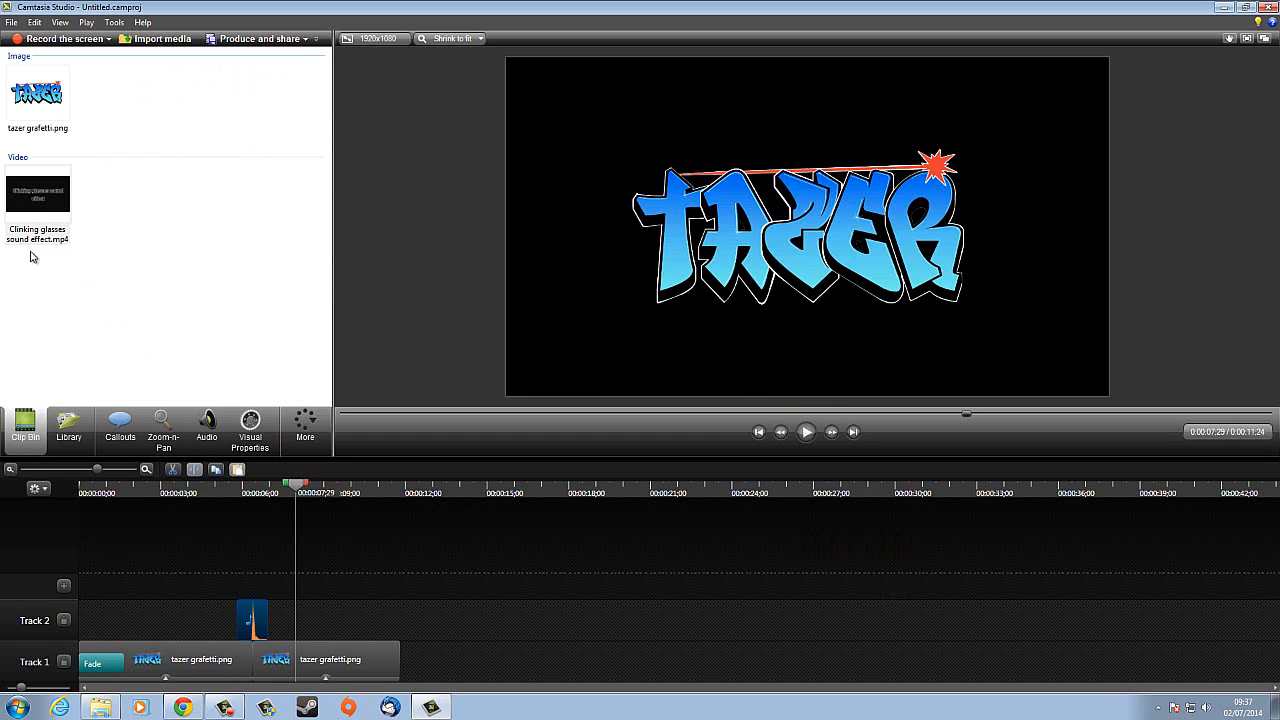
{"action": "left_click_drag", "start_coordinate": [44, 206], "coordinate": [636, 645]}
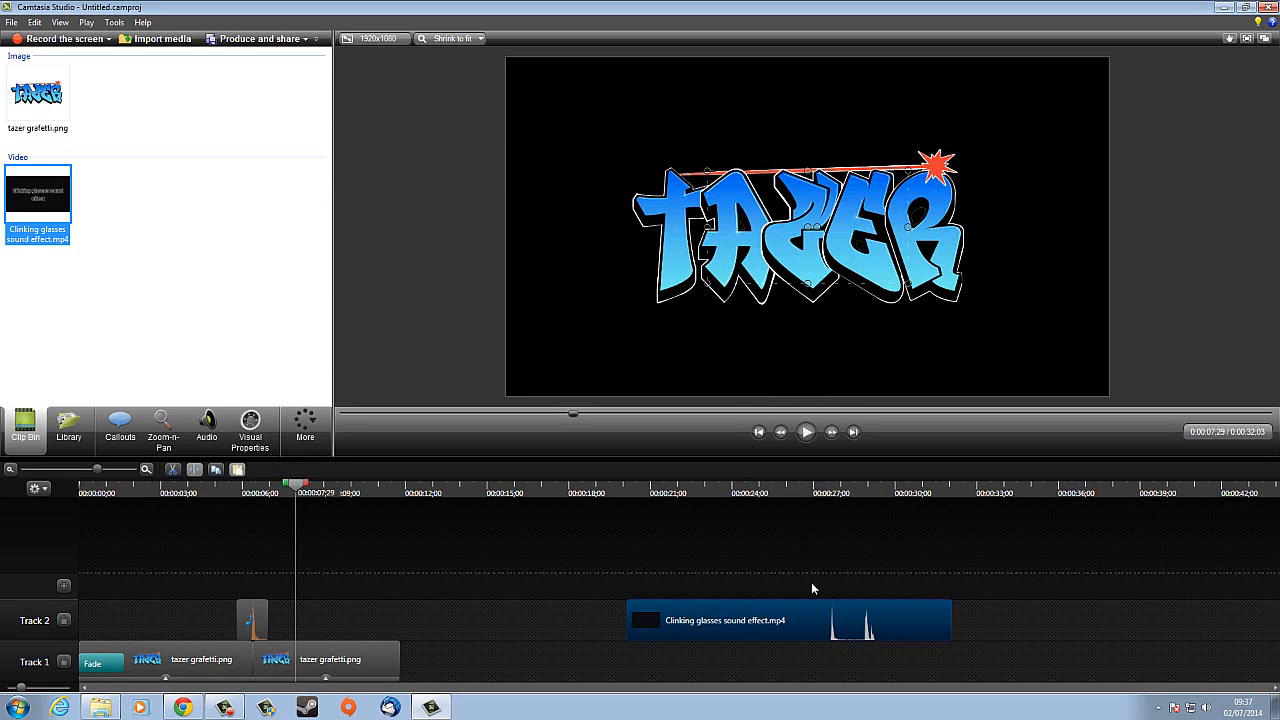
Separate the video and audio of the newly placed clinking glasses clip and delete its video part.
{"action": "left_click", "coordinate": [748, 493]}
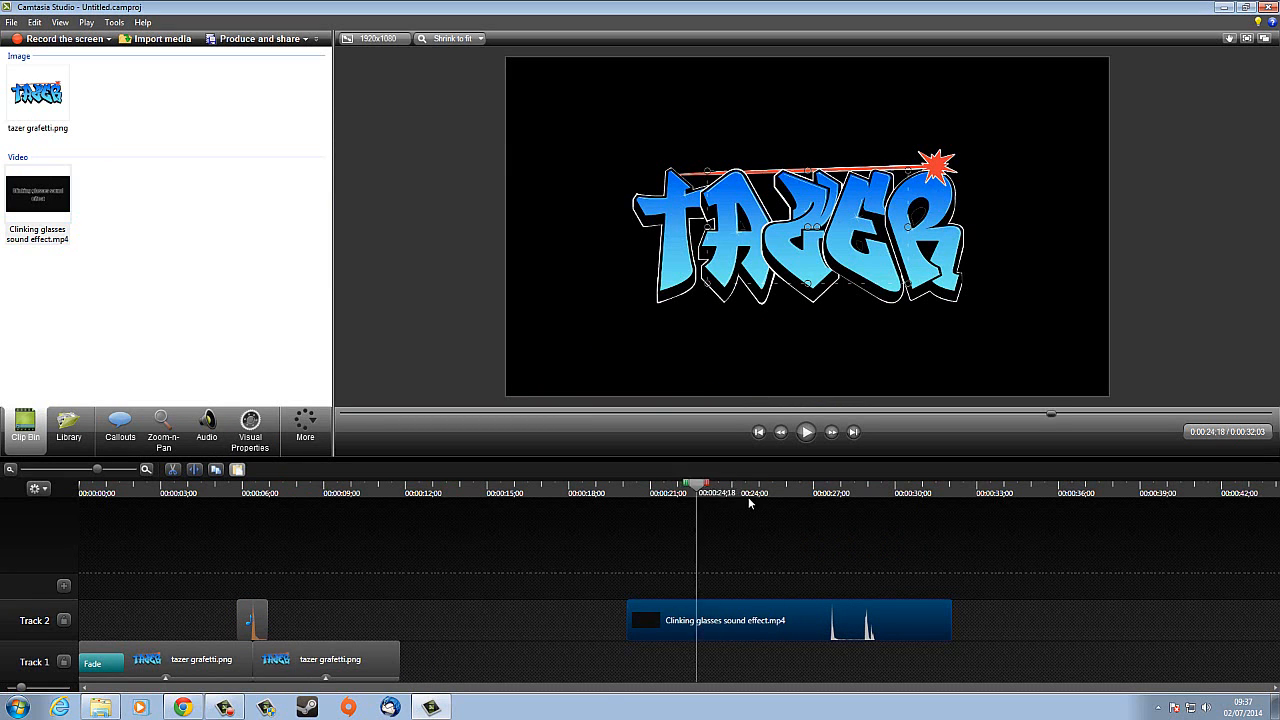
{"action": "right_click", "coordinate": [717, 628]}
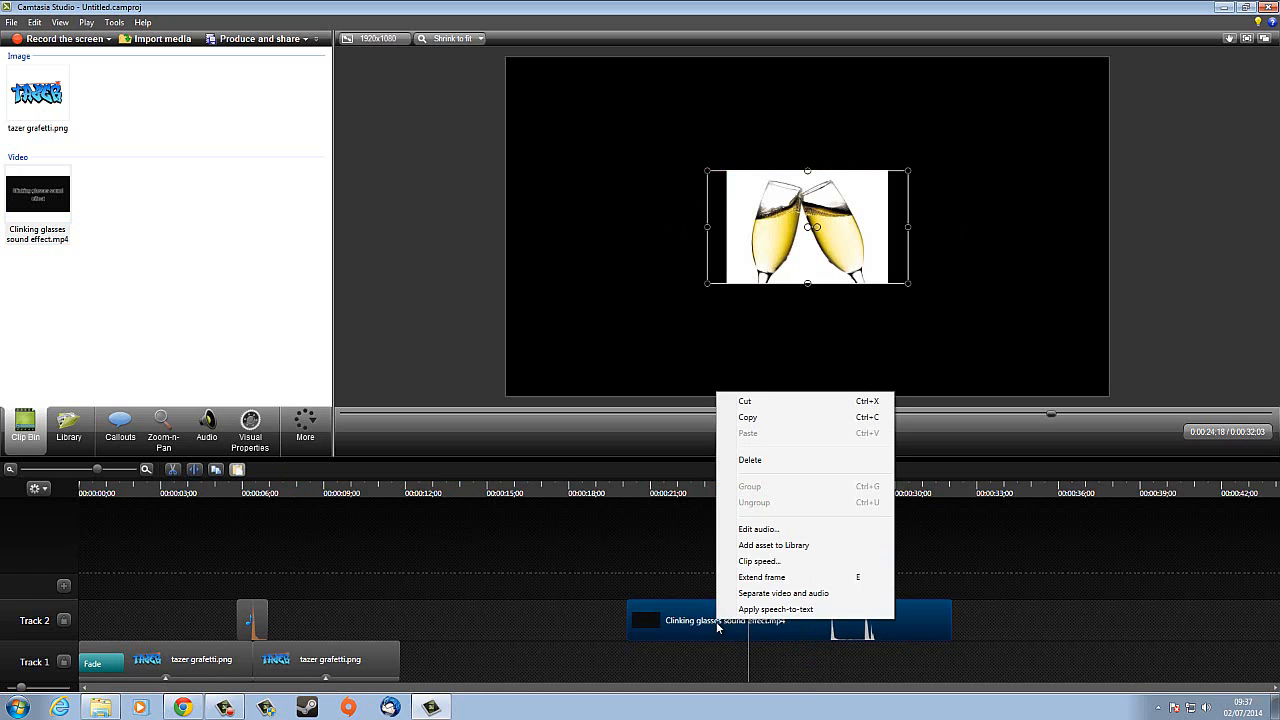
{"action": "left_click", "coordinate": [762, 593]}
{"action": "left_click", "coordinate": [766, 620]}
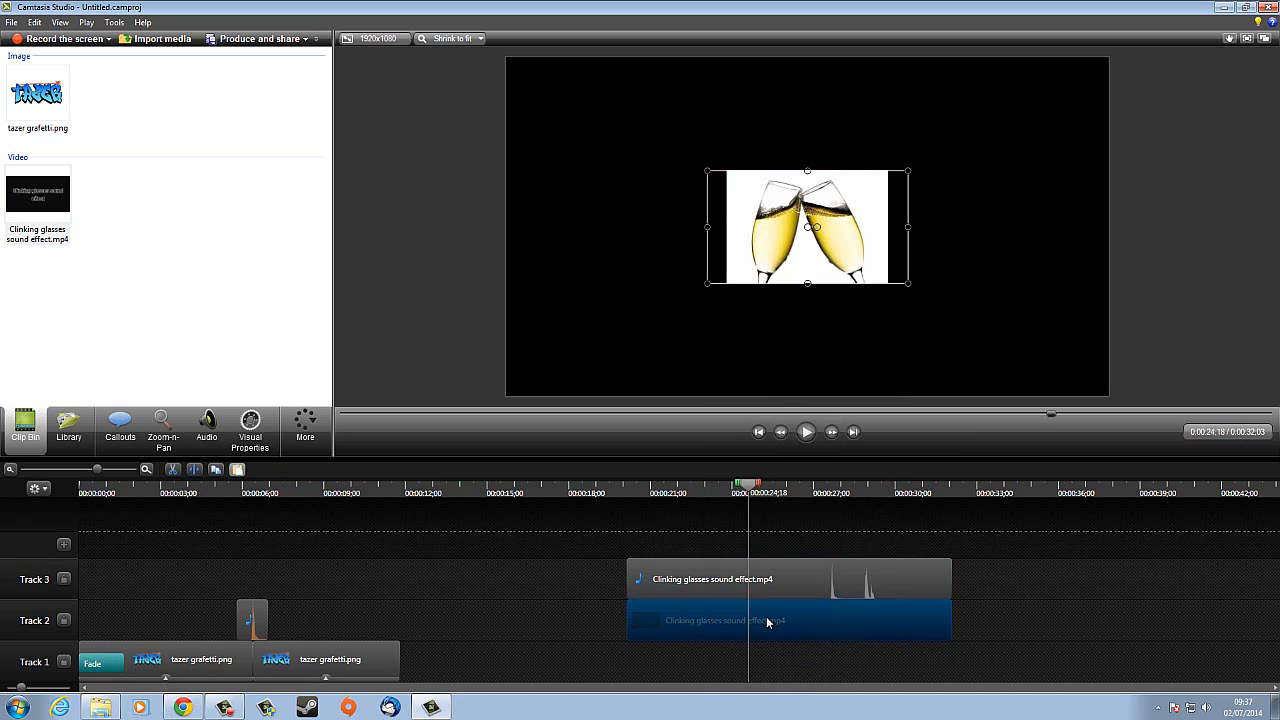
{"action": "key", "text": "Delete"}
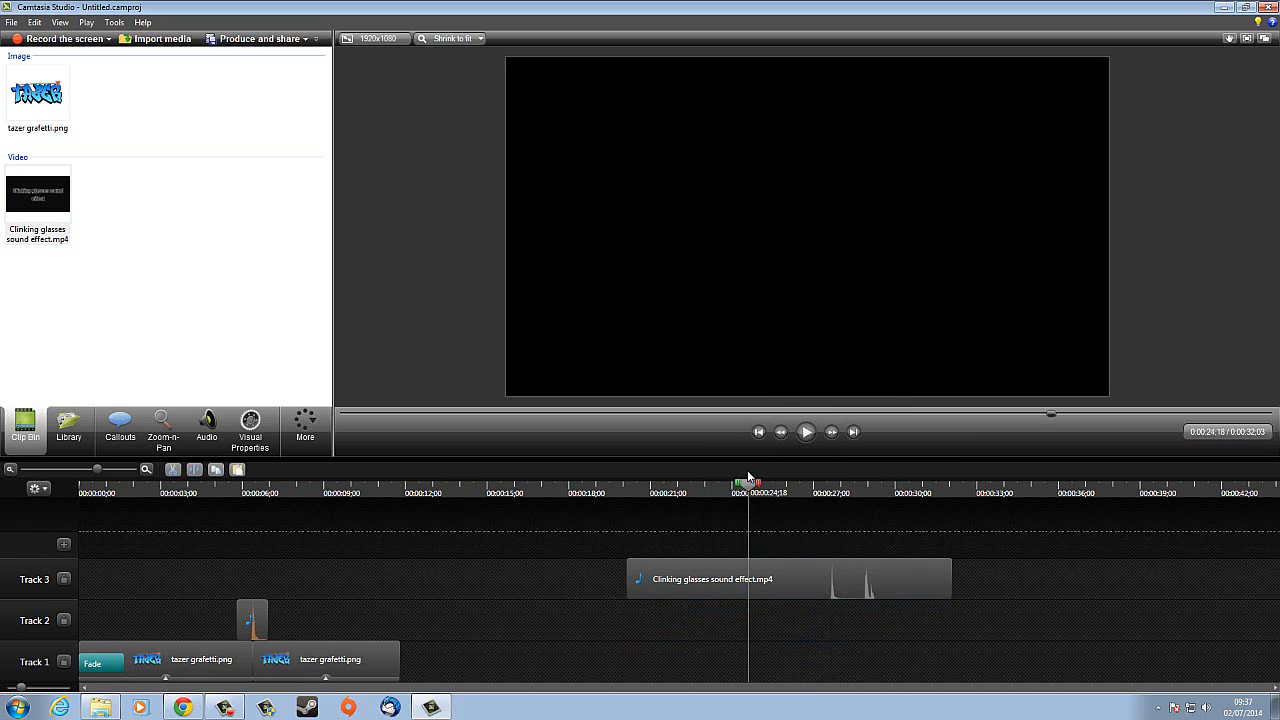
Split the clinking glasses audio on Track 3 at 0:00:27;02 and delete the portion before the split.
{"action": "left_click_drag", "start_coordinate": [749, 492], "coordinate": [816, 494]}
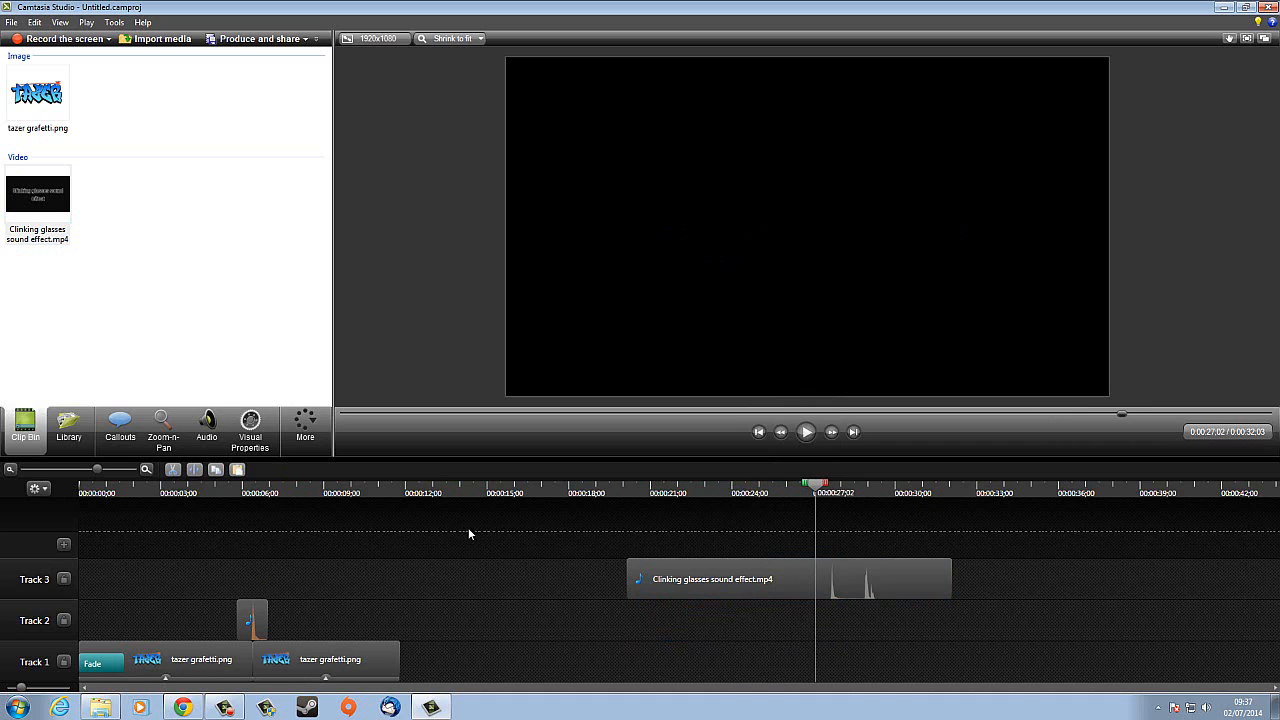
{"action": "left_click", "coordinate": [640, 577]}
{"action": "key", "text": "s"}
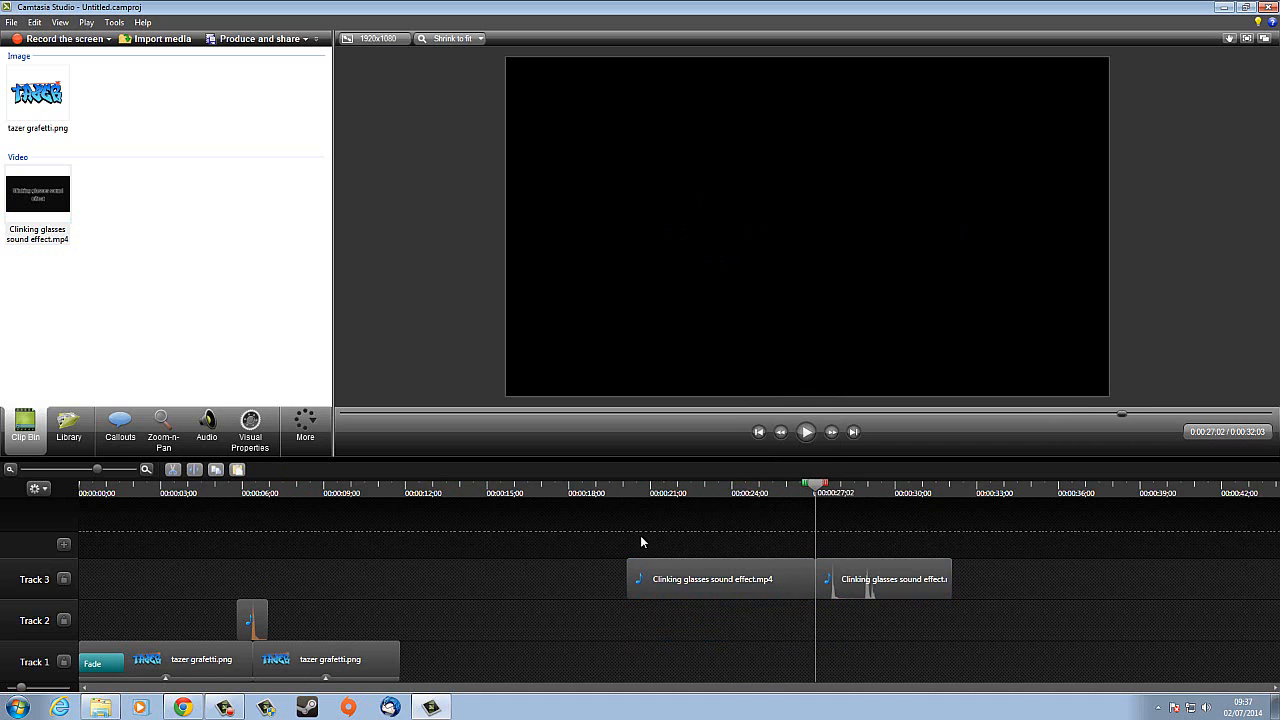
{"action": "left_click", "coordinate": [672, 574]}
{"action": "key", "text": "Delete"}
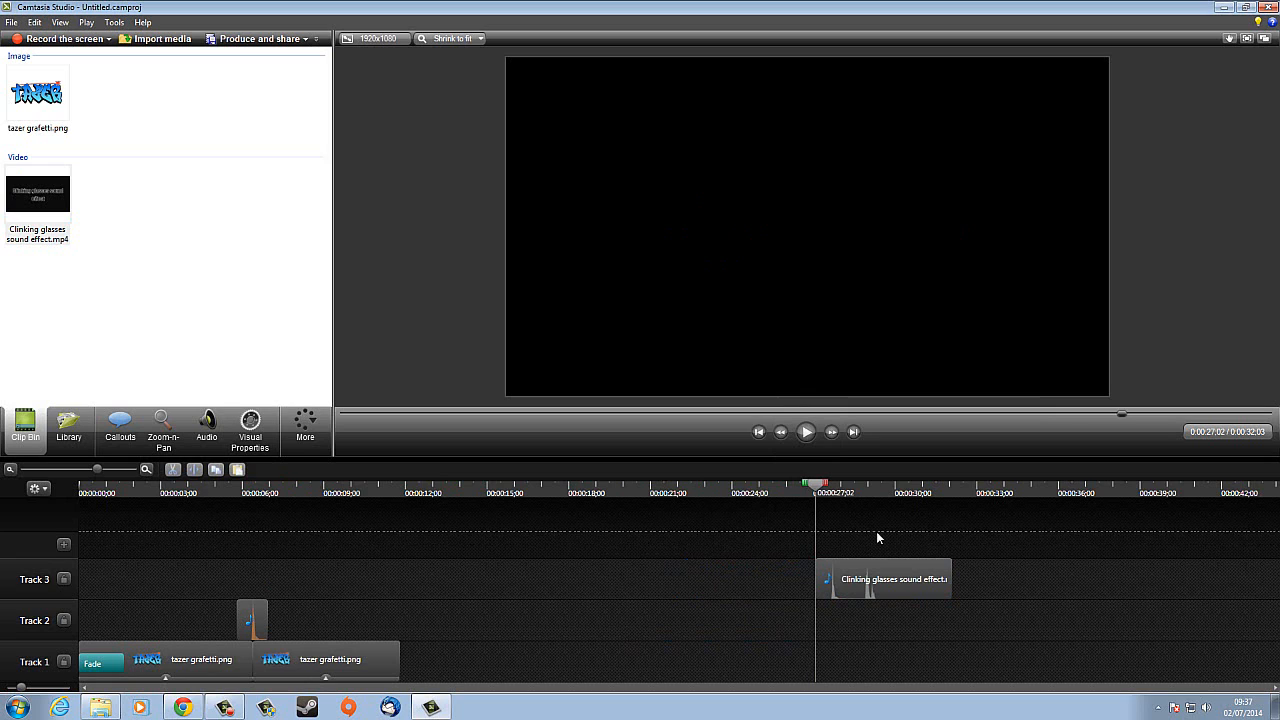
Split the remaining Track 3 audio at 0:00:29;28 and delete the portion after the split.
{"action": "mouse_move", "coordinate": [898, 491]}
{"action": "left_mouse_down"}
{"action": "mouse_move", "coordinate": [914, 491]}
{"action": "mouse_move", "coordinate": [894, 486]}
{"action": "left_mouse_up"}
{"action": "left_click", "coordinate": [882, 581]}
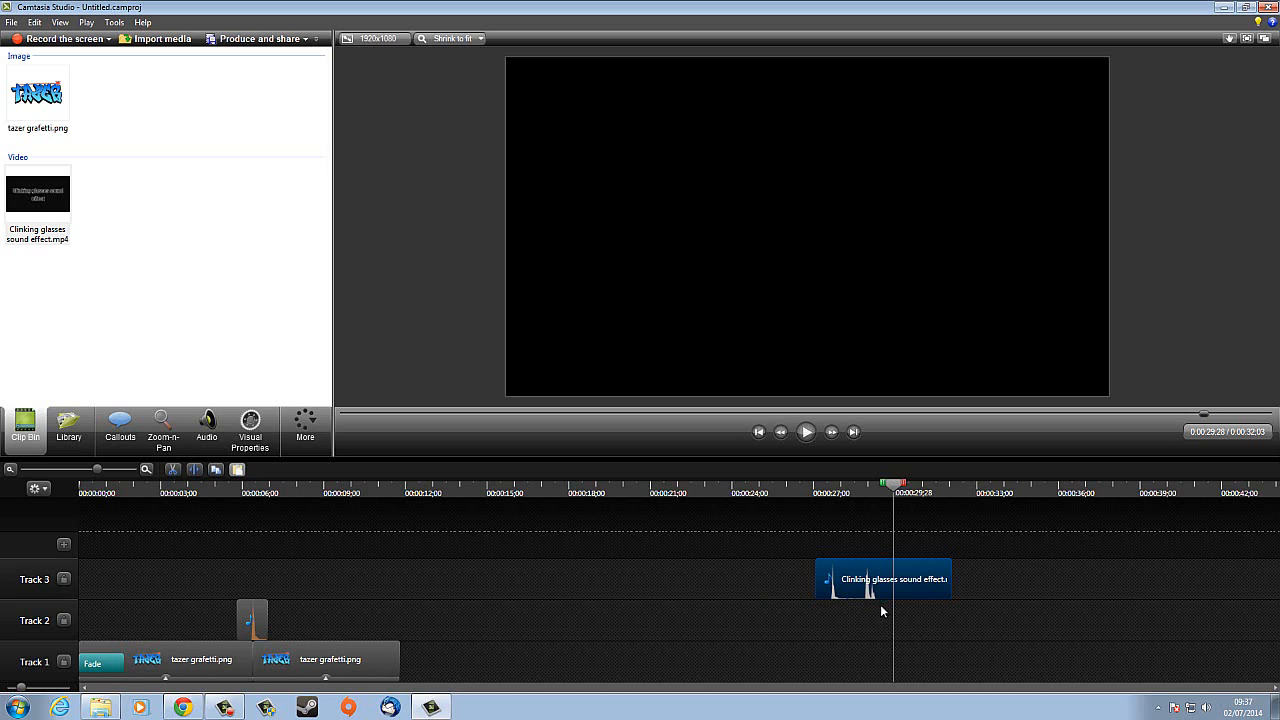
{"action": "left_click", "coordinate": [213, 471]}
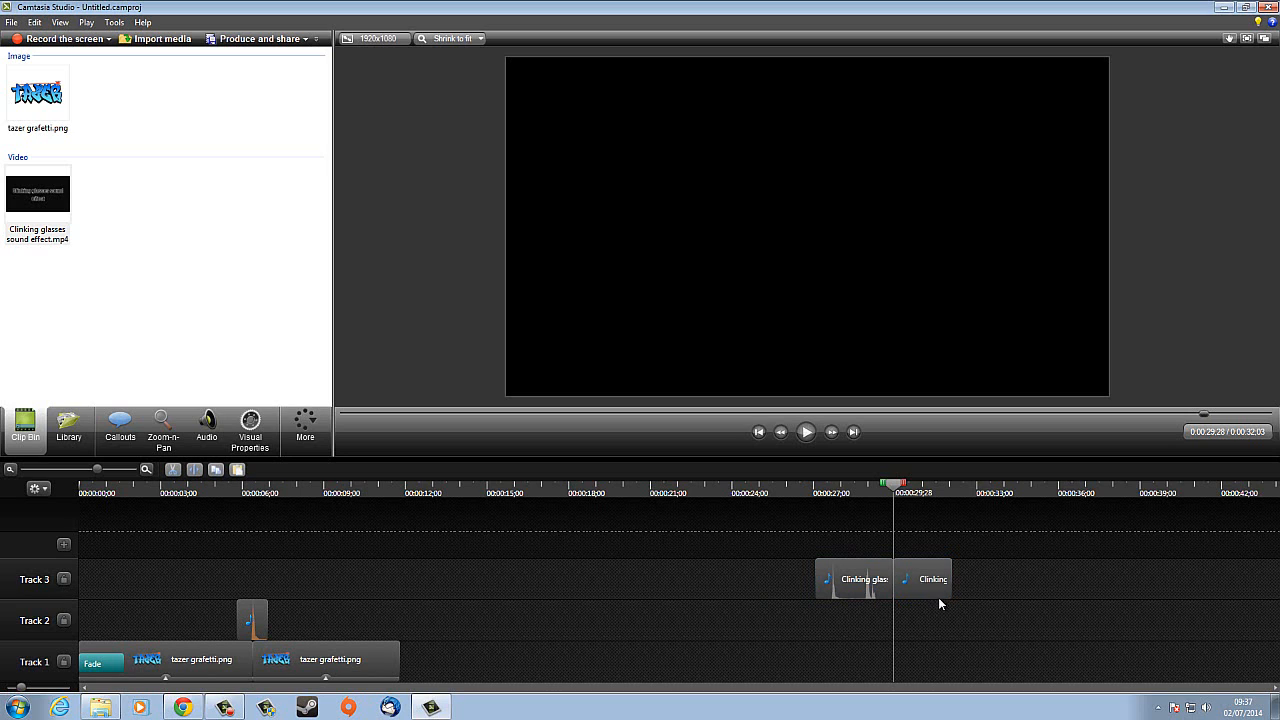
{"action": "left_click", "coordinate": [926, 586]}
{"action": "key", "text": "Delete"}
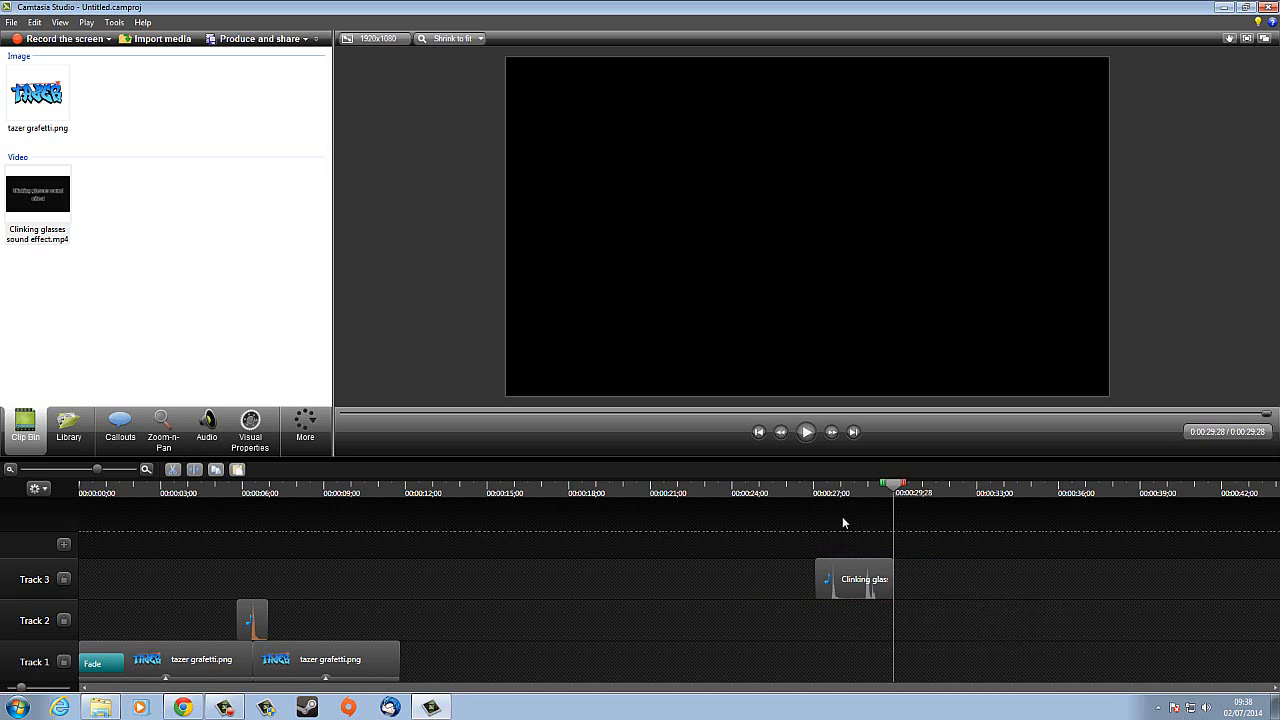
Listen to the trimmed clinking sound on Track 3 from its beginning, then stop playback.
{"action": "left_click", "coordinate": [818, 487]}
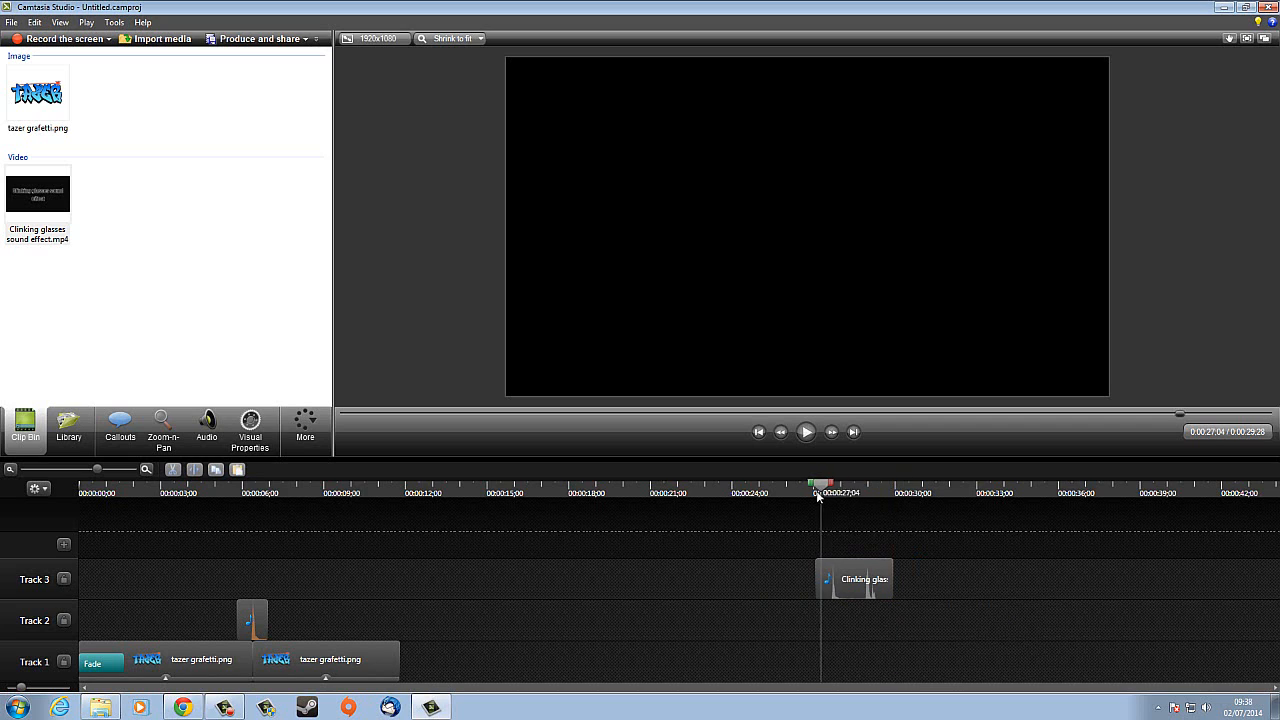
{"action": "left_click", "coordinate": [806, 431]}
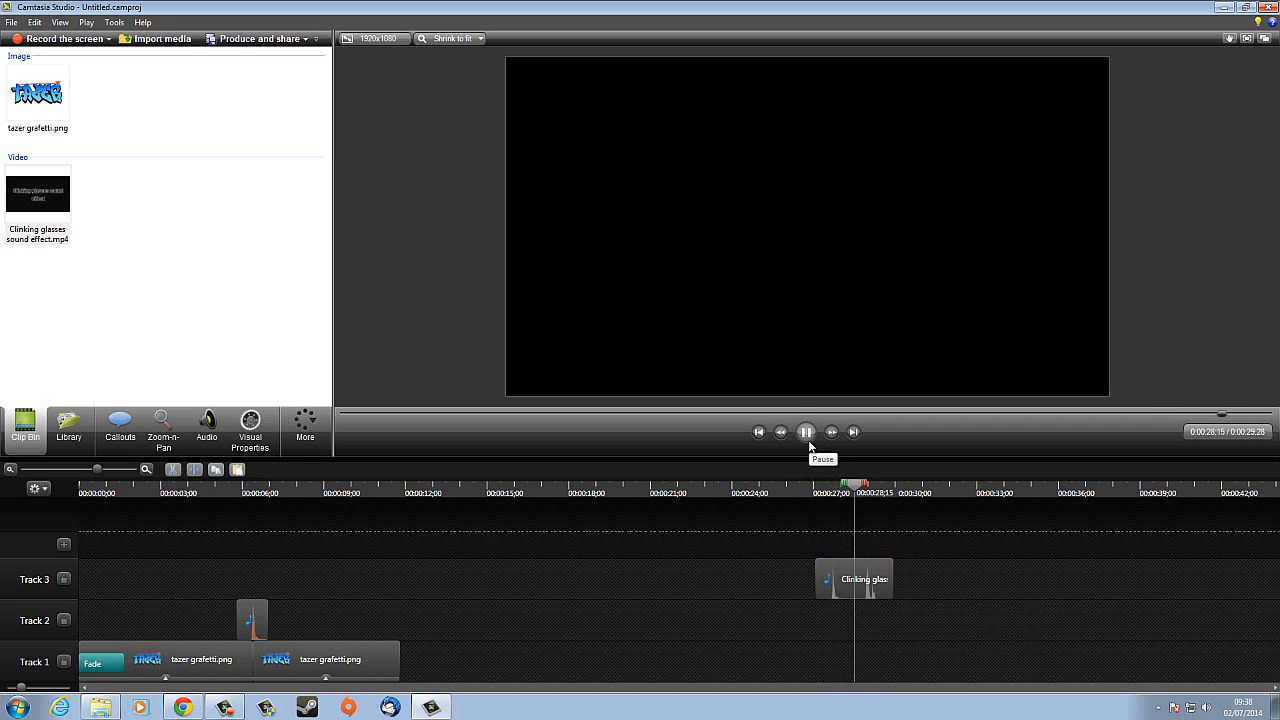
{"action": "left_click", "coordinate": [808, 432]}
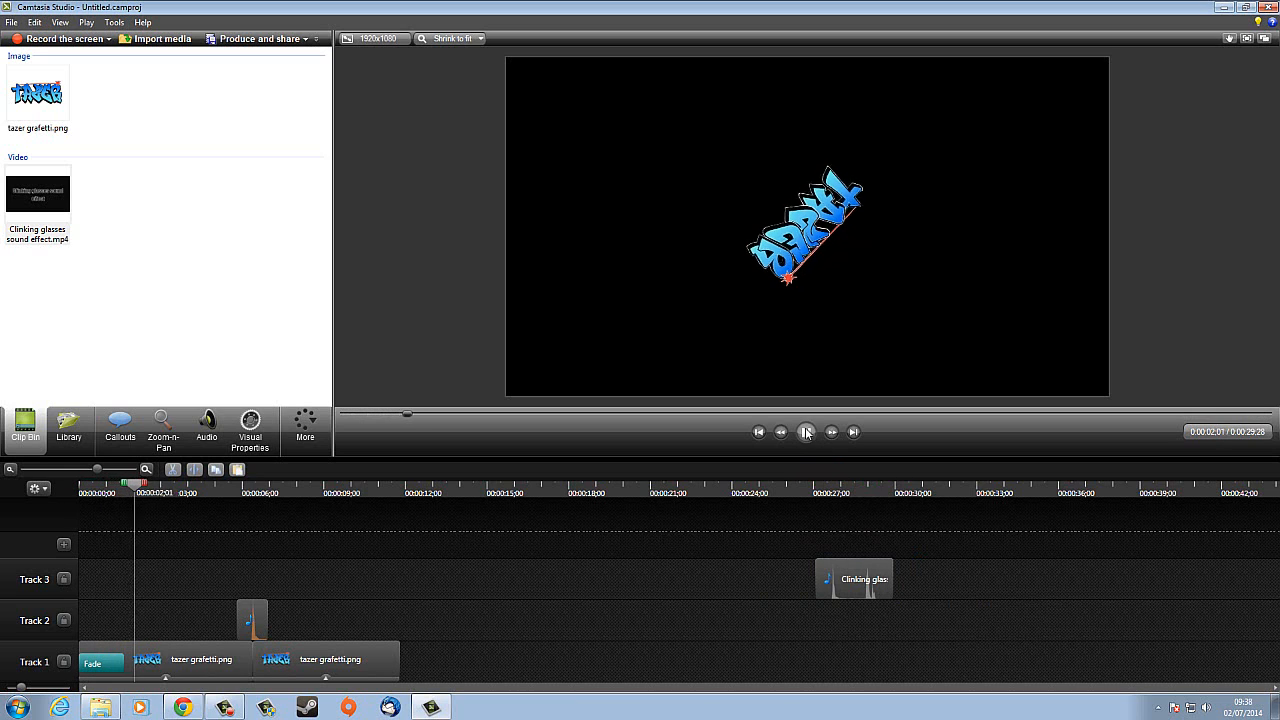
{"action": "key", "text": "space"}
Split the Track 3 audio between its two clinks at 0:00:28;11 and delete the second clink.
{"action": "left_click", "coordinate": [852, 491]}
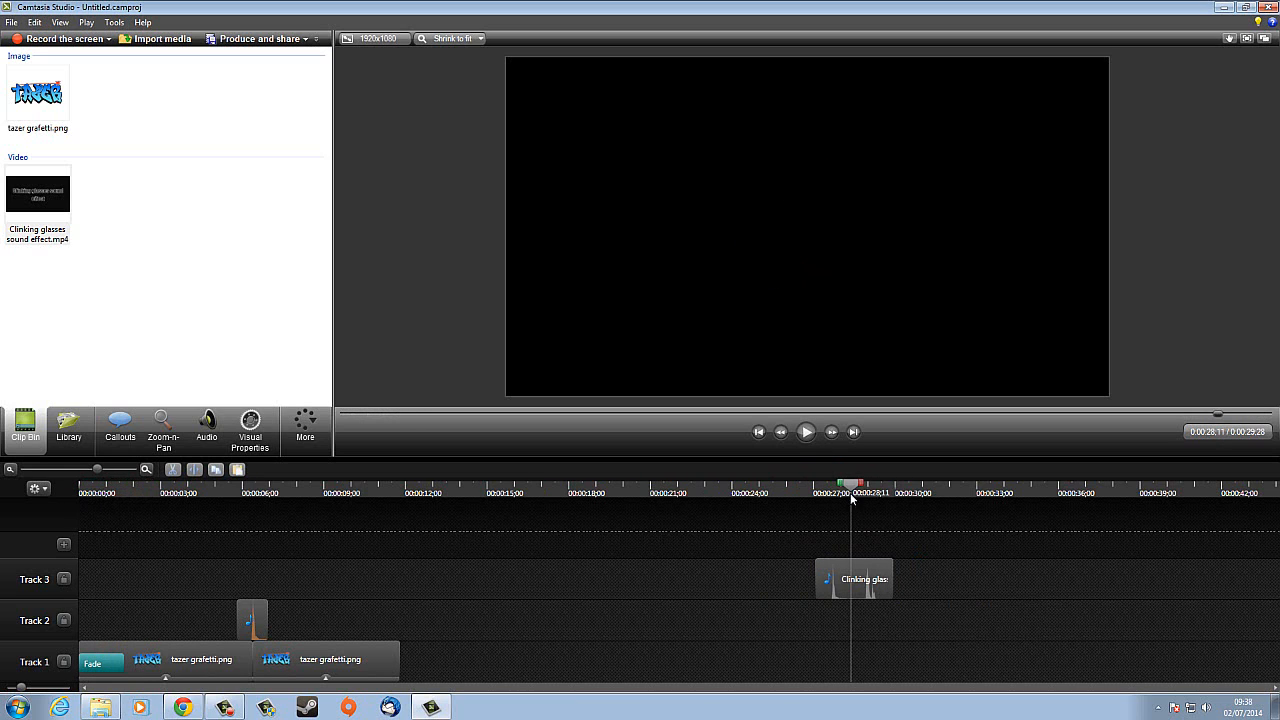
{"action": "left_click", "coordinate": [852, 582]}
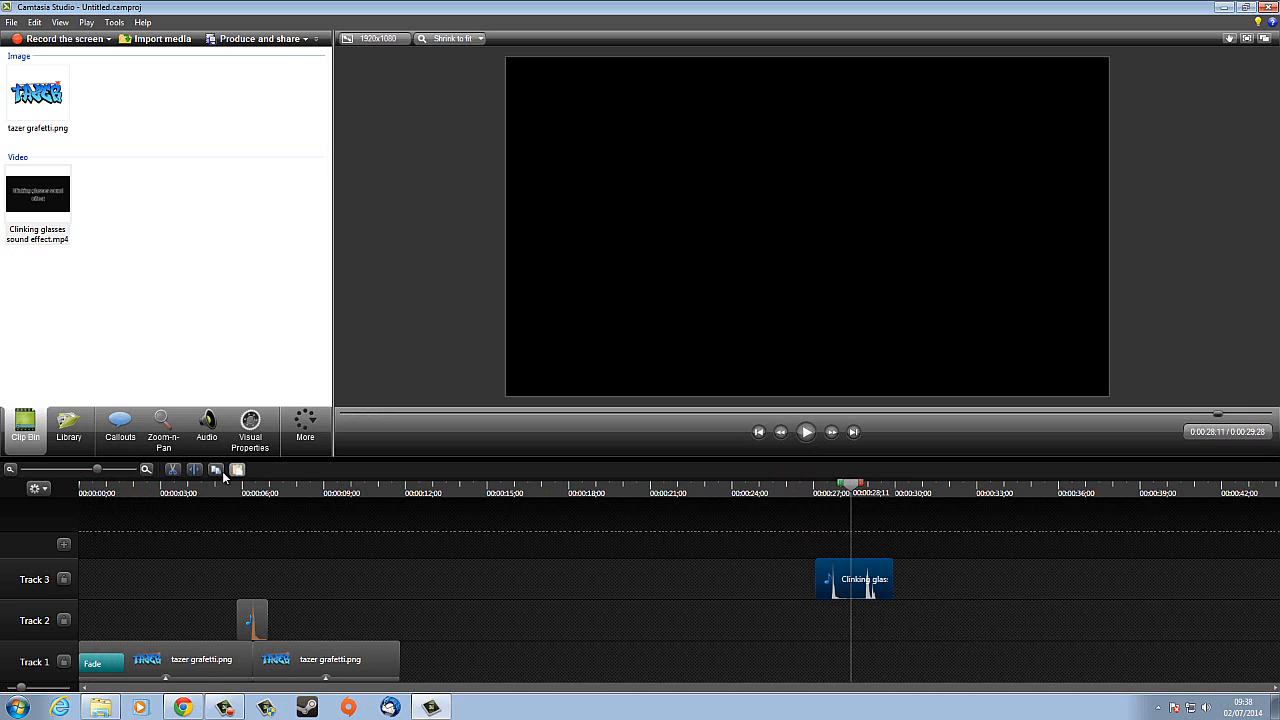
{"action": "left_click", "coordinate": [196, 470]}
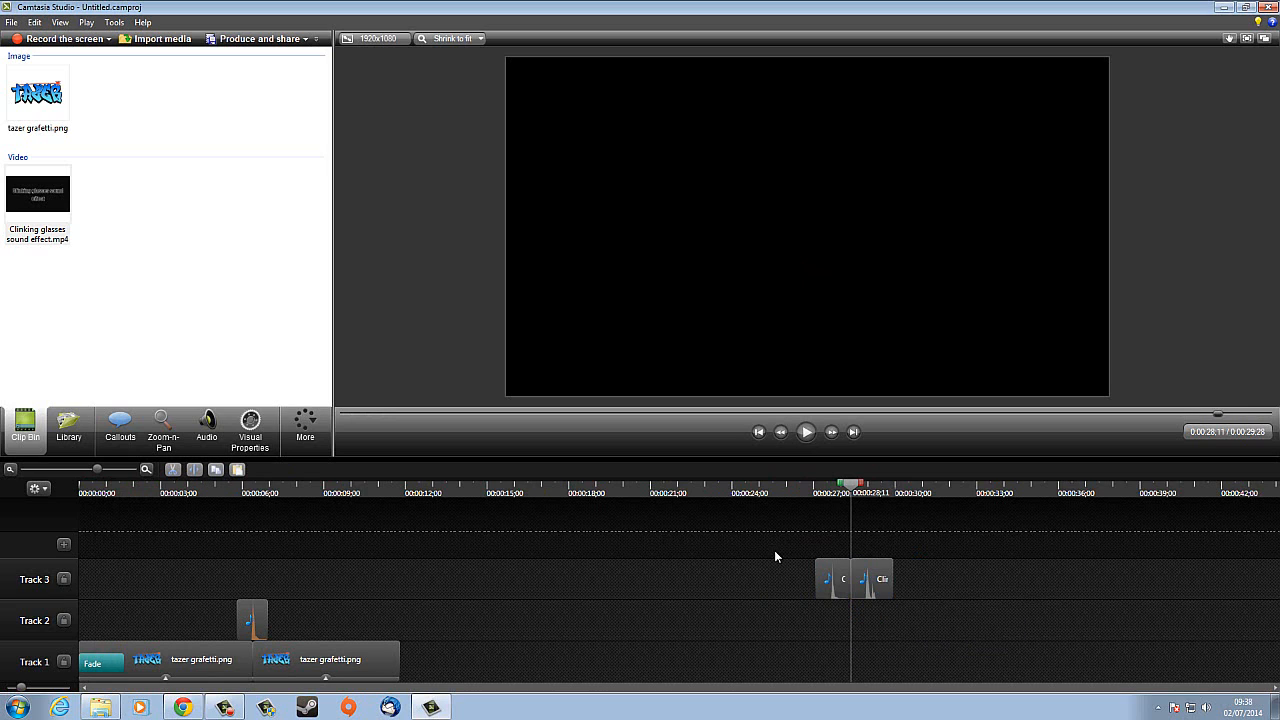
{"action": "left_click", "coordinate": [874, 585]}
{"action": "key", "text": "Delete"}
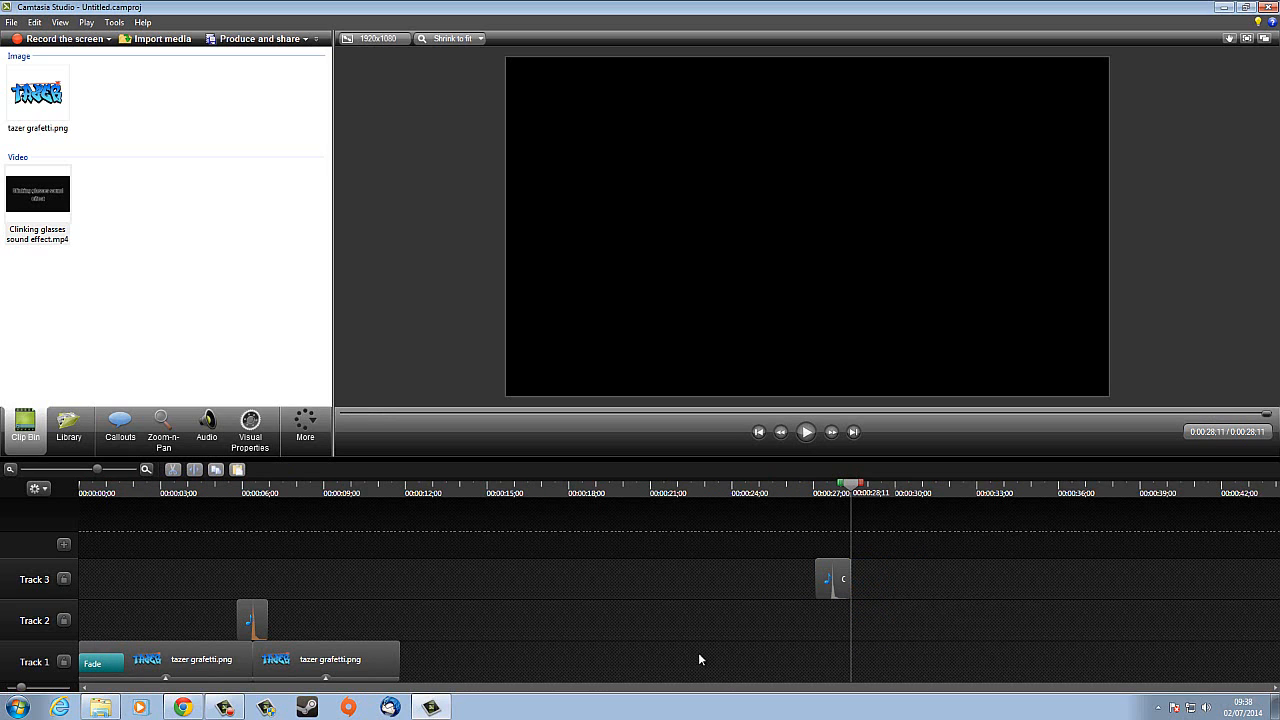
Enable noise removal on the Track 3 clink with clipping and click removal, and run auto noise training.
{"action": "left_click", "coordinate": [818, 587]}
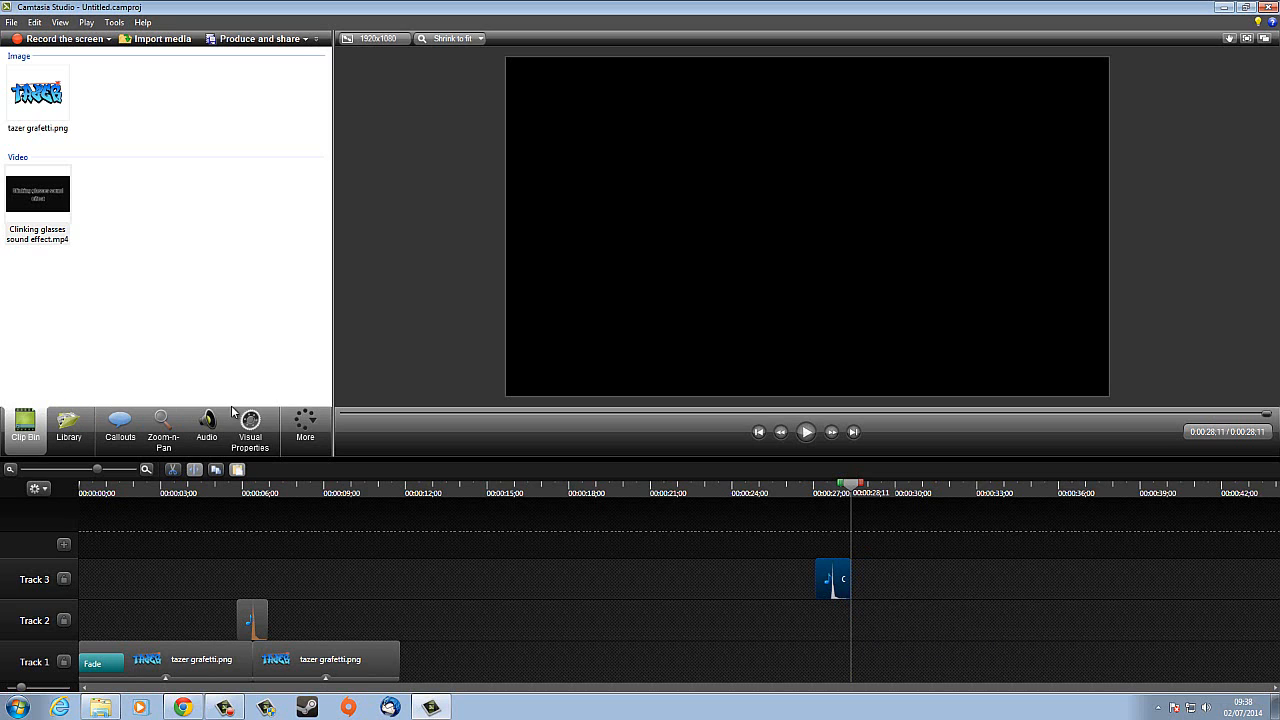
{"action": "left_click", "coordinate": [220, 436]}
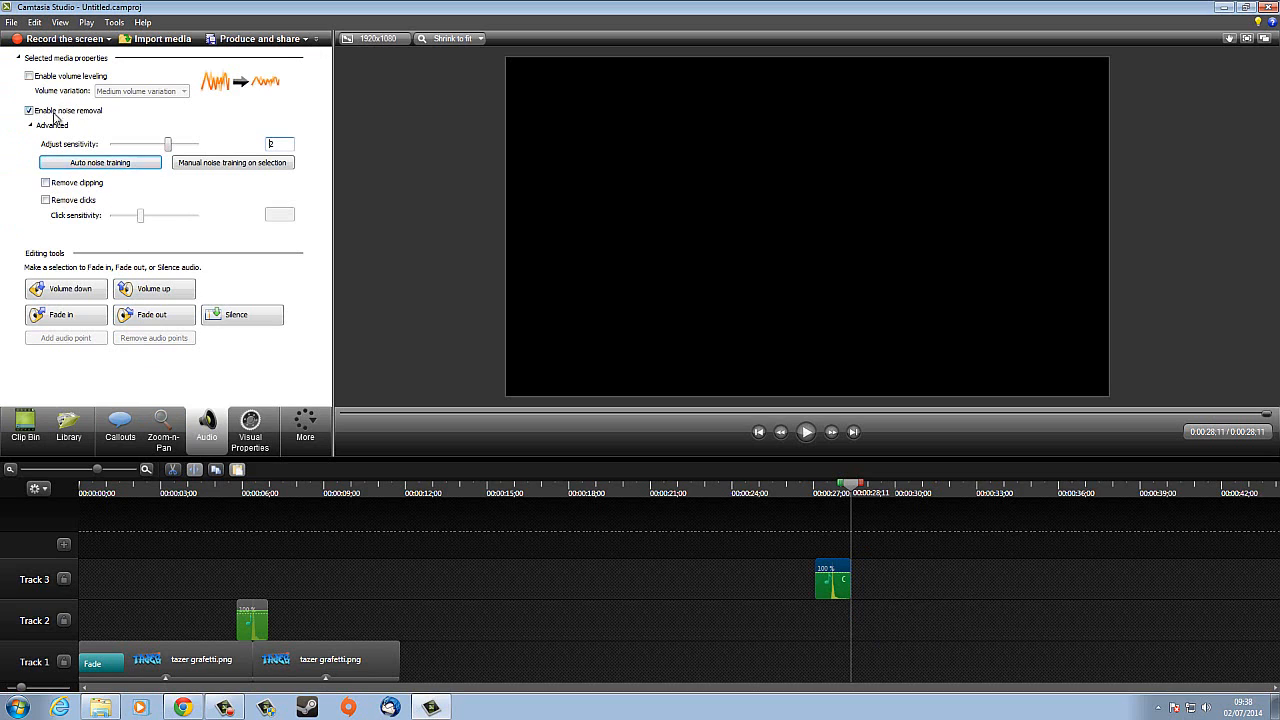
{"action": "left_click", "coordinate": [45, 183]}
{"action": "left_click", "coordinate": [45, 200]}
{"action": "left_click", "coordinate": [124, 167]}
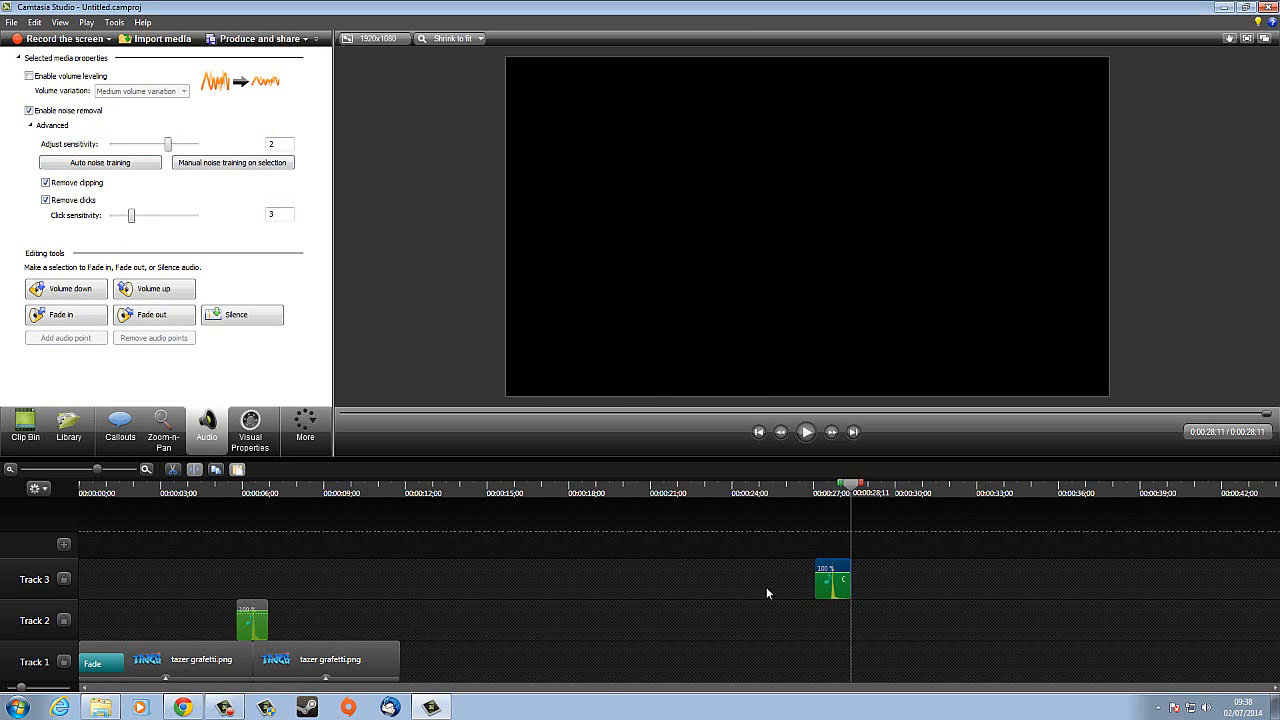
Listen to the noise-reduced clink on Track 3 from 0:00:27;02.
{"action": "left_click", "coordinate": [812, 491]}
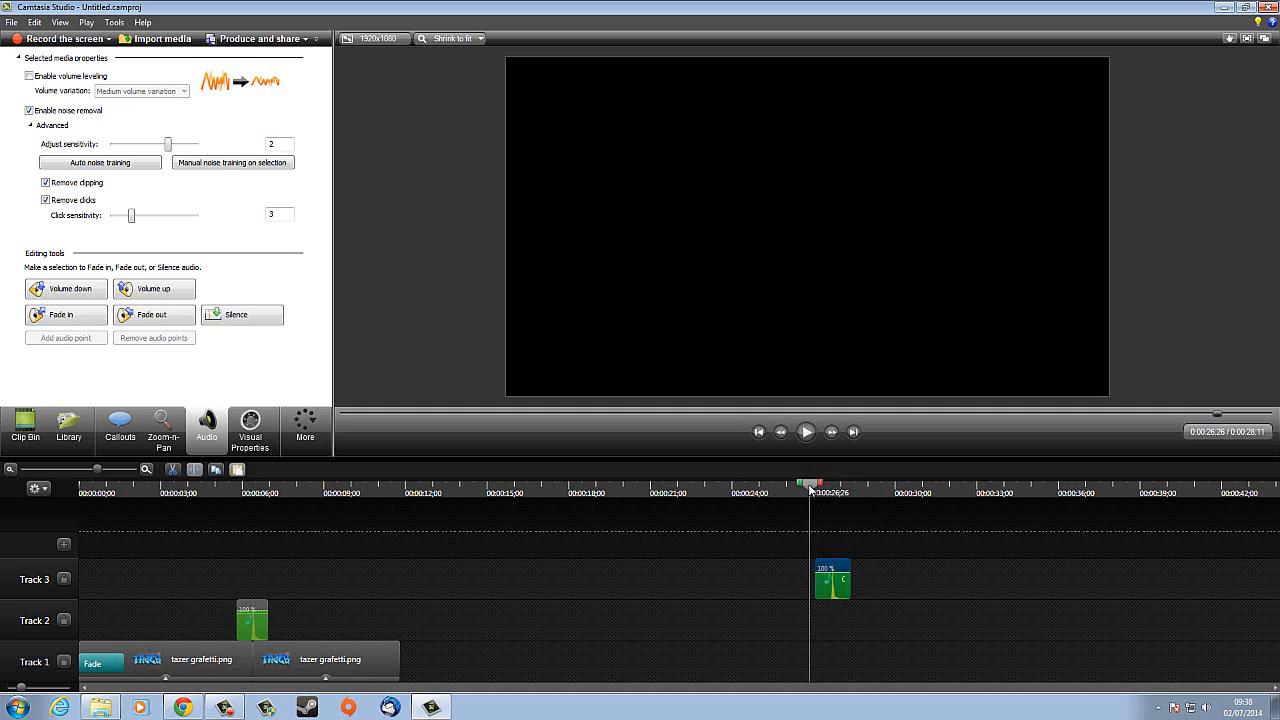
{"action": "left_click_drag", "start_coordinate": [816, 488], "coordinate": [821, 490]}
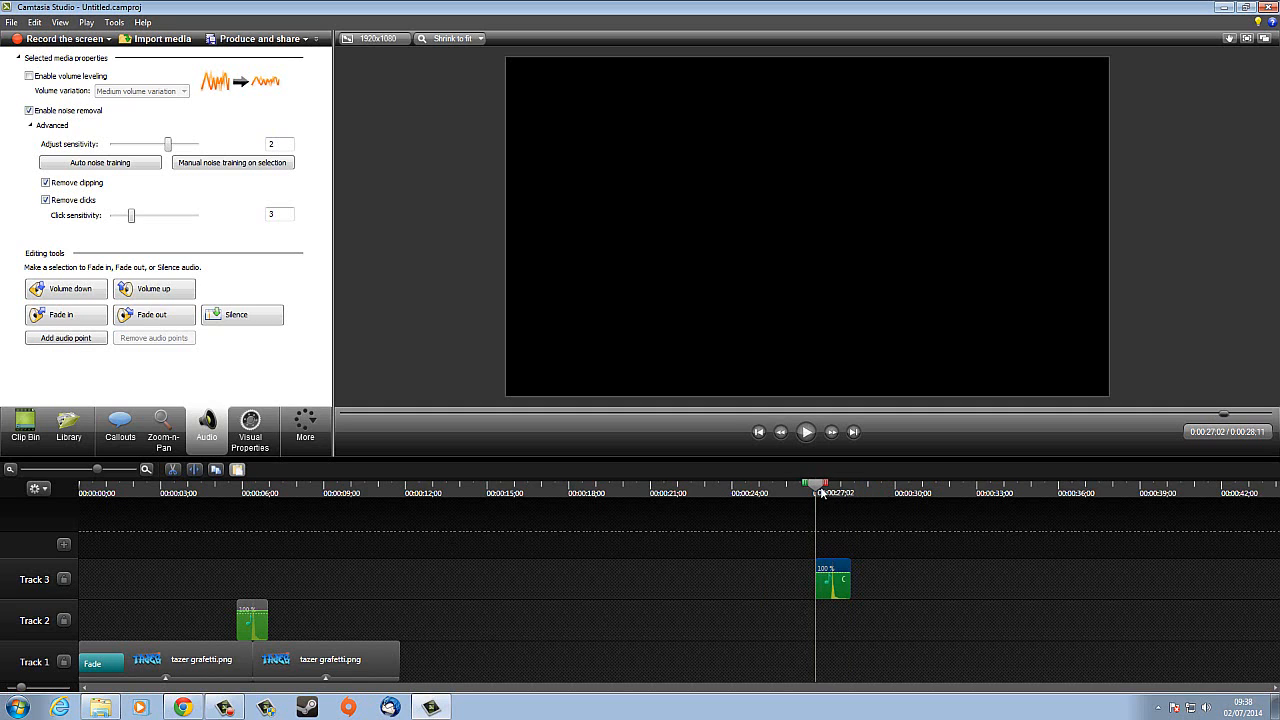
{"action": "left_click", "coordinate": [806, 432]}
{"action": "left_click", "coordinate": [806, 432]}
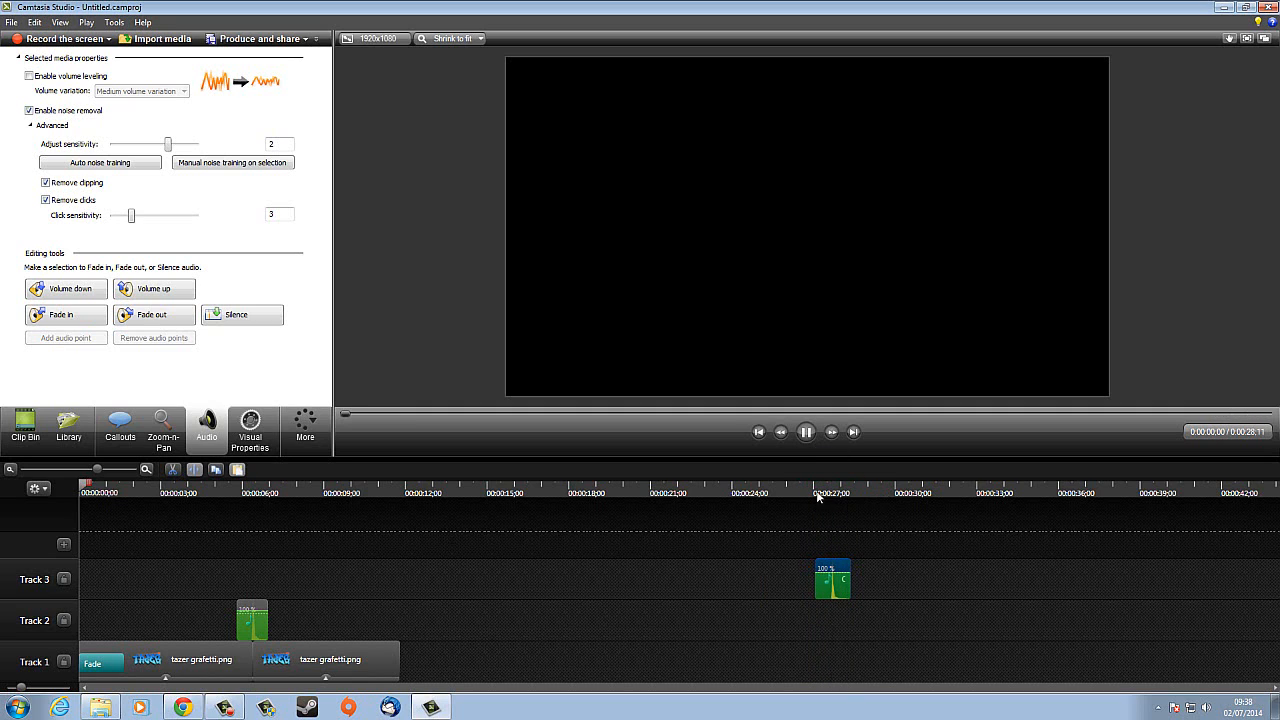
Replay the noise-reduced clink on Track 3 from 0:00:26;26, and delete it from the timeline.
{"action": "left_click", "coordinate": [807, 432]}
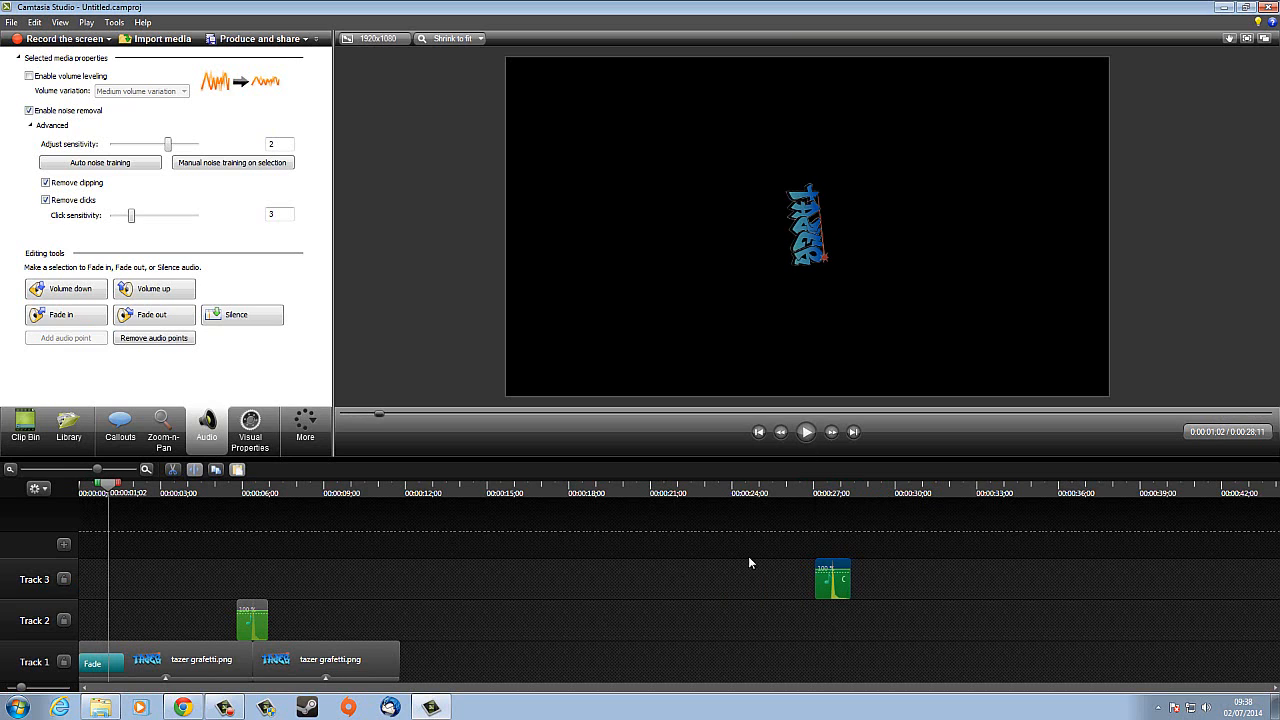
{"action": "left_click", "coordinate": [810, 500]}
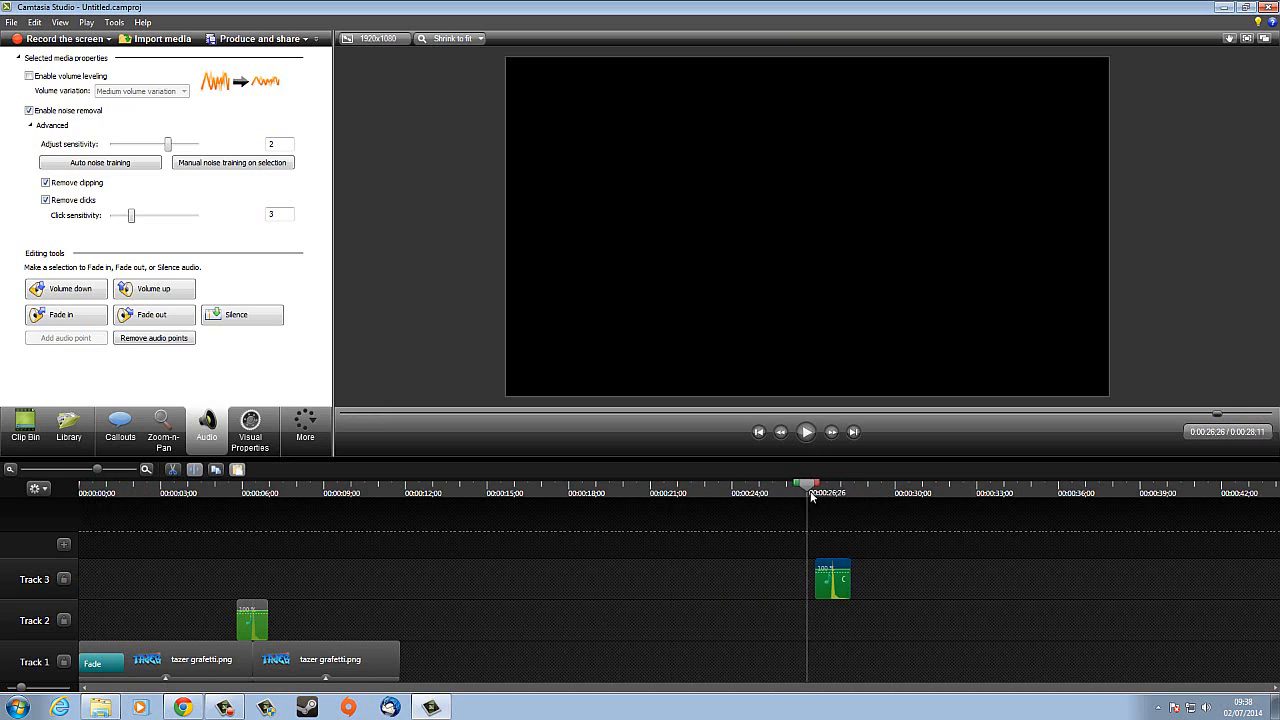
{"action": "left_click", "coordinate": [807, 432]}
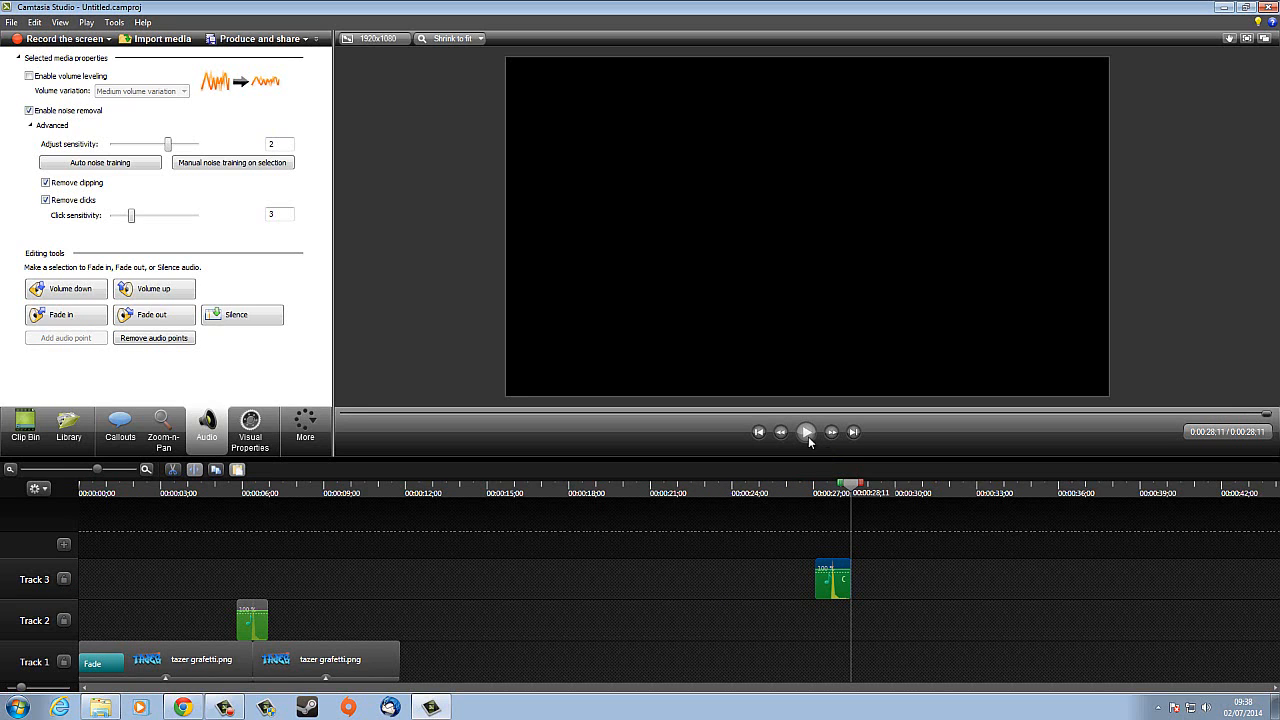
{"action": "left_click", "coordinate": [807, 432]}
{"action": "key", "text": "Delete"}
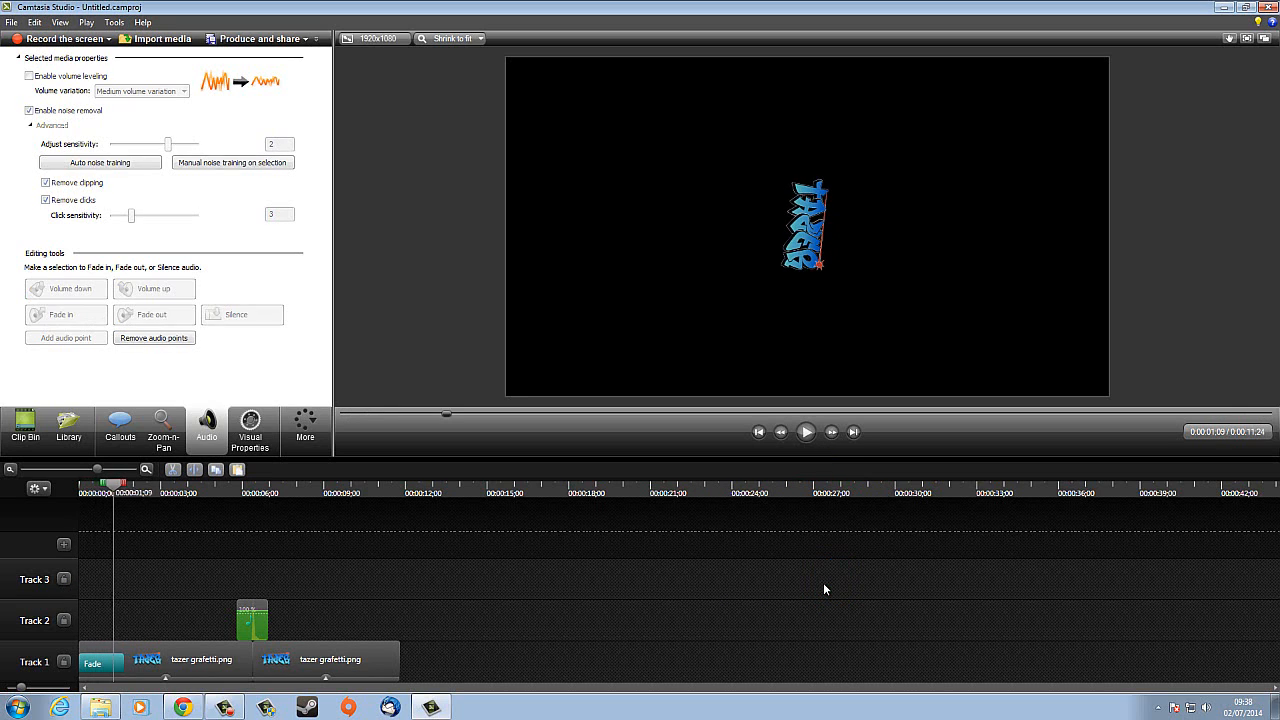
Play the logo intro with the Track 2 clink from the beginning, and stop playback near its end.
{"action": "left_click", "coordinate": [217, 489]}
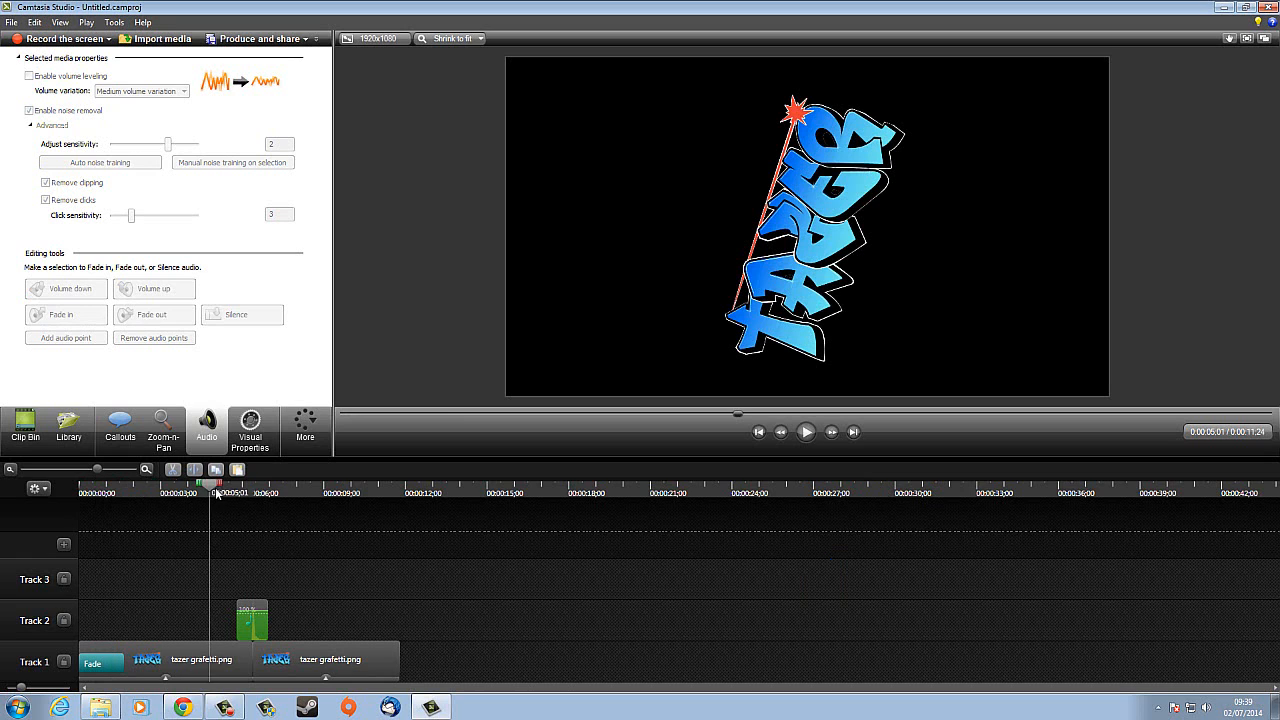
{"action": "left_click_drag", "start_coordinate": [216, 488], "coordinate": [2, 504]}
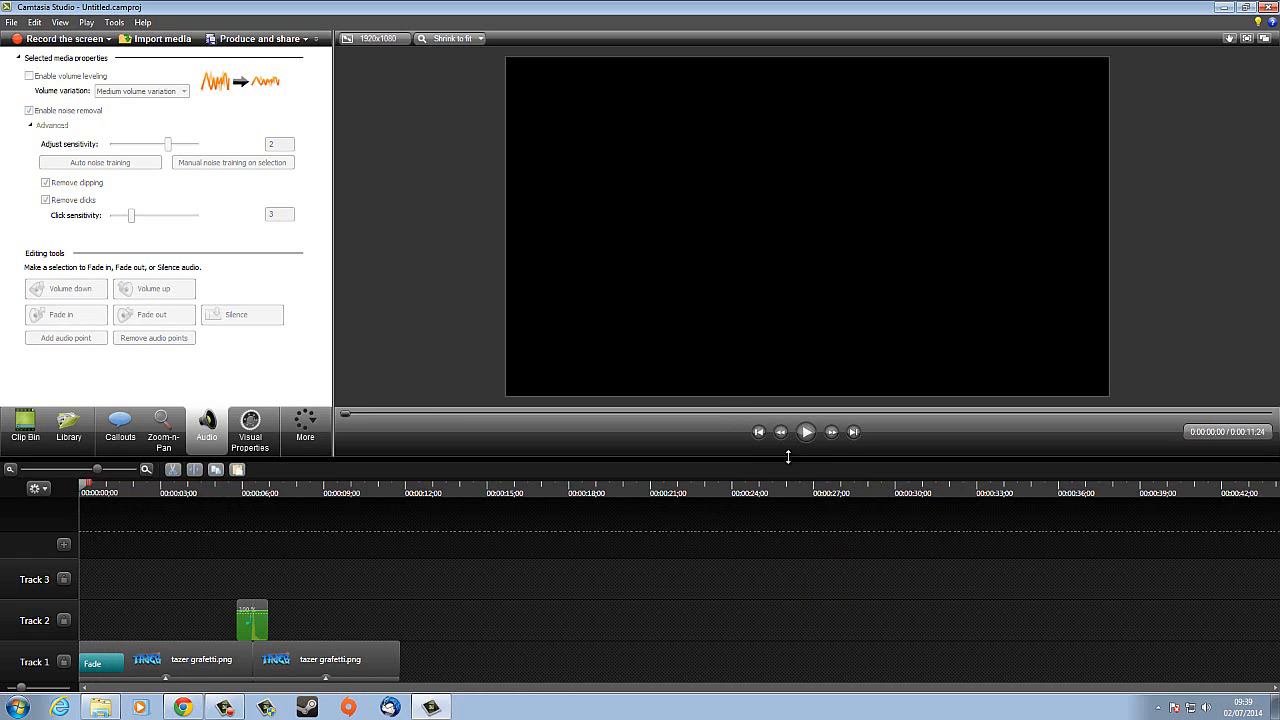
{"action": "left_click", "coordinate": [806, 432]}
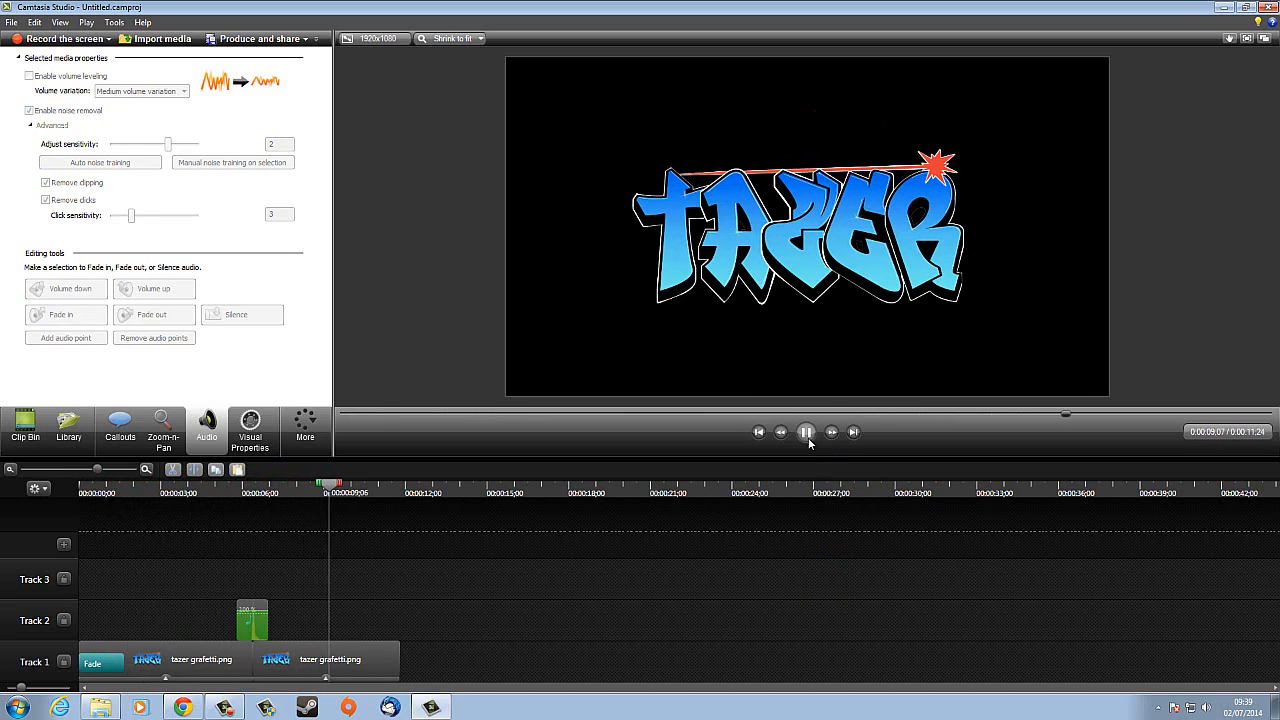
{"action": "left_click", "coordinate": [807, 433]}
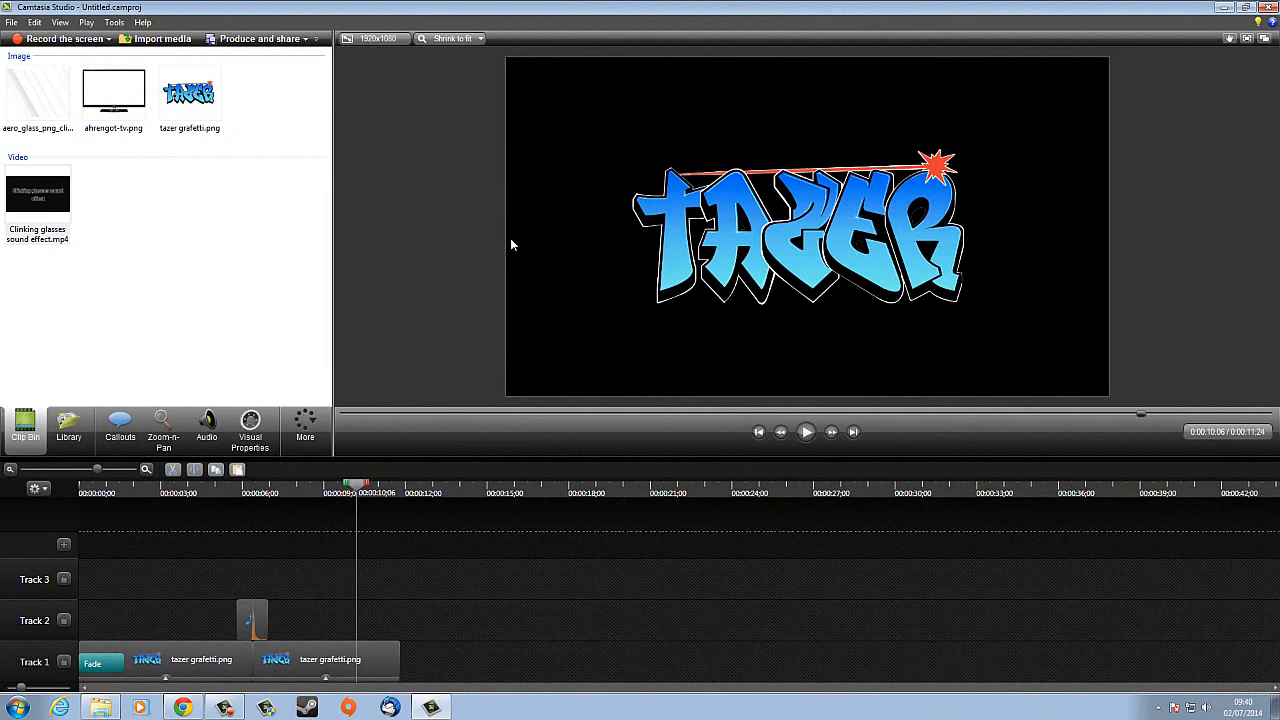
Change the video's background color to white, keeping the 1920 x 1080 editing dimensions.
{"action": "left_click", "coordinate": [385, 39]}
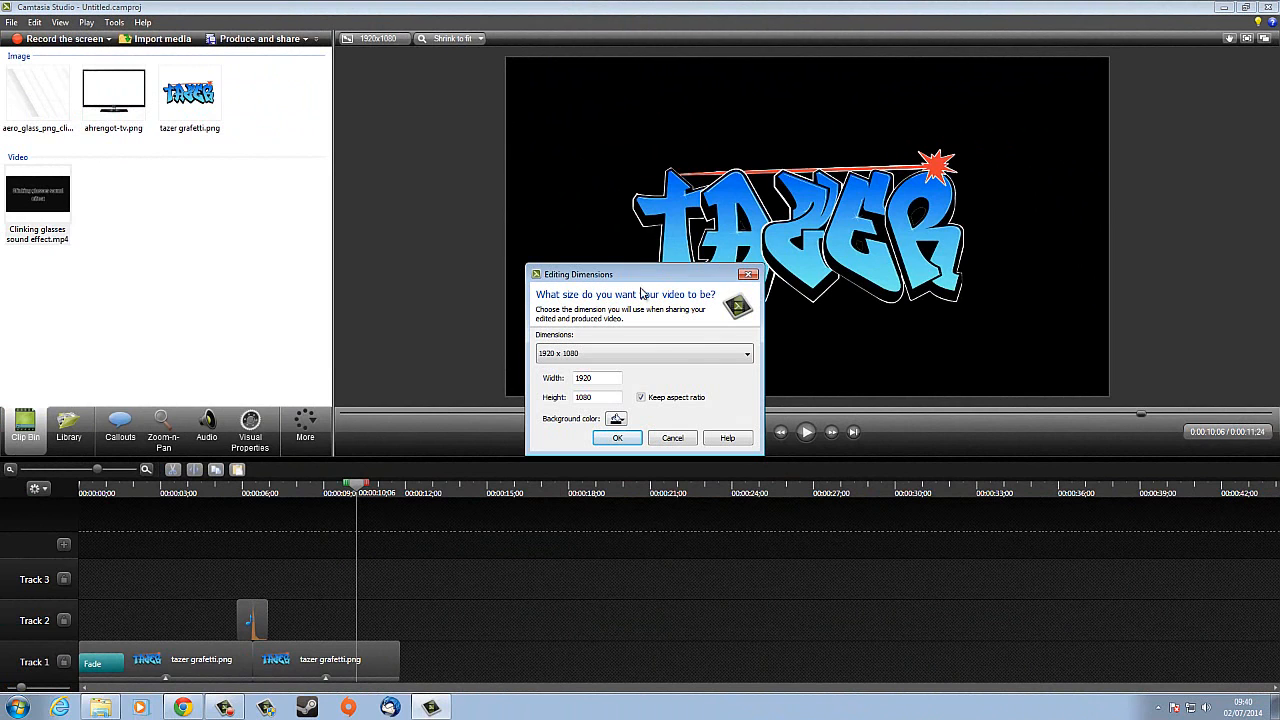
{"action": "left_click", "coordinate": [750, 354]}
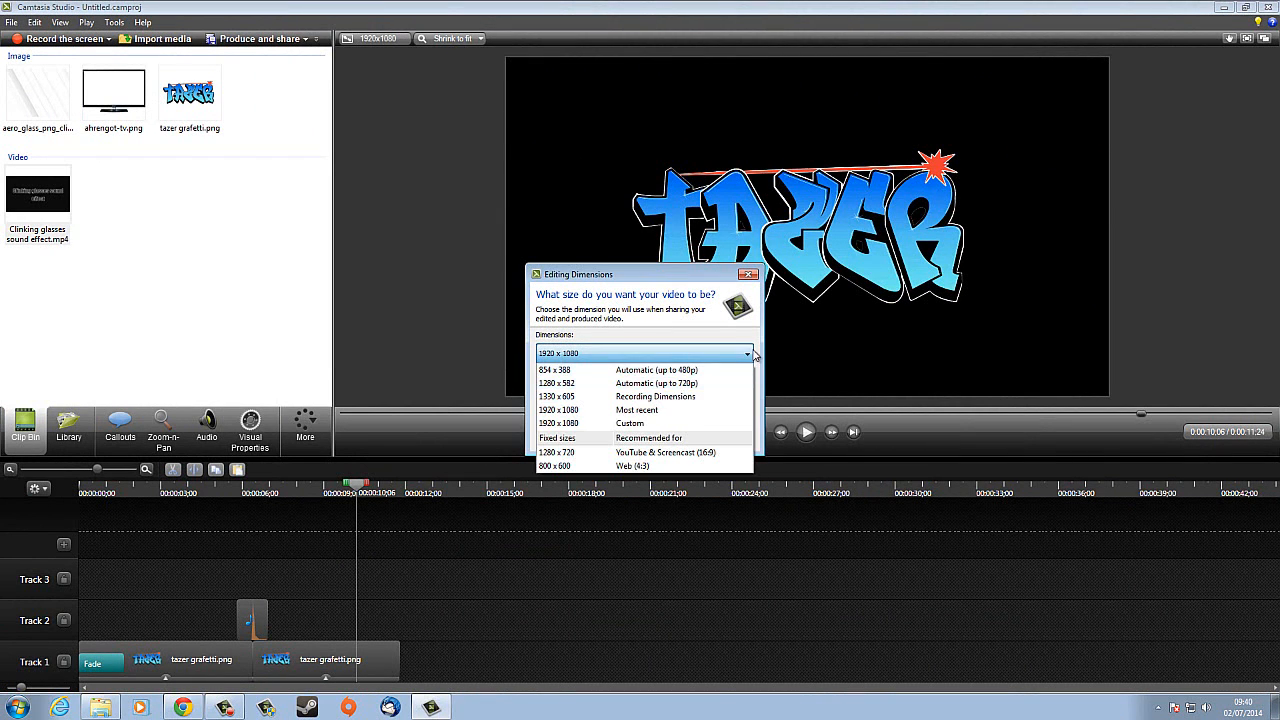
{"action": "left_click", "coordinate": [750, 354]}
{"action": "left_click", "coordinate": [616, 418]}
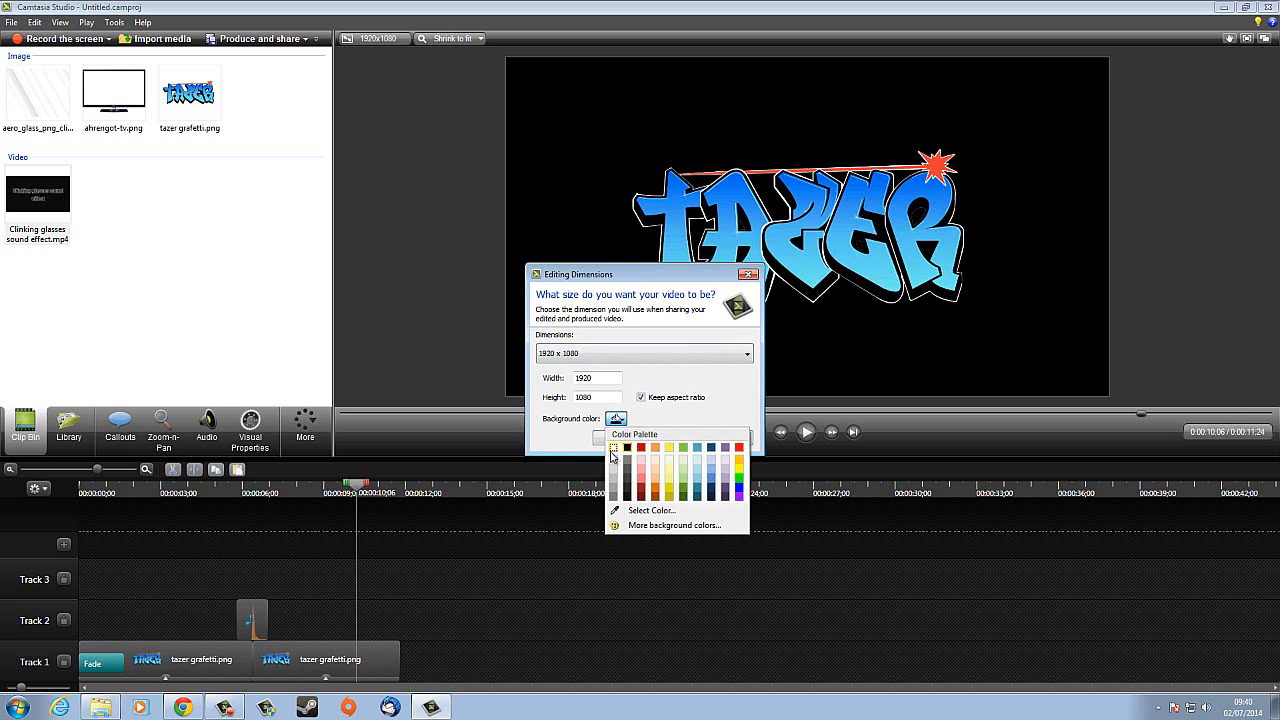
{"action": "left_click", "coordinate": [613, 448]}
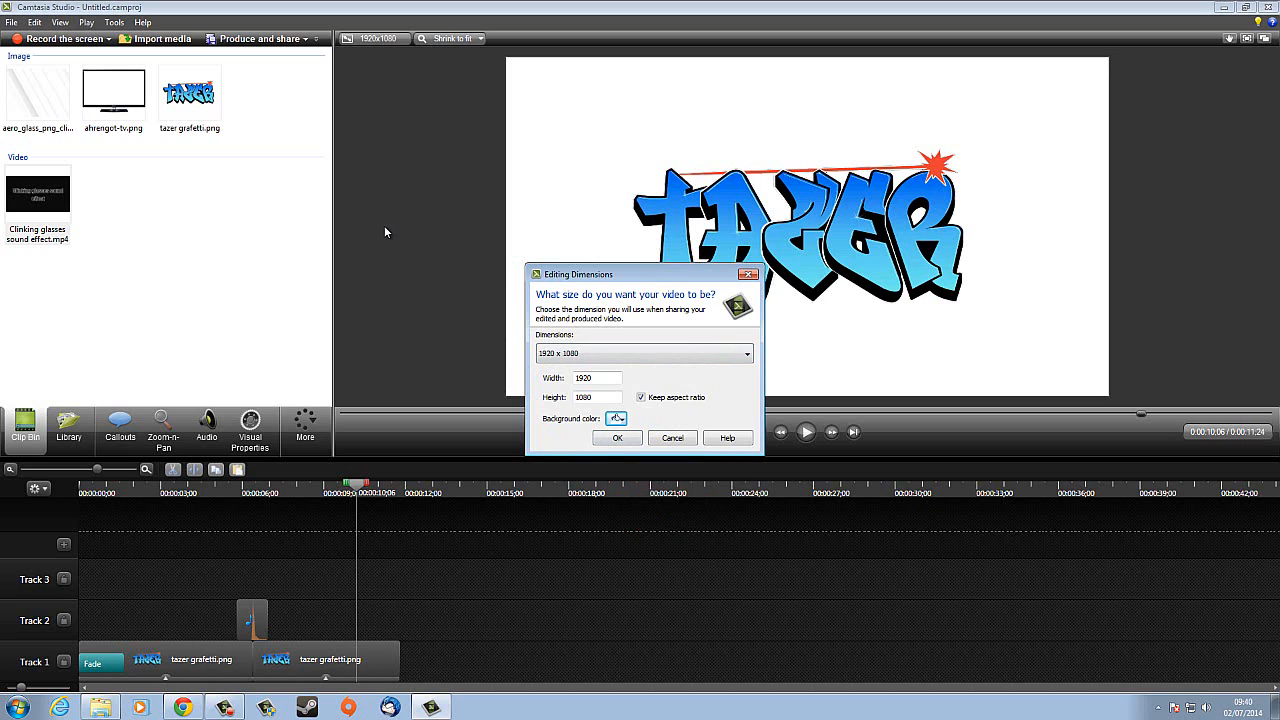
{"action": "left_click", "coordinate": [617, 437]}
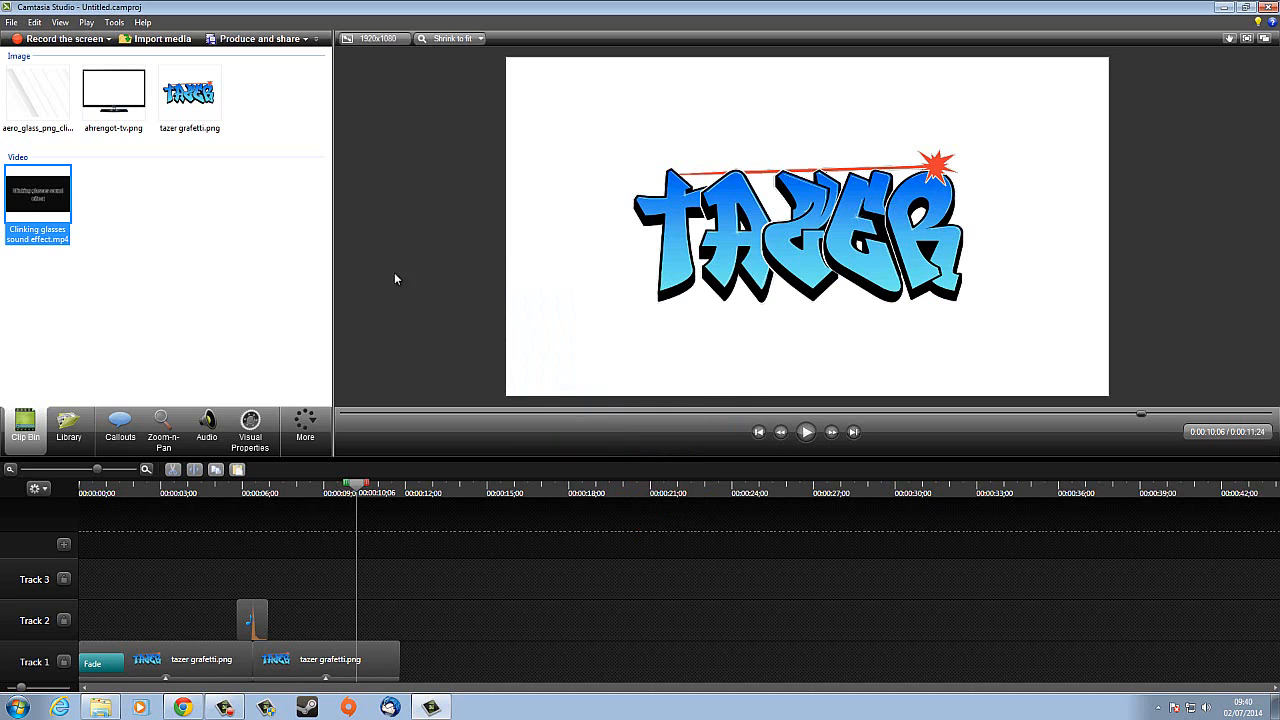
{"action": "left_click_drag", "start_coordinate": [115, 105], "coordinate": [120, 615]}
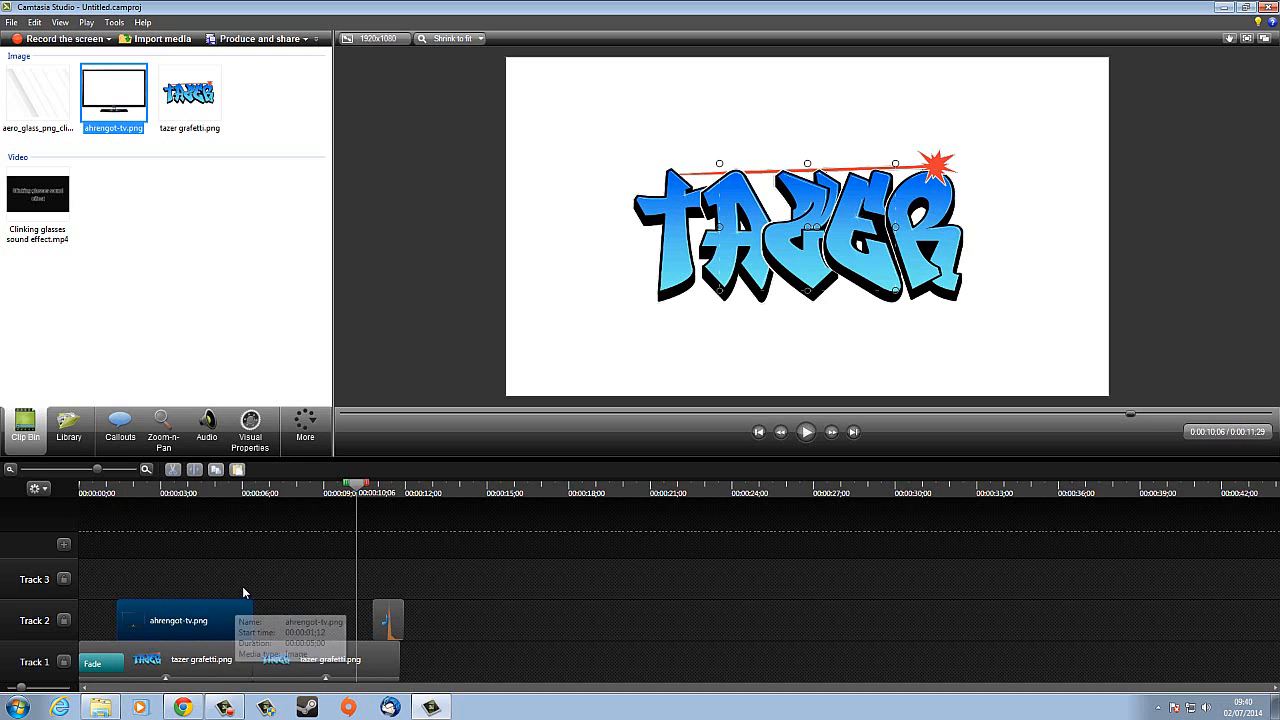
{"action": "left_click_drag", "start_coordinate": [385, 616], "coordinate": [262, 584]}
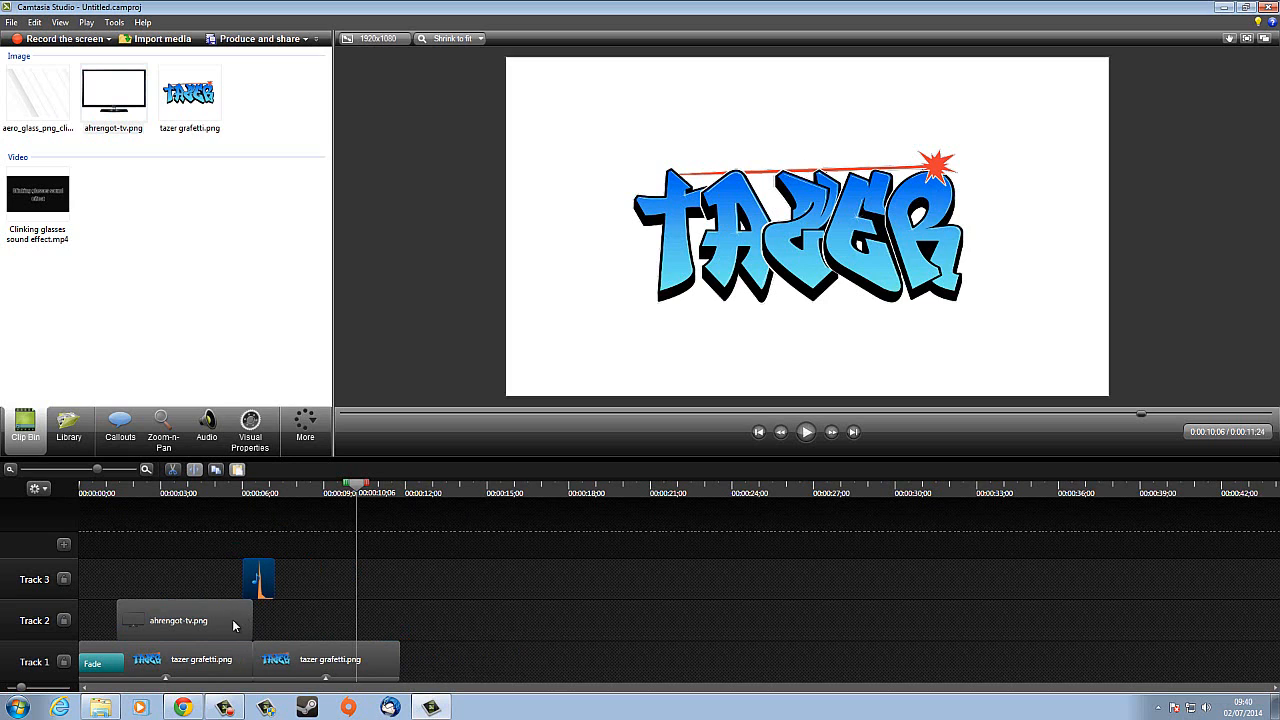
{"action": "left_click_drag", "start_coordinate": [250, 591], "coordinate": [371, 626]}
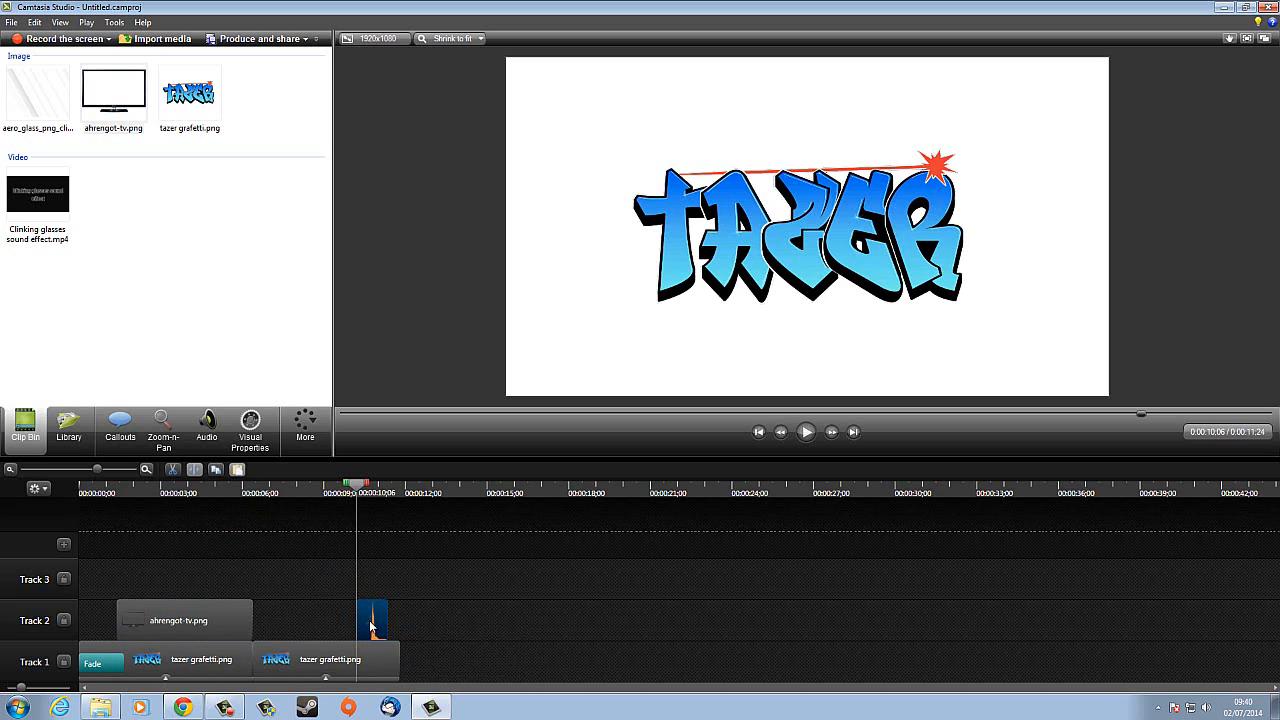
{"action": "key", "text": "ctrl+z"}
{"action": "key", "text": "ctrl+z"}
{"action": "key", "text": "ctrl+z"}
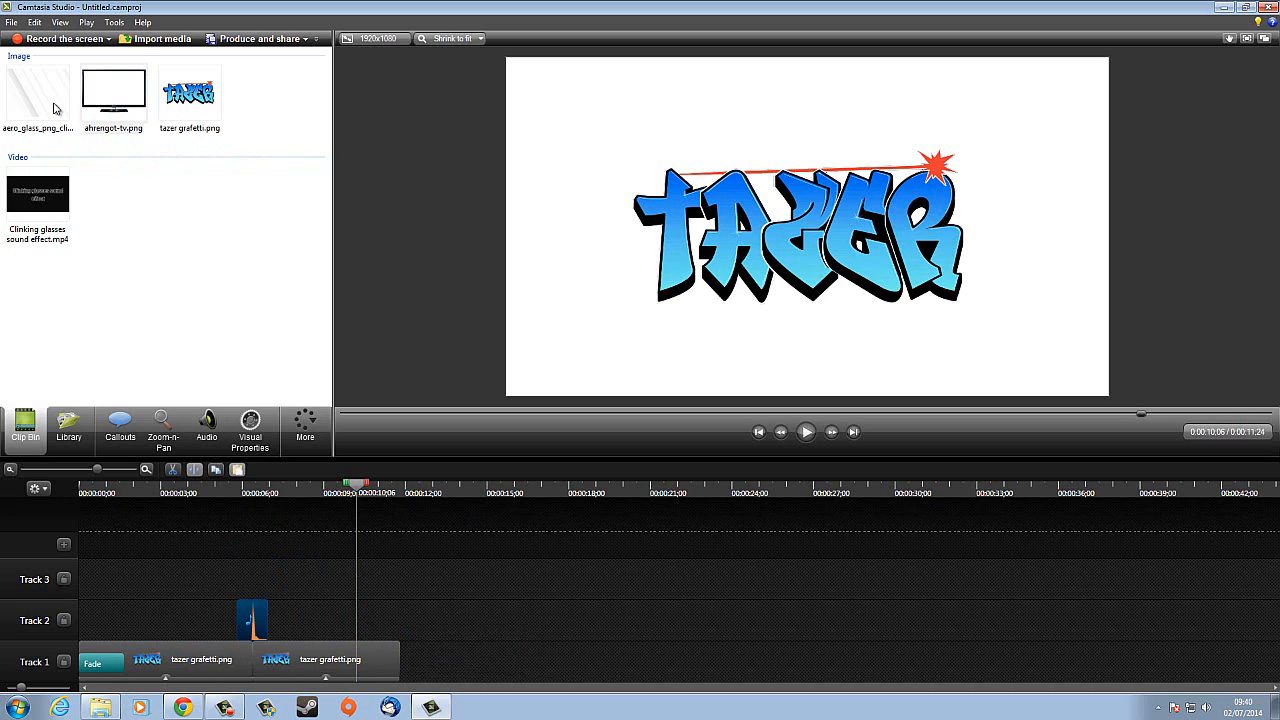
Add ahrengot-tv.png to Track 3 for the full 0:00:11;24 duration, and enlarge and position it to frame the Tazer logo.
{"action": "left_click_drag", "start_coordinate": [131, 100], "coordinate": [400, 584]}
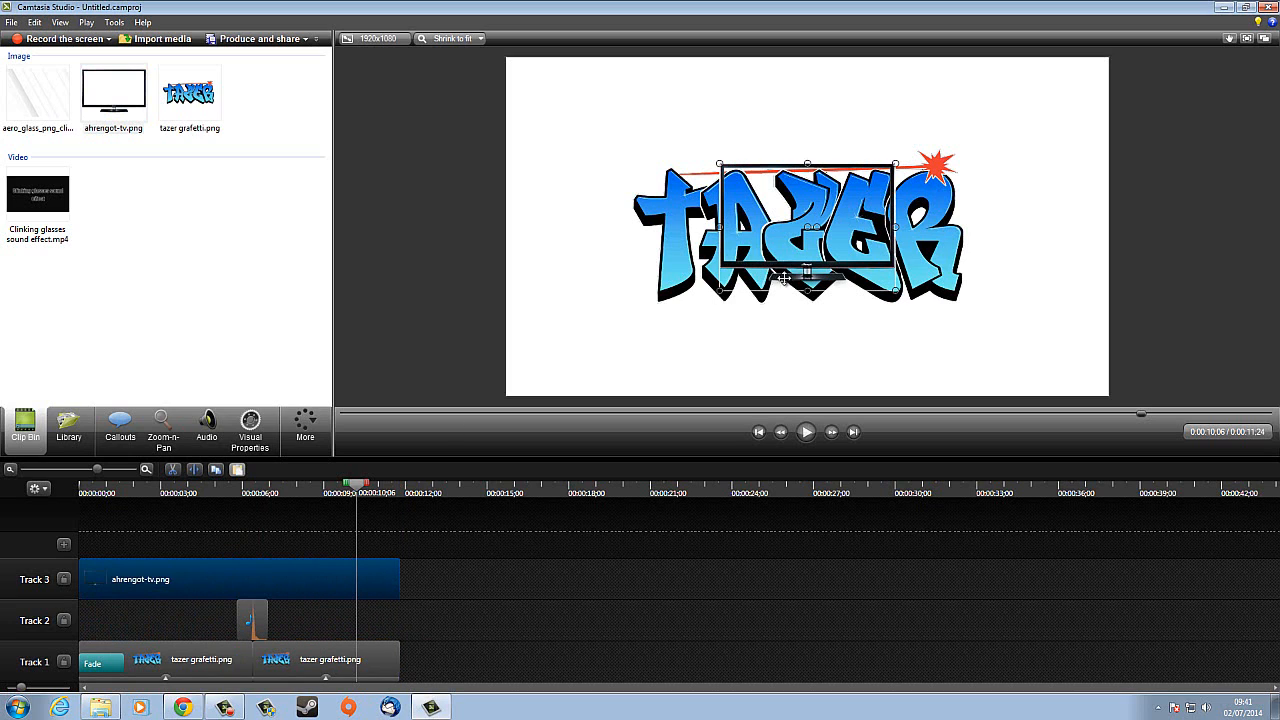
{"action": "left_click_drag", "start_coordinate": [720, 290], "coordinate": [556, 398]}
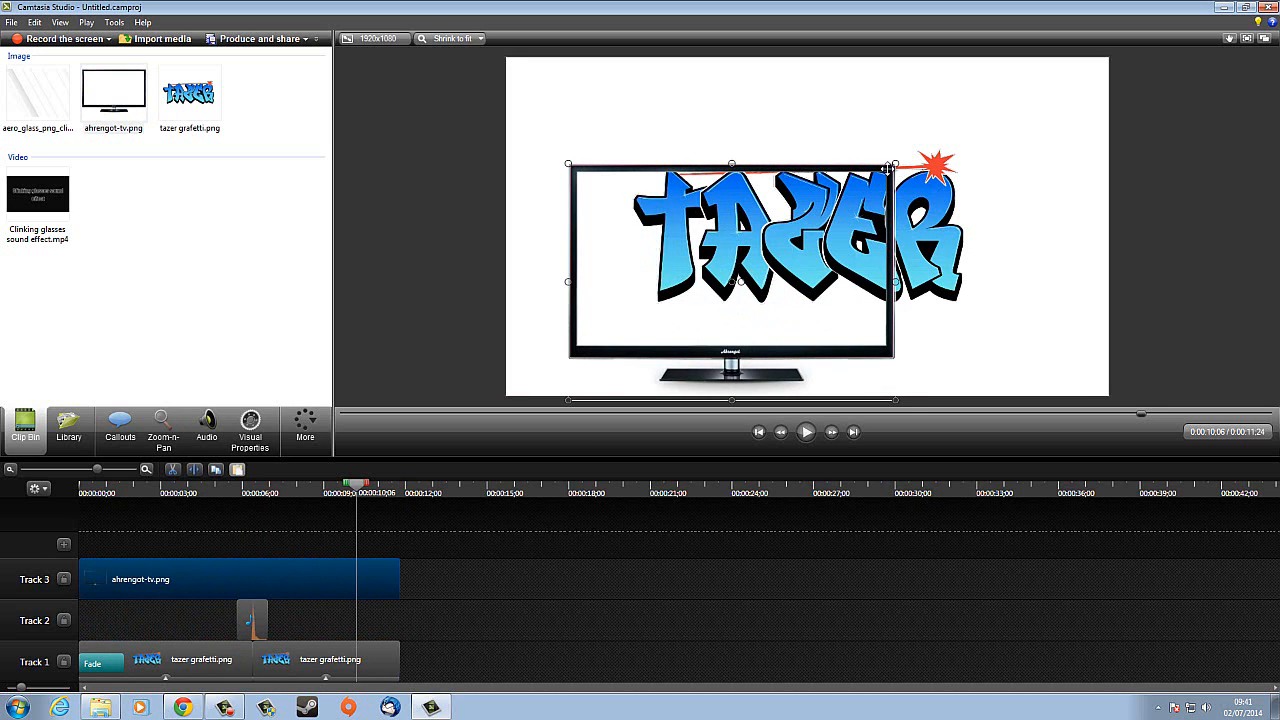
{"action": "left_click_drag", "start_coordinate": [894, 163], "coordinate": [1047, 93]}
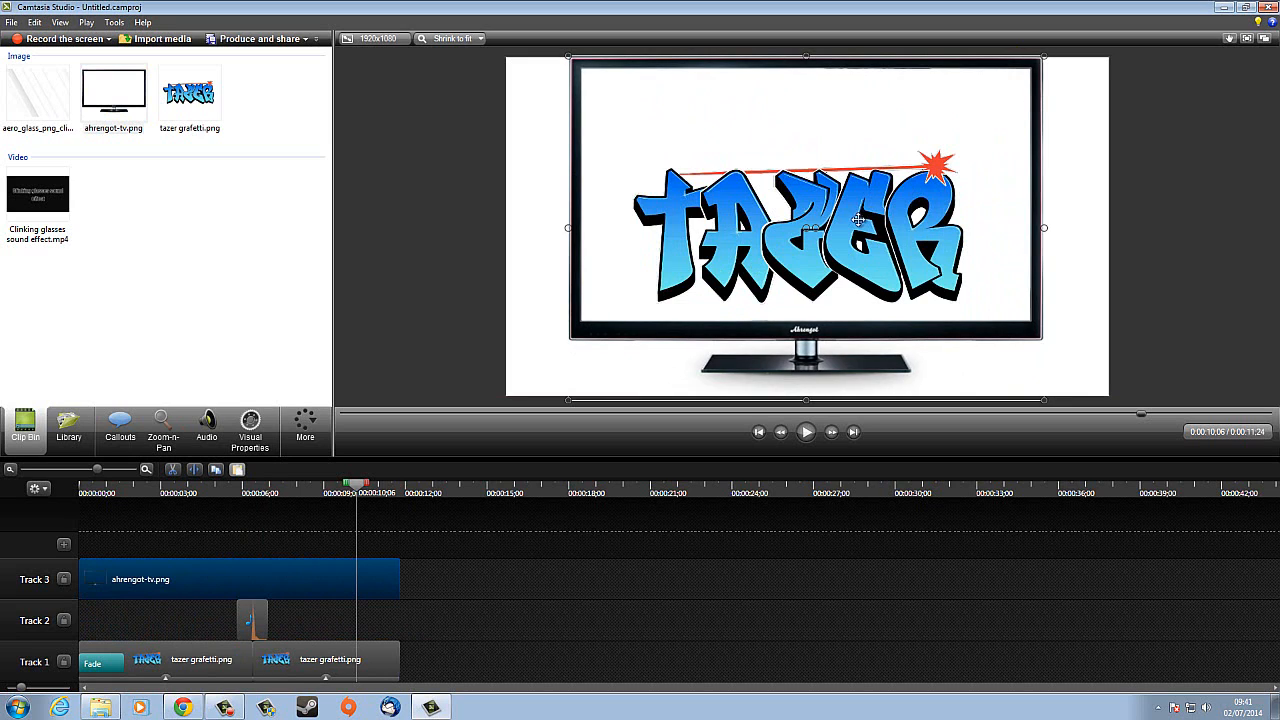
{"action": "left_click_drag", "start_coordinate": [836, 216], "coordinate": [836, 235]}
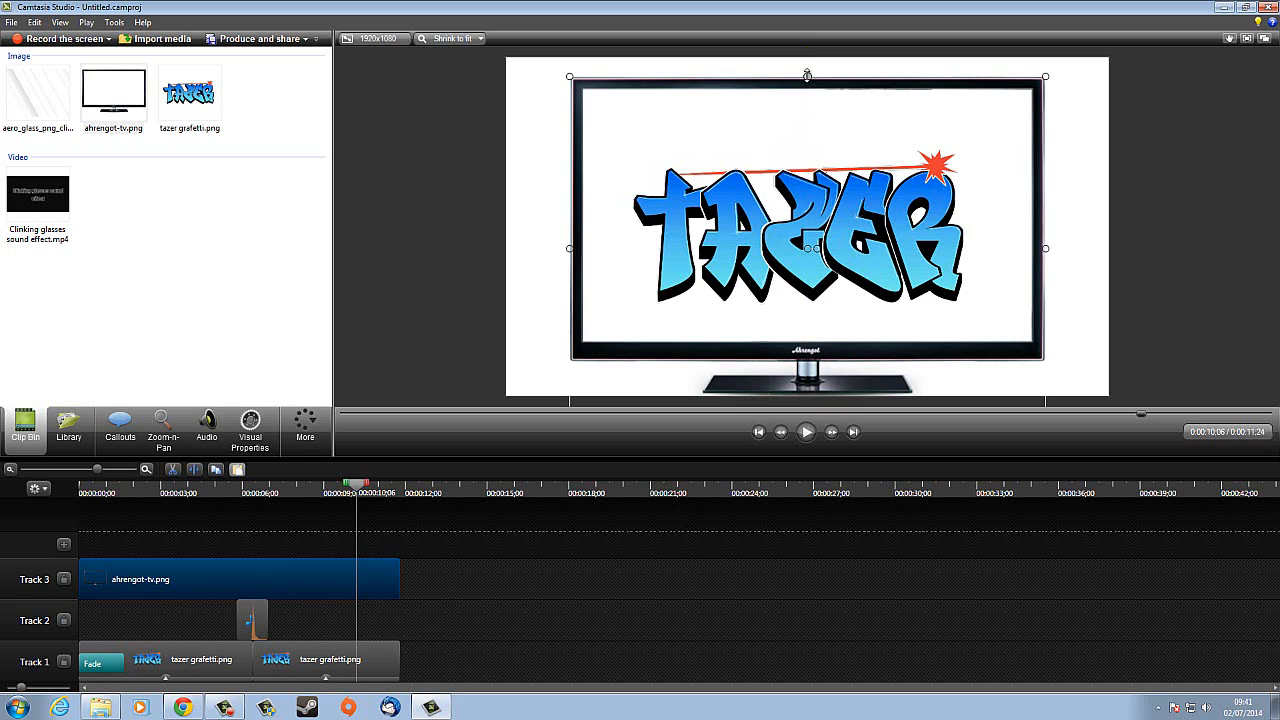
{"action": "left_click_drag", "start_coordinate": [807, 76], "coordinate": [806, 102]}
{"action": "left_click", "coordinate": [1206, 226]}
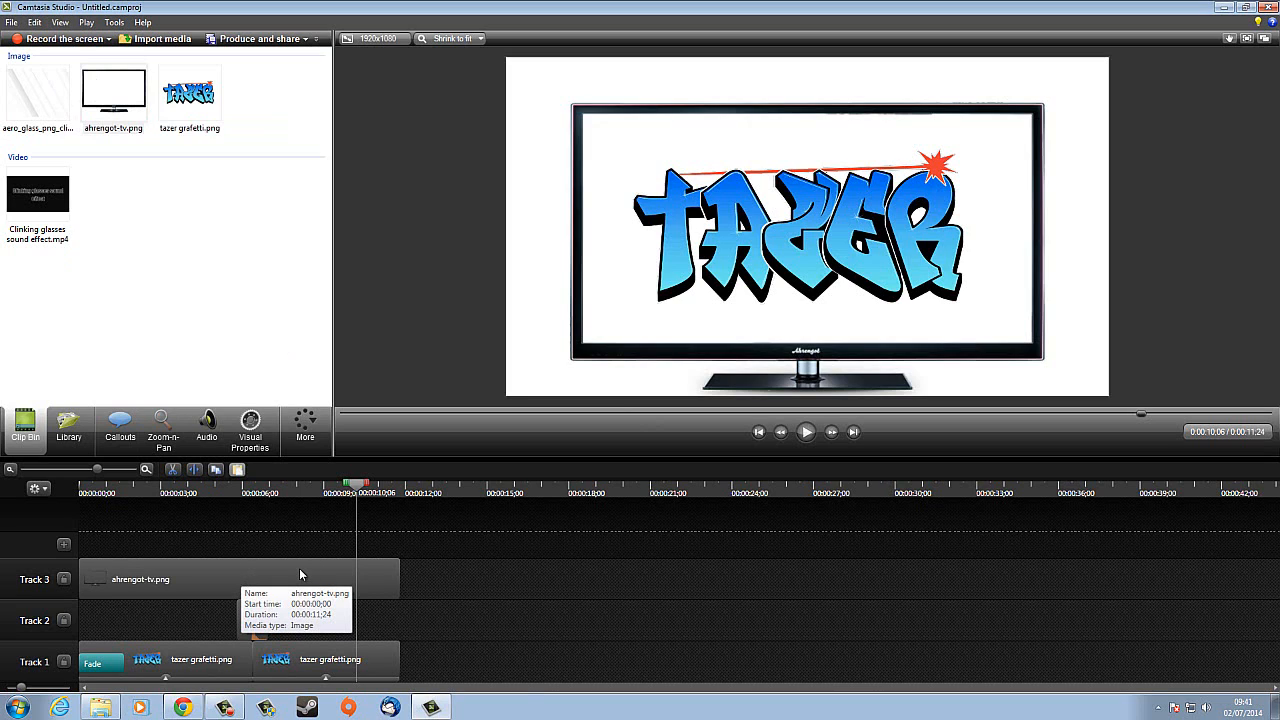
Move ahrengot-tv.png to Track 4, and add the aero_glass image to Track 3 across the full length of the logo clips.
{"action": "left_click_drag", "start_coordinate": [299, 575], "coordinate": [278, 555]}
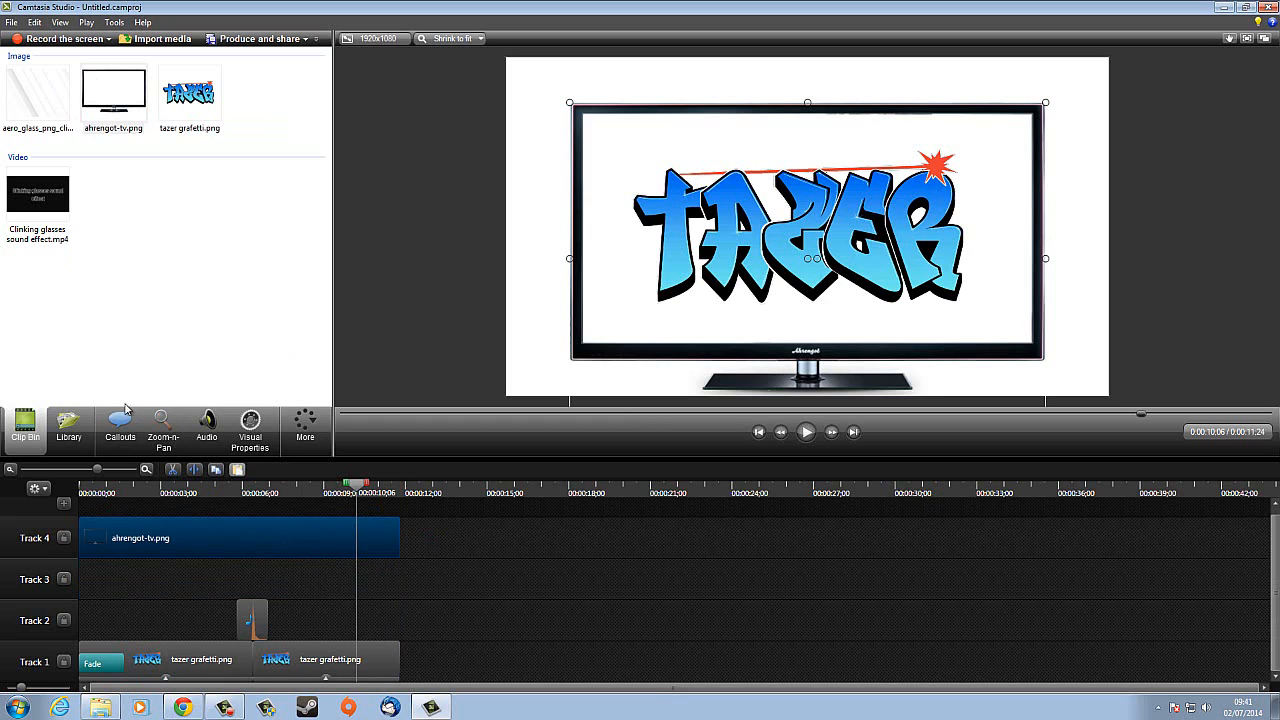
{"action": "left_click_drag", "start_coordinate": [28, 113], "coordinate": [57, 171]}
{"action": "mouse_move", "coordinate": [86, 580]}
{"action": "left_mouse_down"}
{"action": "mouse_move", "coordinate": [114, 580]}
{"action": "mouse_move", "coordinate": [97, 580]}
{"action": "left_mouse_up"}
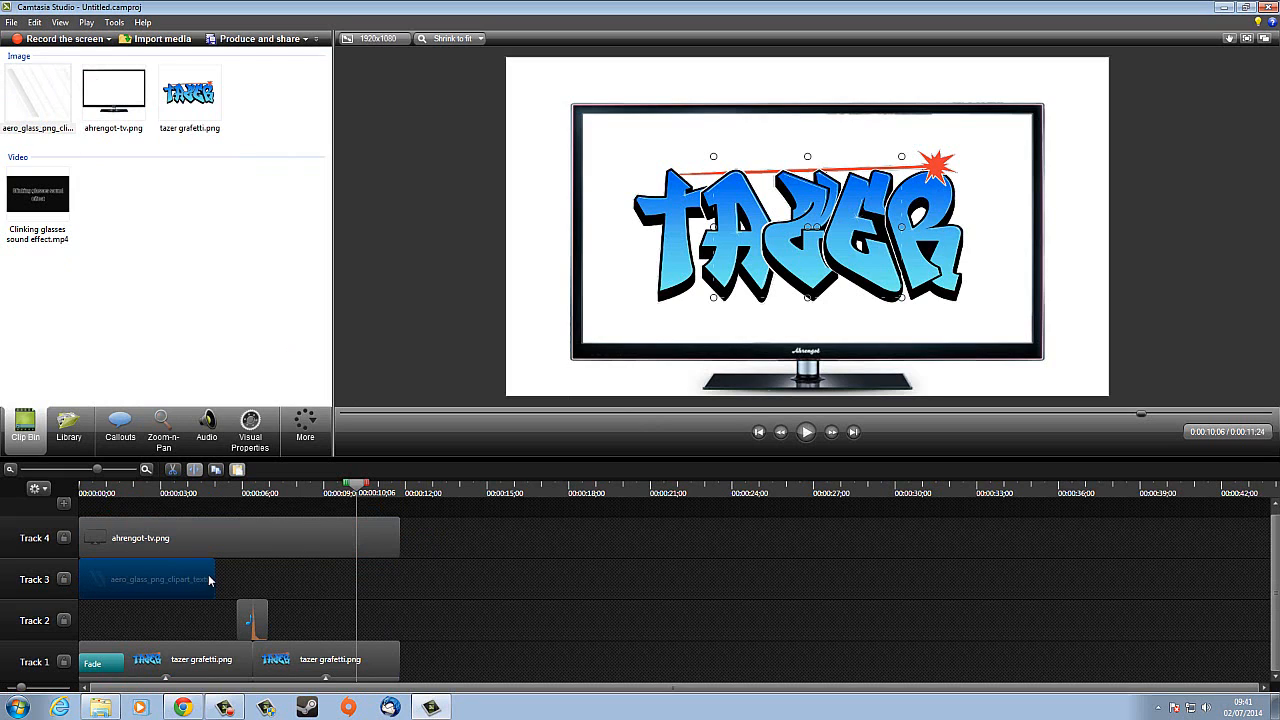
{"action": "left_click_drag", "start_coordinate": [213, 573], "coordinate": [400, 575]}
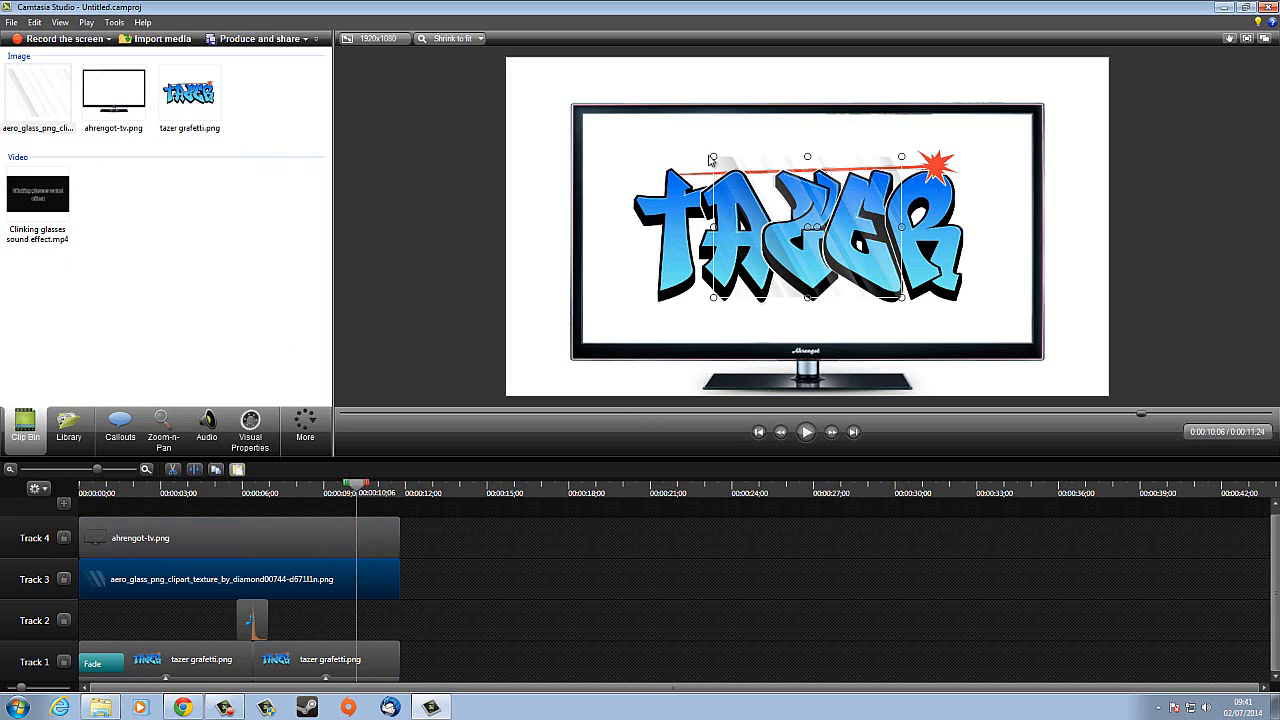
Stretch the aero_glass image on all sides to fill the TV's screen area.
{"action": "left_click_drag", "start_coordinate": [715, 155], "coordinate": [655, 141]}
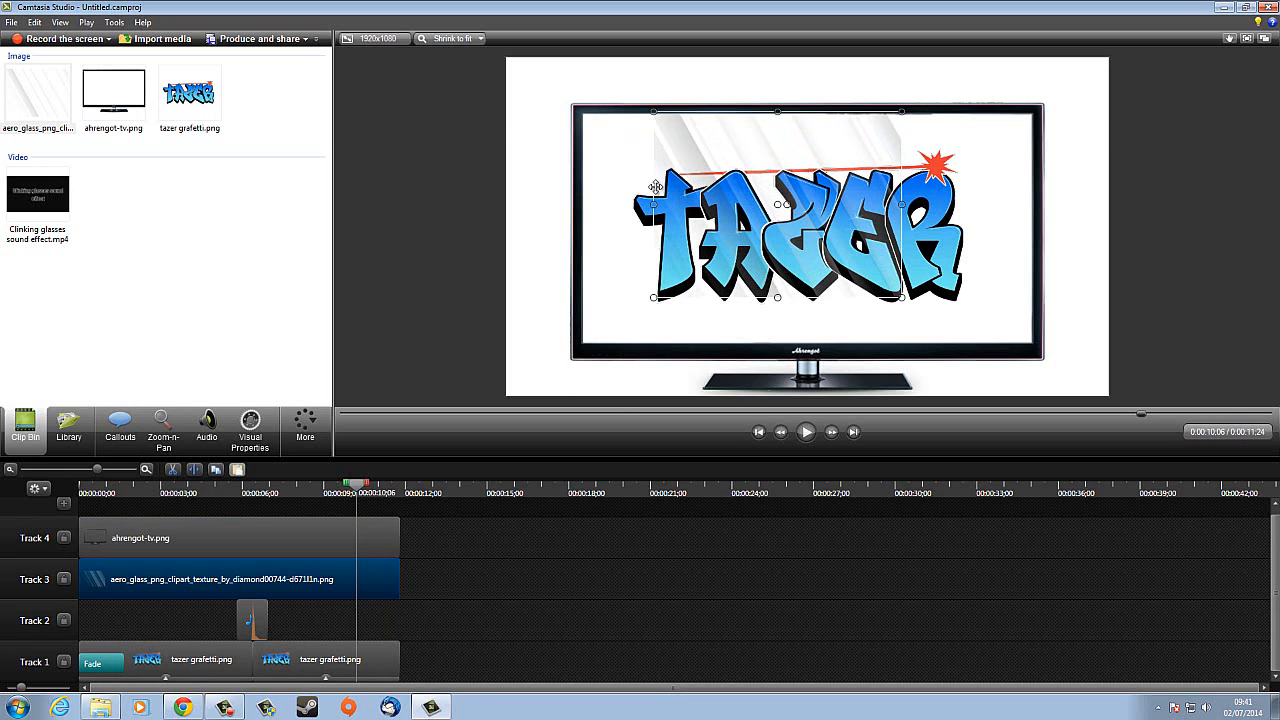
{"action": "left_click_drag", "start_coordinate": [652, 204], "coordinate": [579, 204]}
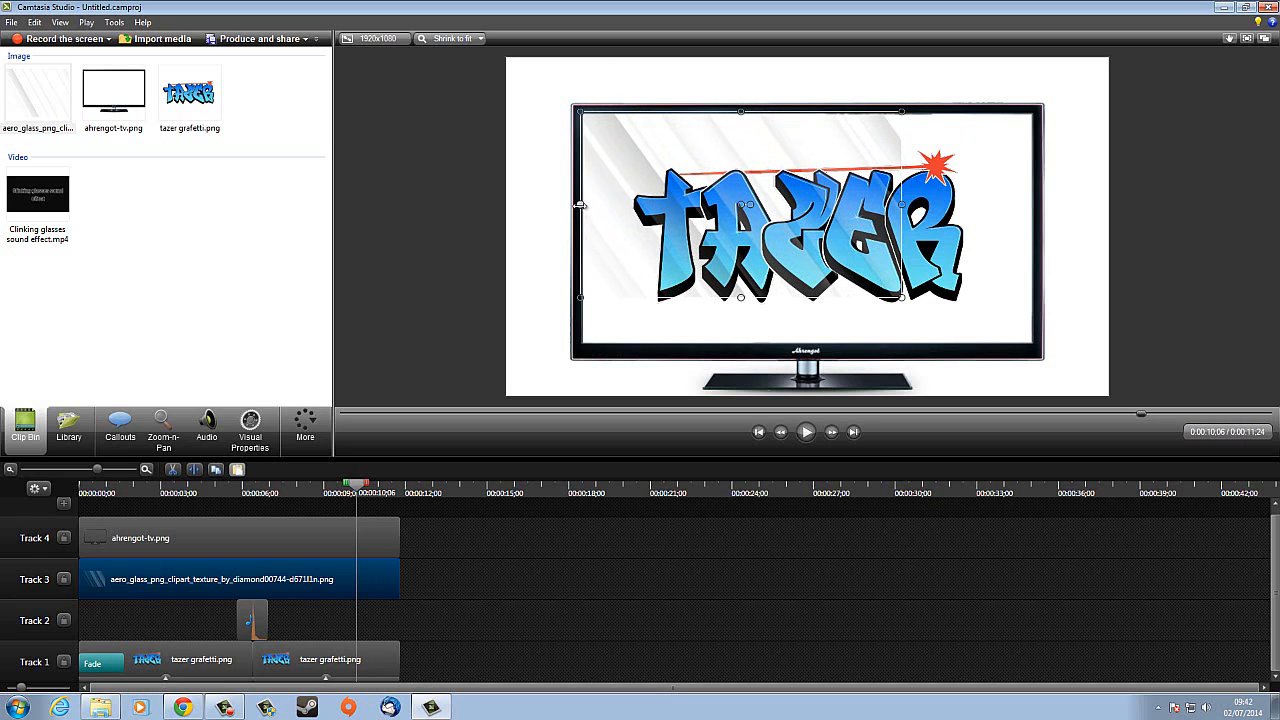
{"action": "left_click_drag", "start_coordinate": [902, 204], "coordinate": [1037, 204]}
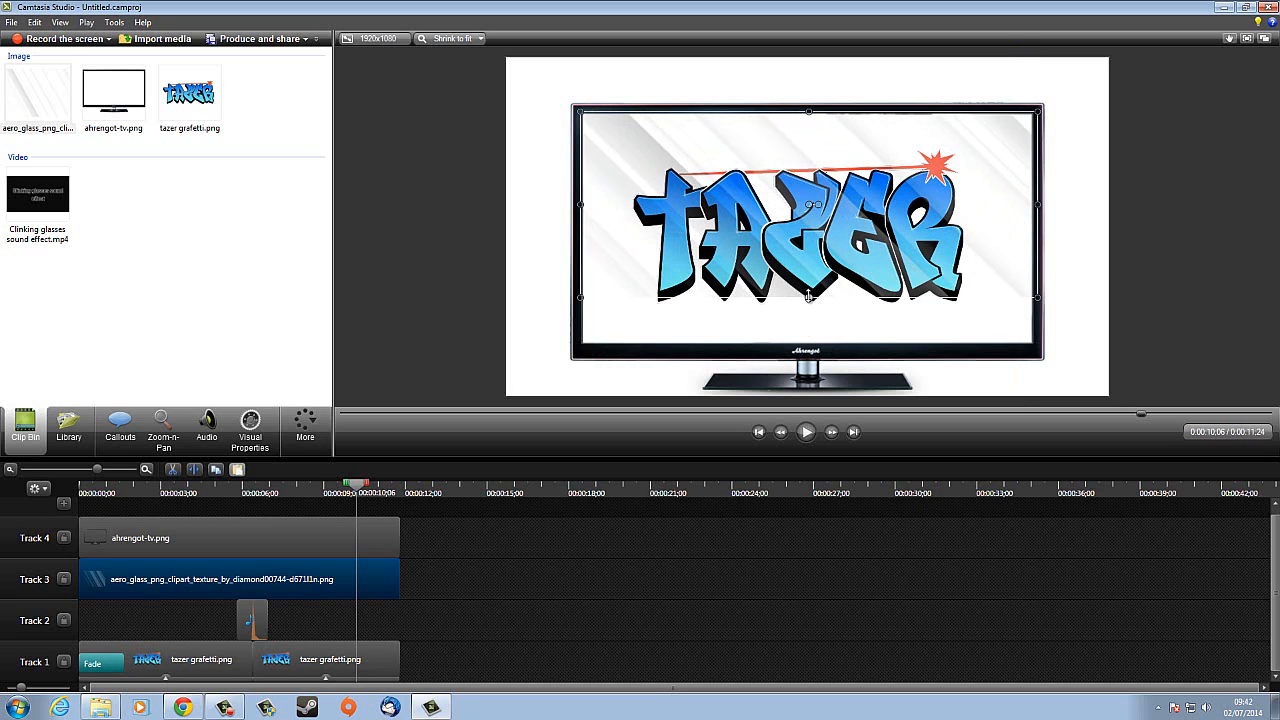
{"action": "left_click_drag", "start_coordinate": [810, 297], "coordinate": [808, 345]}
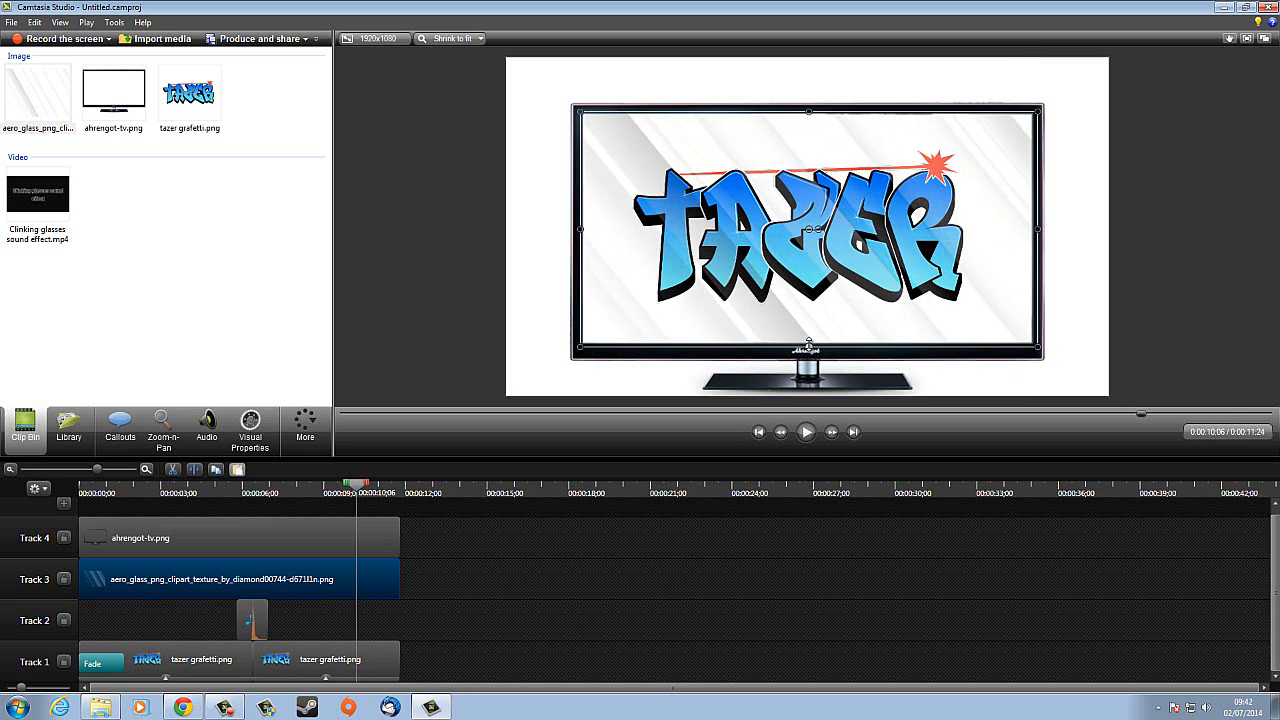
{"action": "left_click", "coordinate": [1183, 291]}
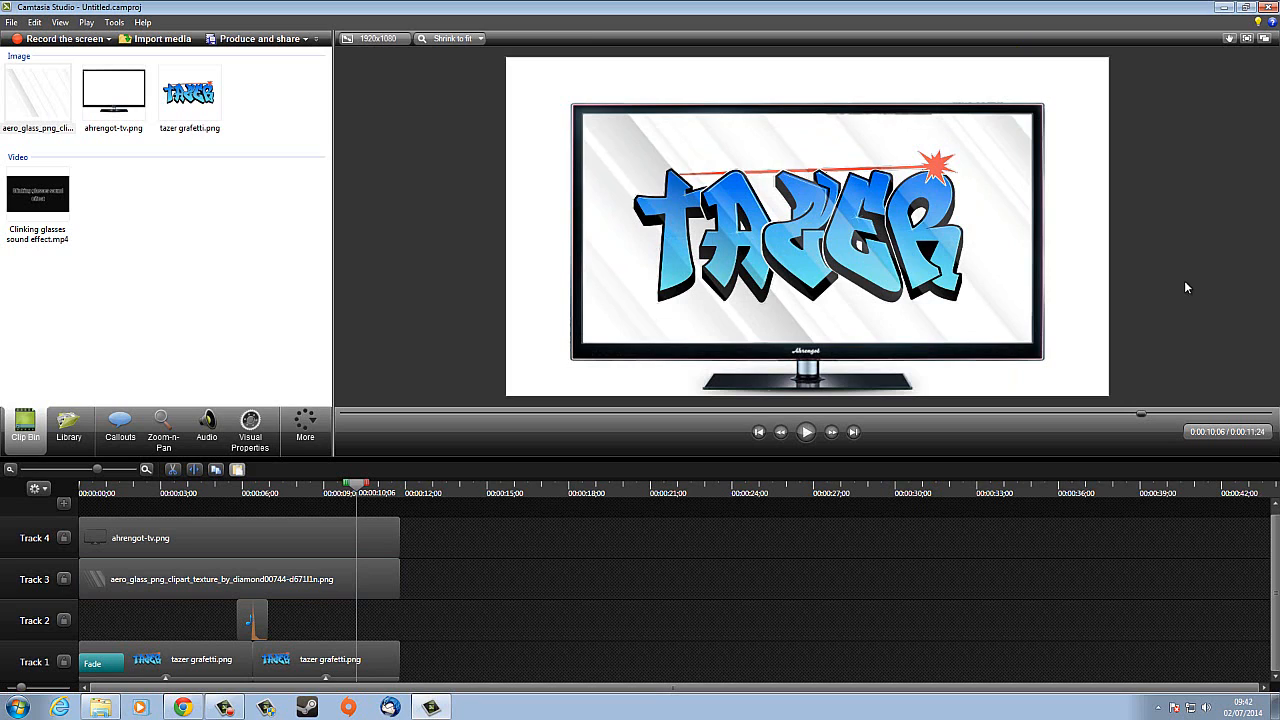
Play the intro from 0:00:00;12 to check the logo inside the TV, and stop playback.
{"action": "left_click", "coordinate": [90, 495]}
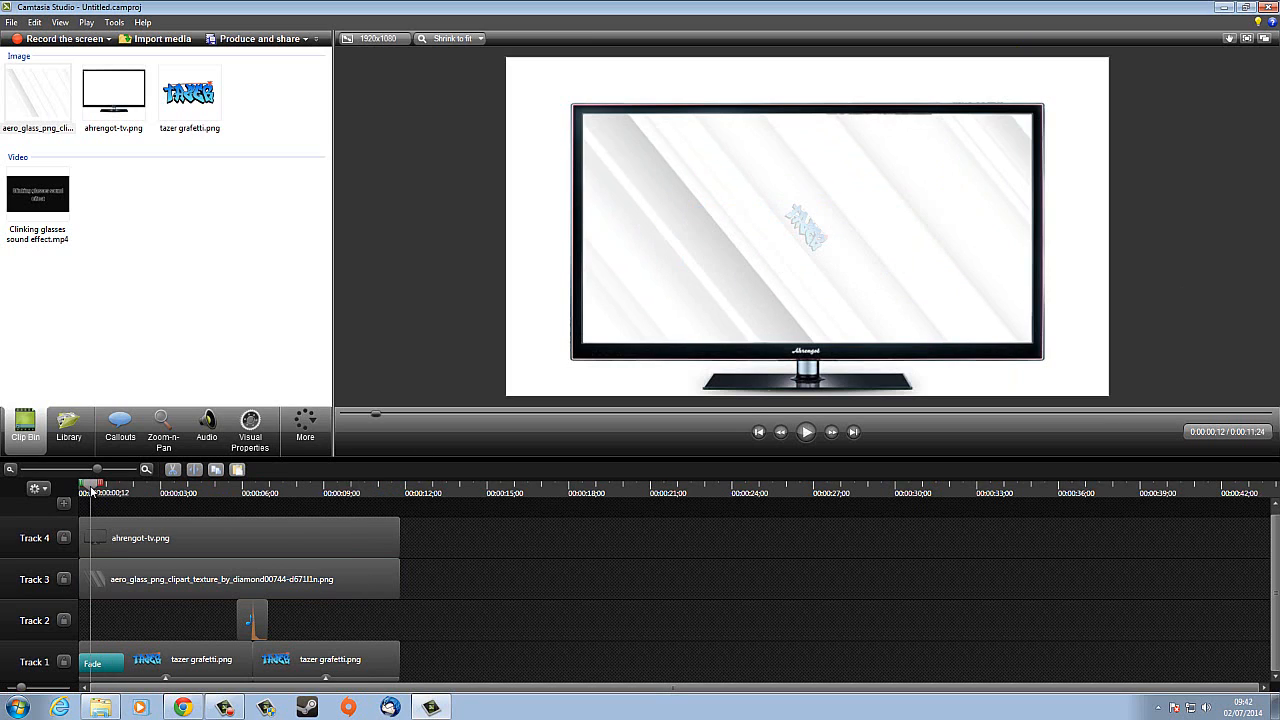
{"action": "left_click", "coordinate": [807, 433]}
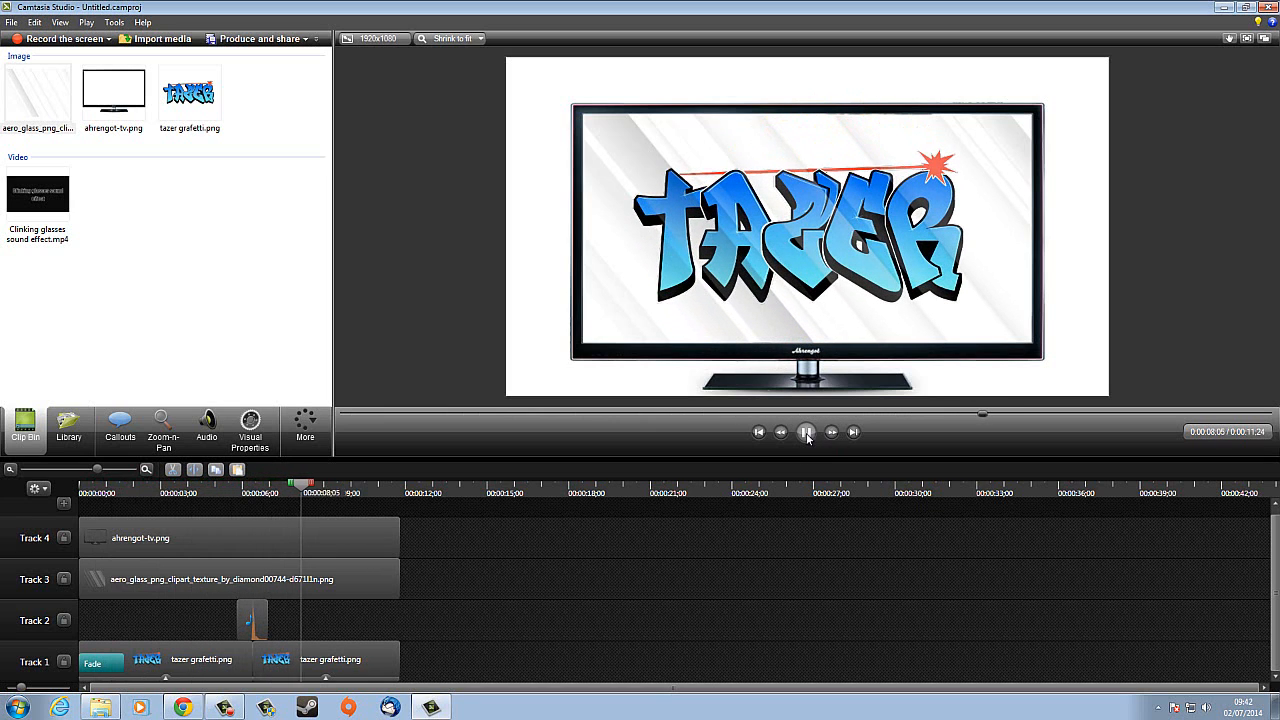
{"action": "left_click", "coordinate": [807, 433]}
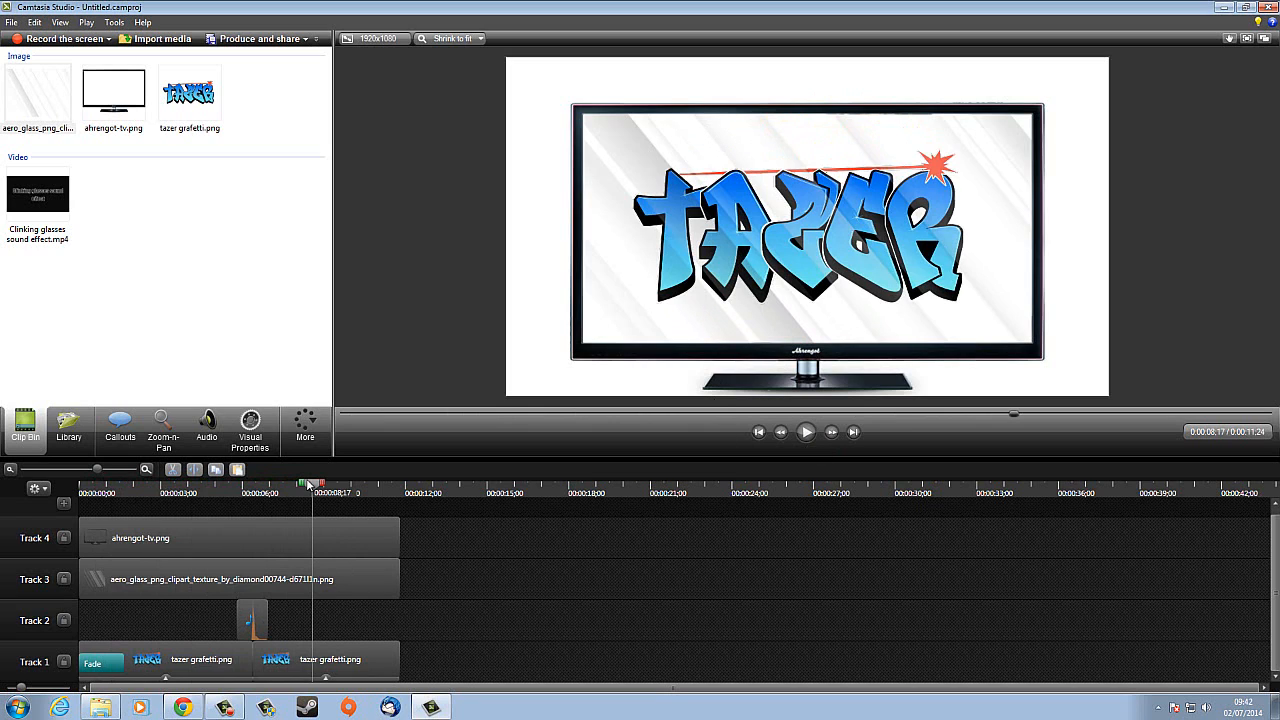
At 0:00:05;24, stretch ahrengot-tv.png upward so its frame clears the rotating Tazer logo.
{"action": "left_click_drag", "start_coordinate": [309, 488], "coordinate": [240, 490]}
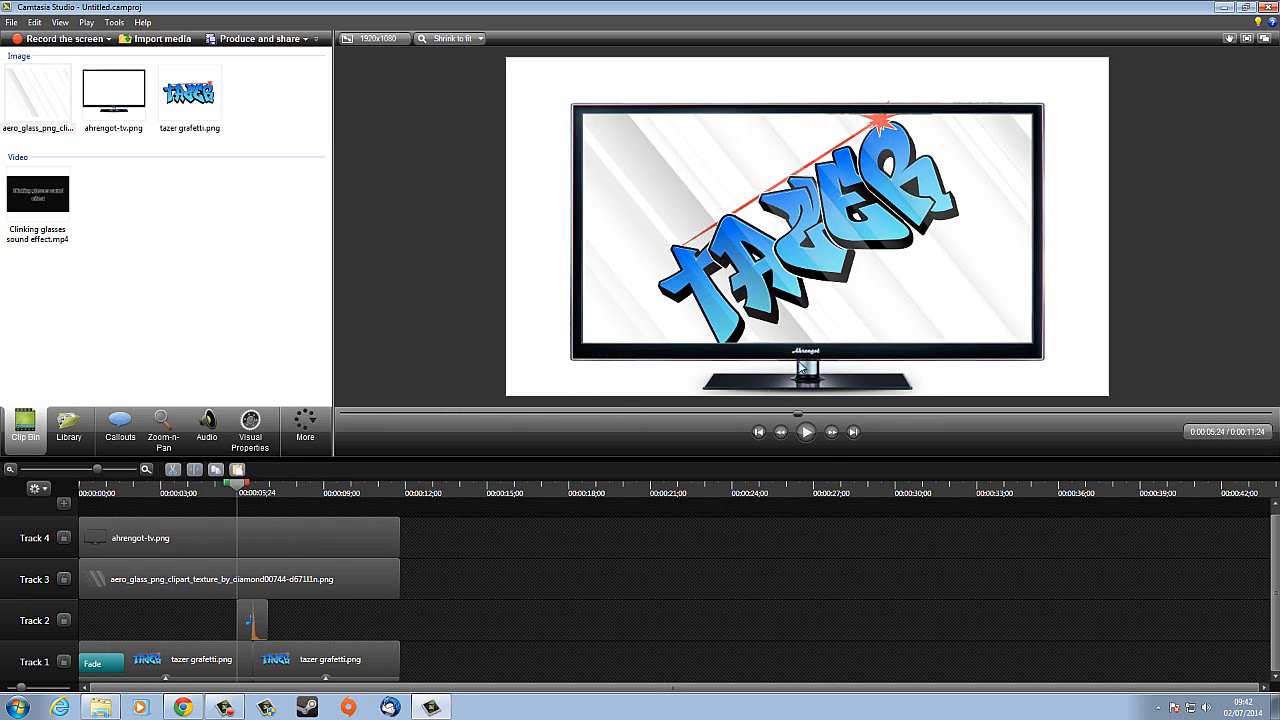
{"action": "left_click", "coordinate": [823, 110]}
{"action": "left_click_drag", "start_coordinate": [808, 103], "coordinate": [807, 83]}
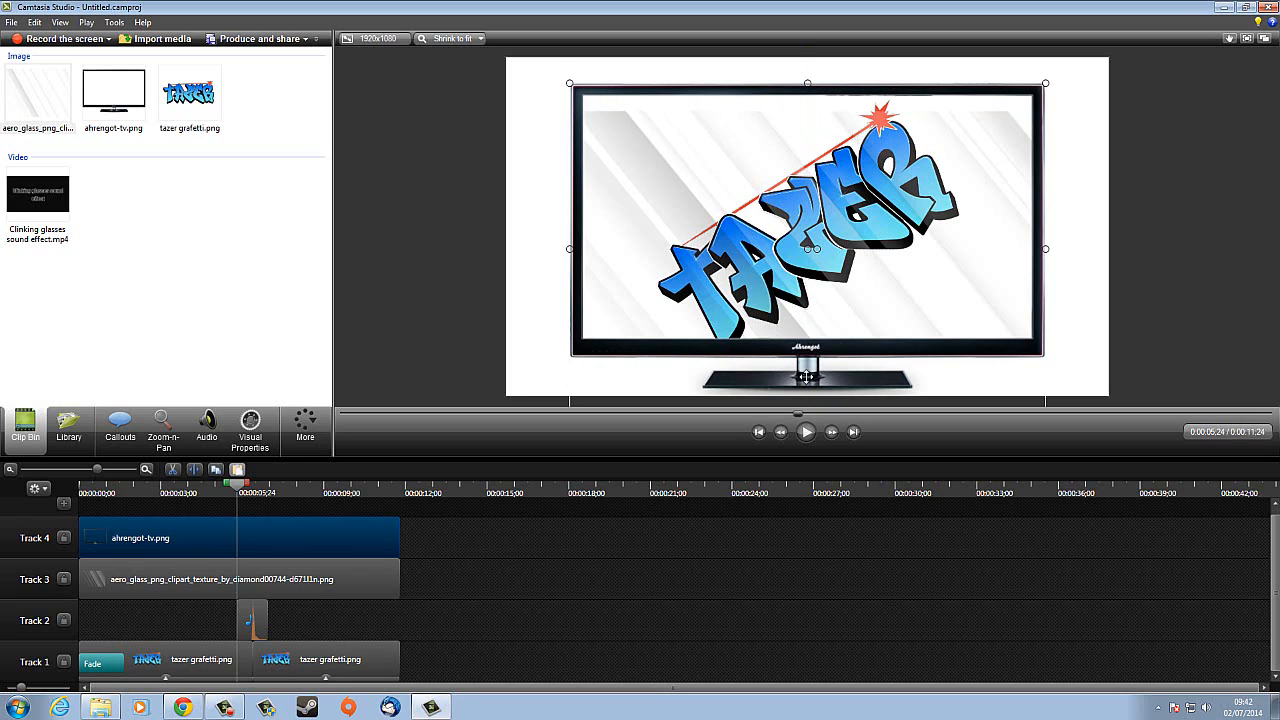
Stretch ahrengot-tv.png downward until its base extends below the canvas, and play the intro briefly to check the frame around the logo.
{"action": "scroll", "coordinate": [1208, 250], "scroll_direction": "down", "scroll_amount": 2}
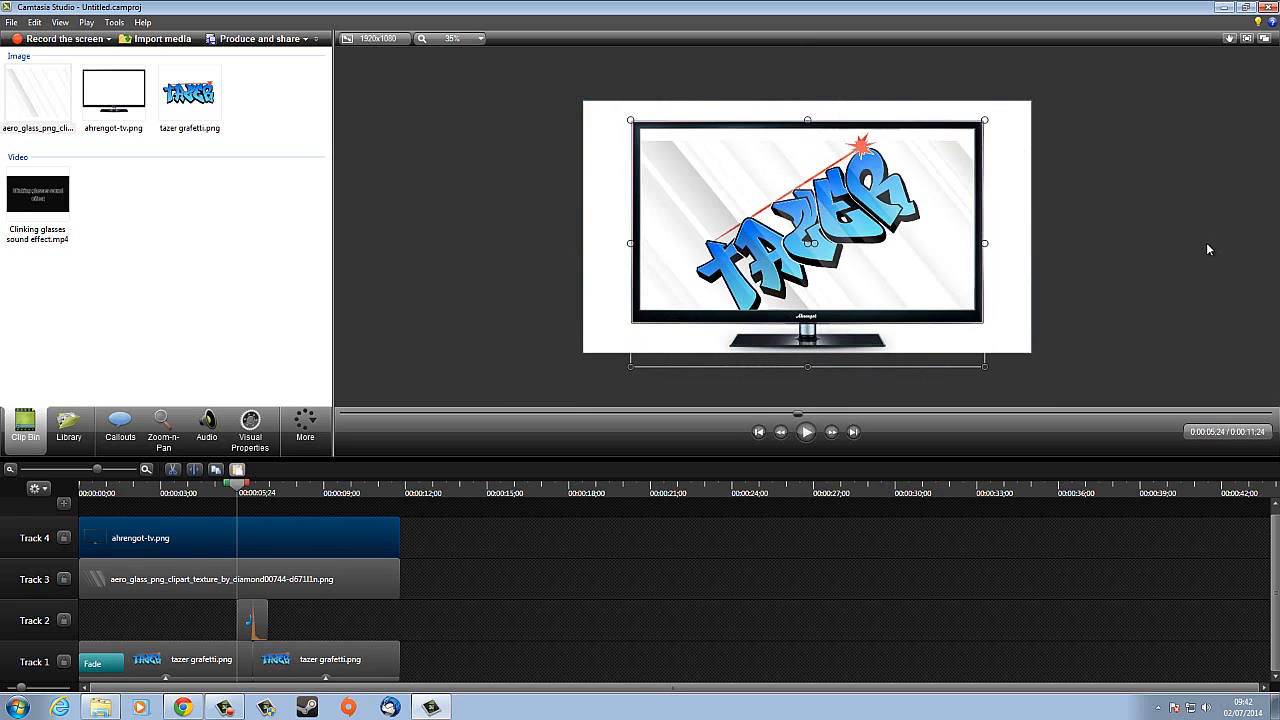
{"action": "left_click_drag", "start_coordinate": [807, 366], "coordinate": [807, 389]}
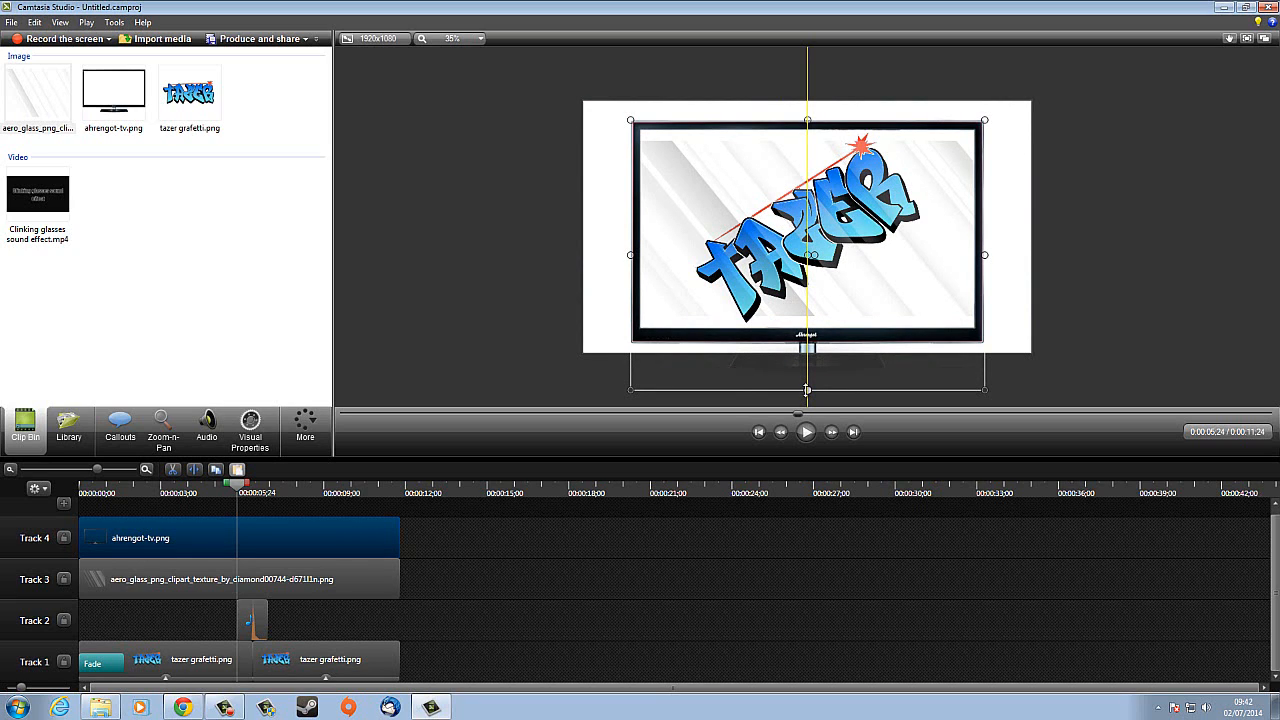
{"action": "left_click_drag", "start_coordinate": [807, 389], "coordinate": [807, 389]}
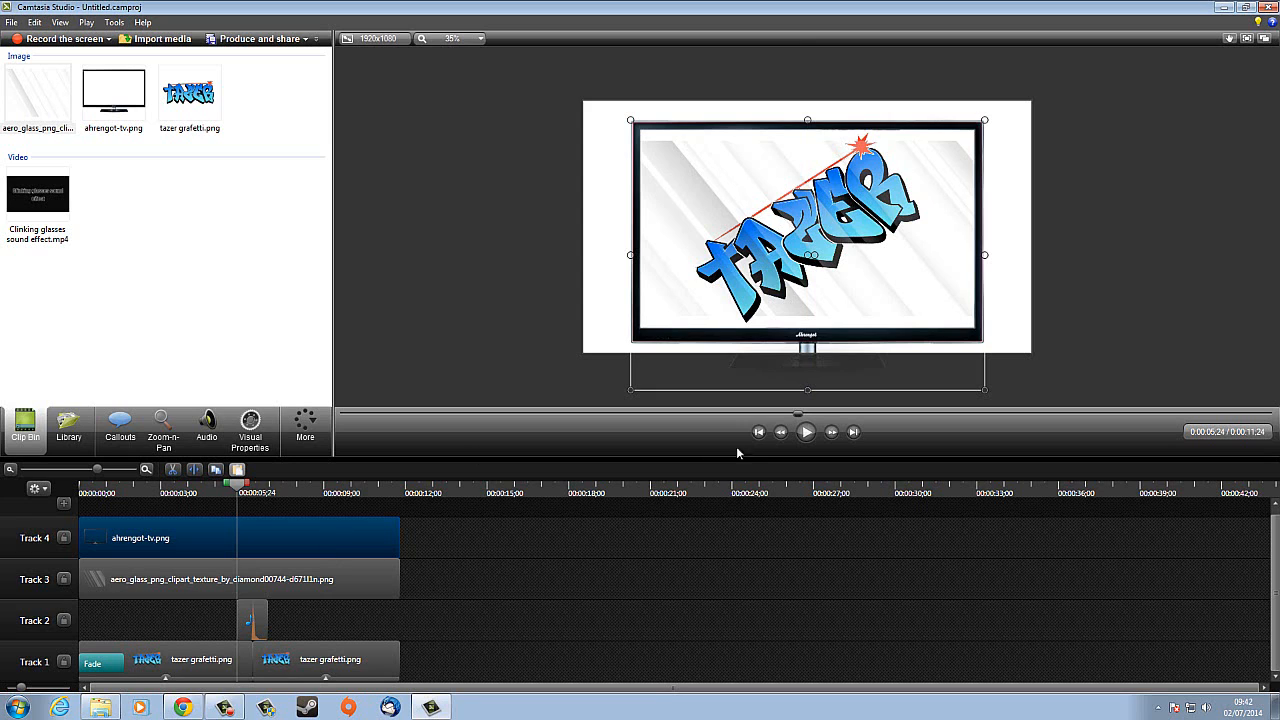
{"action": "left_click", "coordinate": [804, 433]}
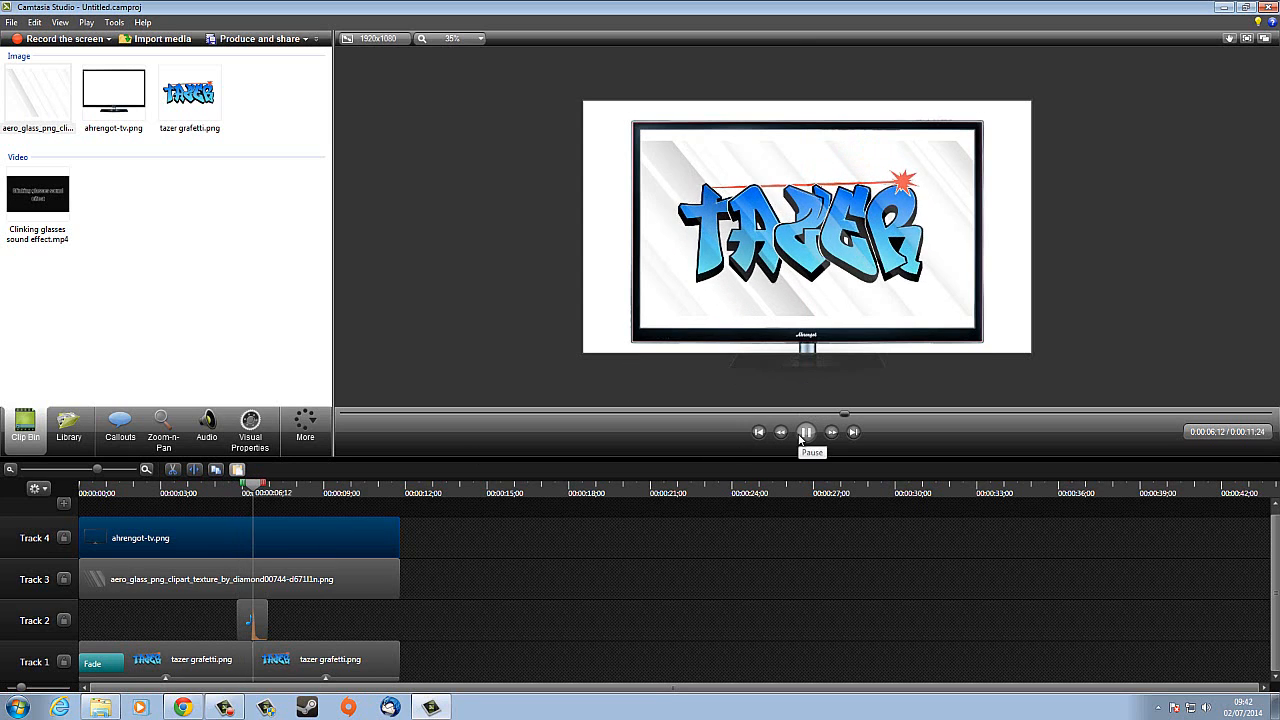
{"action": "left_click", "coordinate": [805, 433]}
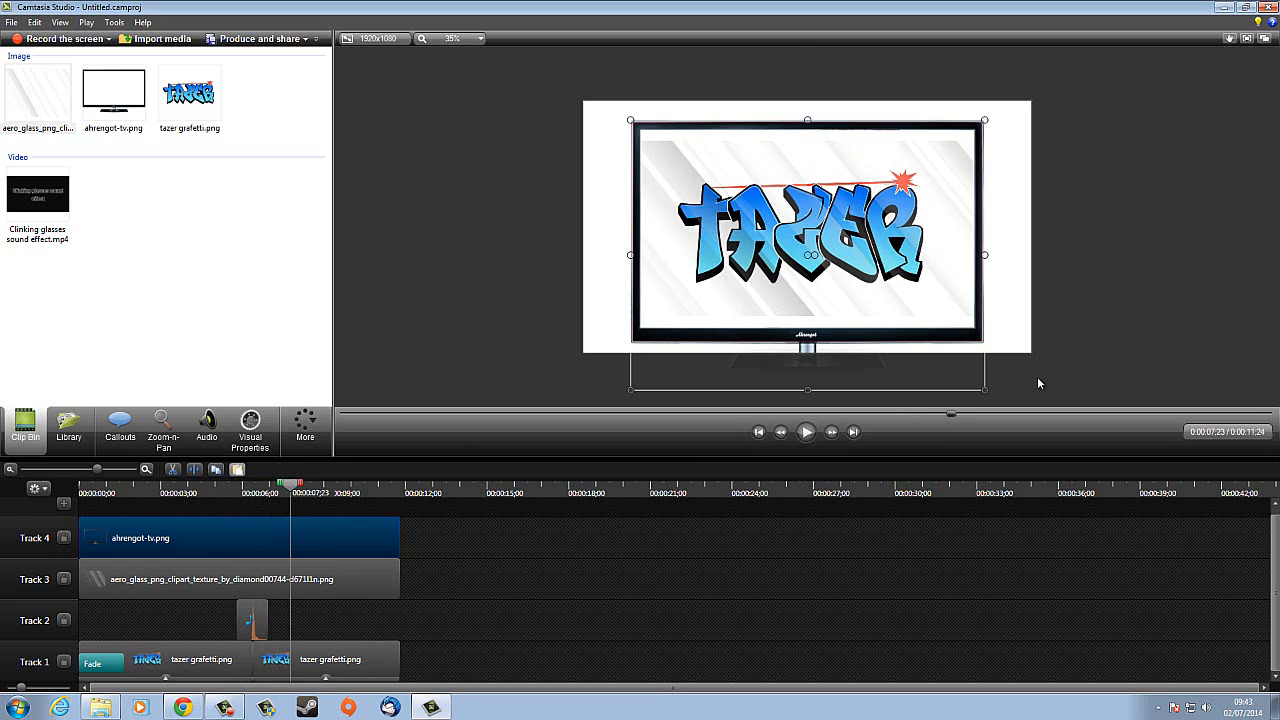
Stretch the aero_glass image on Track 3 upward and downward so it fills the enlarged TV's screen area.
{"action": "scroll", "coordinate": [1077, 328], "scroll_direction": "up", "scroll_amount": 3}
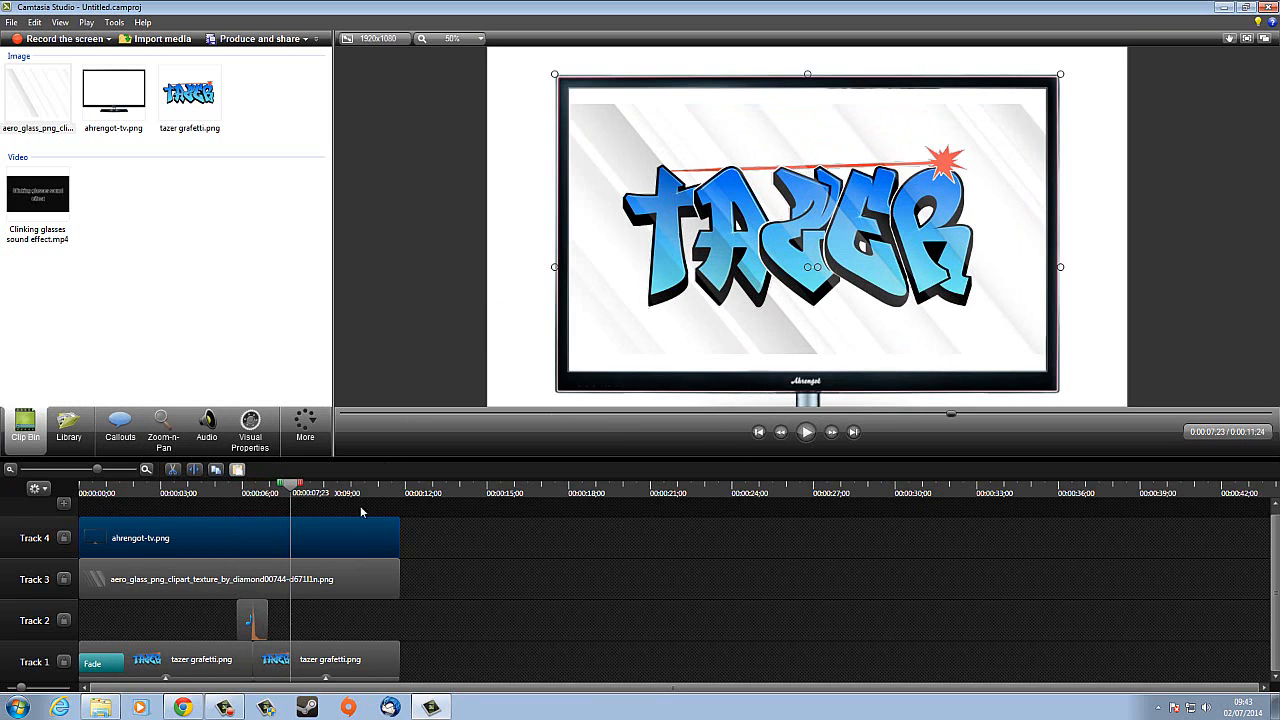
{"action": "left_click", "coordinate": [138, 594]}
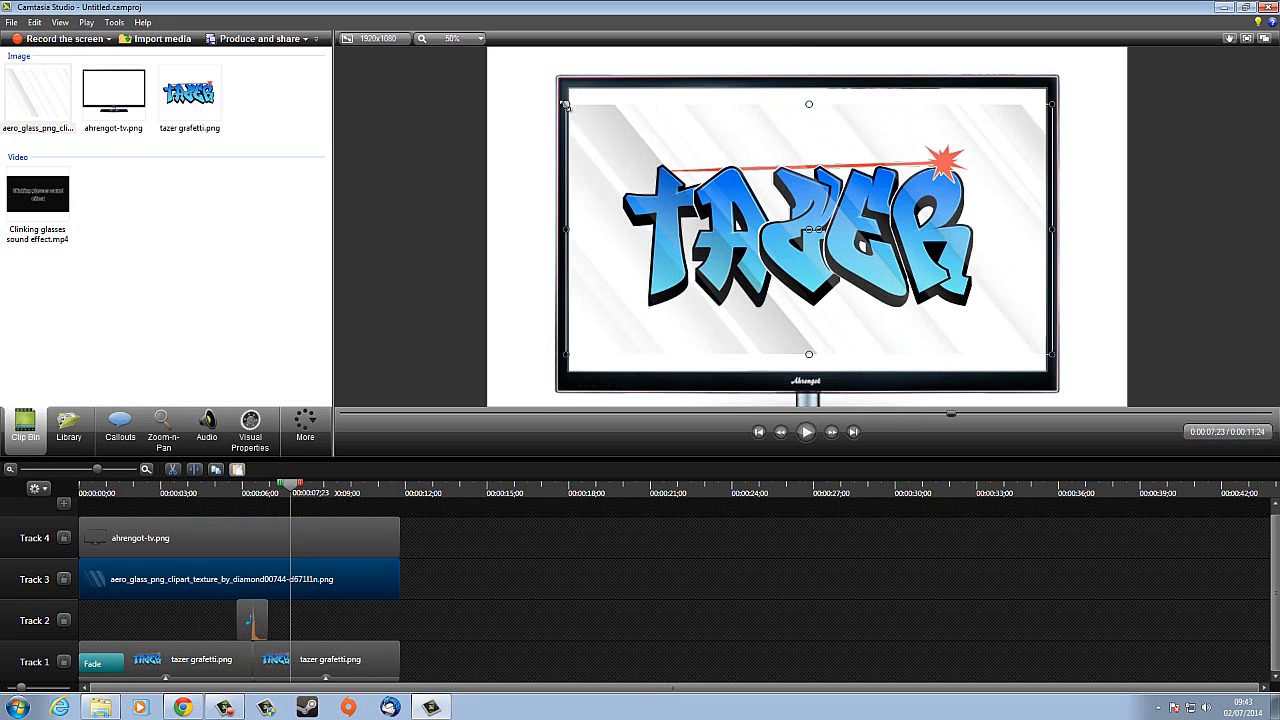
{"action": "mouse_move", "coordinate": [565, 103]}
{"action": "left_mouse_down"}
{"action": "mouse_move", "coordinate": [542, 88]}
{"action": "mouse_move", "coordinate": [566, 104]}
{"action": "left_mouse_up"}
{"action": "left_click_drag", "start_coordinate": [809, 104], "coordinate": [809, 82]}
{"action": "left_click_drag", "start_coordinate": [808, 354], "coordinate": [806, 381]}
{"action": "left_click", "coordinate": [1232, 313]}
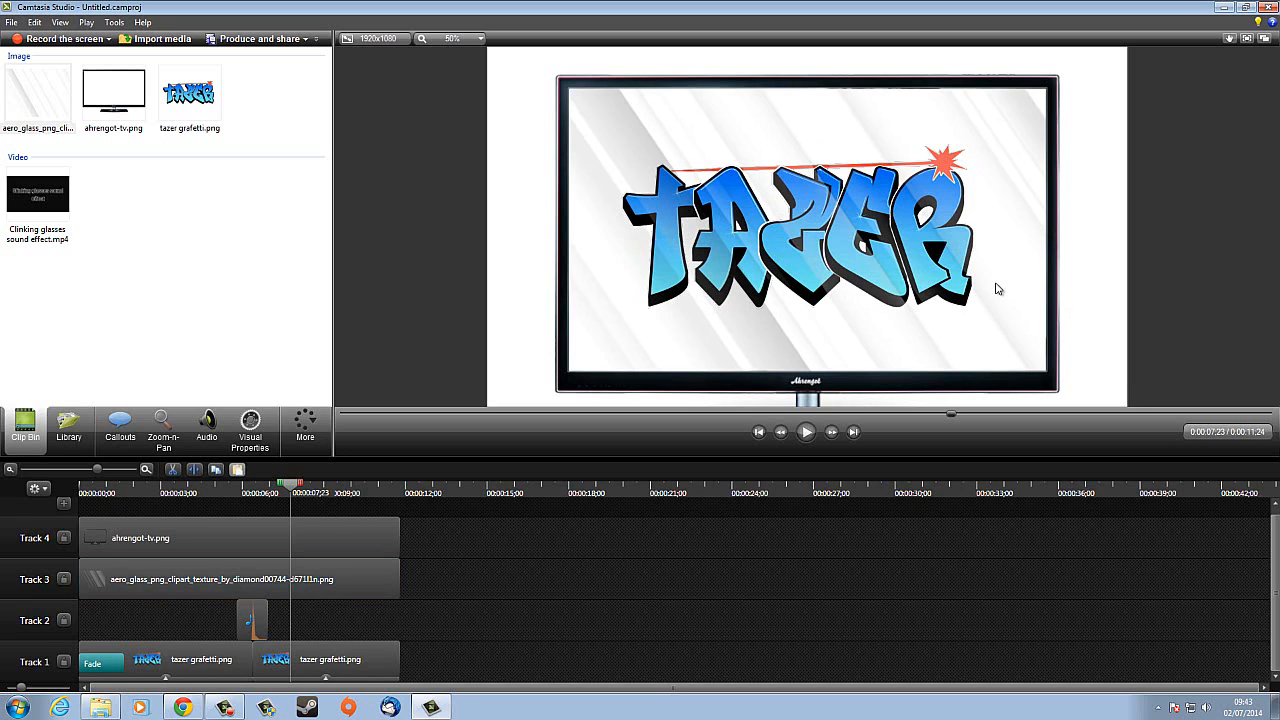
Play the intro from the start, stop it, and scrub around 0:00:05;24 to inspect the logo's rotation inside the TV.
{"action": "left_click_drag", "start_coordinate": [293, 487], "coordinate": [51, 502]}
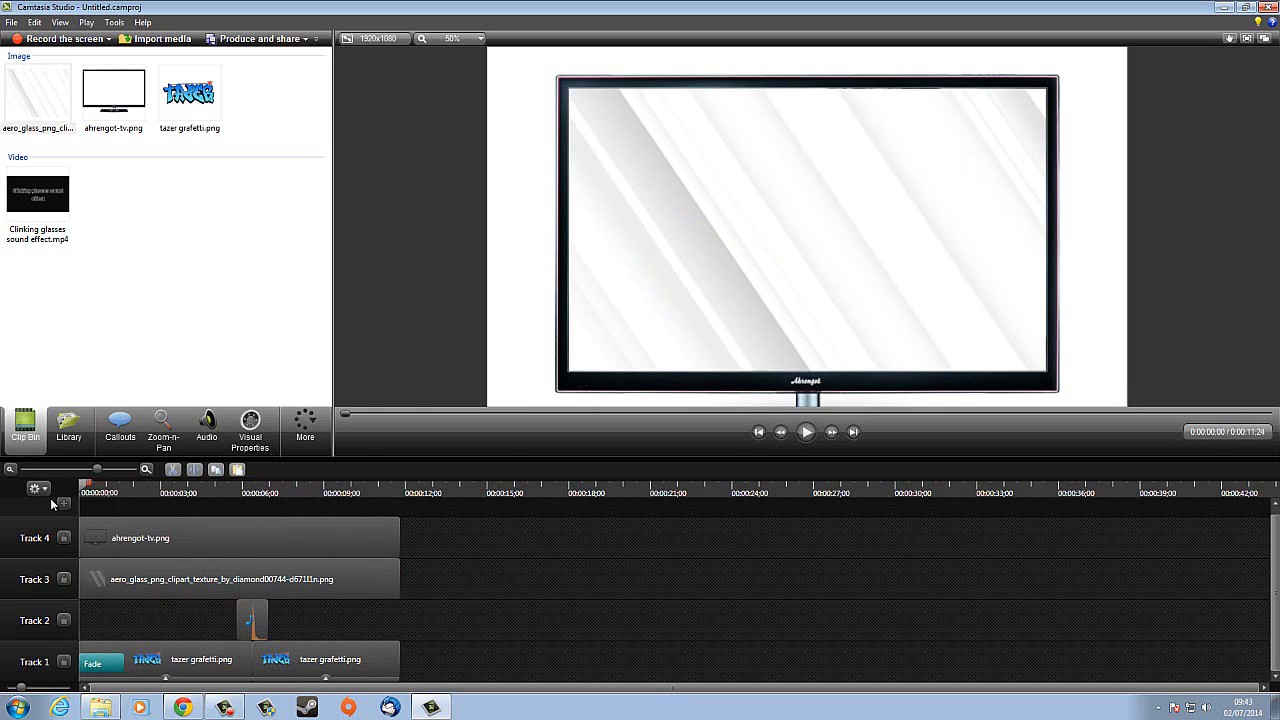
{"action": "left_click", "coordinate": [808, 436]}
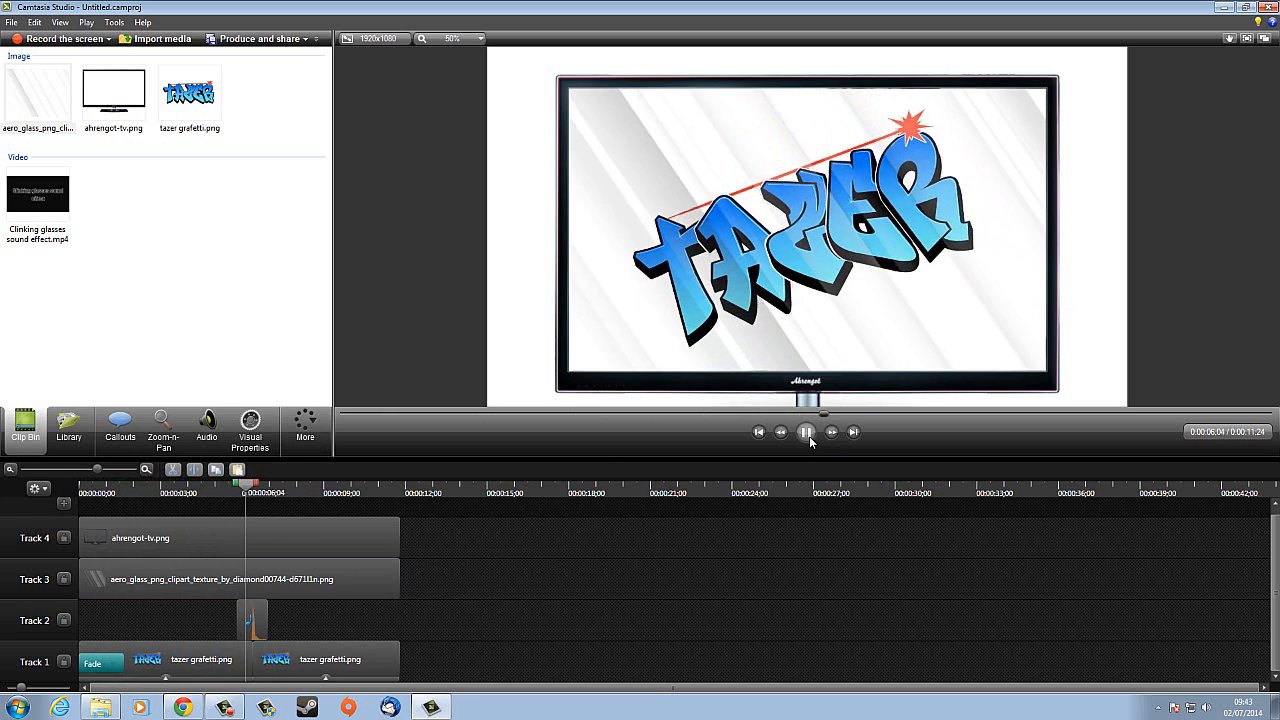
{"action": "left_click", "coordinate": [806, 432]}
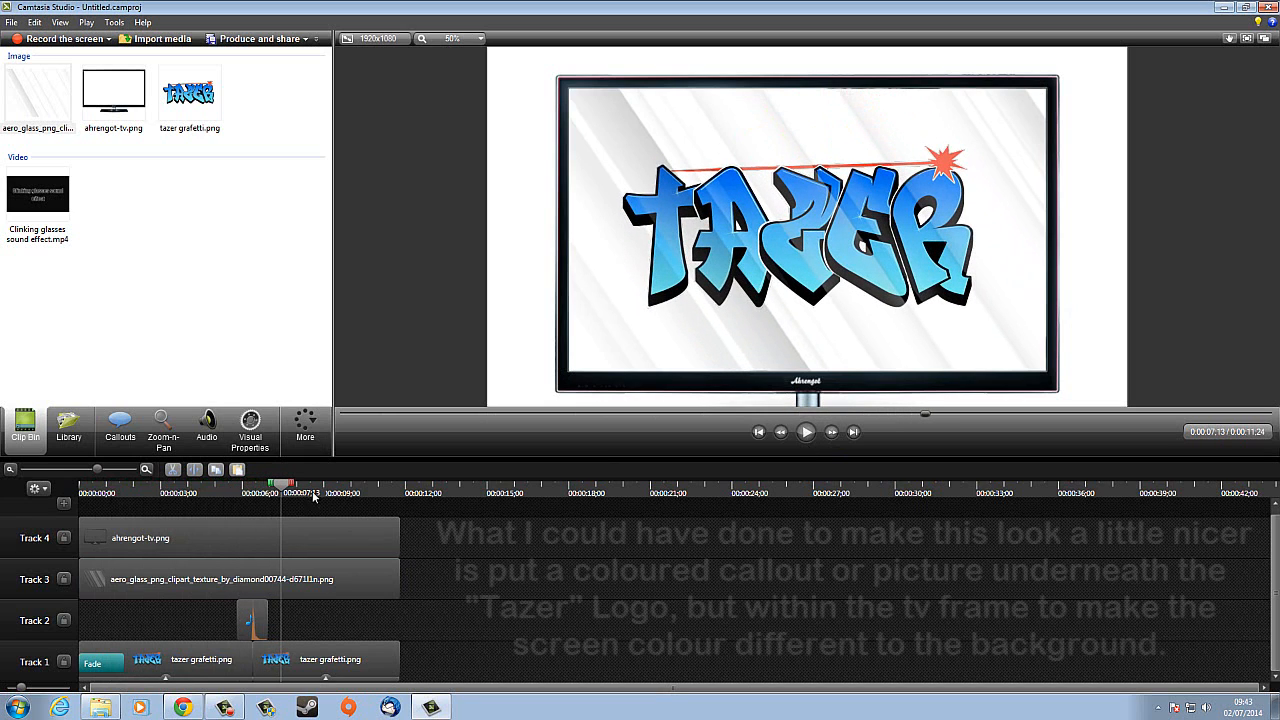
{"action": "left_click", "coordinate": [256, 488]}
{"action": "left_click", "coordinate": [241, 492]}
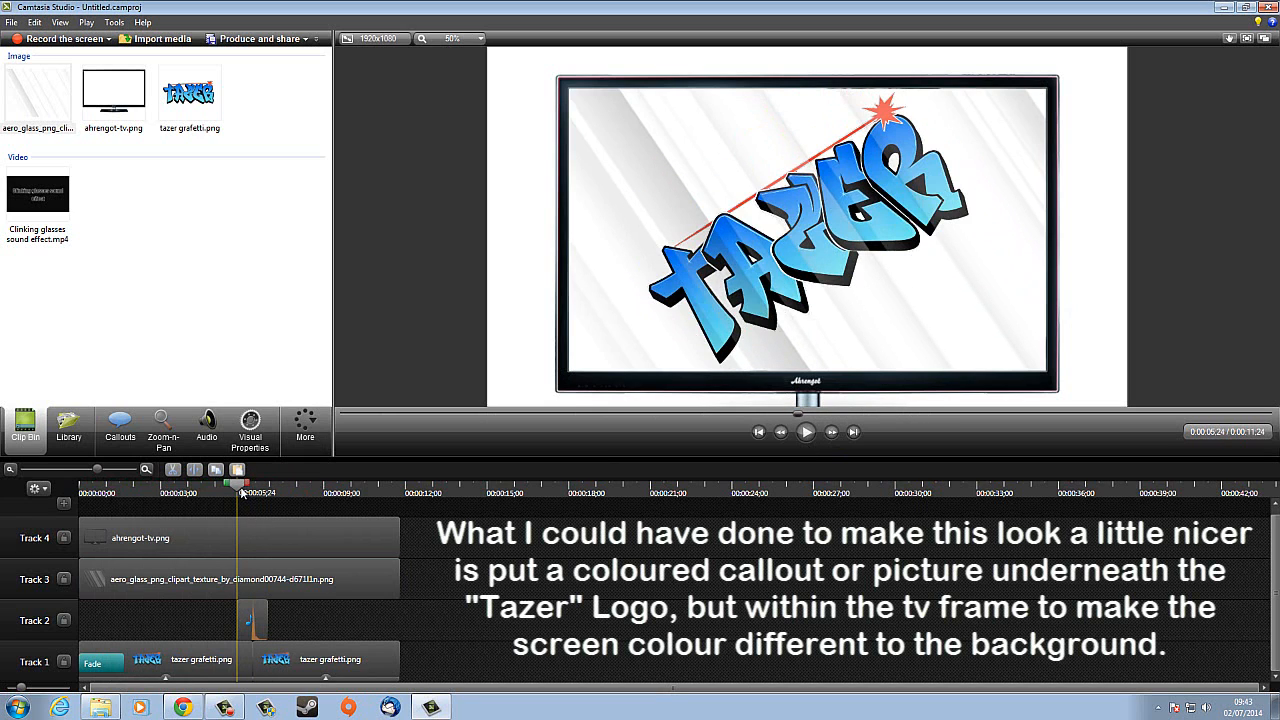
{"action": "left_click_drag", "start_coordinate": [231, 495], "coordinate": [294, 503]}
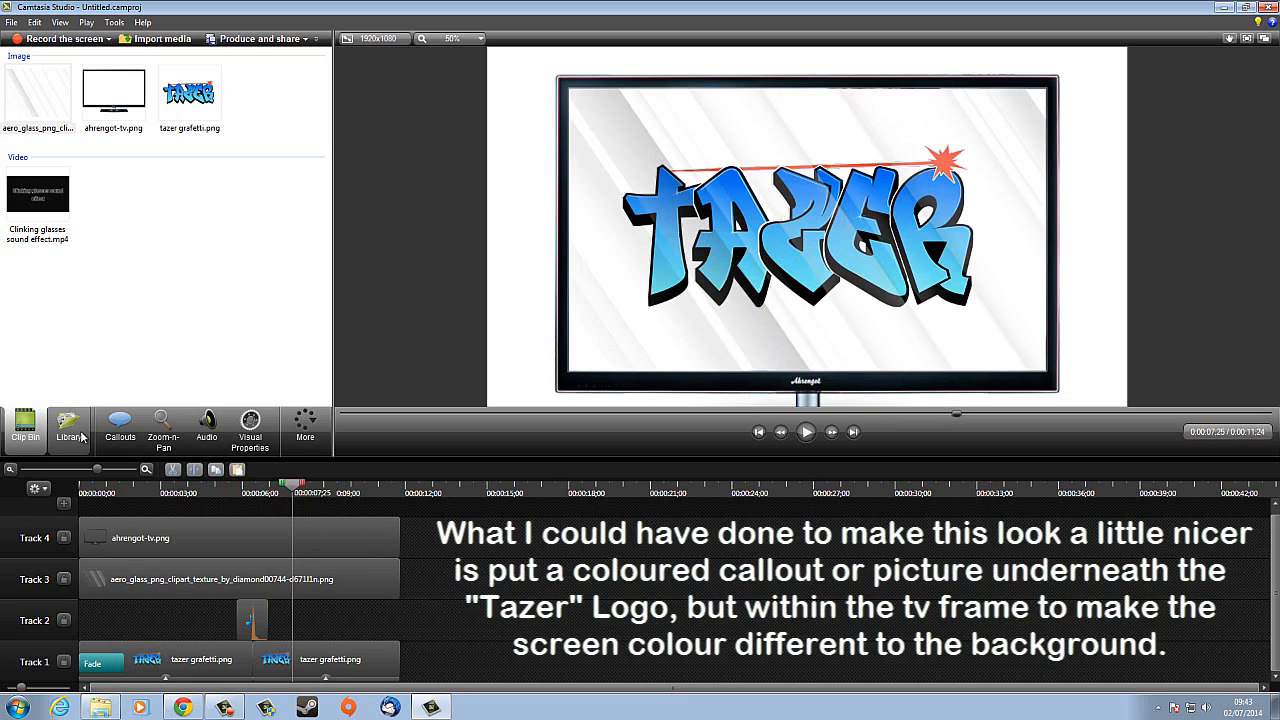
Add Fade transitions to the start of ahrengot-tv.png and the aero_glass clip, and shorten both to about 20 frames.
{"action": "left_click", "coordinate": [304, 440]}
{"action": "left_click", "coordinate": [306, 451]}
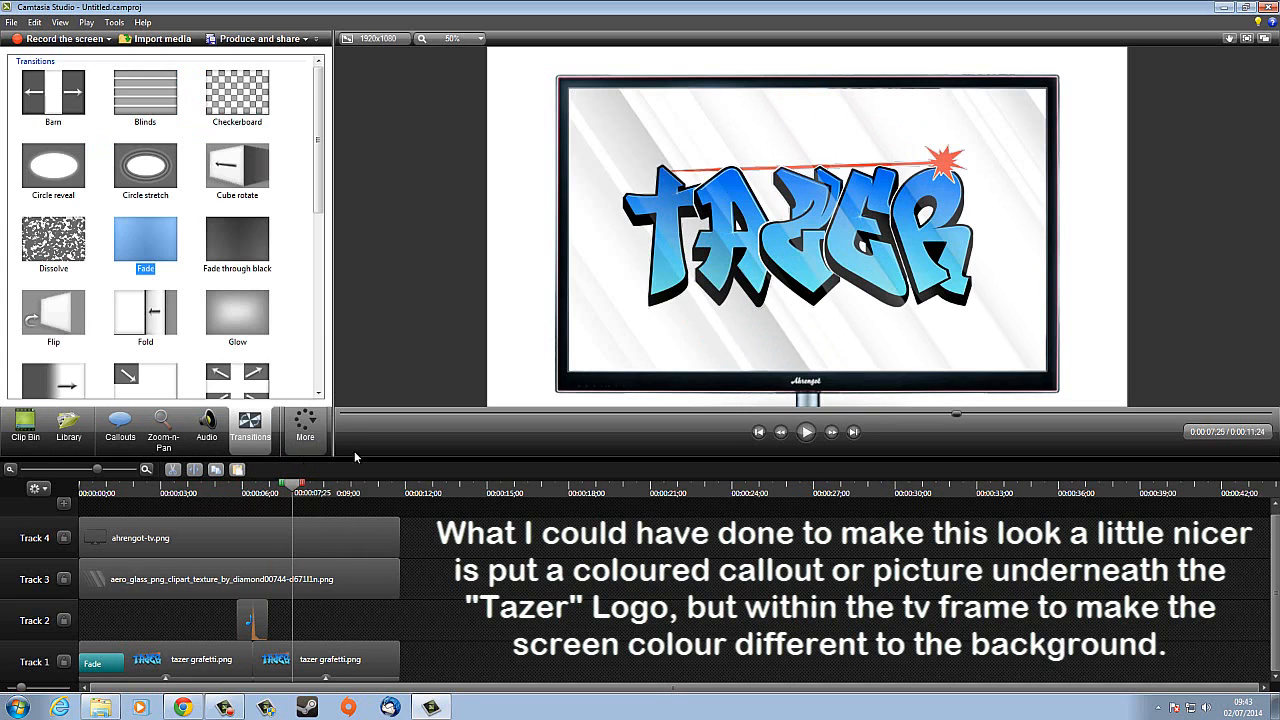
{"action": "left_click_drag", "start_coordinate": [145, 240], "coordinate": [100, 544]}
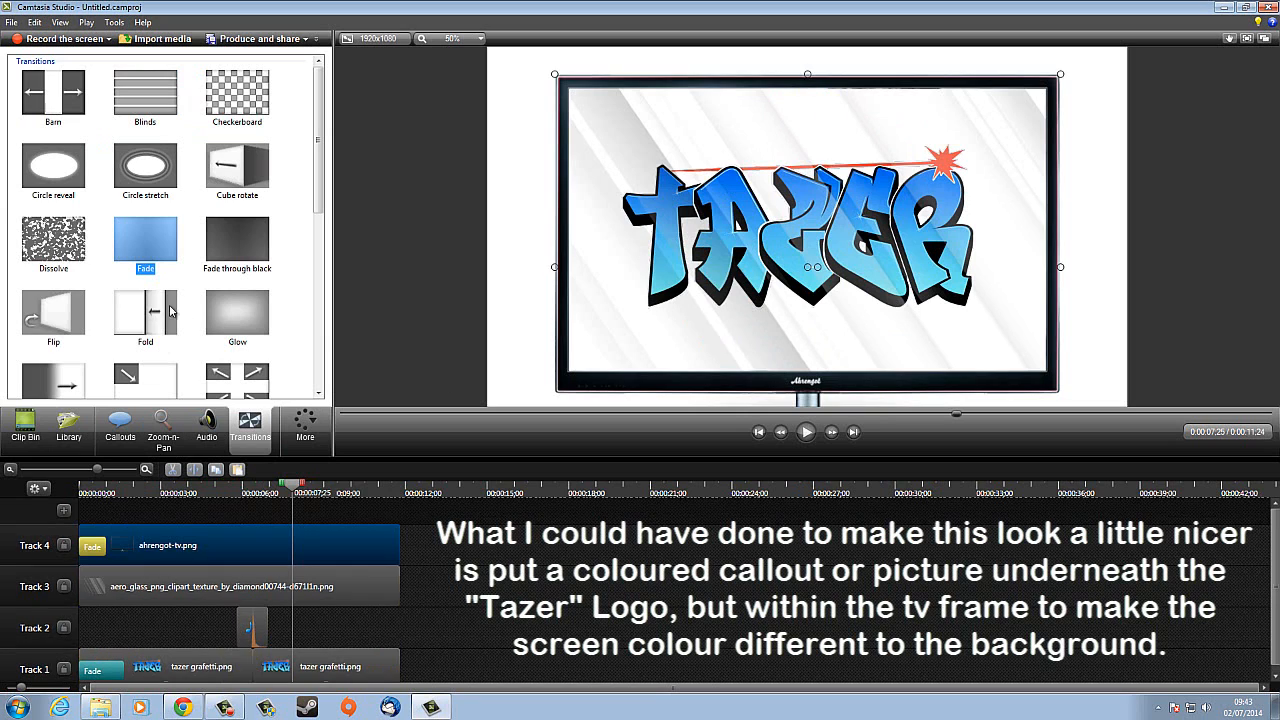
{"action": "left_click_drag", "start_coordinate": [152, 247], "coordinate": [100, 587]}
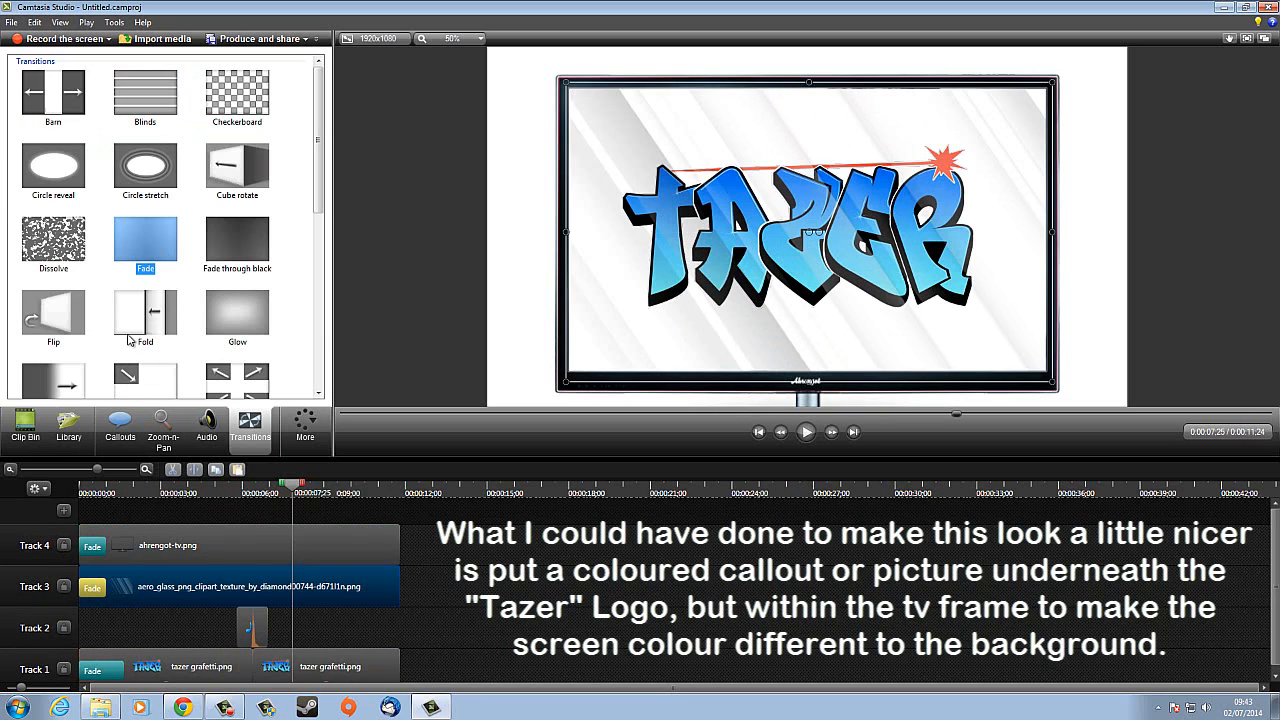
{"action": "left_click", "coordinate": [92, 545]}
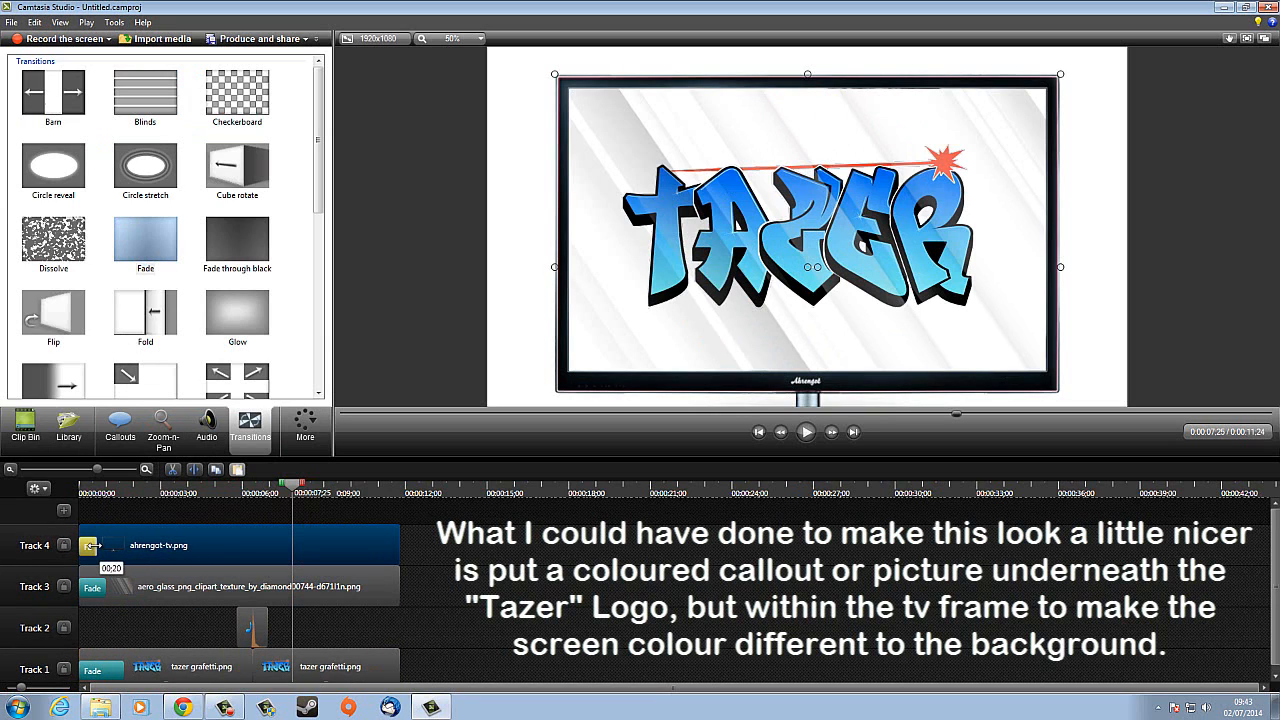
{"action": "left_click", "coordinate": [94, 588]}
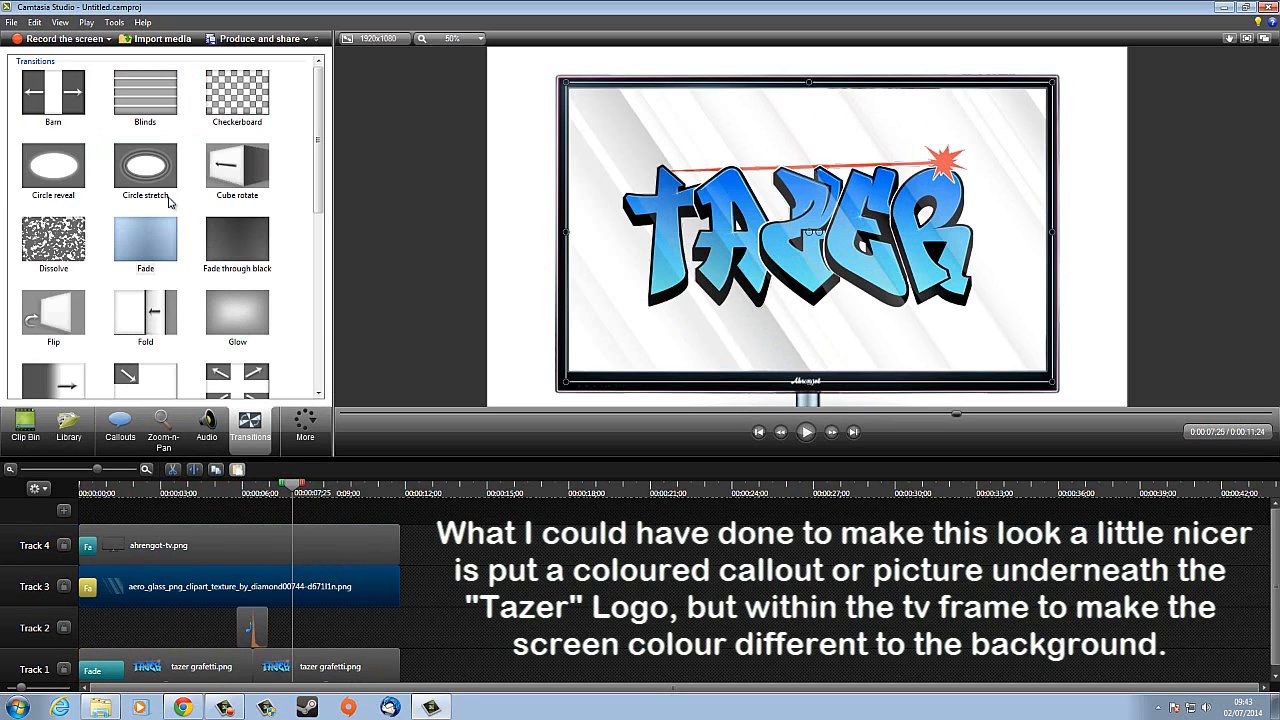
Add Fade transitions at the end of ahrengot-tv.png, aero_glass and the second tazer grafetti clip, and replay the intro from near its start.
{"action": "left_click_drag", "start_coordinate": [148, 245], "coordinate": [385, 548]}
{"action": "left_click_drag", "start_coordinate": [150, 243], "coordinate": [388, 584]}
{"action": "left_click_drag", "start_coordinate": [135, 262], "coordinate": [372, 652]}
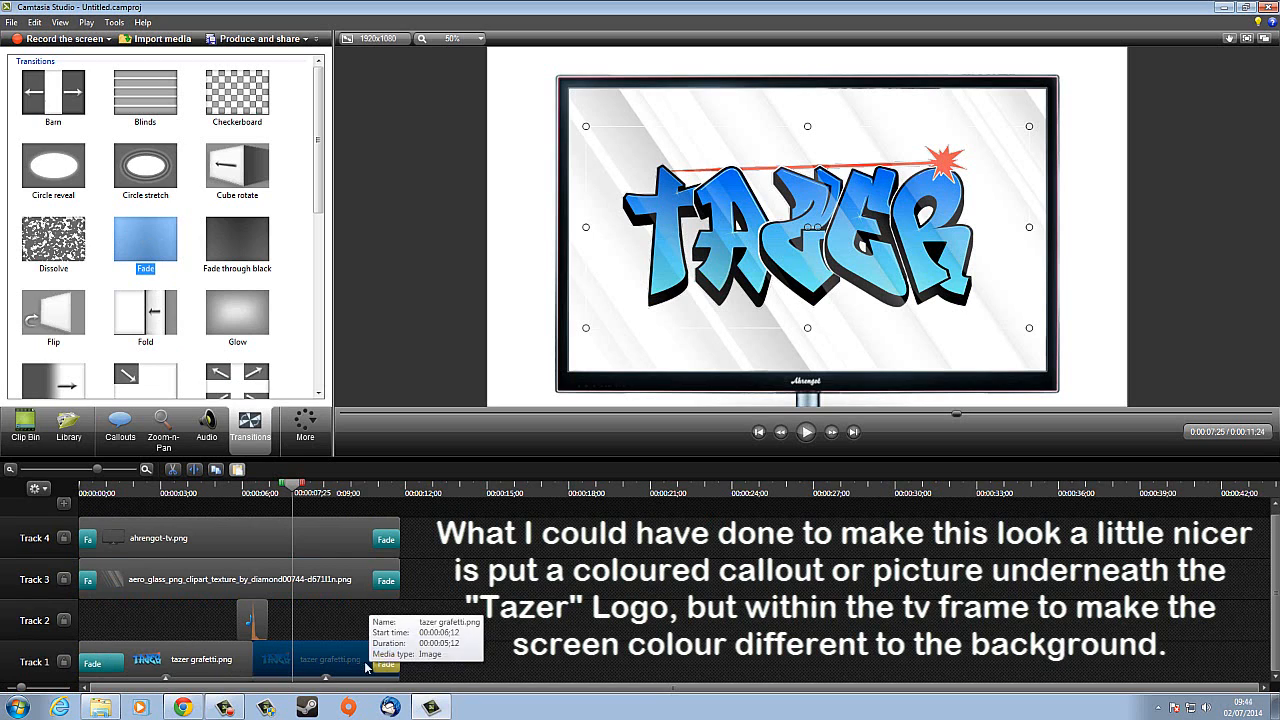
{"action": "left_click", "coordinate": [97, 496]}
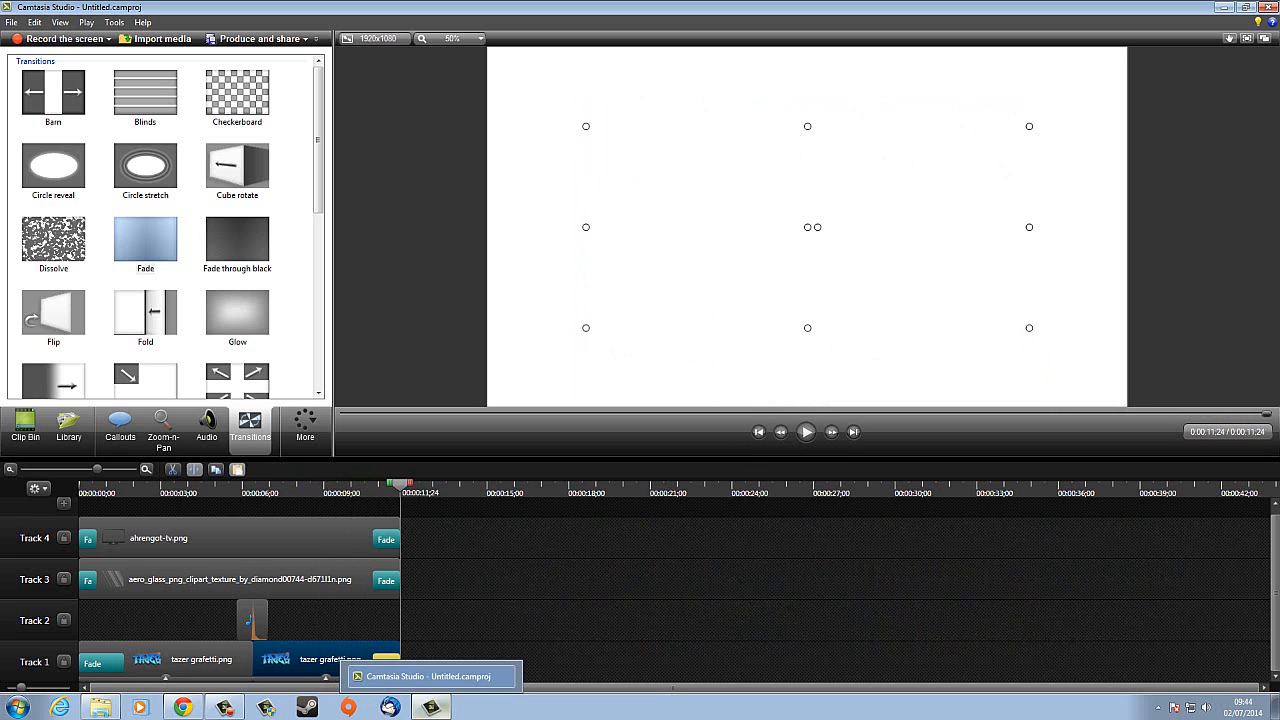
Switch to Chrome and search YouTube for "royalty free music".
{"action": "left_click", "coordinate": [187, 712]}
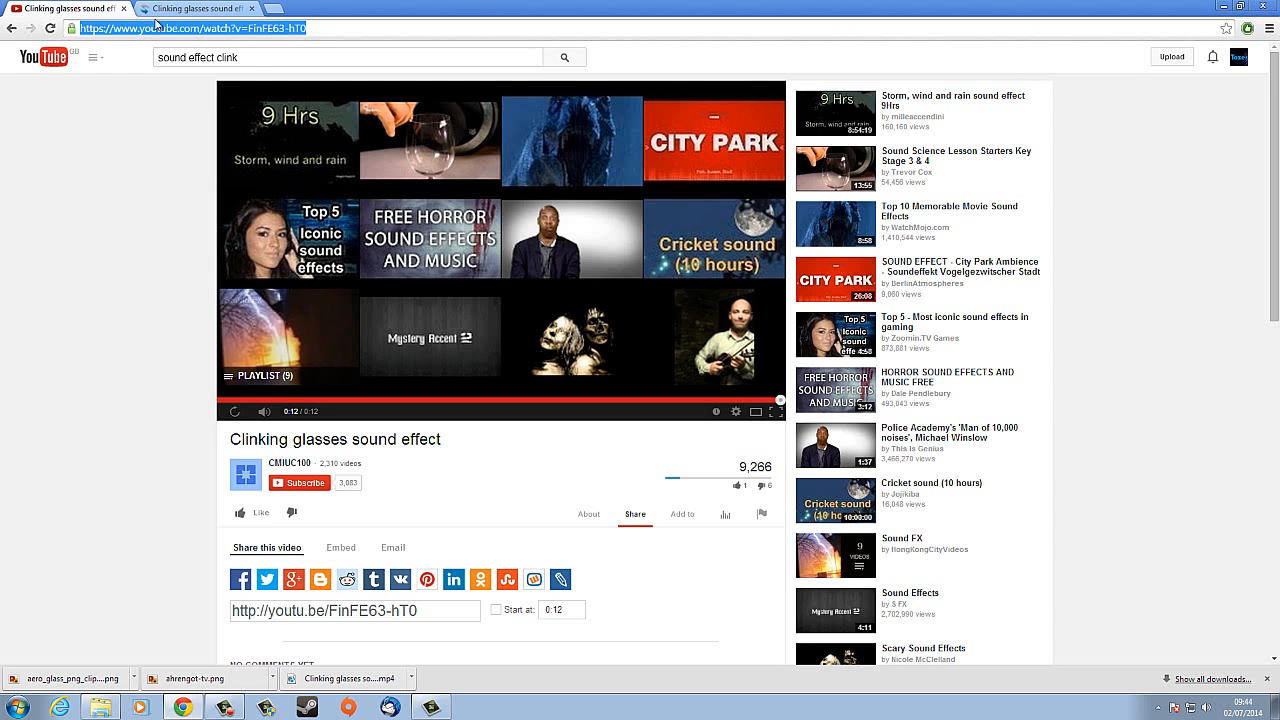
{"action": "left_click_drag", "start_coordinate": [250, 57], "coordinate": [3, 60]}
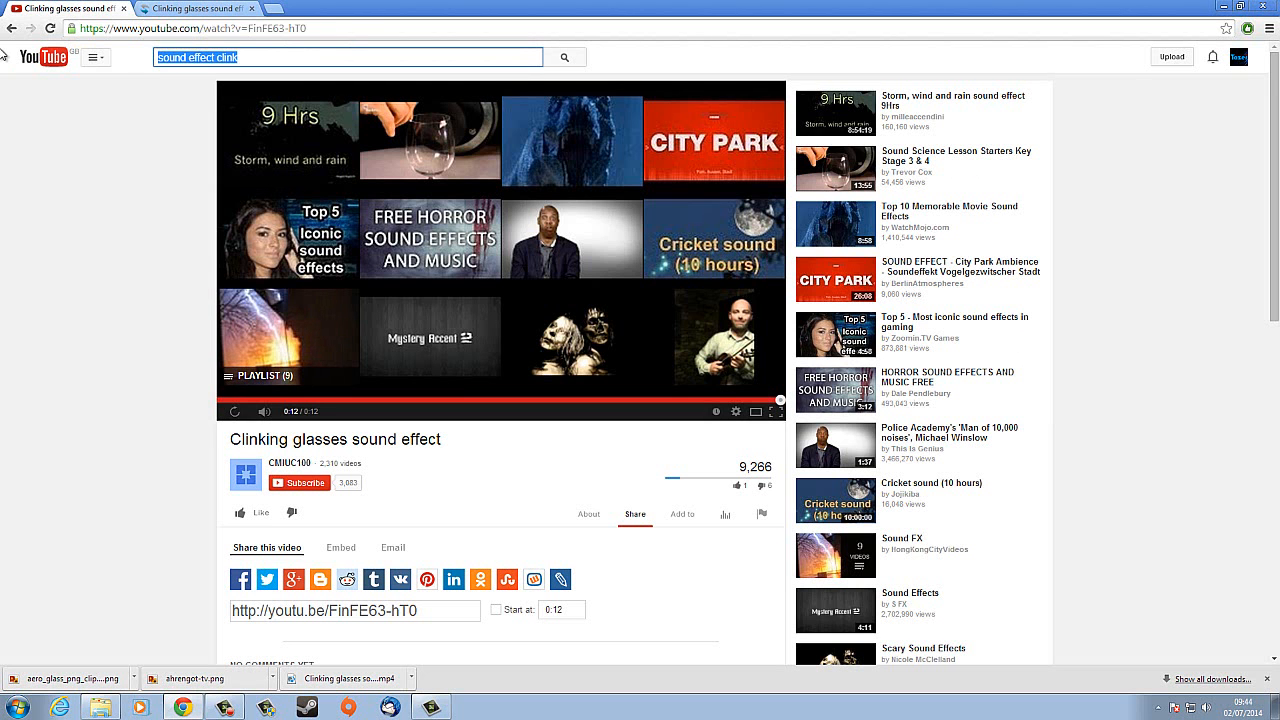
{"action": "type", "text": "royal"}
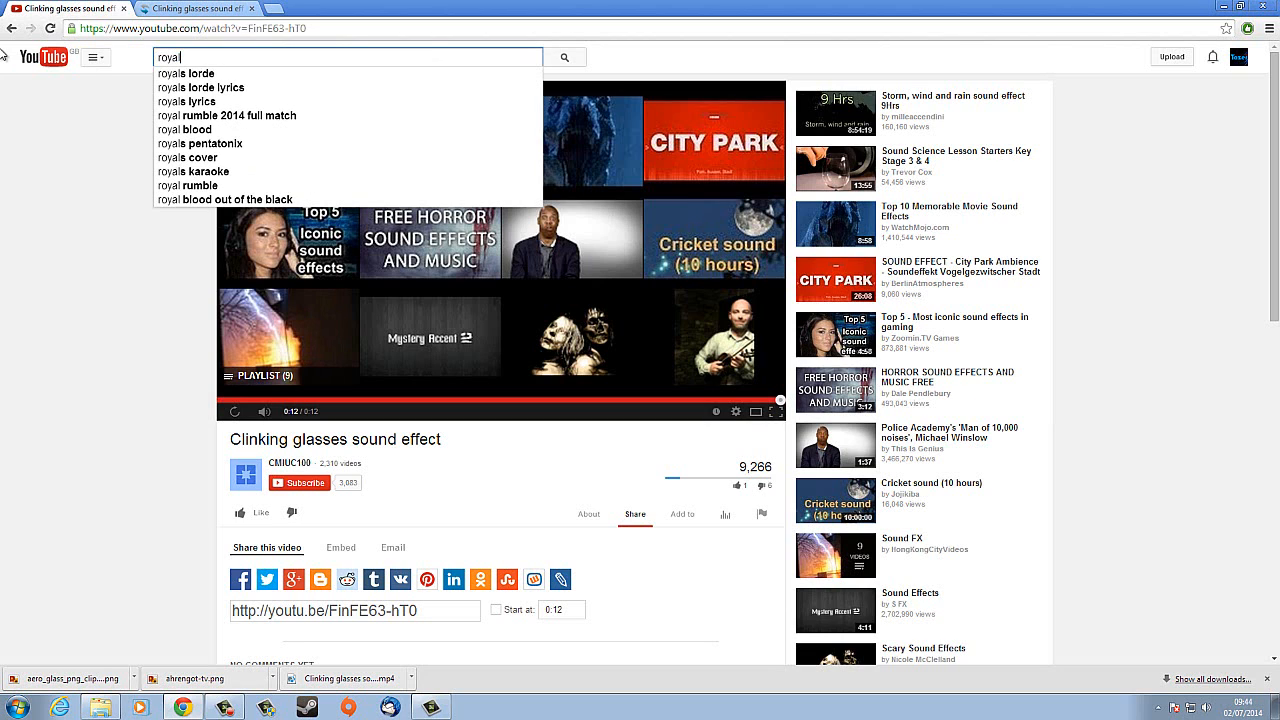
{"action": "type", "text": "ty"}
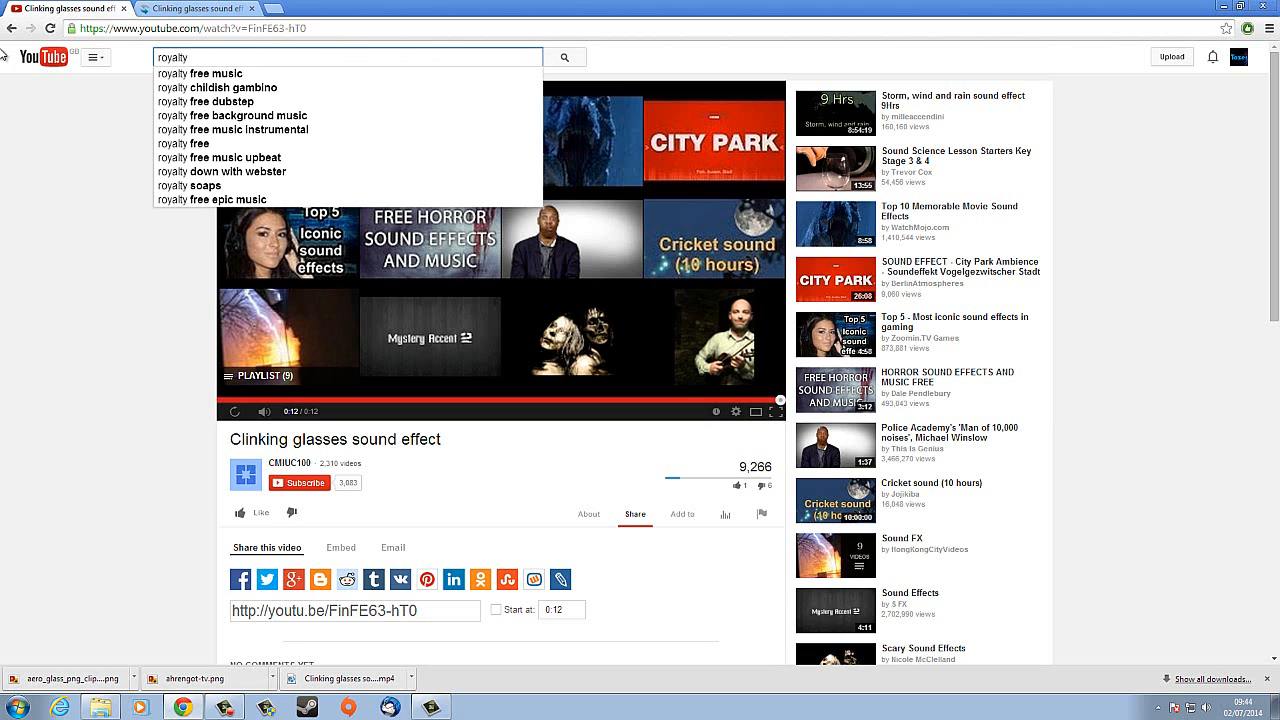
{"action": "key", "text": "Down"}
{"action": "key", "text": "Return"}
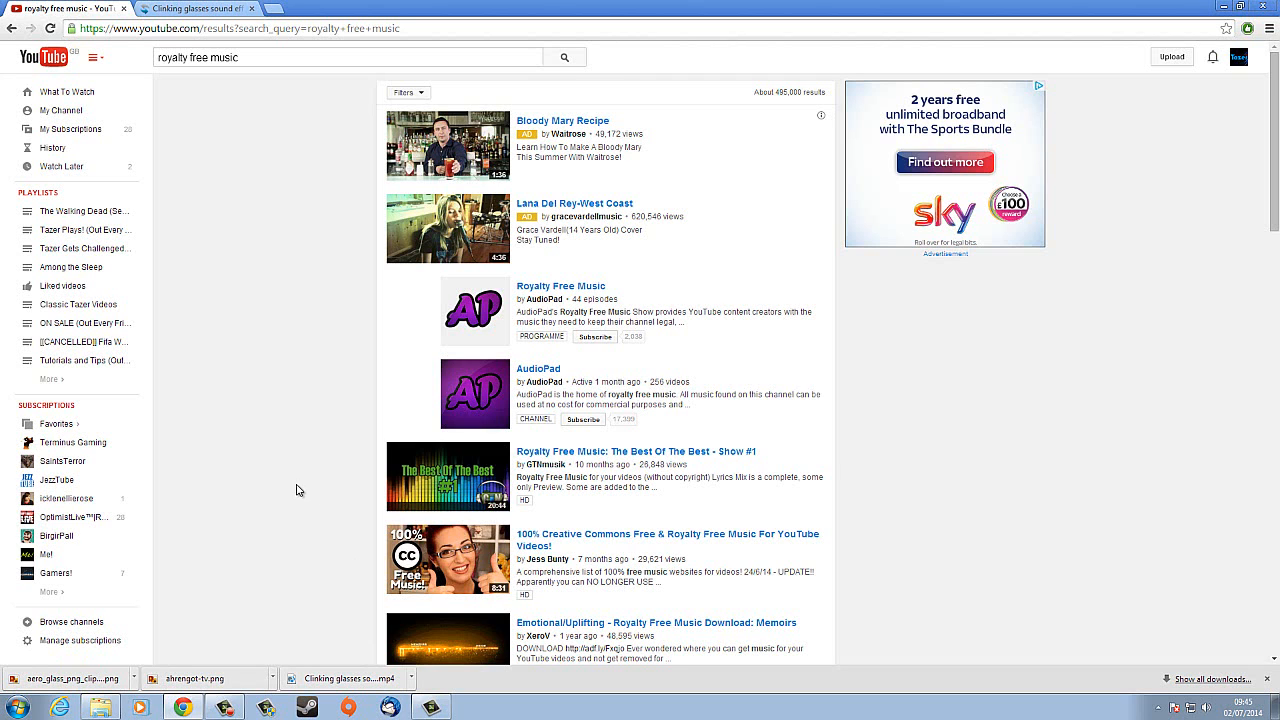
Open the DUBSTEP ORCHESTRAL - SERENDIPITY video, skip the advert, preview the music further in, pause it, and return to the search results.
{"action": "scroll", "coordinate": [296, 490], "scroll_direction": "down", "scroll_amount": 1}
{"action": "scroll", "coordinate": [296, 490], "scroll_direction": "down", "scroll_amount": 2}
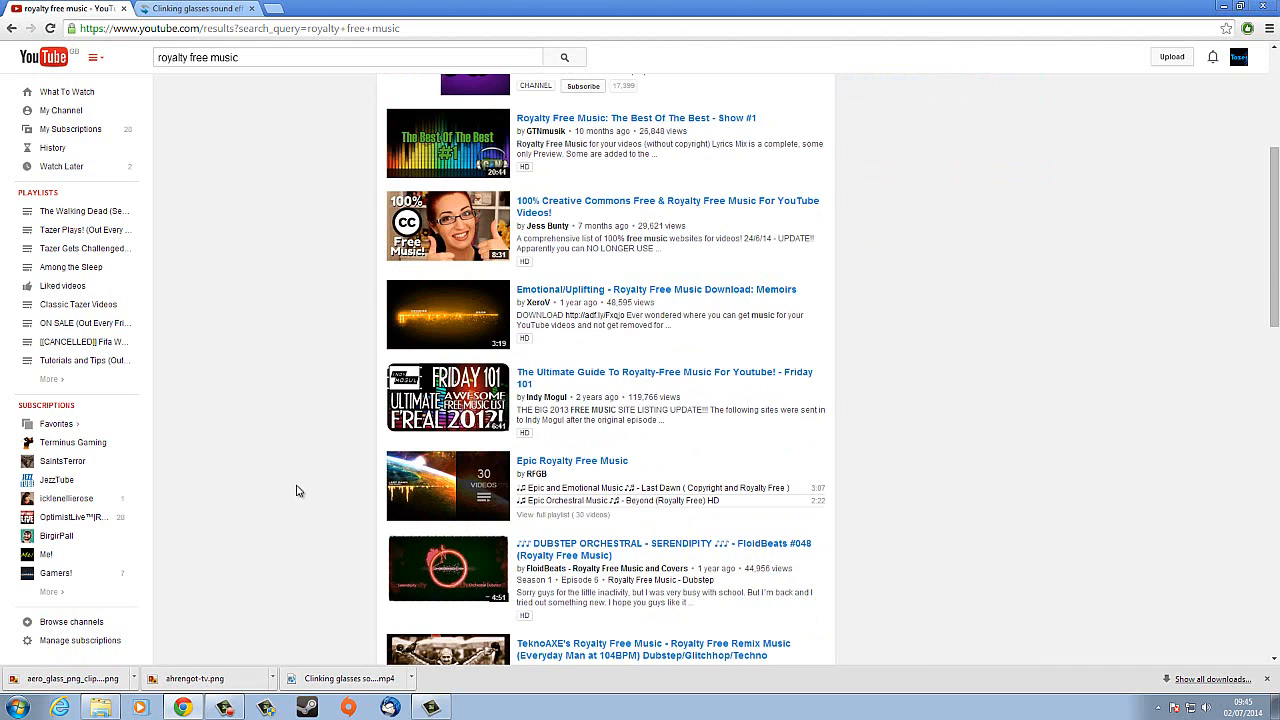
{"action": "left_click", "coordinate": [580, 549]}
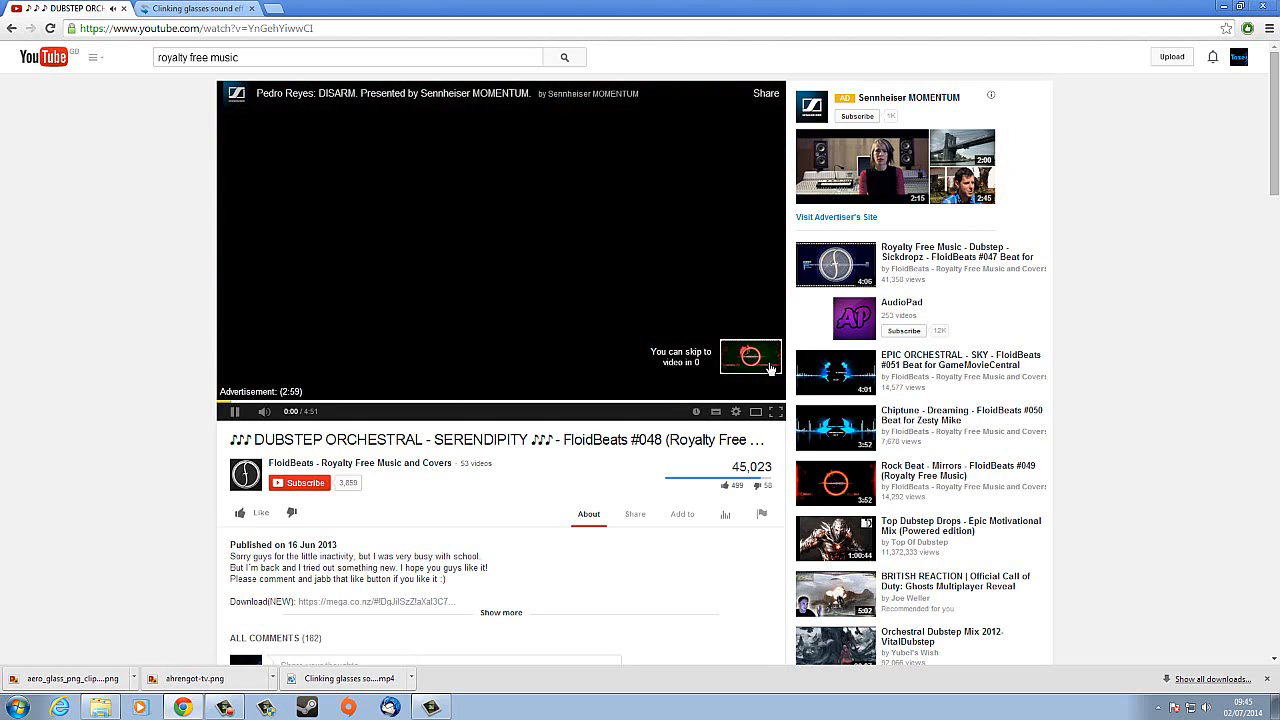
{"action": "left_click", "coordinate": [769, 366]}
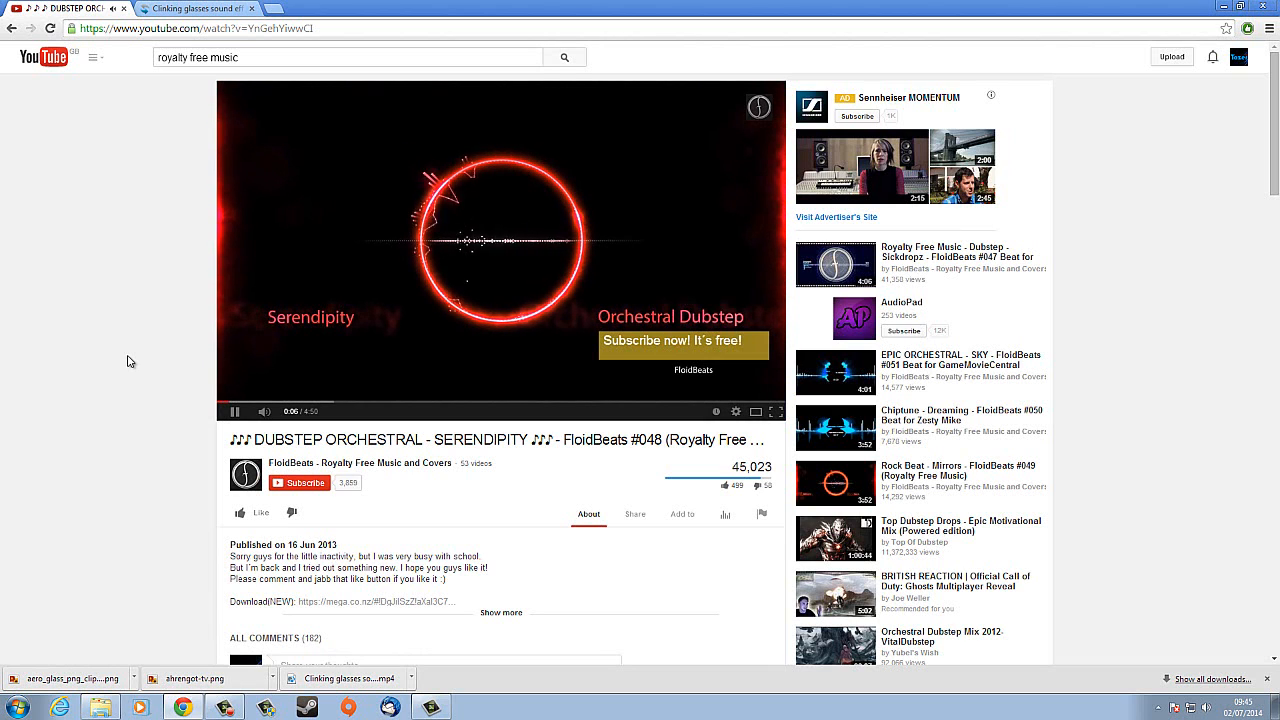
{"action": "left_click", "coordinate": [395, 401]}
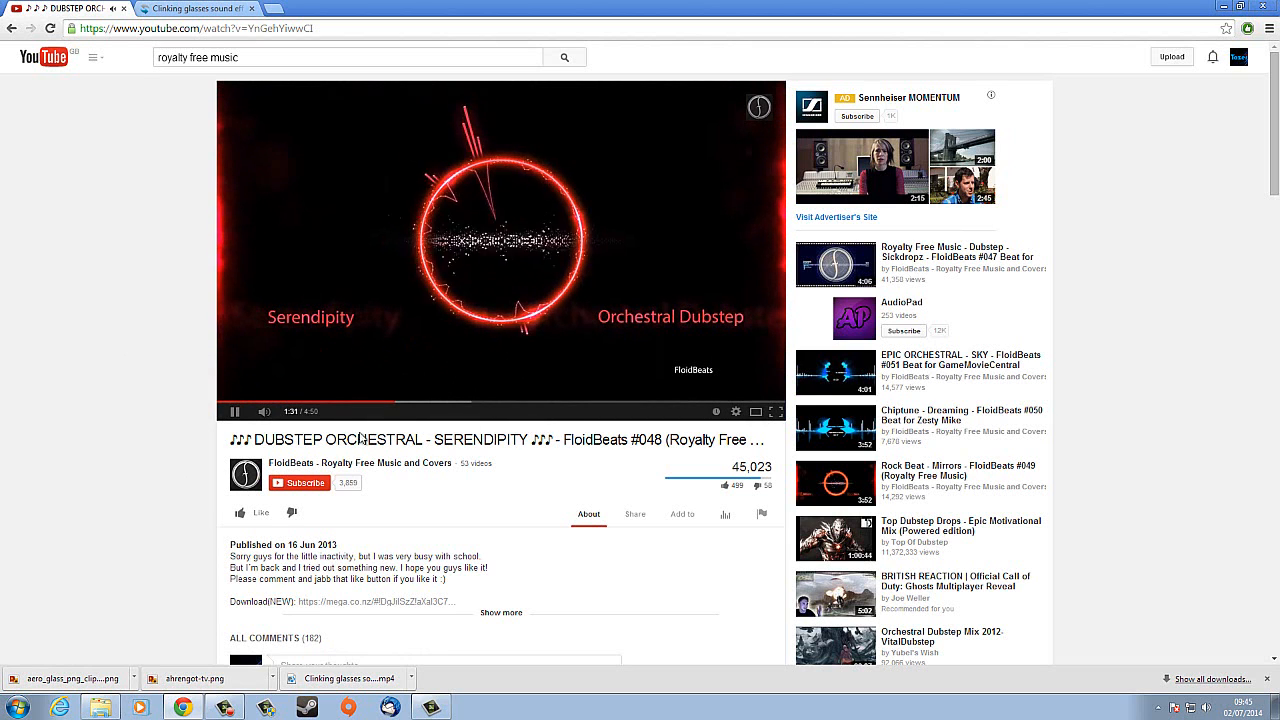
{"action": "left_click", "coordinate": [232, 415]}
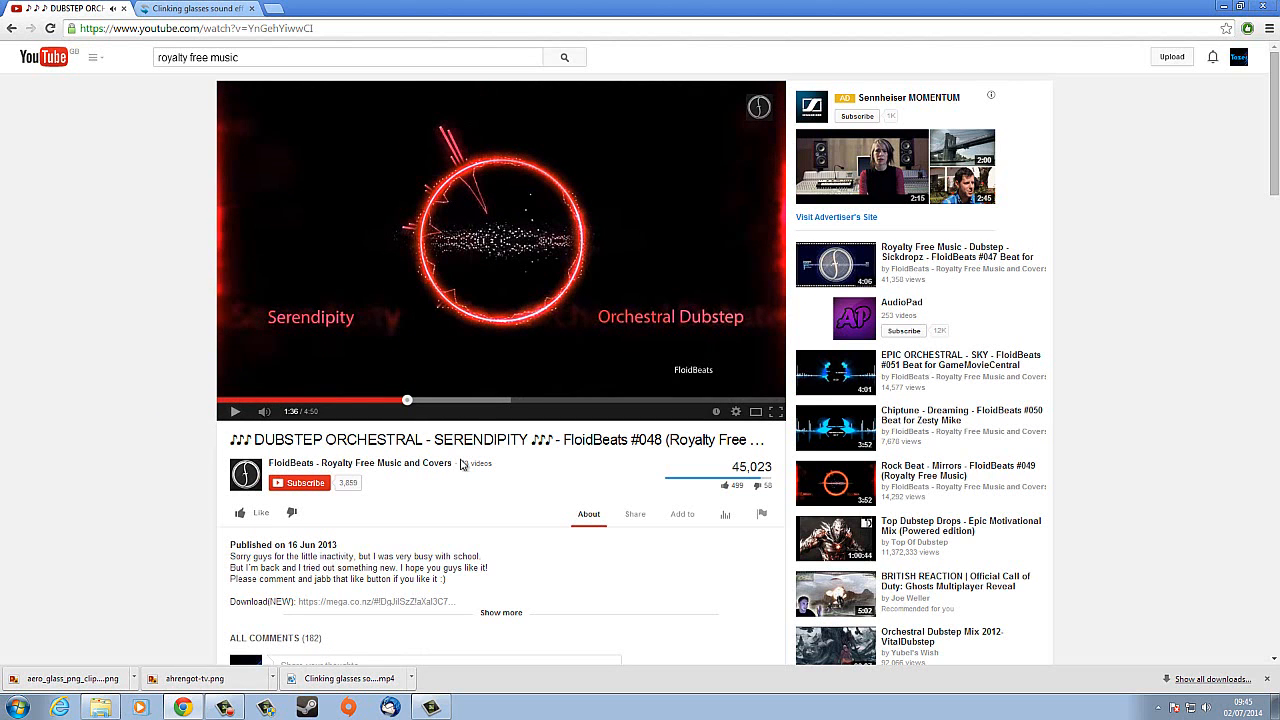
{"action": "left_click", "coordinate": [13, 28]}
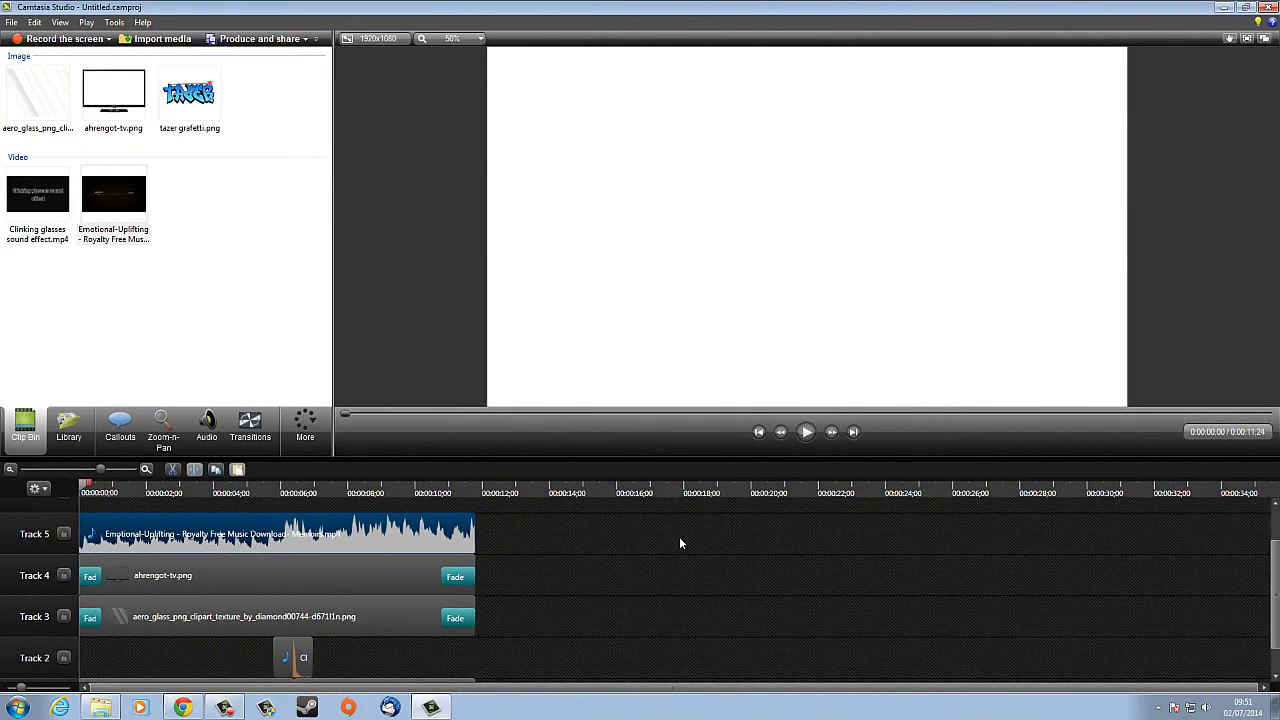
Review the Memoirs track's YouTube and ClipConverter pages in Chrome, and play the intro with its music on Track 5 in Camtasia Studio.
{"action": "left_click", "coordinate": [182, 707]}
{"action": "left_click", "coordinate": [75, 11]}
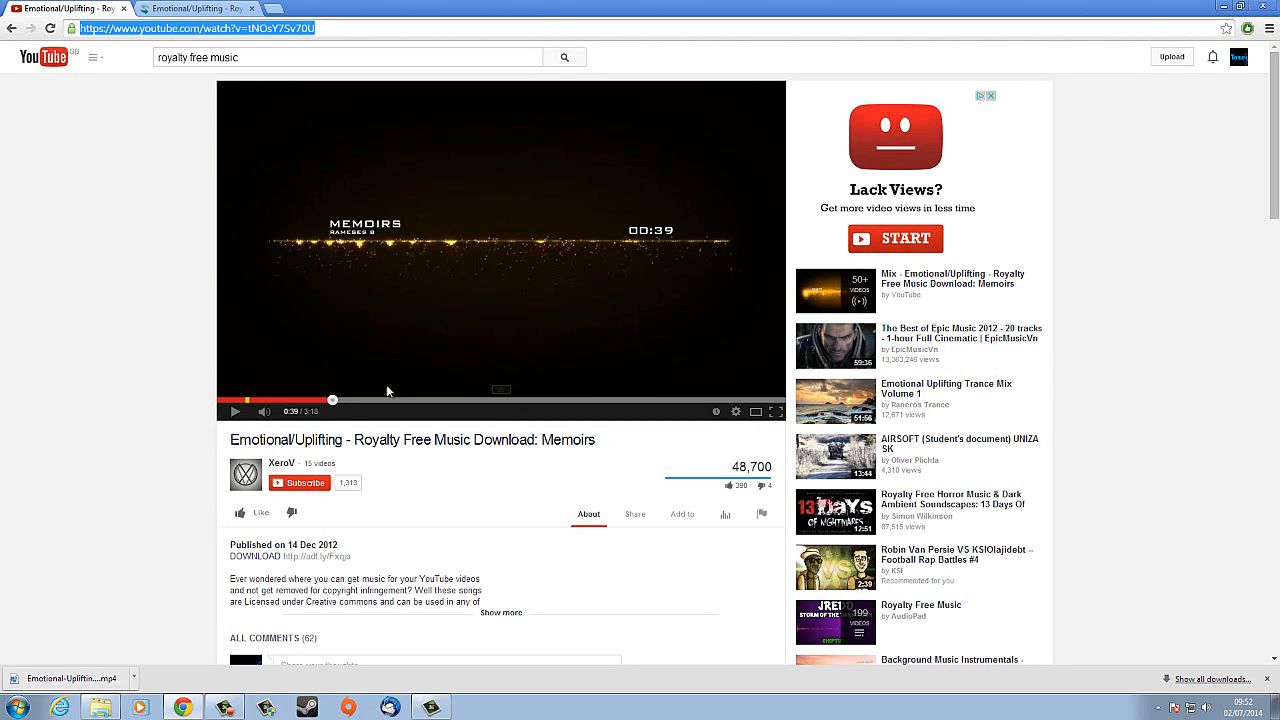
{"action": "left_click", "coordinate": [165, 11]}
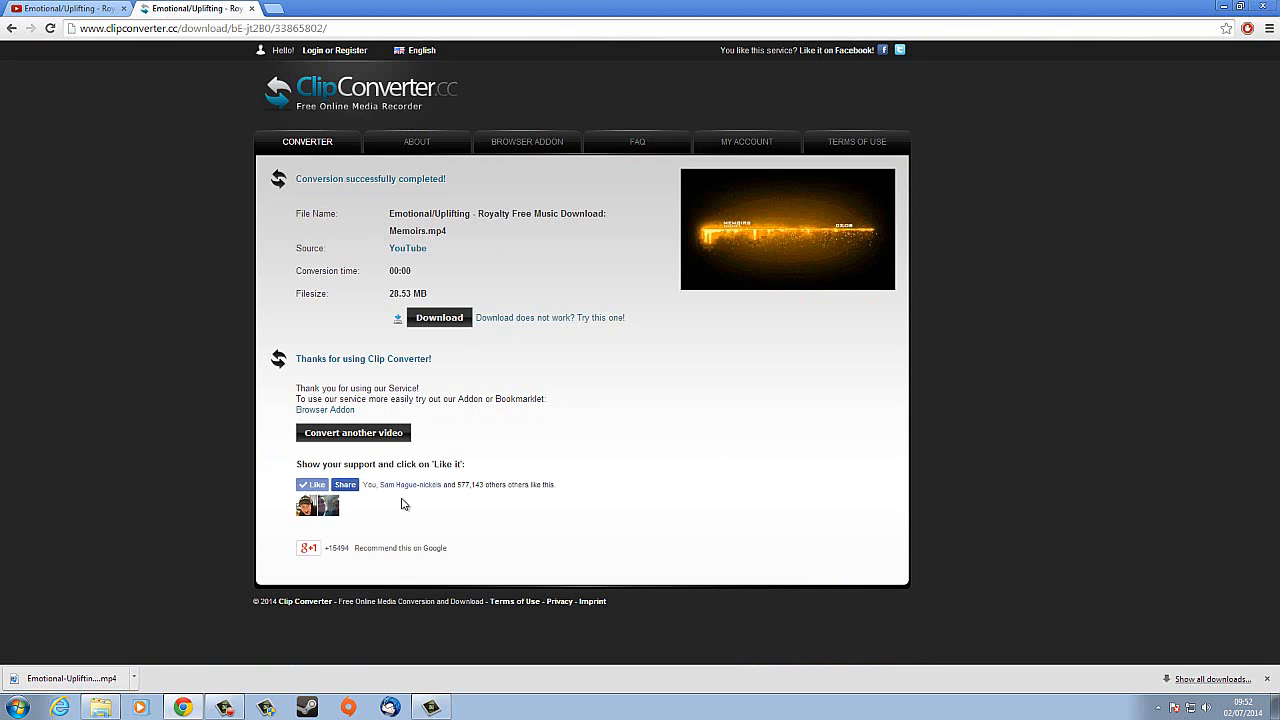
{"action": "left_click", "coordinate": [432, 708]}
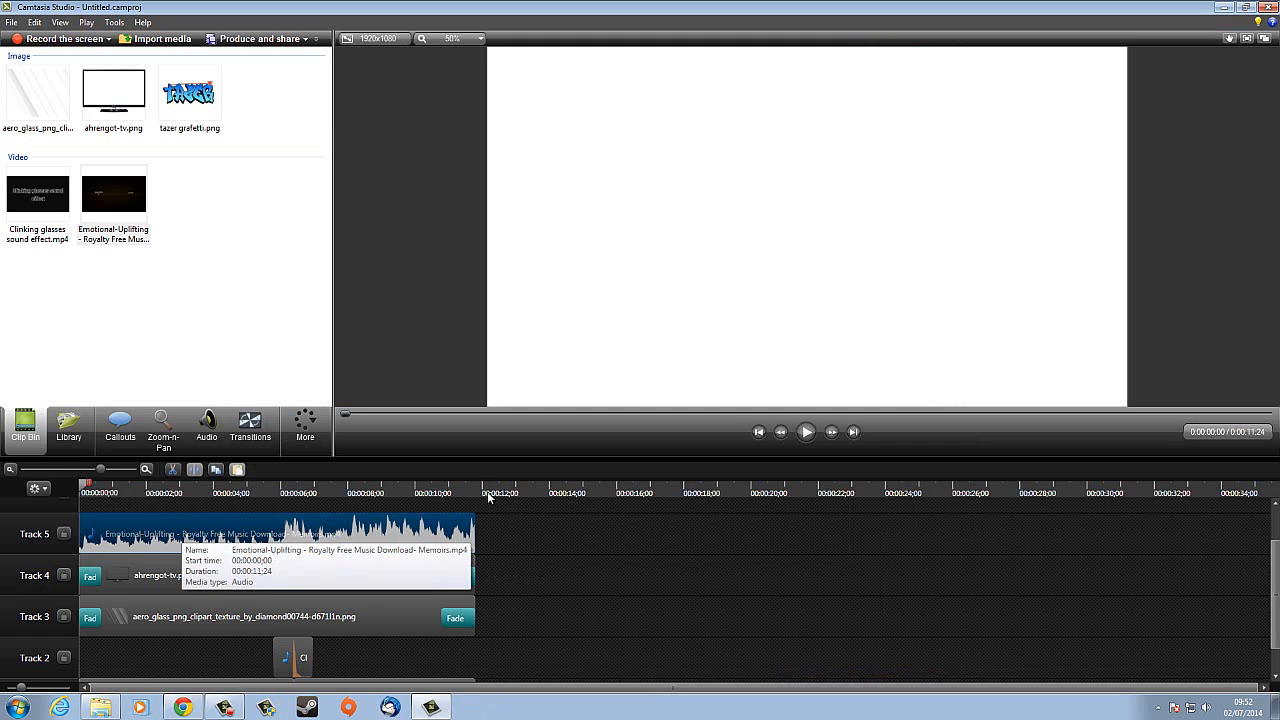
{"action": "left_click", "coordinate": [807, 432]}
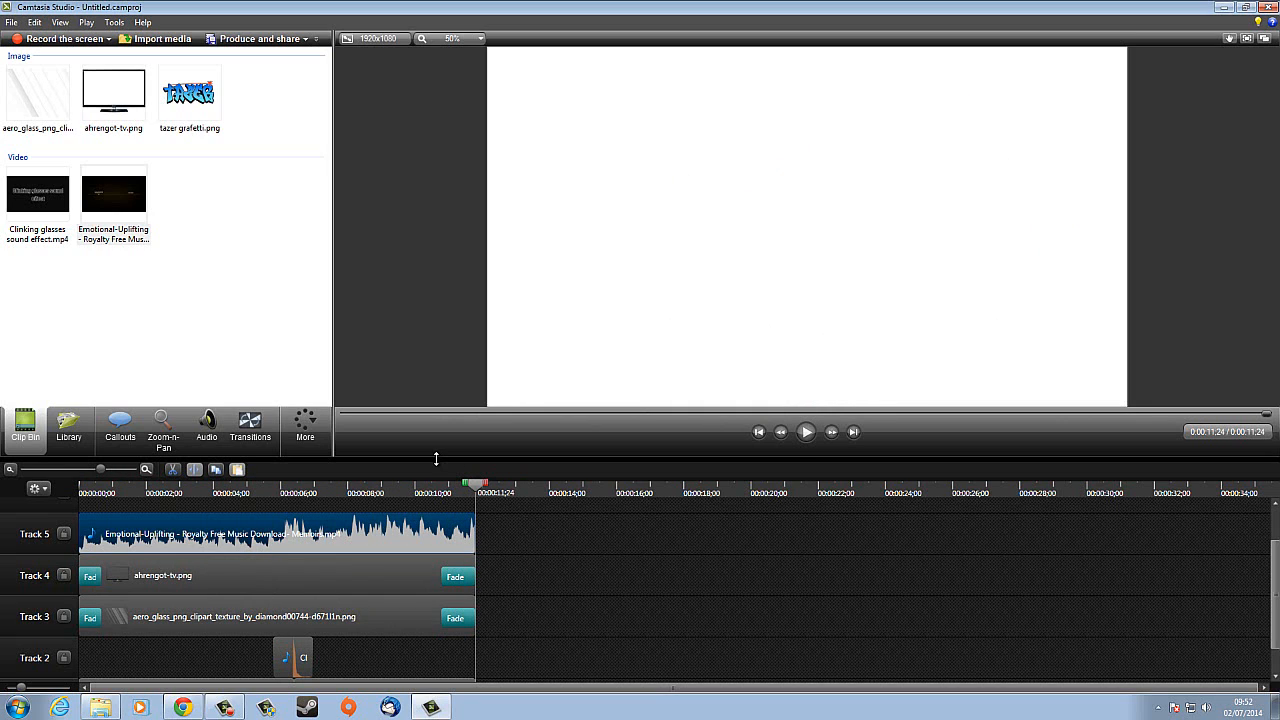
Apply a Fade out and a Fade in to the Track 5 music clip, and replay the intro from its start.
{"action": "left_click", "coordinate": [205, 425]}
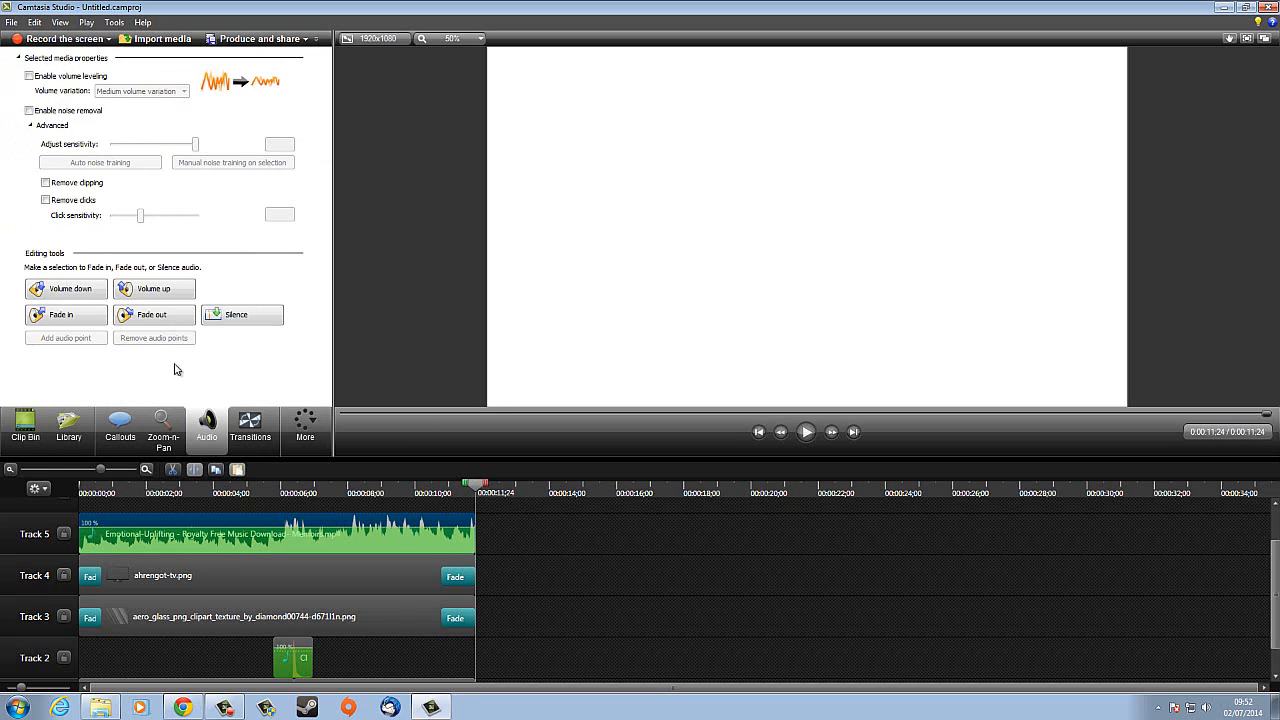
{"action": "left_click", "coordinate": [153, 315]}
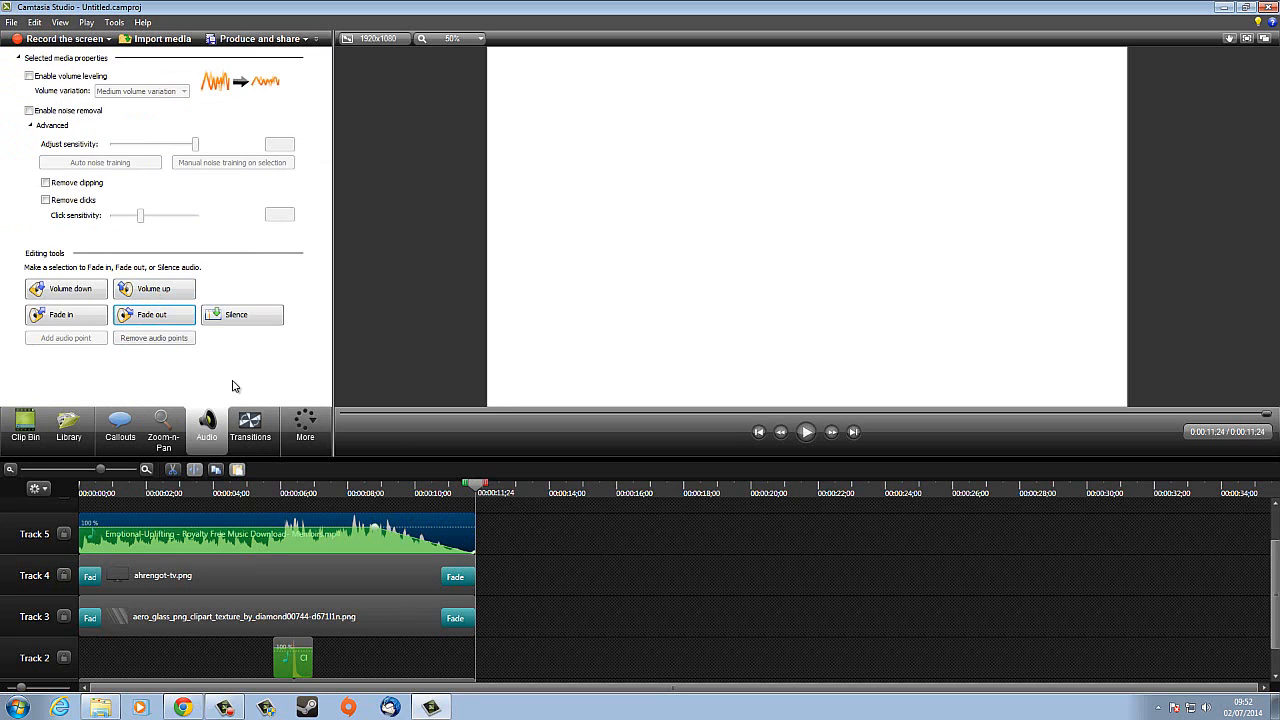
{"action": "left_click", "coordinate": [60, 314]}
{"action": "left_click", "coordinate": [84, 486]}
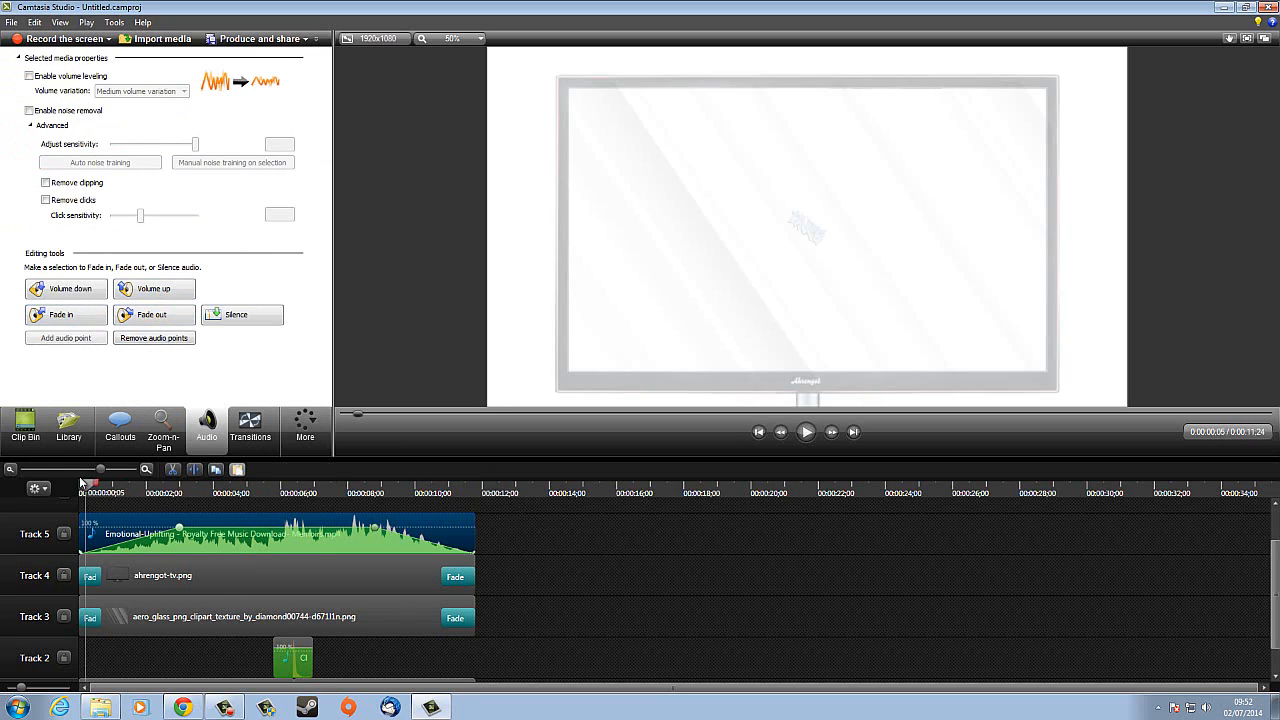
{"action": "left_click", "coordinate": [82, 486]}
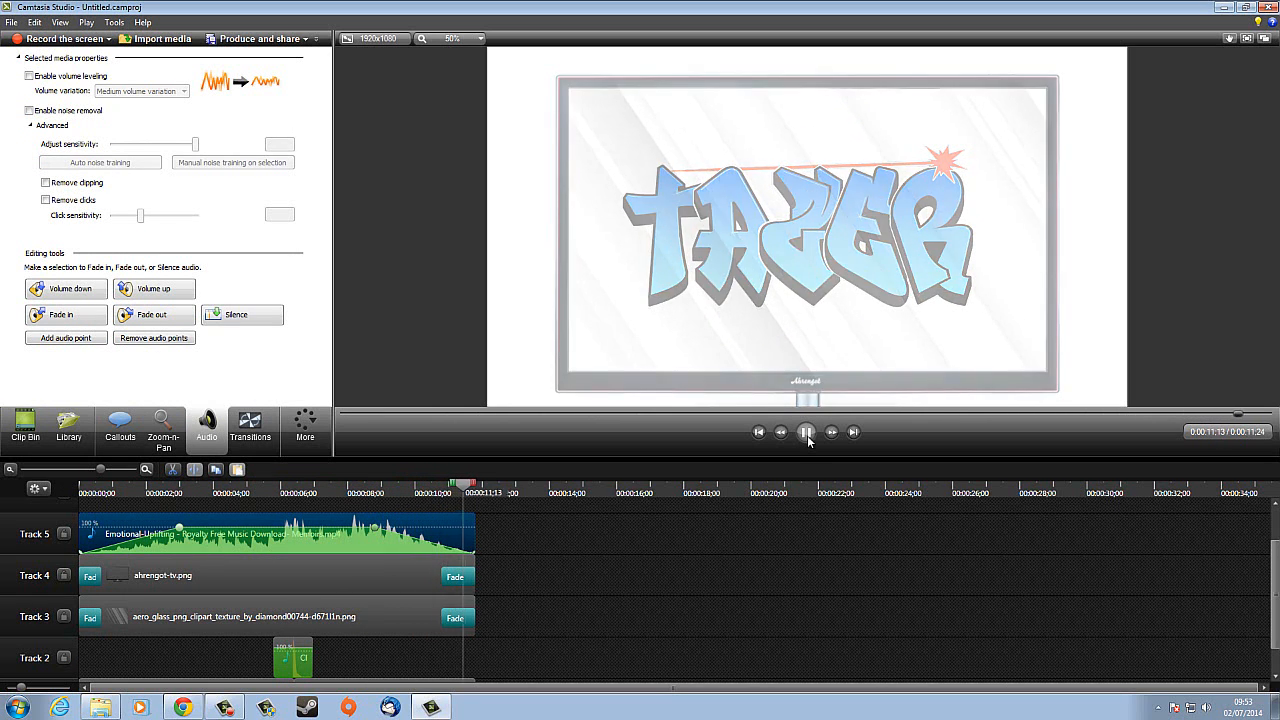
Shift the start of the Track 5 music's fade-out later and replay the intro to compare the sound.
{"action": "left_click", "coordinate": [806, 433]}
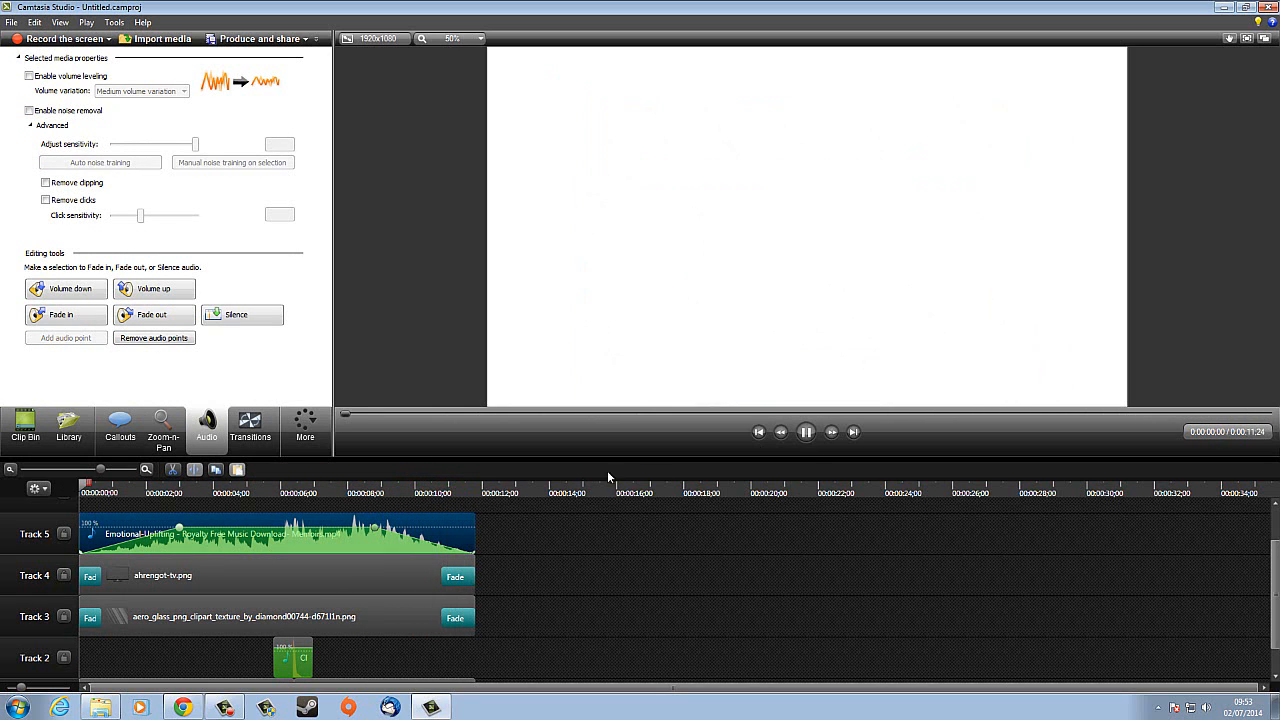
{"action": "left_click", "coordinate": [806, 433]}
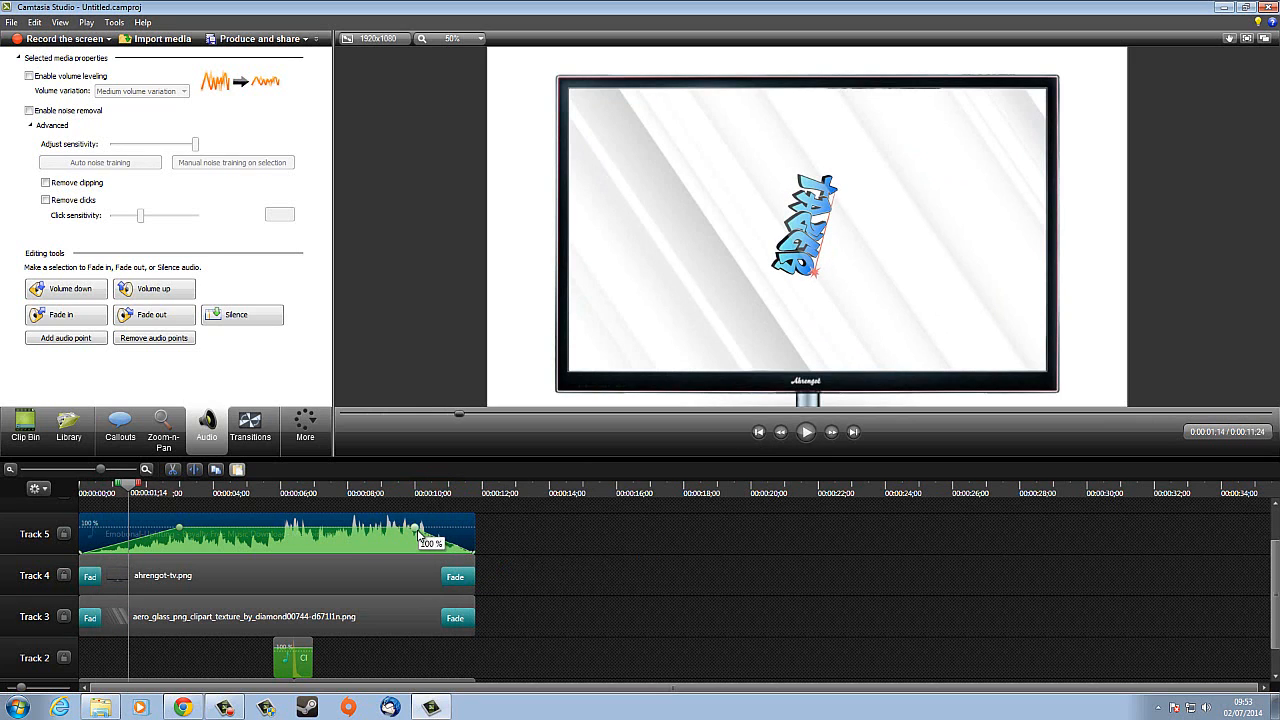
{"action": "left_click", "coordinate": [265, 490]}
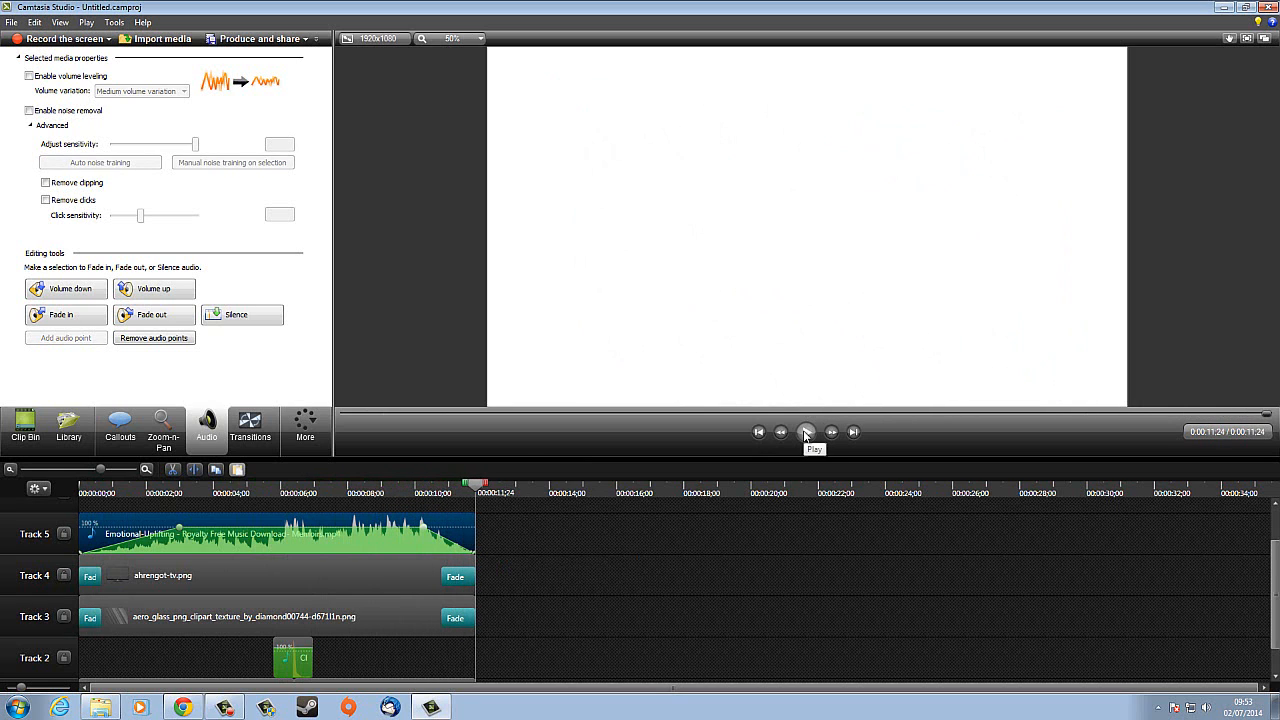
{"action": "left_click", "coordinate": [806, 432]}
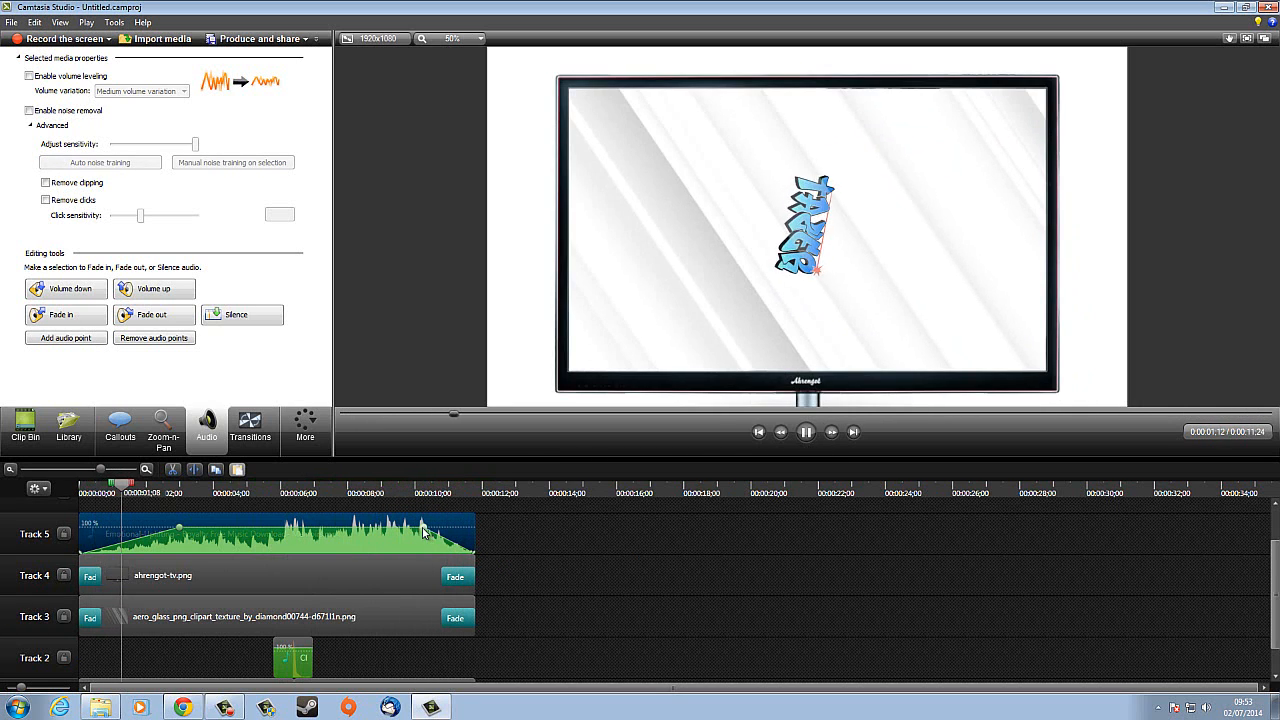
{"action": "key", "text": "space"}
{"action": "left_click", "coordinate": [372, 490]}
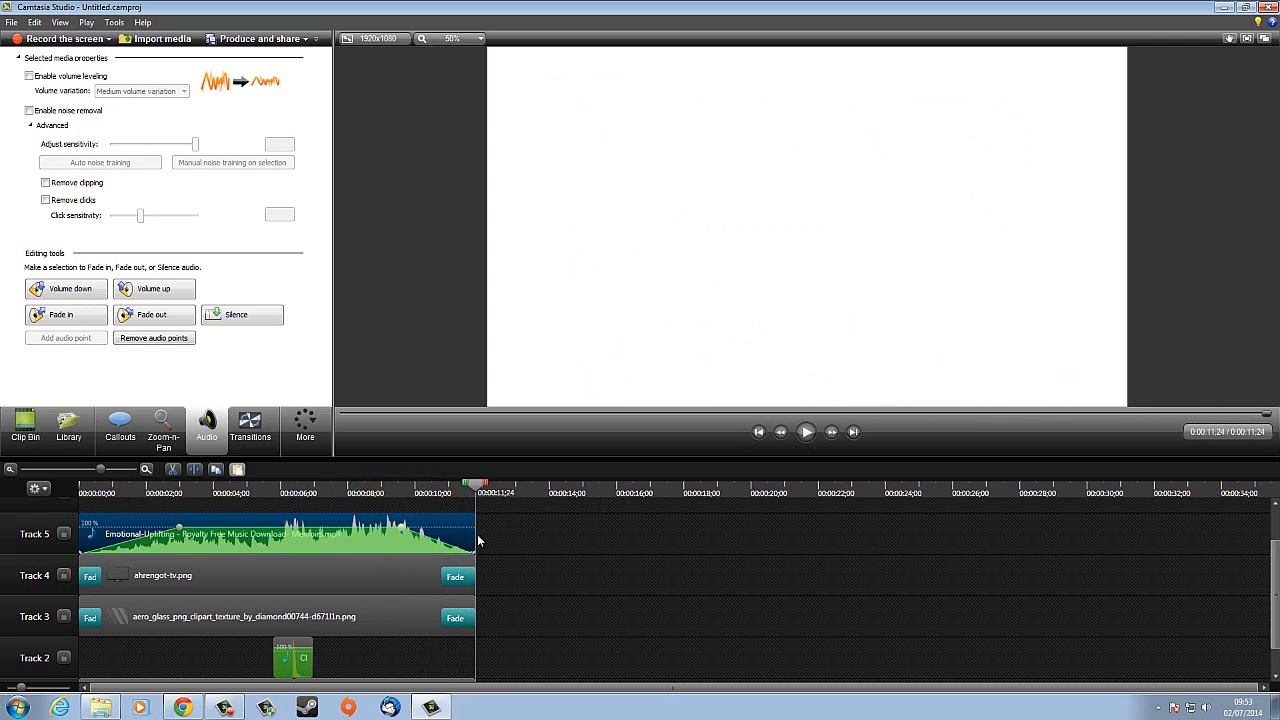
Shorten the Track 5 music clip to end slightly before the TV and glass clips, and reapply its Fade out.
{"action": "left_click_drag", "start_coordinate": [473, 537], "coordinate": [450, 538]}
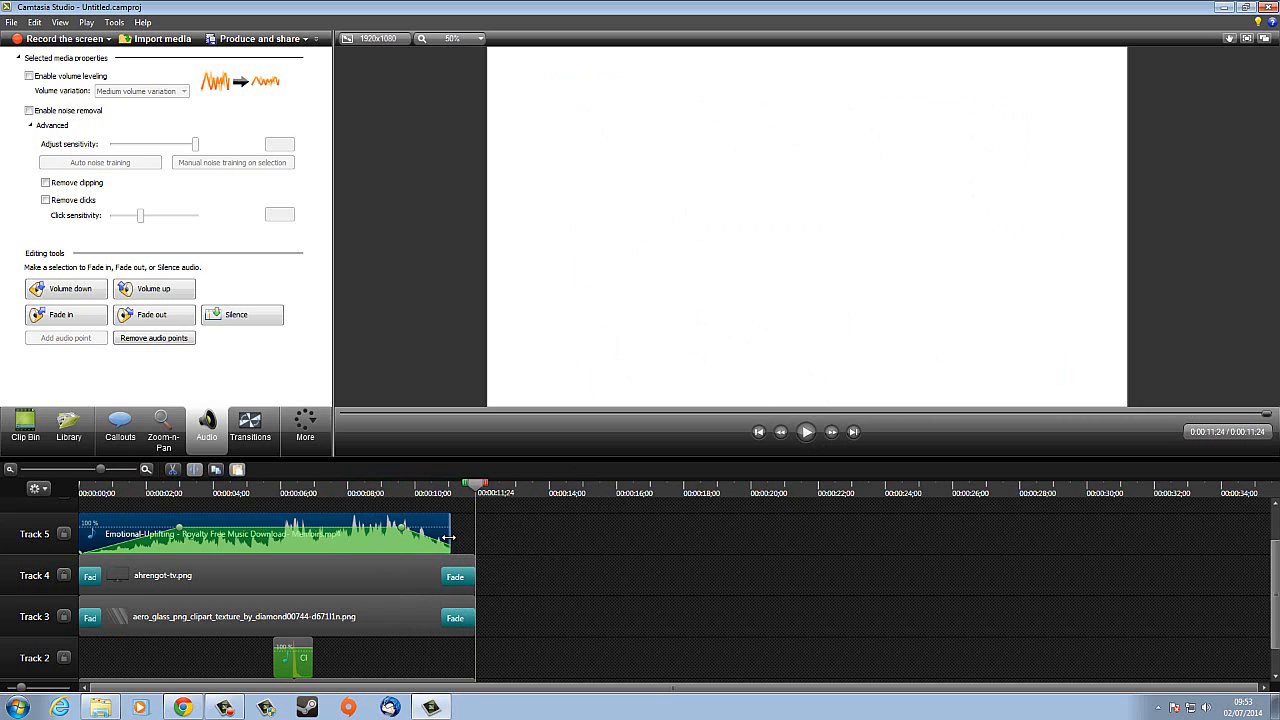
{"action": "left_click", "coordinate": [120, 316]}
{"action": "left_click", "coordinate": [287, 494]}
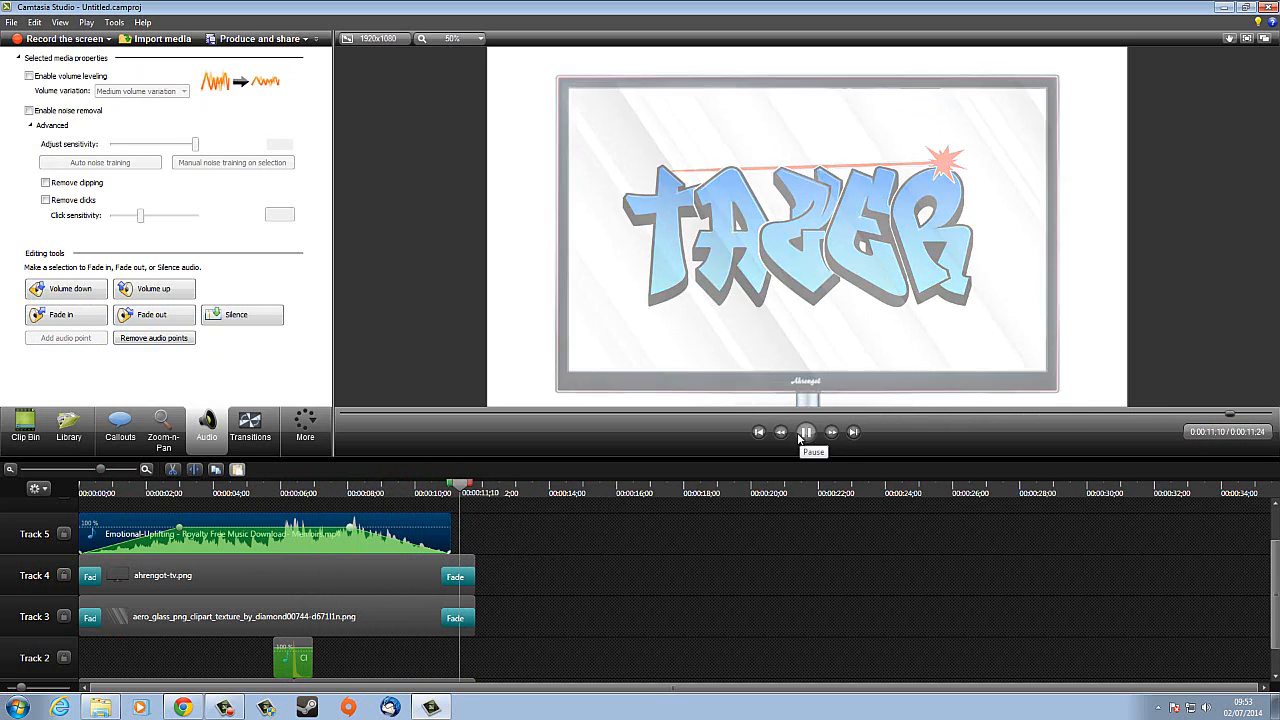
{"action": "left_click", "coordinate": [804, 433]}
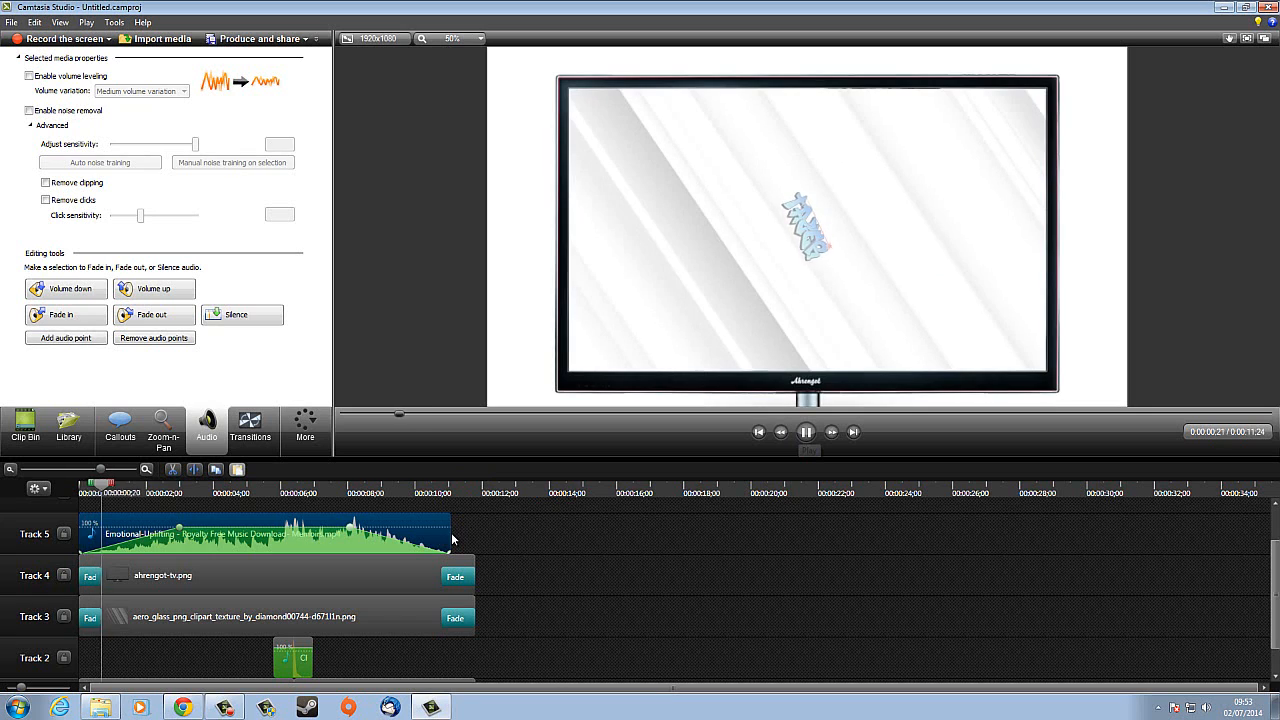
{"action": "left_click_drag", "start_coordinate": [450, 534], "coordinate": [459, 534]}
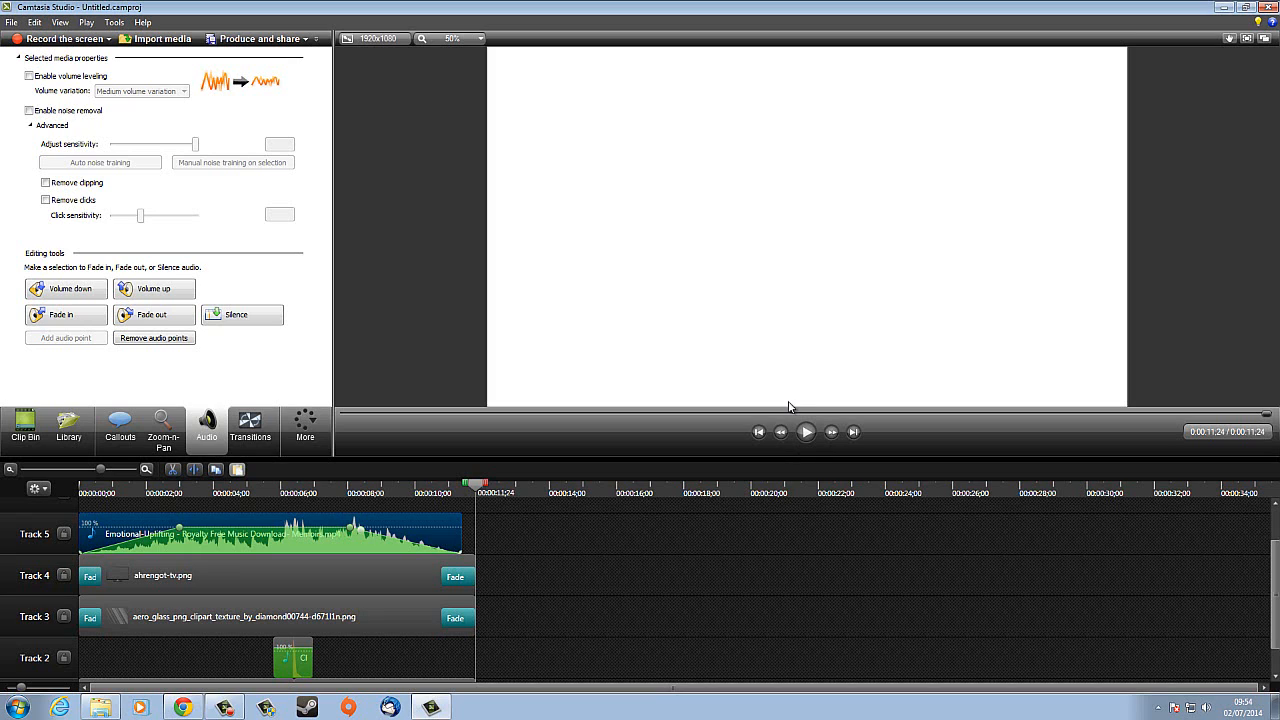
{"action": "left_click", "coordinate": [80, 490]}
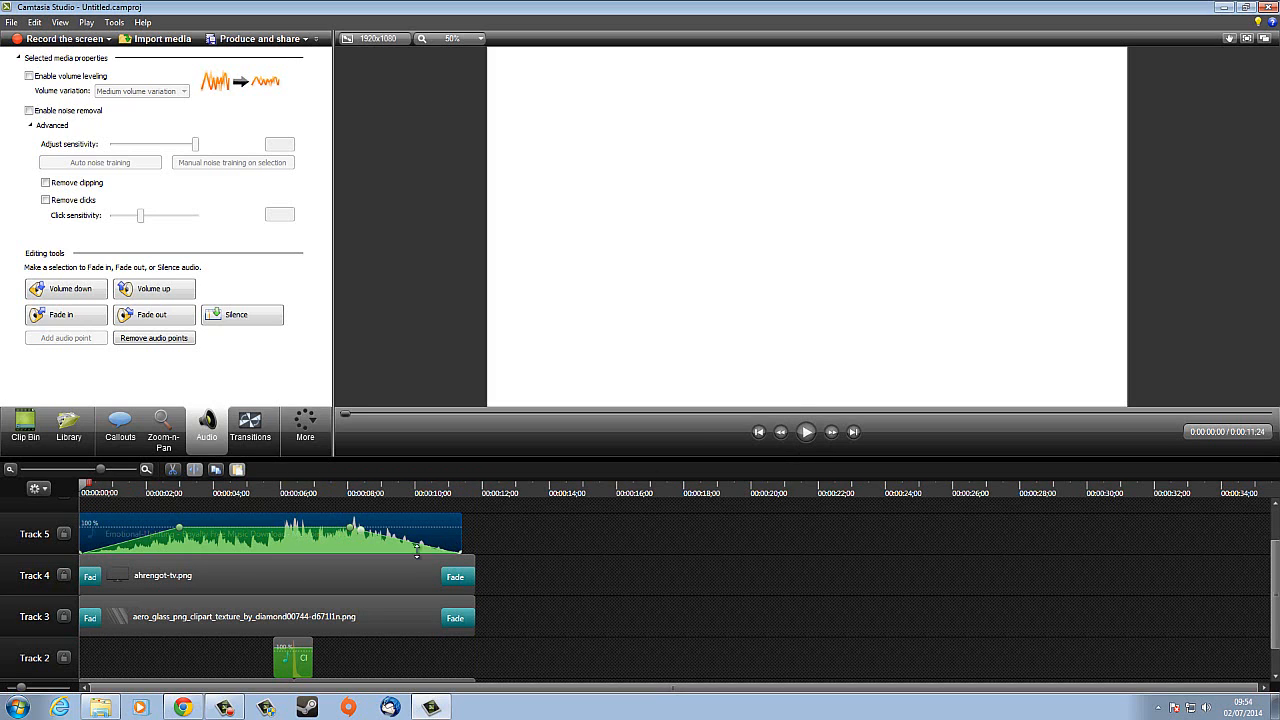
Add a drop shadow with the default settings to both tazer grafetti.png clips on Track 1.
{"action": "scroll", "coordinate": [690, 624], "scroll_direction": "down", "scroll_amount": 1}
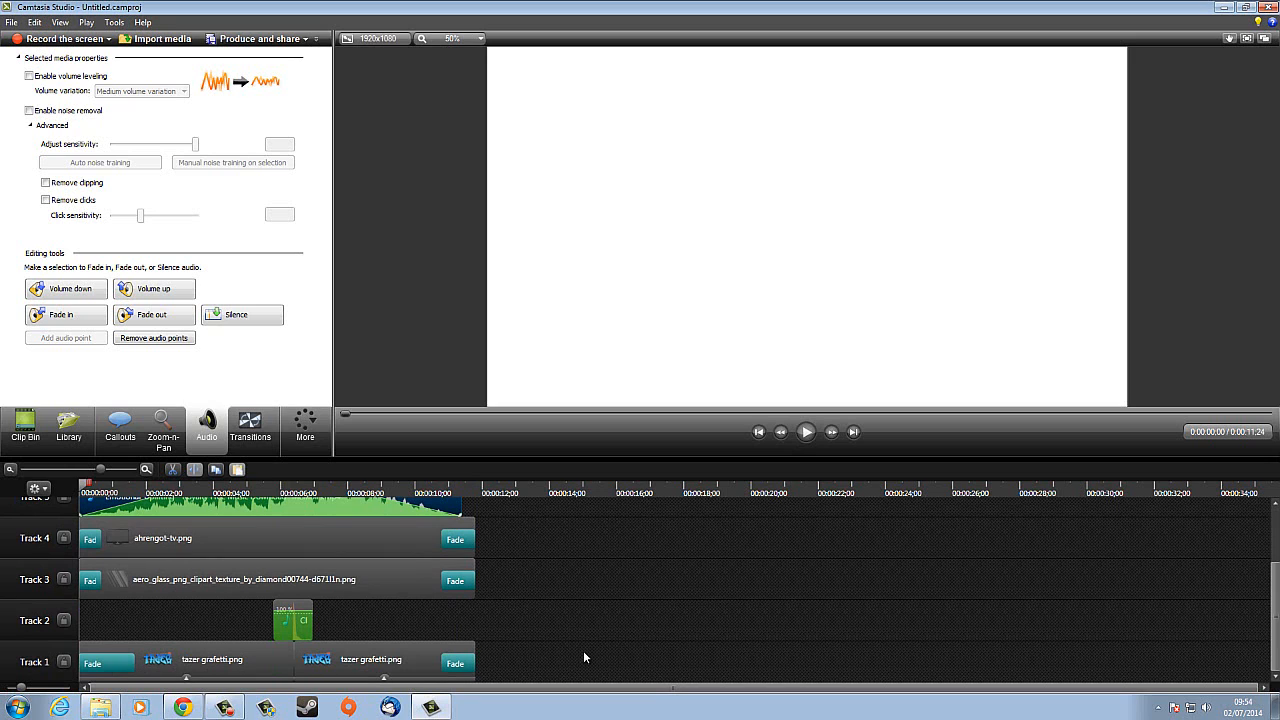
{"action": "left_click", "coordinate": [366, 658]}
{"action": "left_click", "coordinate": [250, 657], "text": "ctrl"}
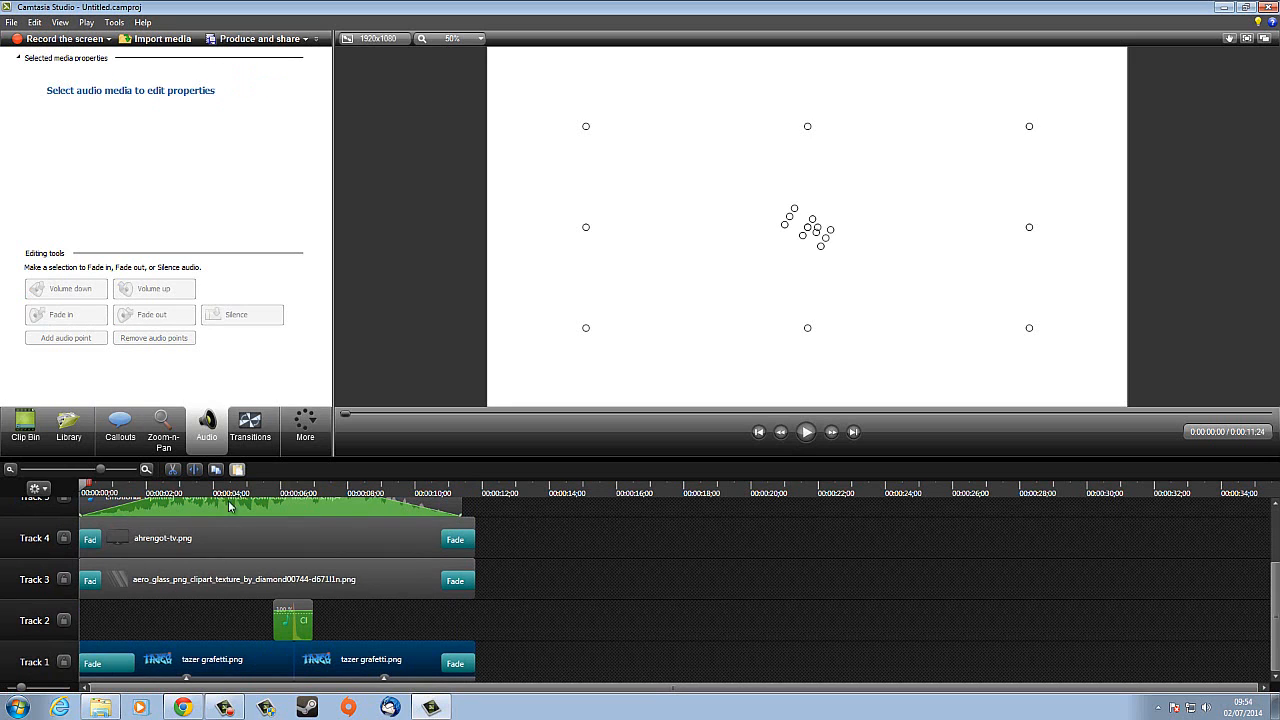
{"action": "left_click", "coordinate": [316, 492]}
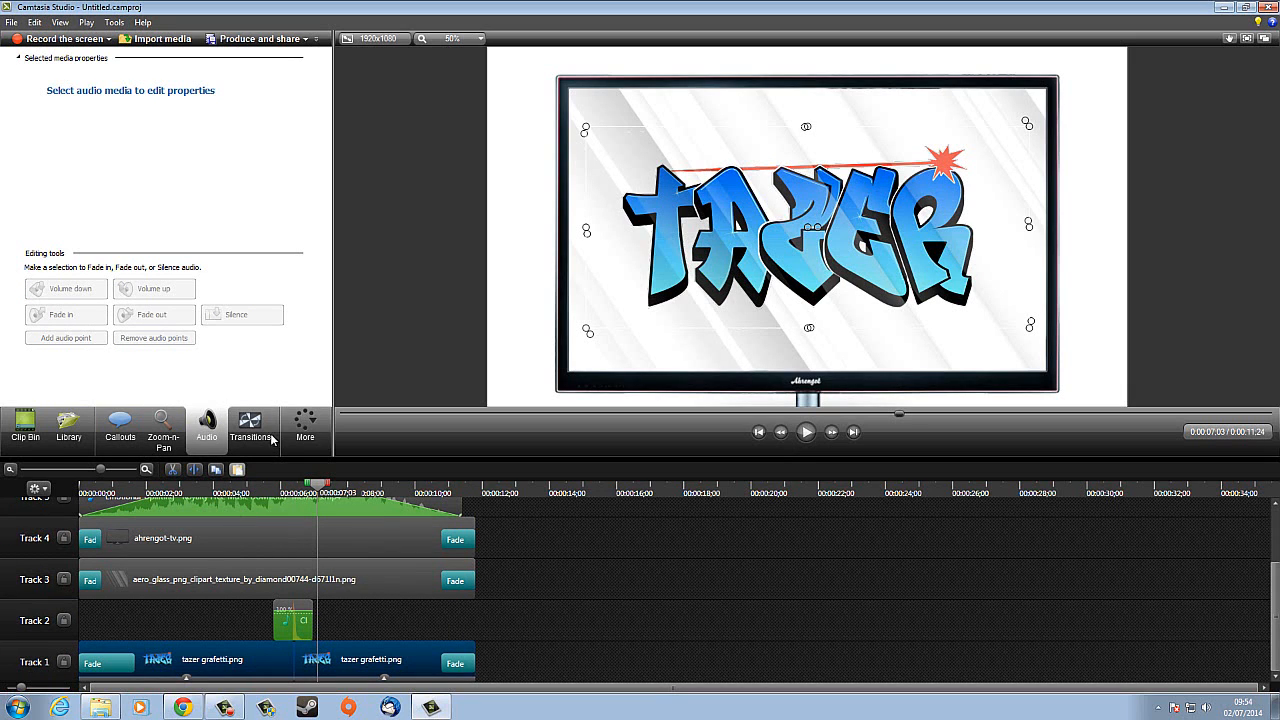
{"action": "left_click", "coordinate": [304, 428]}
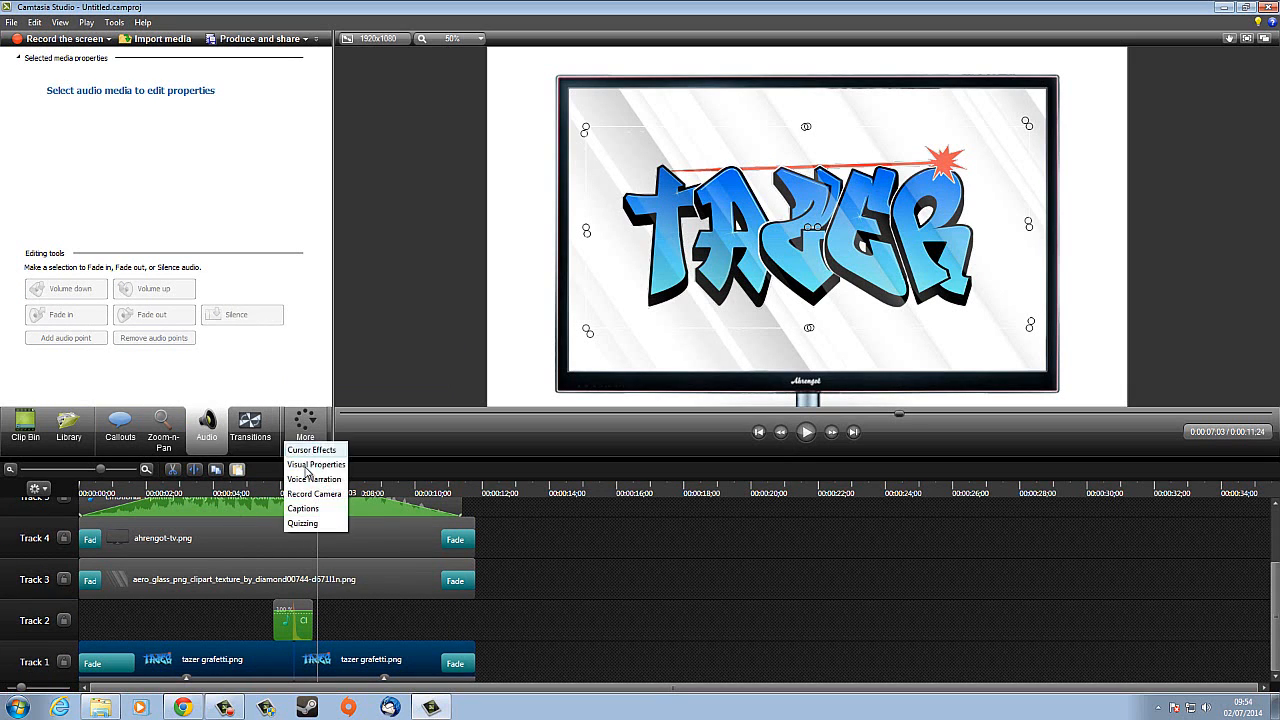
{"action": "left_click", "coordinate": [315, 464]}
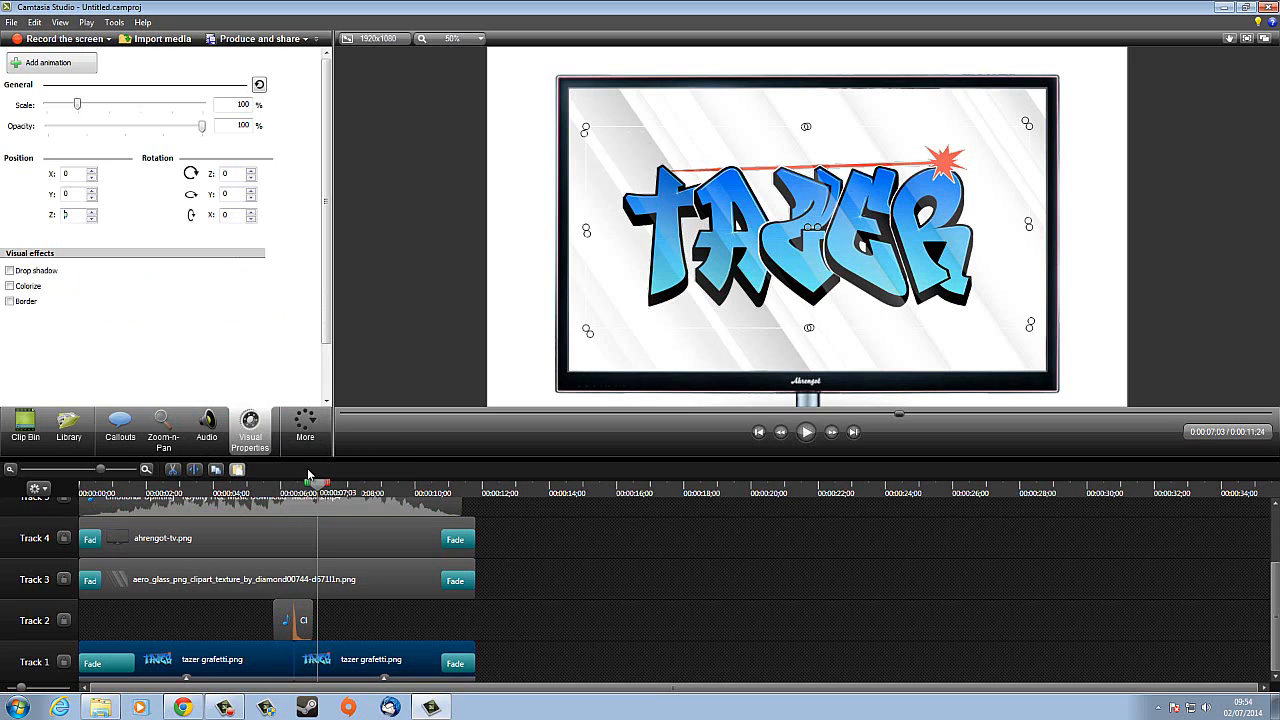
{"action": "left_click", "coordinate": [9, 271]}
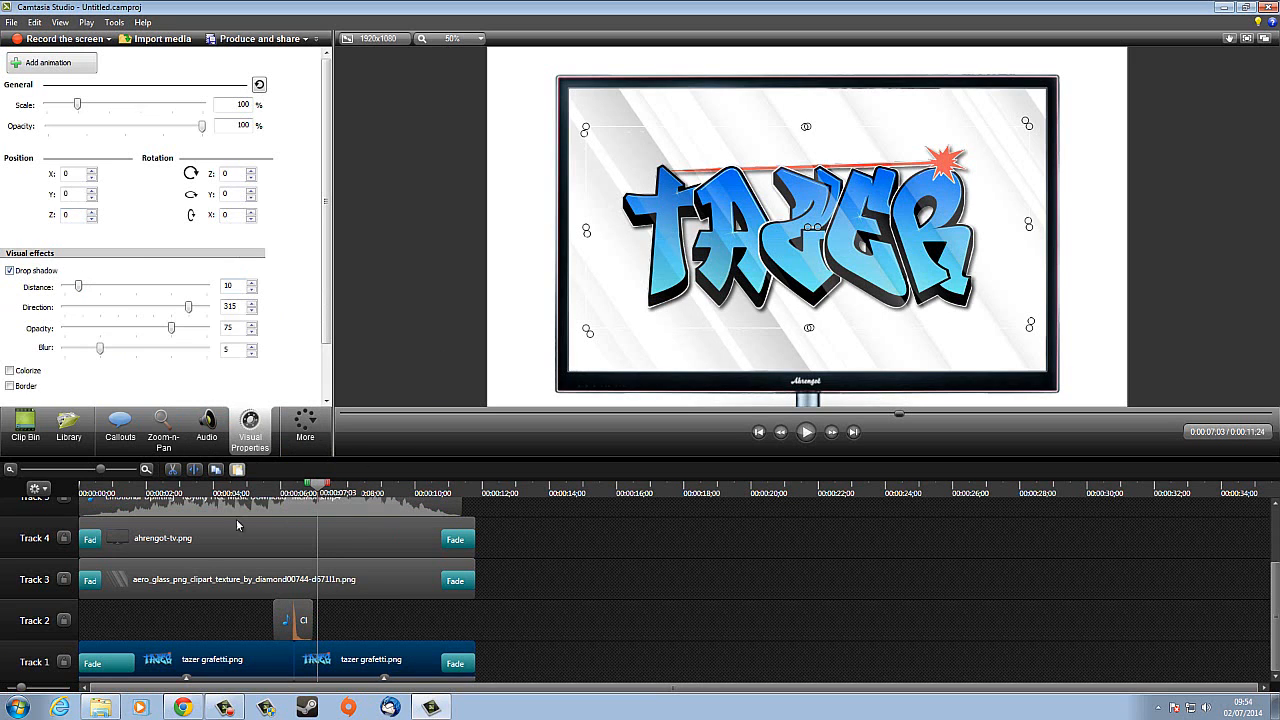
{"action": "left_click", "coordinate": [500, 594]}
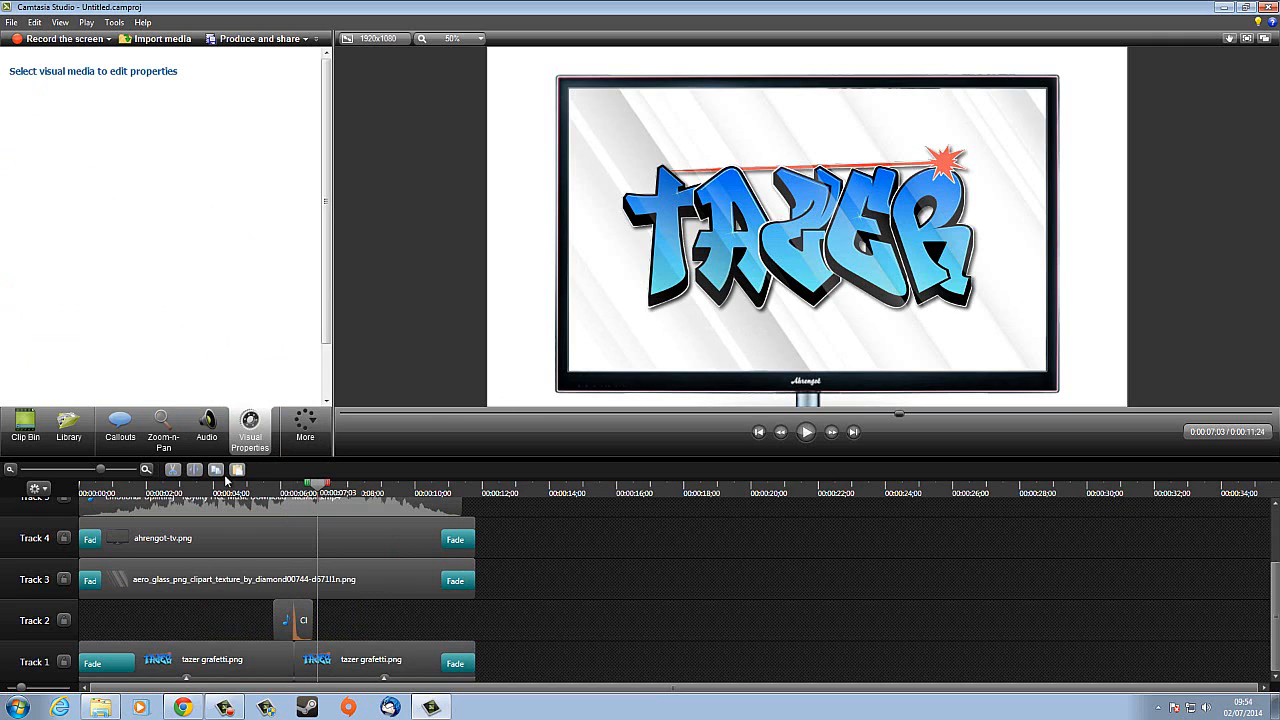
Add a drop shadow to ahrengot-tv.png with a distance of 36 and a direction of 211.
{"action": "left_click", "coordinate": [925, 386]}
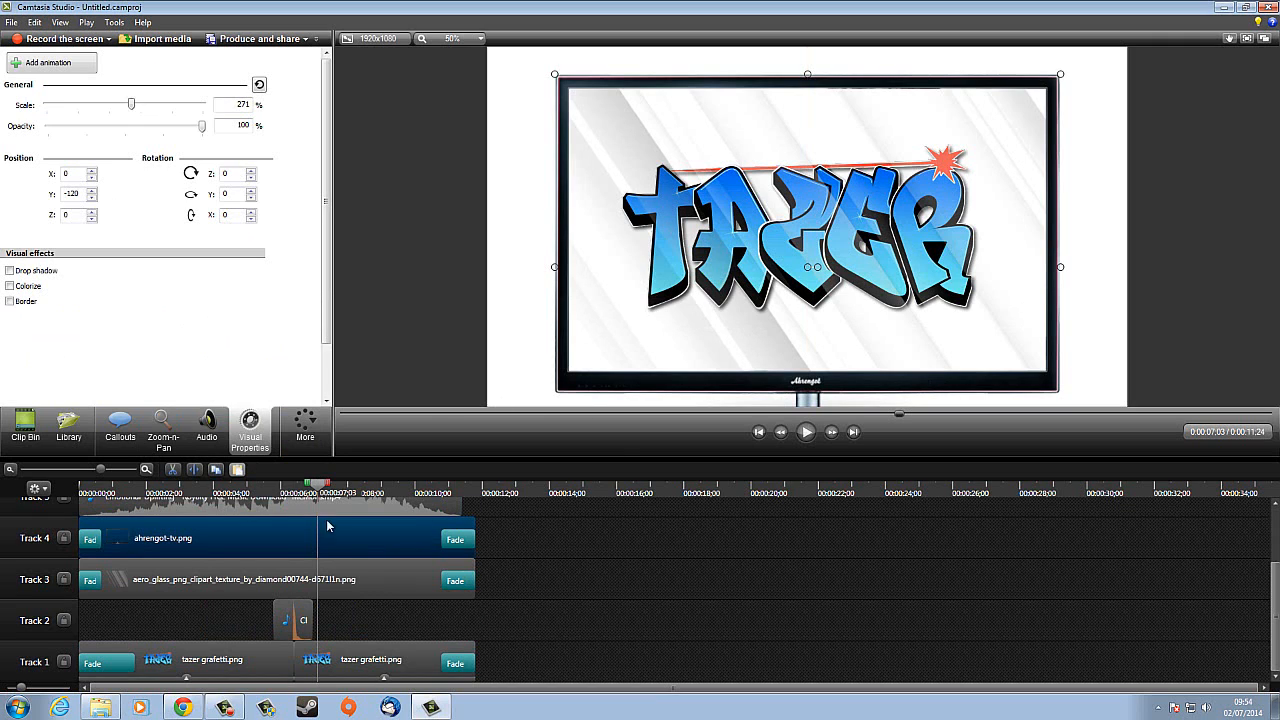
{"action": "left_click", "coordinate": [10, 271]}
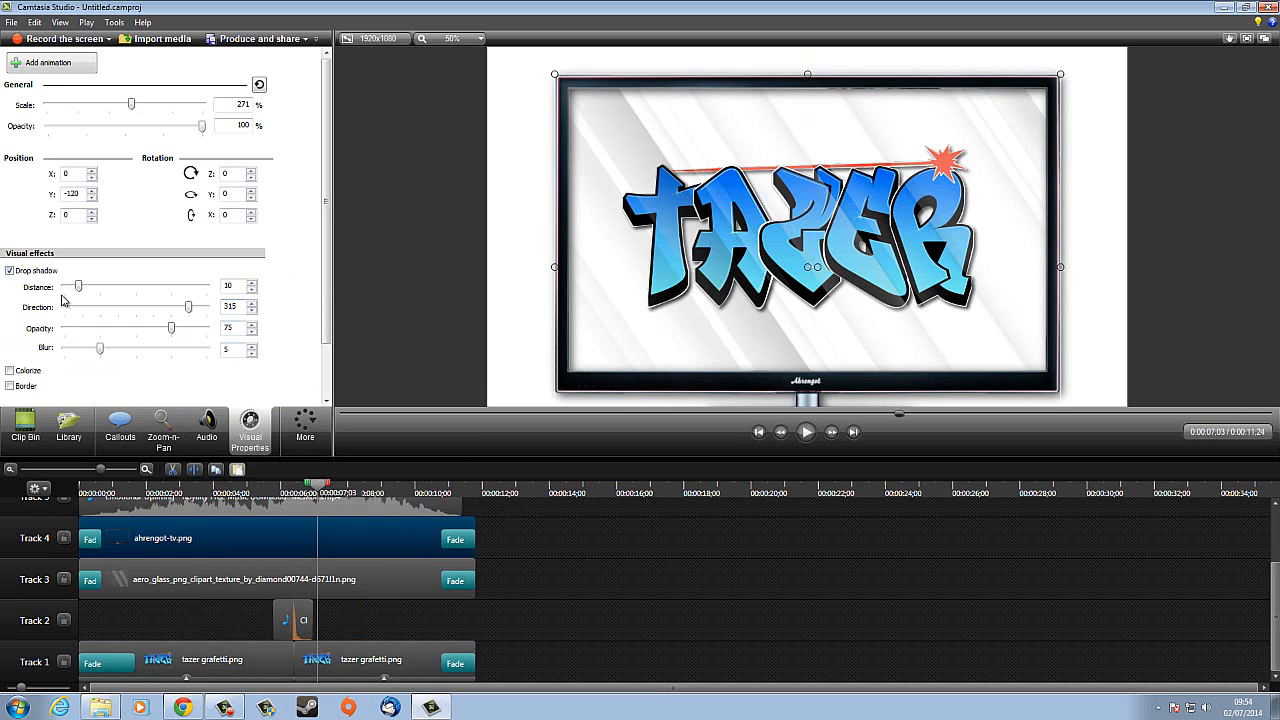
{"action": "left_click_drag", "start_coordinate": [78, 287], "coordinate": [117, 289]}
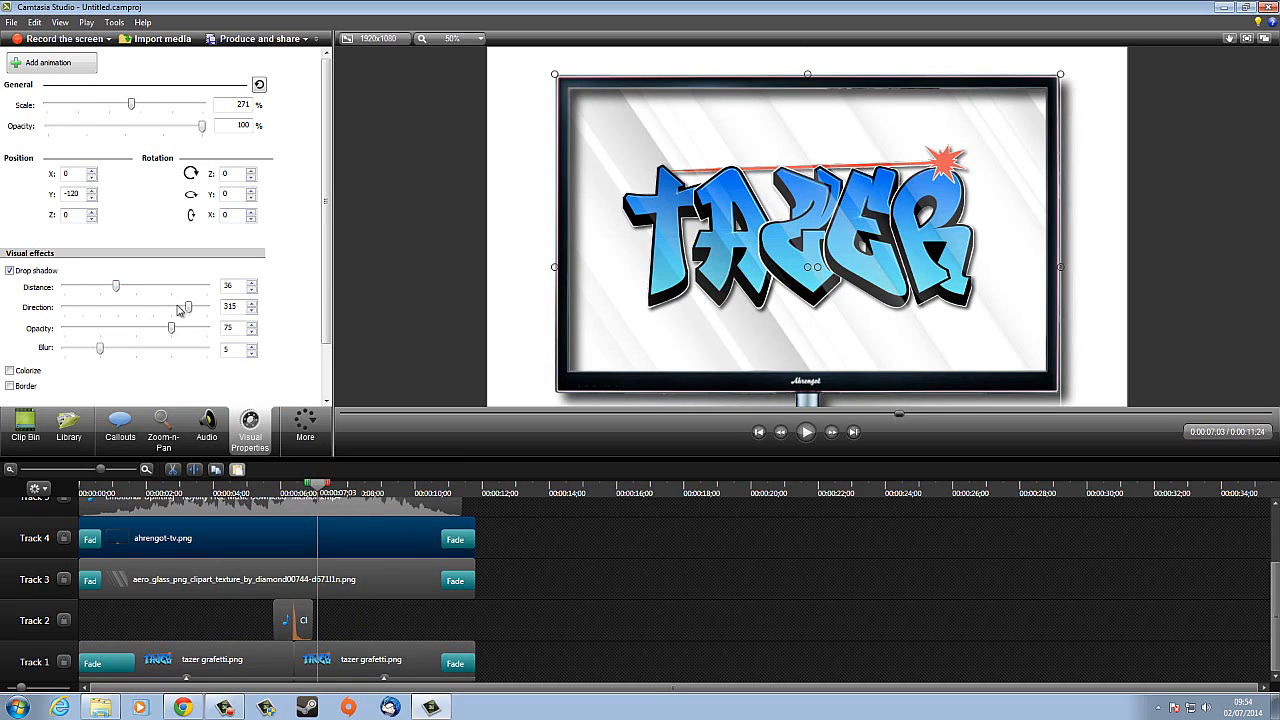
{"action": "left_click_drag", "start_coordinate": [188, 307], "coordinate": [147, 311]}
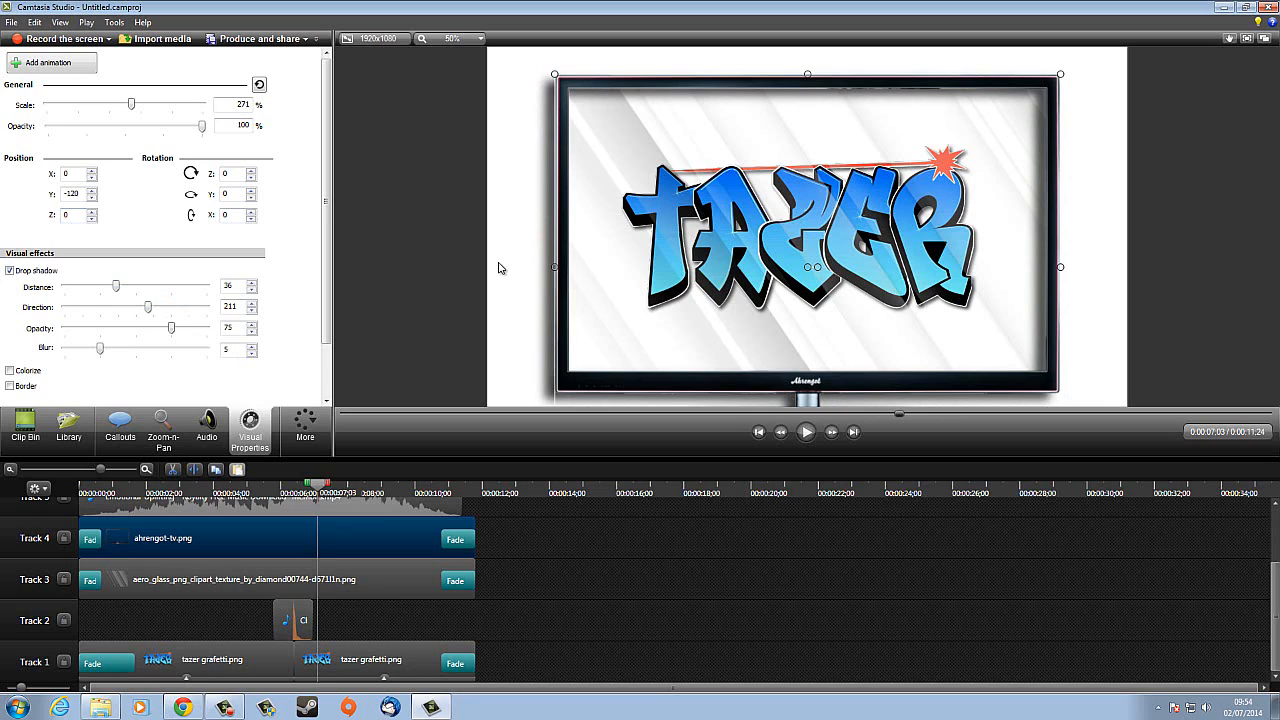
{"action": "left_click", "coordinate": [776, 548]}
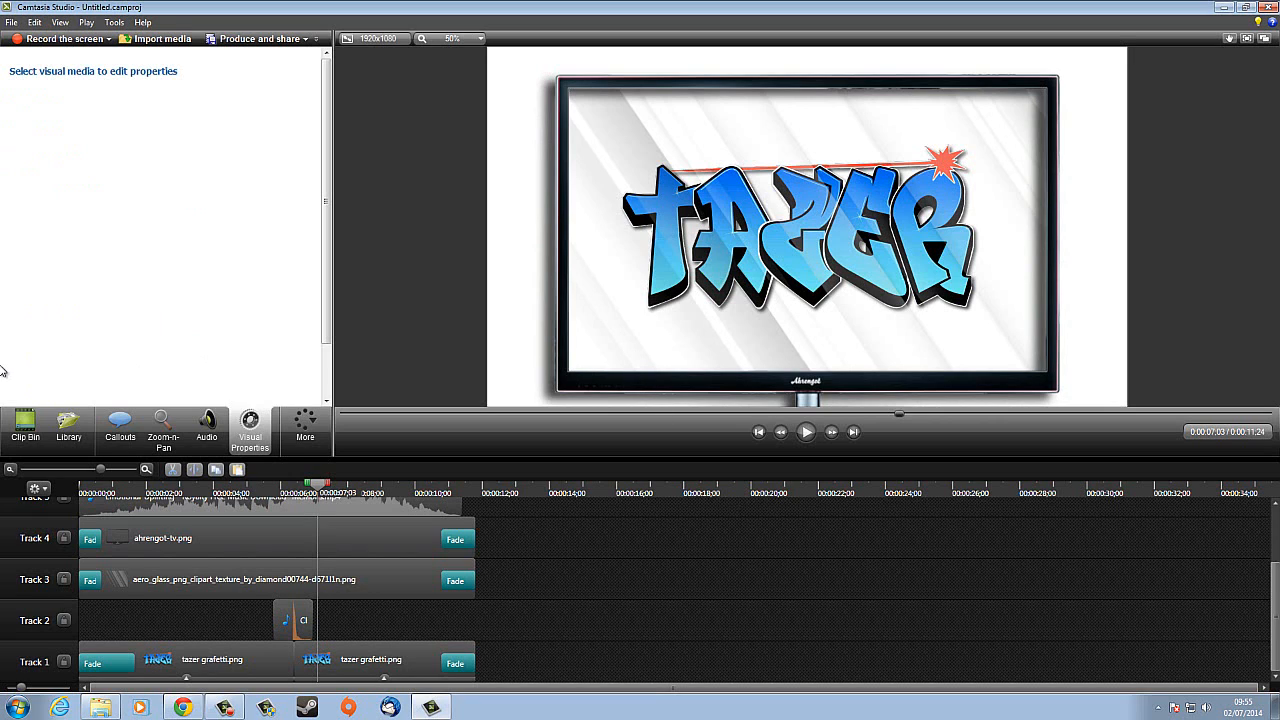
{"action": "left_click", "coordinate": [119, 425]}
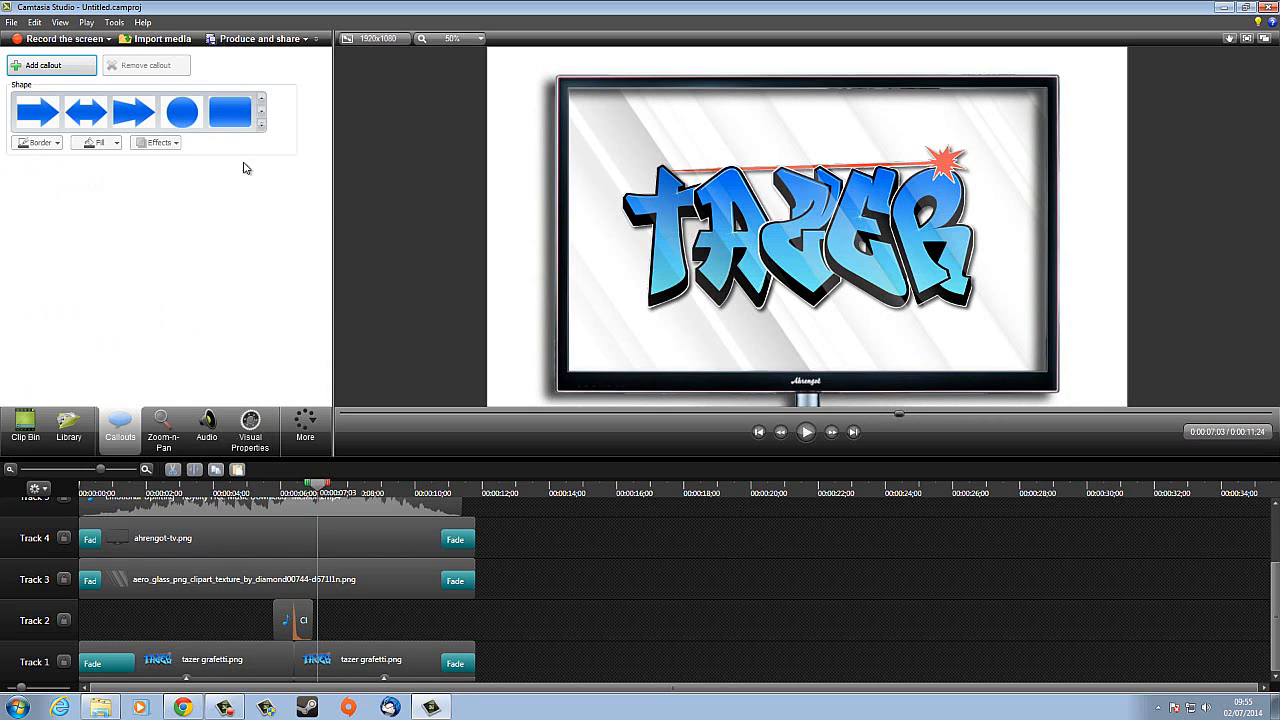
{"action": "left_click", "coordinate": [261, 125]}
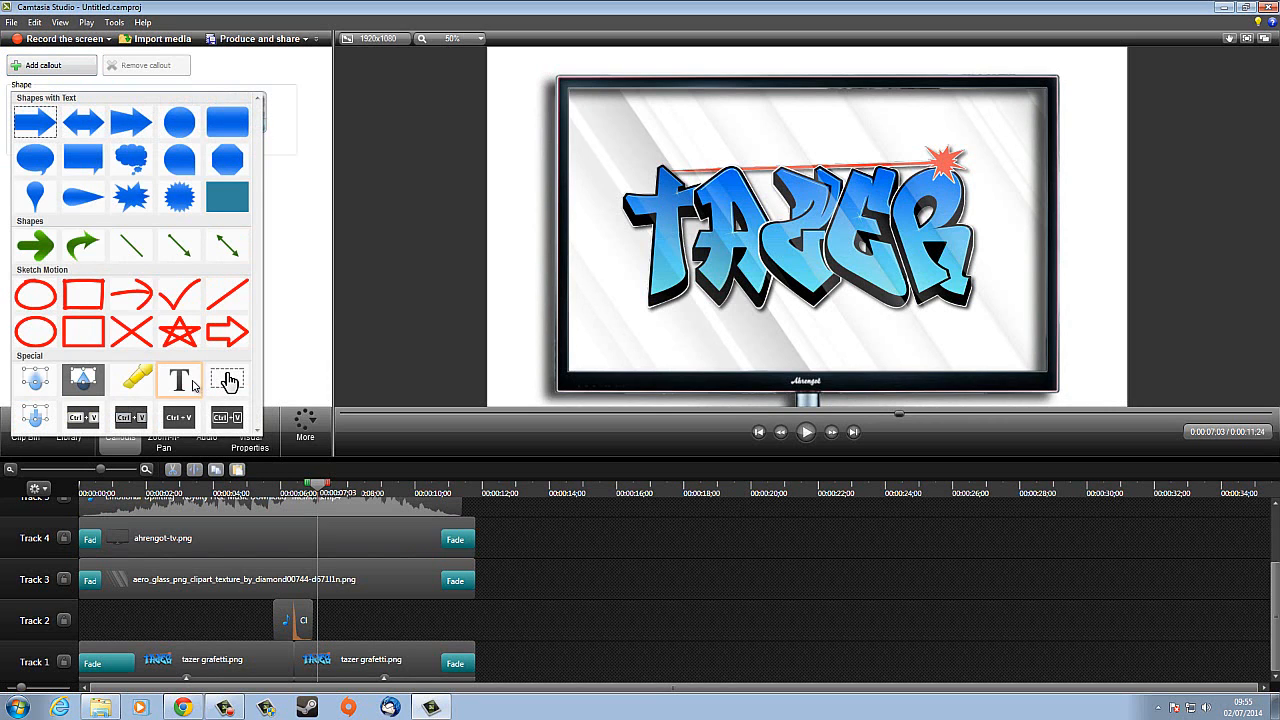
{"action": "left_click", "coordinate": [389, 304]}
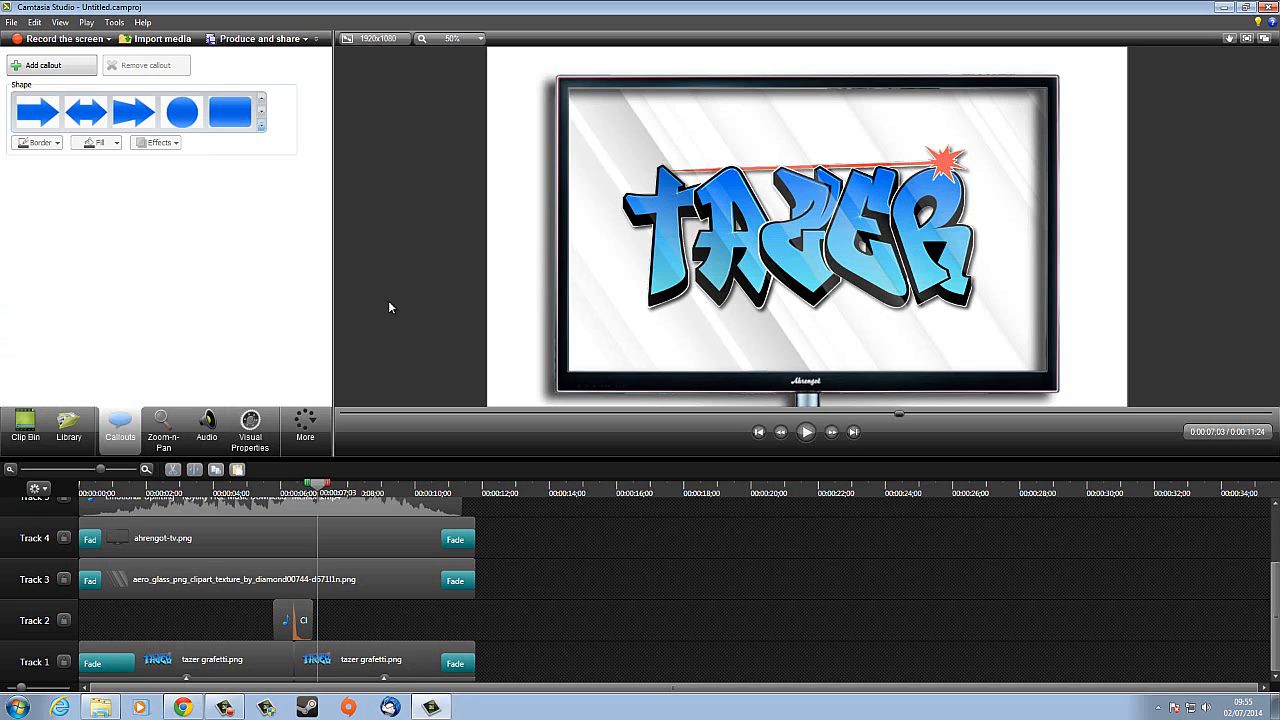